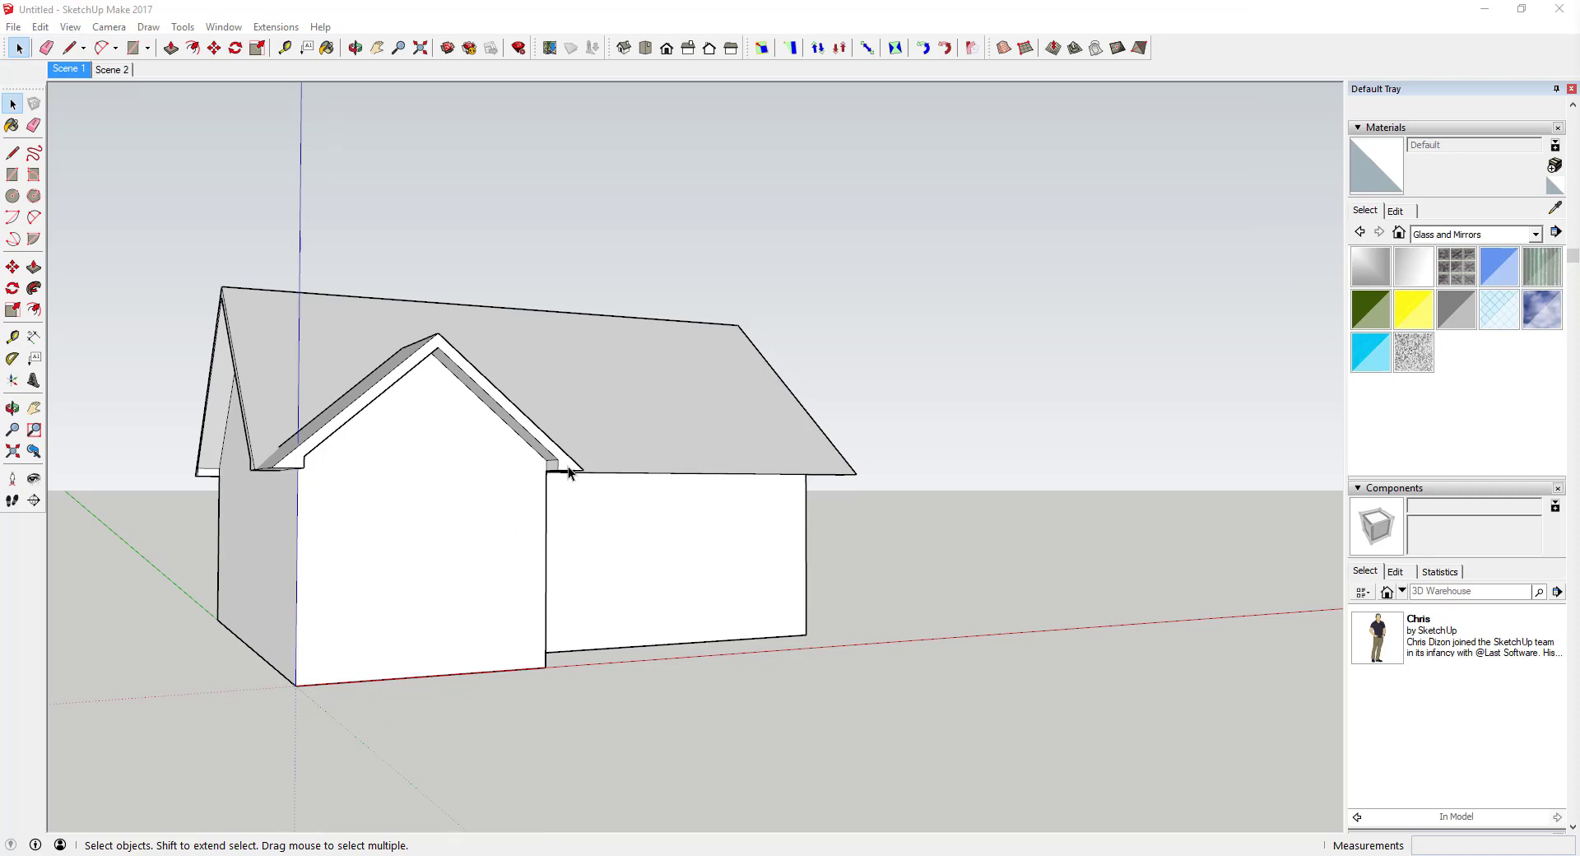
Examine the house model from outside and from below, including the inner side of its single-face walls
scroll(356, 483, "up", 1)
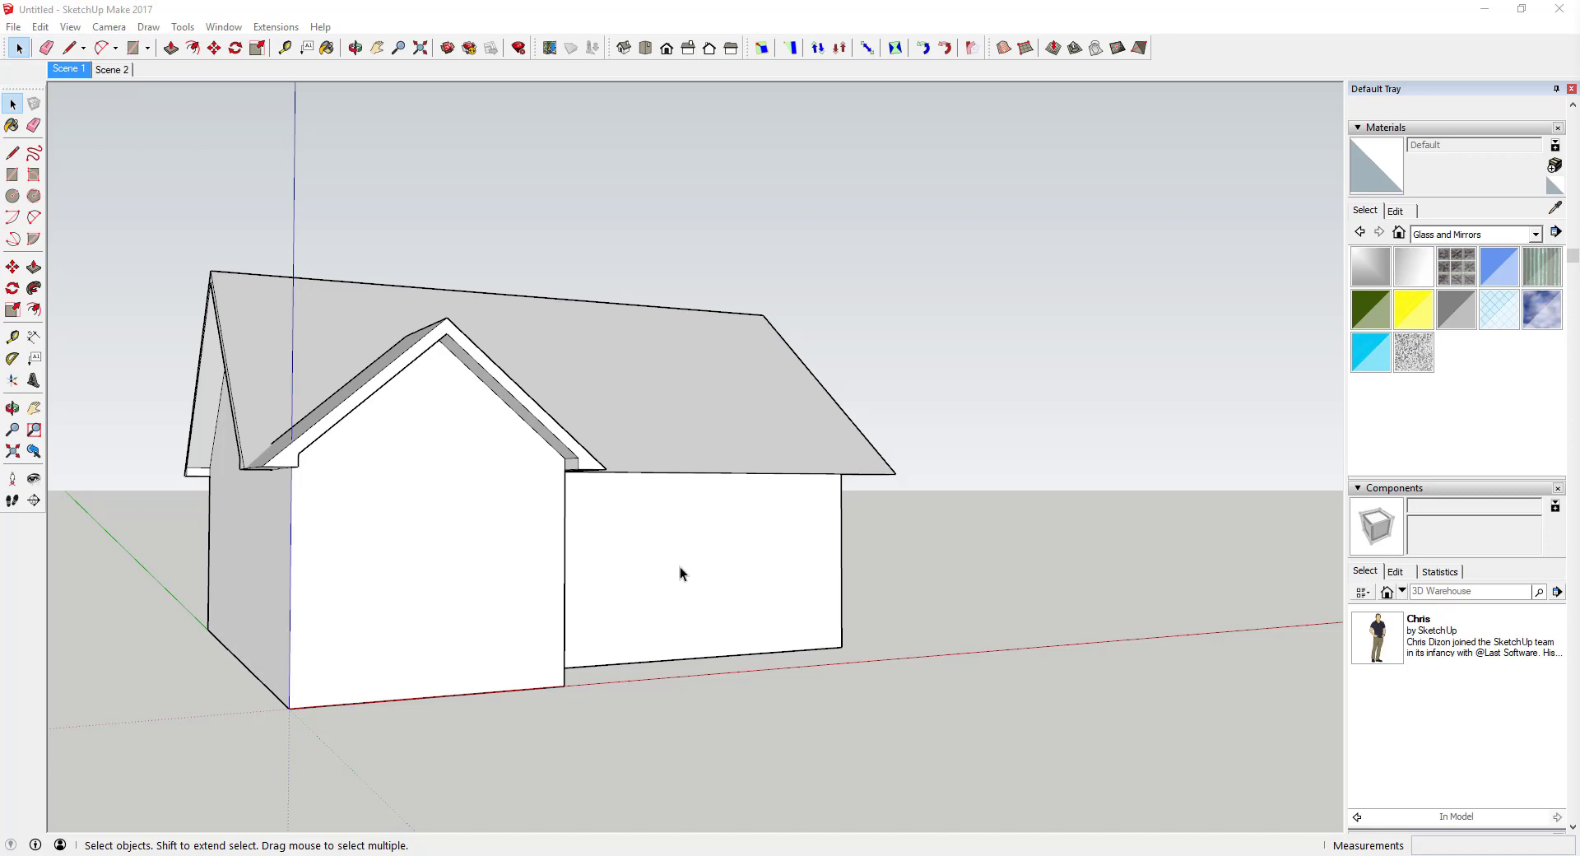
scroll(676, 561, "down", 2)
middle_click_drag(614, 570, 684, 345)
scroll(531, 474, "up", 5)
middle_click_drag(531, 474, 1178, 380)
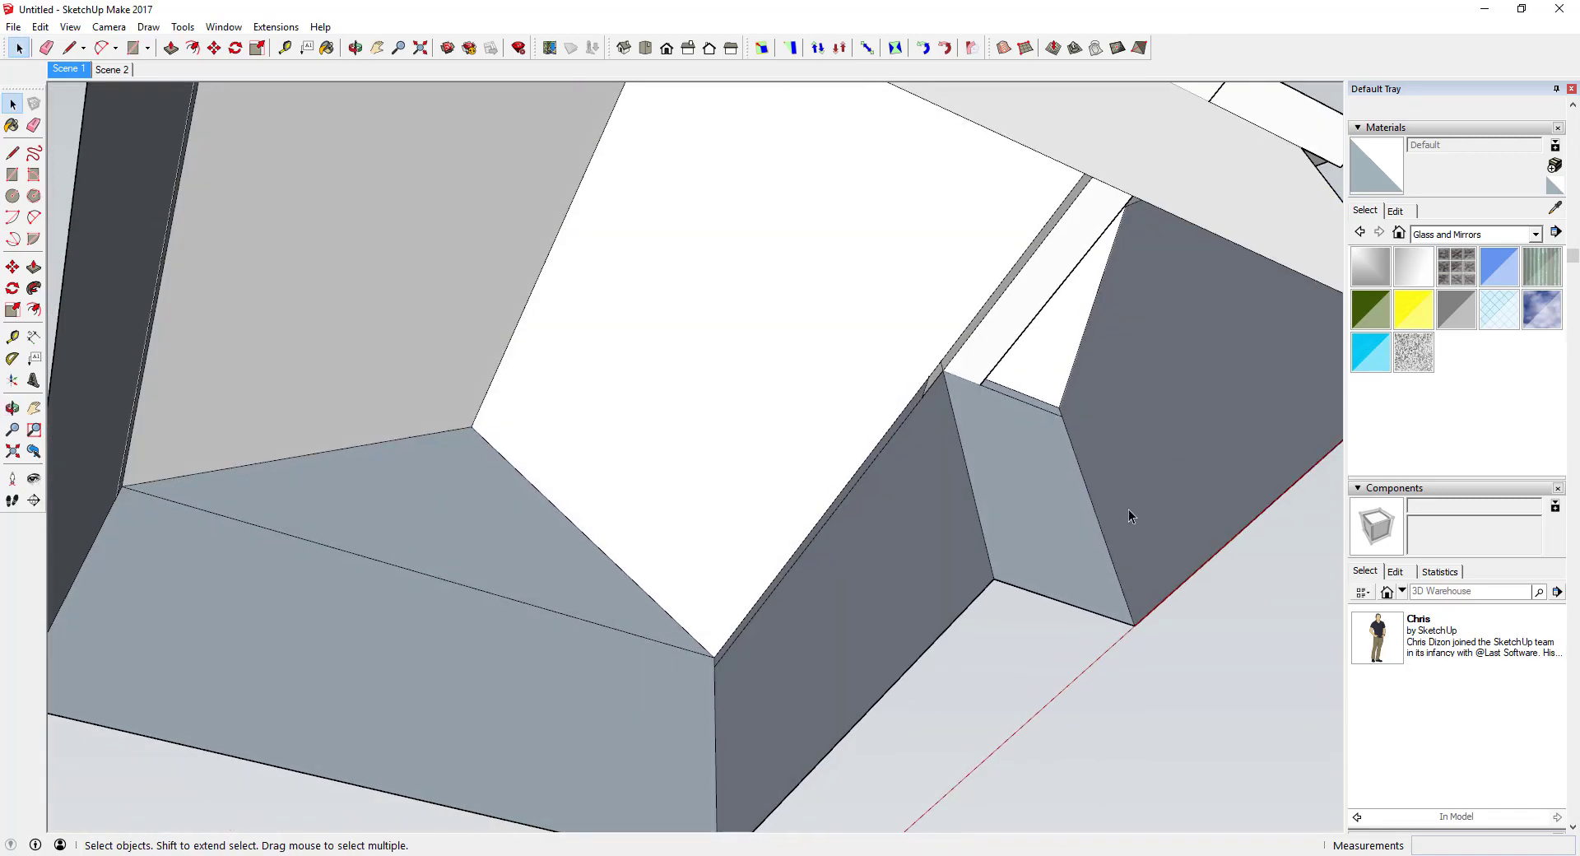
middle_click_drag(1128, 512, 968, 472)
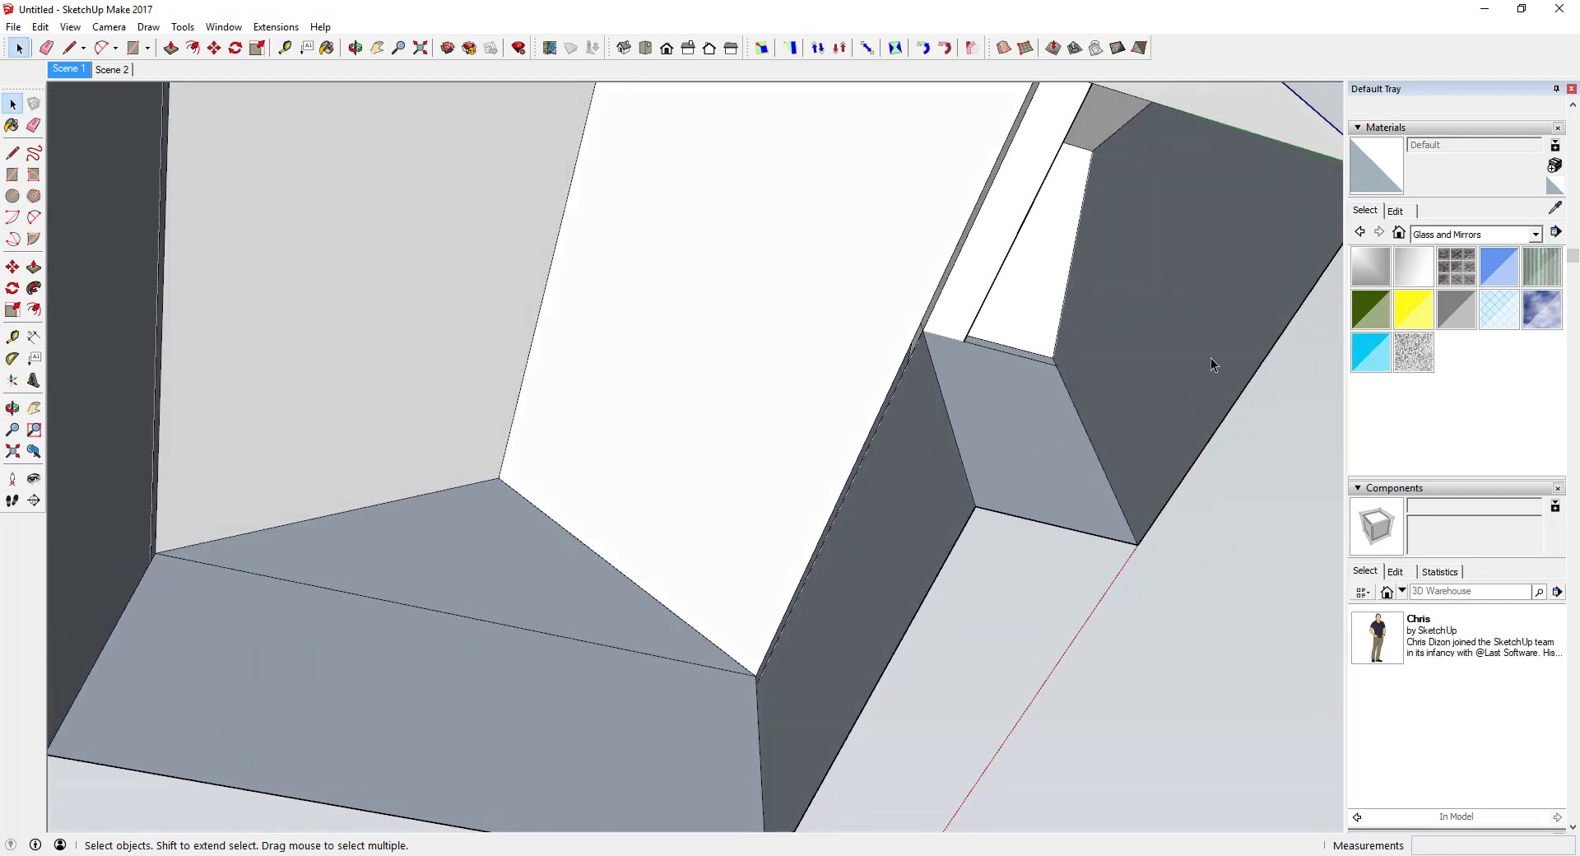
scroll(1152, 363, "down", 3)
middle_click_drag(1093, 341, 771, 415)
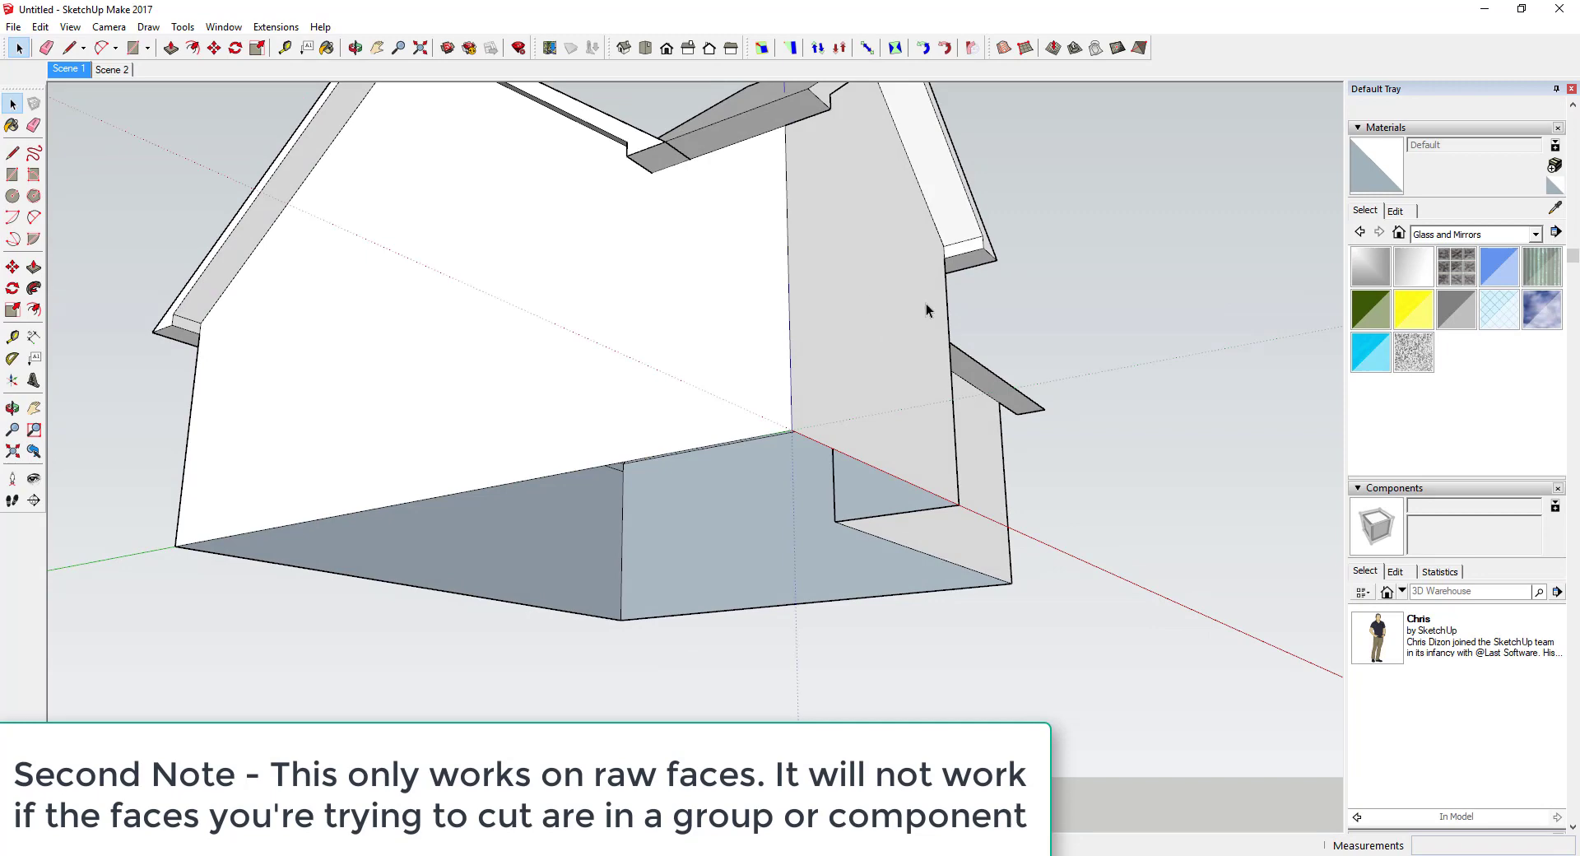
scroll(925, 309, "down", 3)
middle_click_drag(938, 395, 654, 492)
scroll(867, 317, "up", 3)
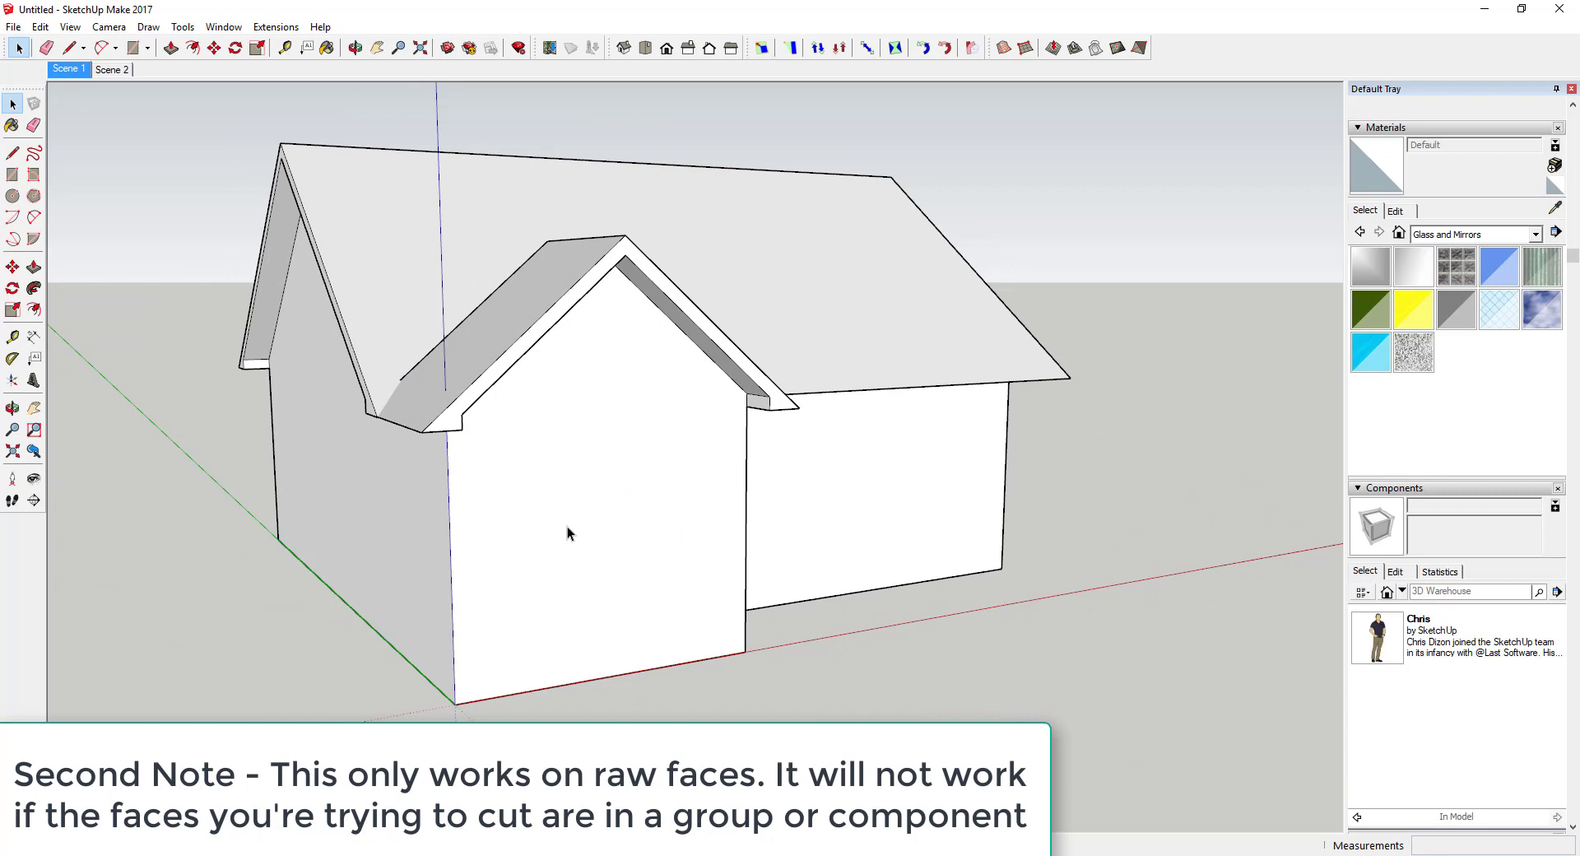
Draw a 4' by 4' rectangle for the window on the front gable wall
scroll(575, 539, "down", 2)
key("r")
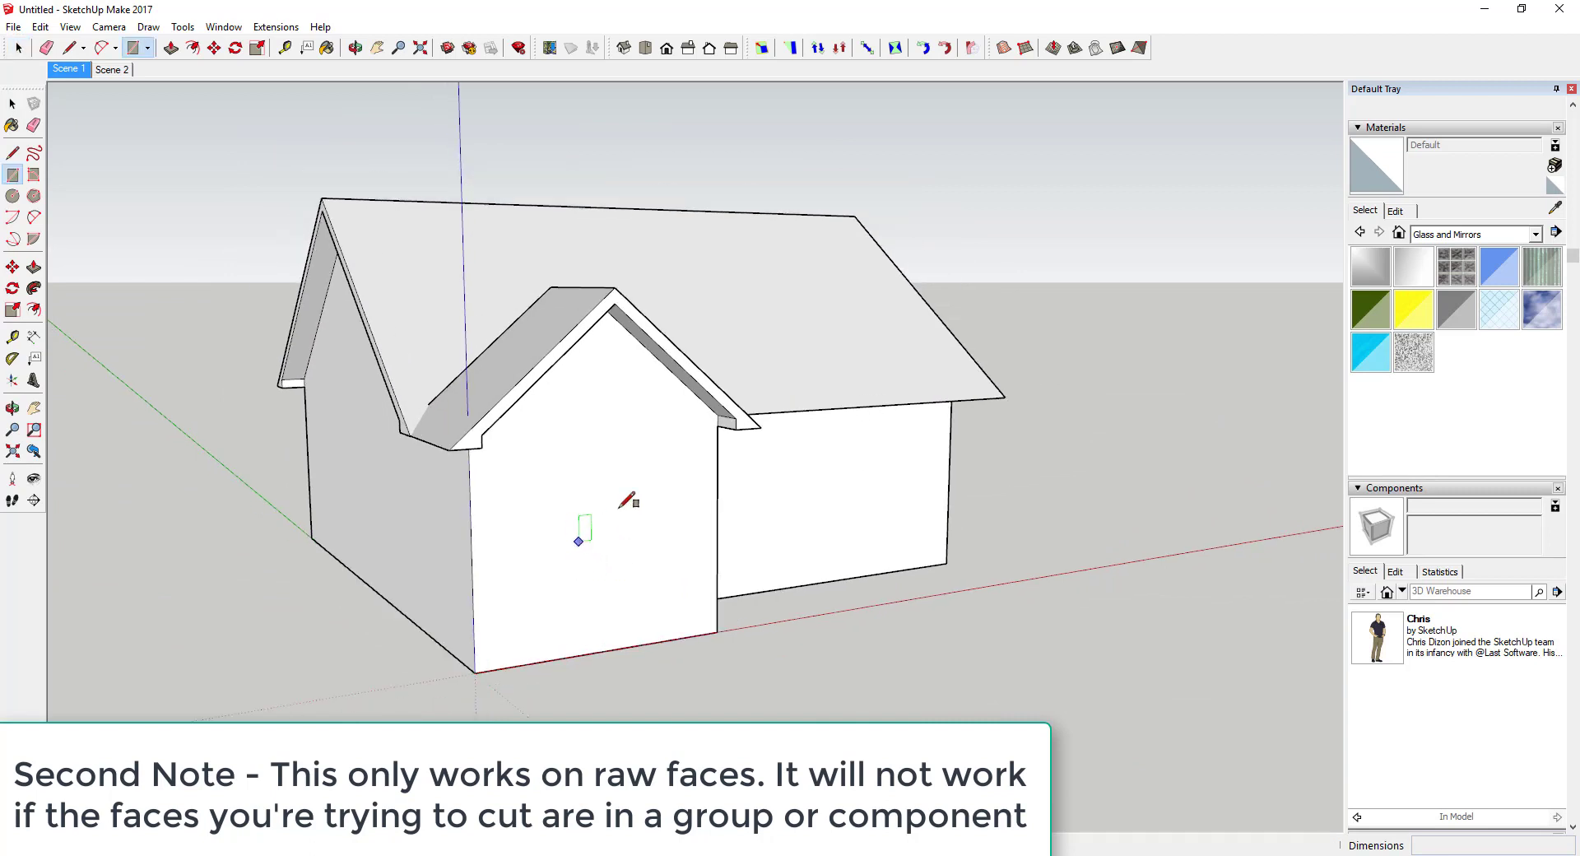
scroll(567, 580, "up", 3)
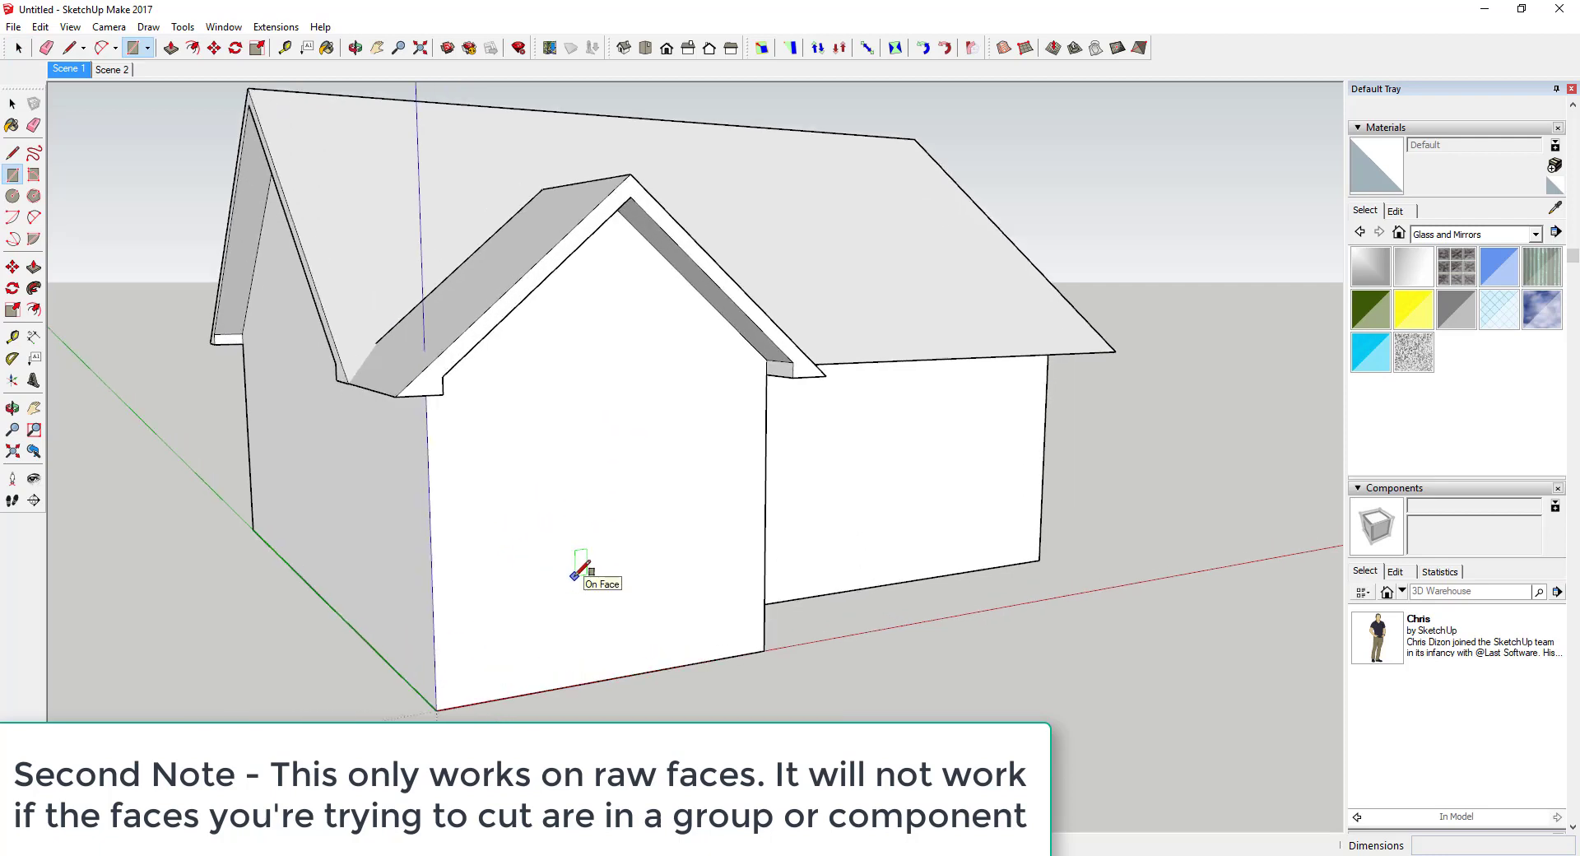
left_click(567, 579)
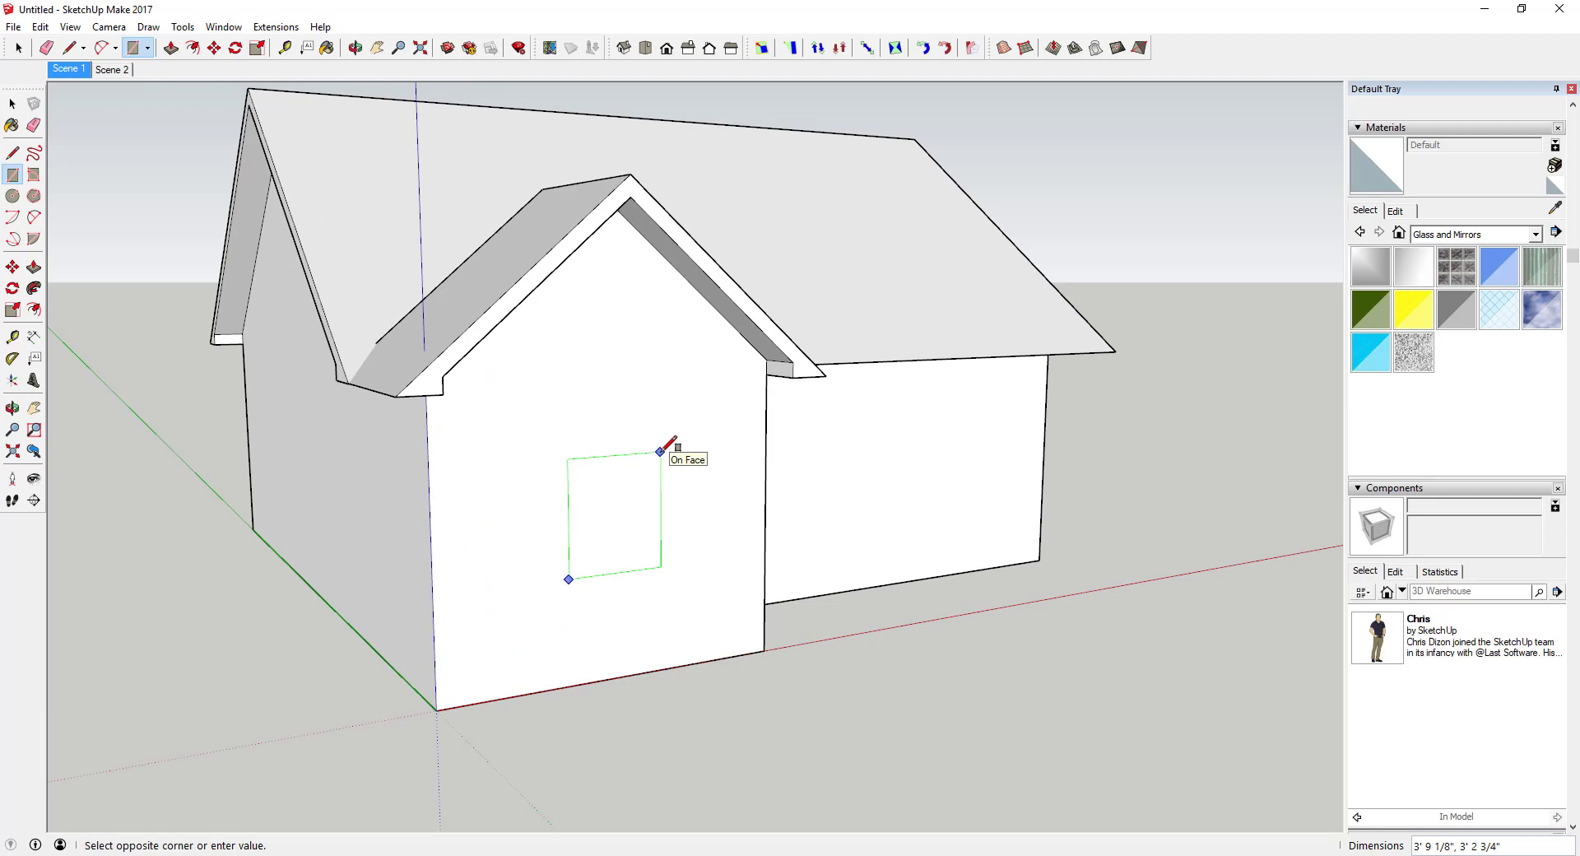
type("4',4")
key("Return")
key("space")
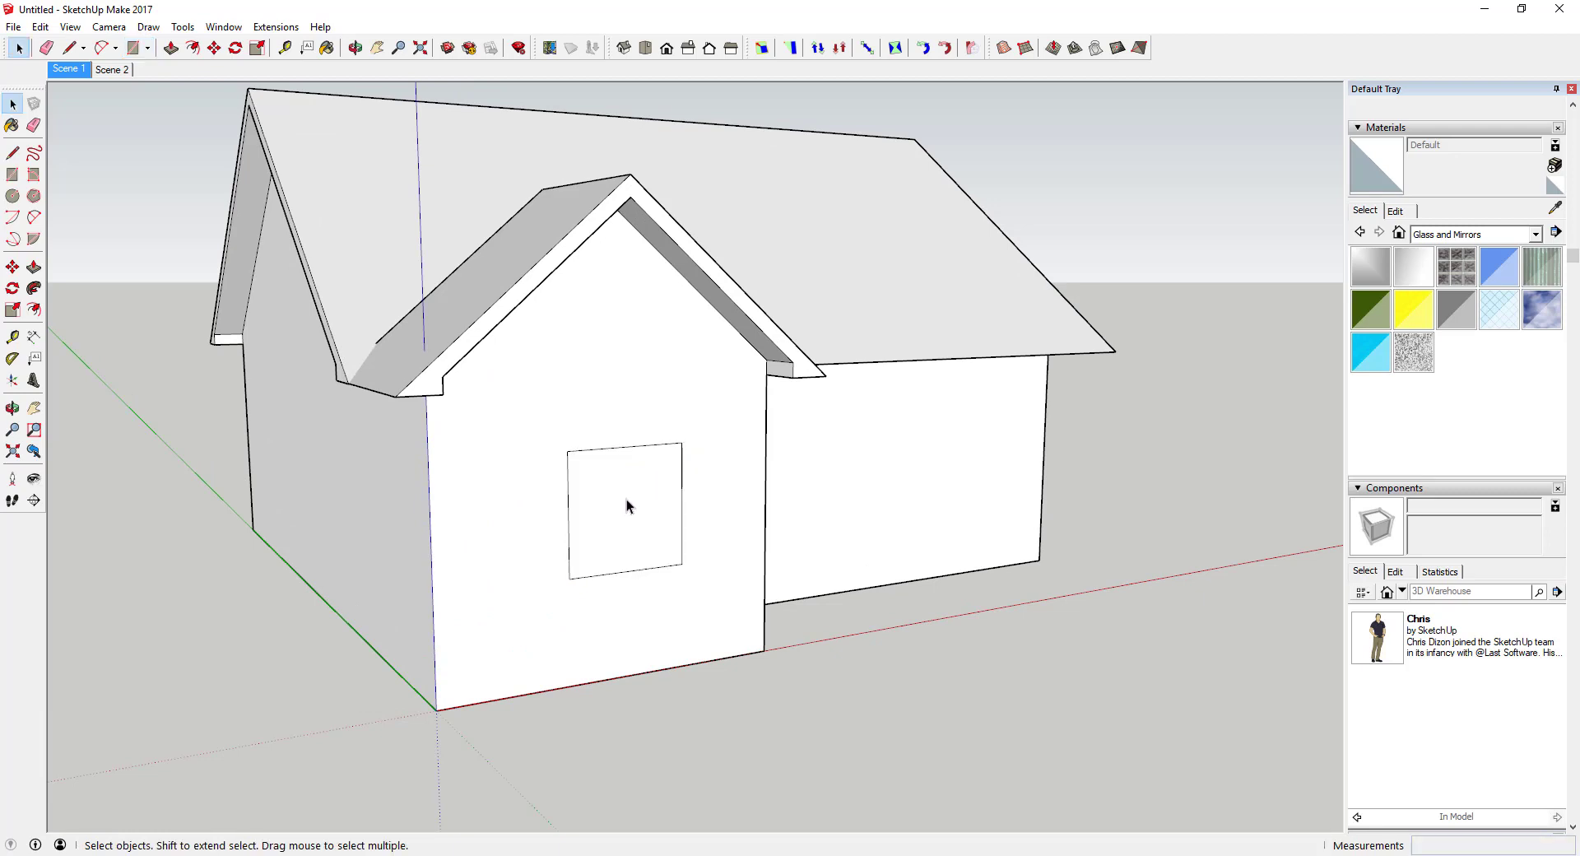
Offset the window rectangle inward by about 1 13/16" to outline the frame
key("f")
left_click(573, 510)
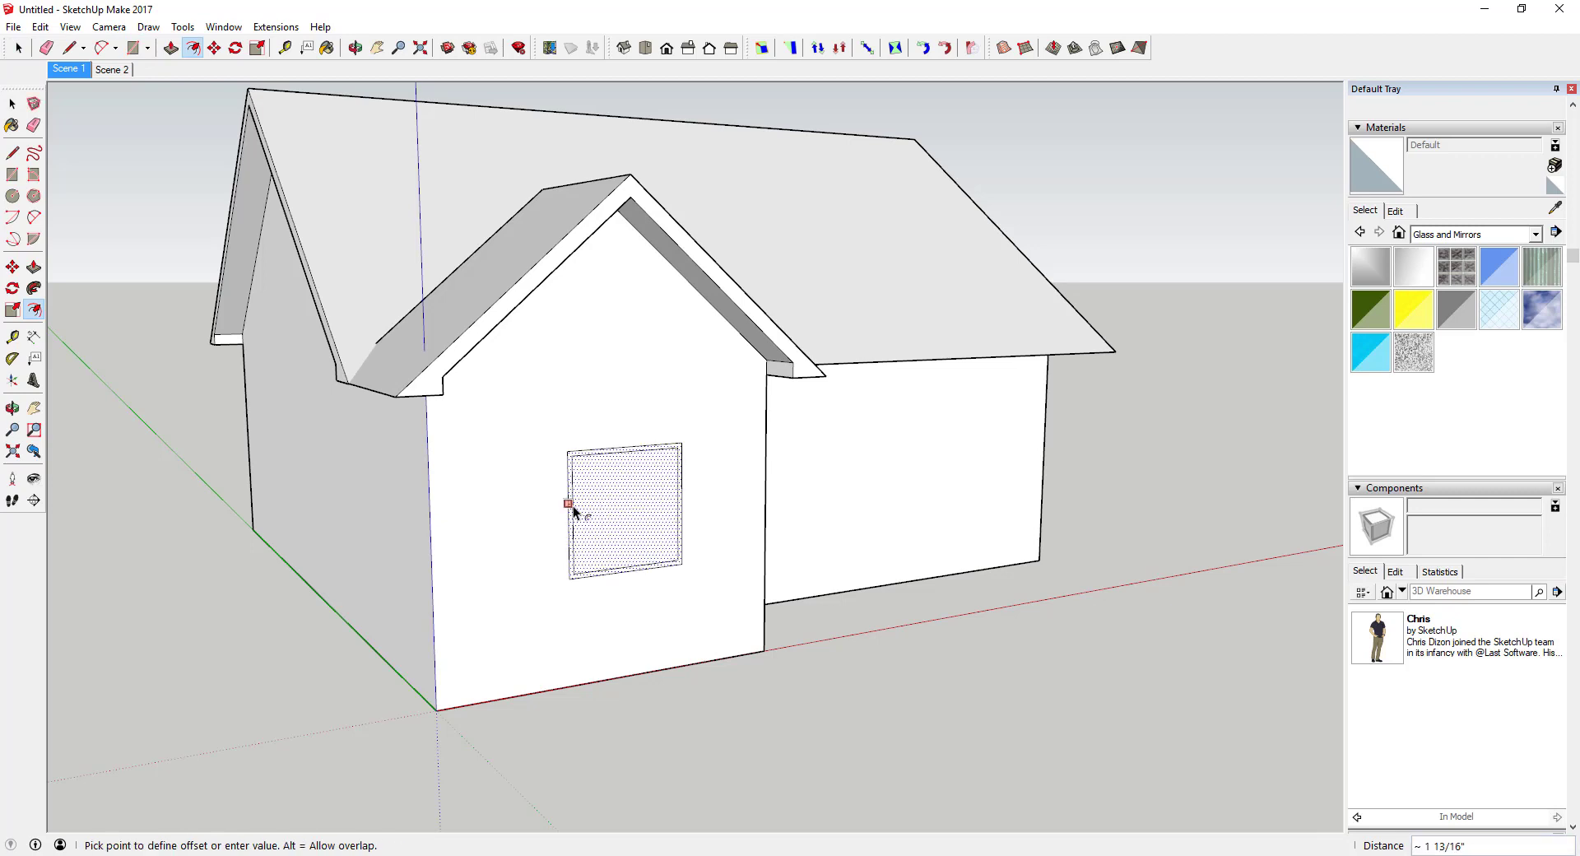
left_click(572, 506)
scroll(576, 506, "up", 4)
key("space")
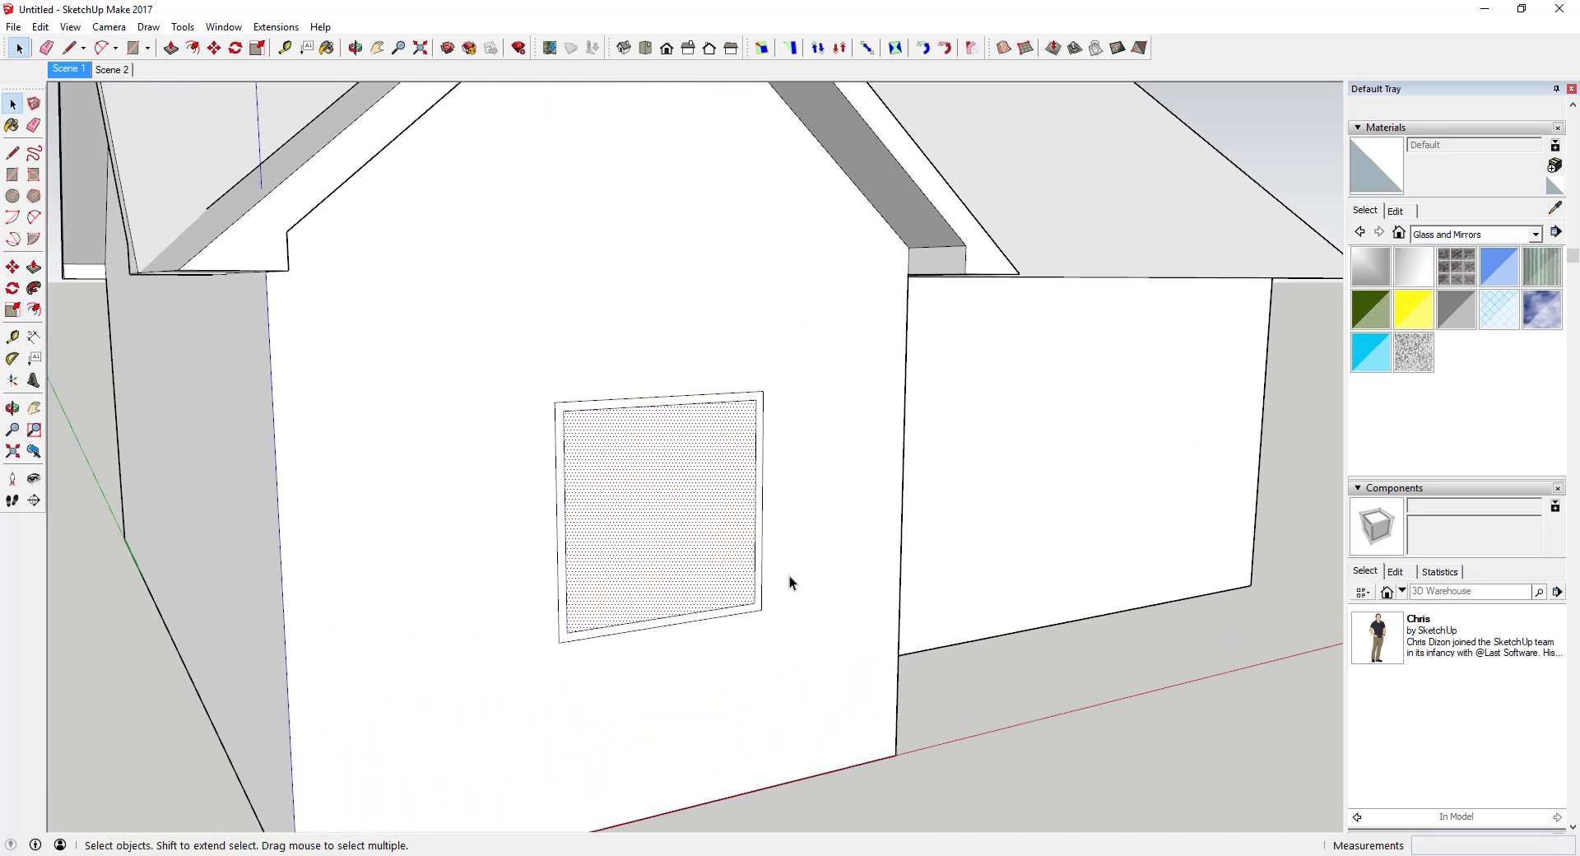
Extrude the narrow frame face slightly outward from the wall with Push/Pull
scroll(782, 568, "down", 5)
scroll(619, 532, "up", 5)
key("p")
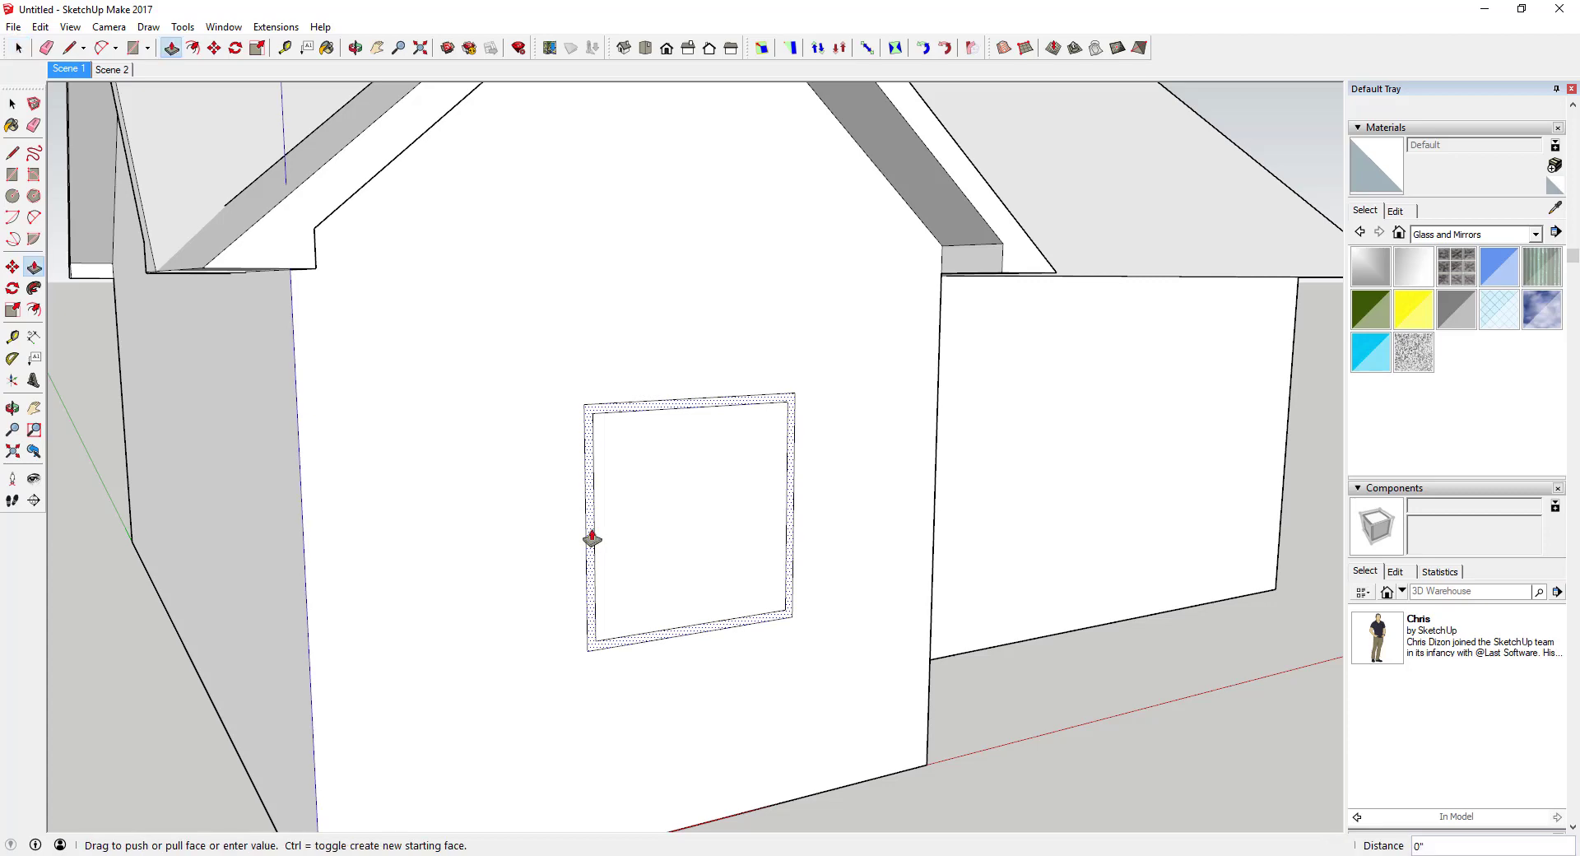
left_click(591, 539)
left_click(596, 539)
mouse_move(595, 540)
middle_mouse_down()
mouse_move(638, 554)
mouse_move(698, 419)
mouse_move(790, 353)
mouse_move(1075, 356)
mouse_move(1081, 412)
mouse_move(864, 487)
mouse_move(585, 526)
middle_mouse_up()
key("space")
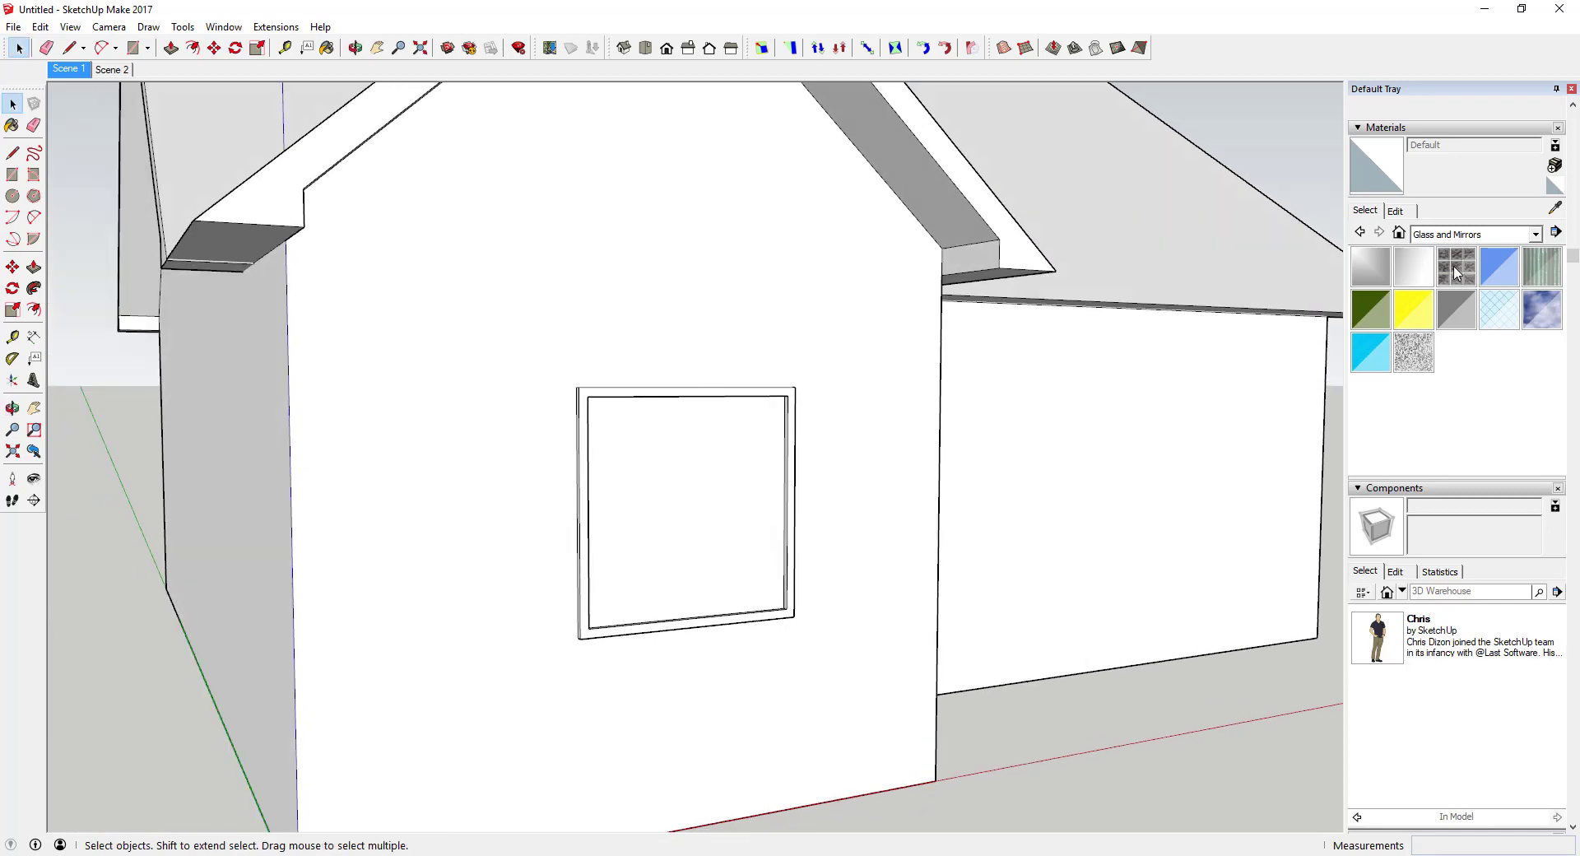
Paint the window pane with the Translucent Glass Blue material
left_click(1497, 273)
left_click(663, 493)
key("space")
Examine the glazed window from behind, looking through the open underside of the house
scroll(700, 535, "down", 5)
mouse_move(699, 535)
middle_mouse_down()
mouse_move(815, 510)
mouse_move(765, 560)
mouse_move(745, 498)
mouse_move(680, 528)
mouse_move(723, 532)
mouse_move(663, 525)
mouse_move(734, 498)
mouse_move(726, 522)
mouse_move(793, 378)
mouse_move(723, 484)
mouse_move(872, 353)
mouse_move(1069, 359)
mouse_move(1019, 406)
middle_mouse_up()
scroll(765, 507, "down", 3)
scroll(949, 490, "up", 4)
scroll(949, 491, "up", 2)
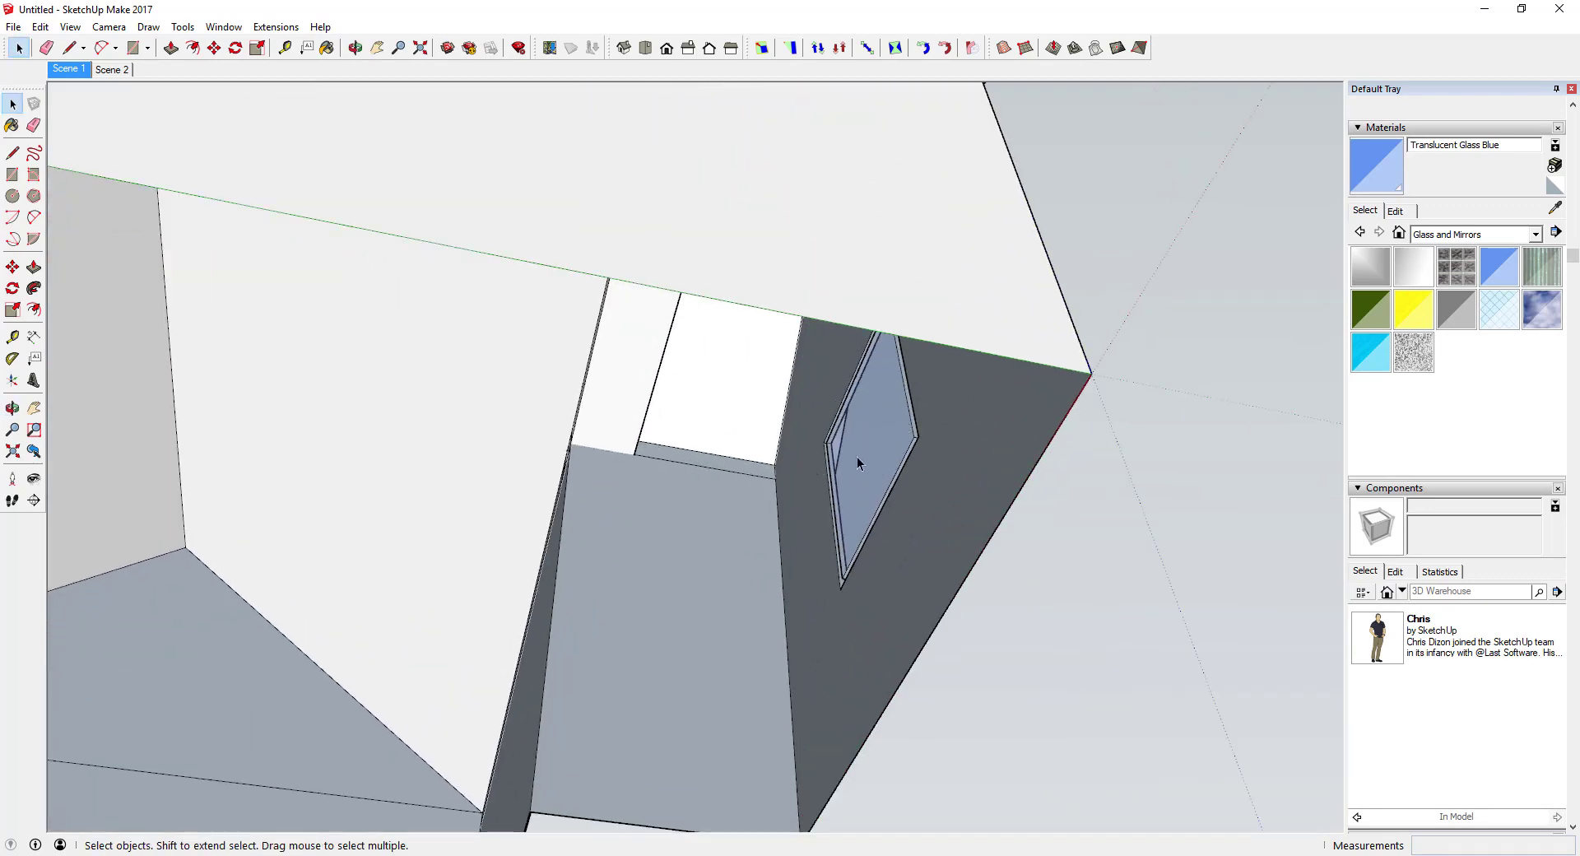
scroll(857, 463, "down", 2)
middle_click_drag(875, 449, 560, 568)
scroll(779, 522, "down", 5)
Select the whole window geometry and start making it a component with the definition name Window 1
left_click_drag(528, 456, 719, 652)
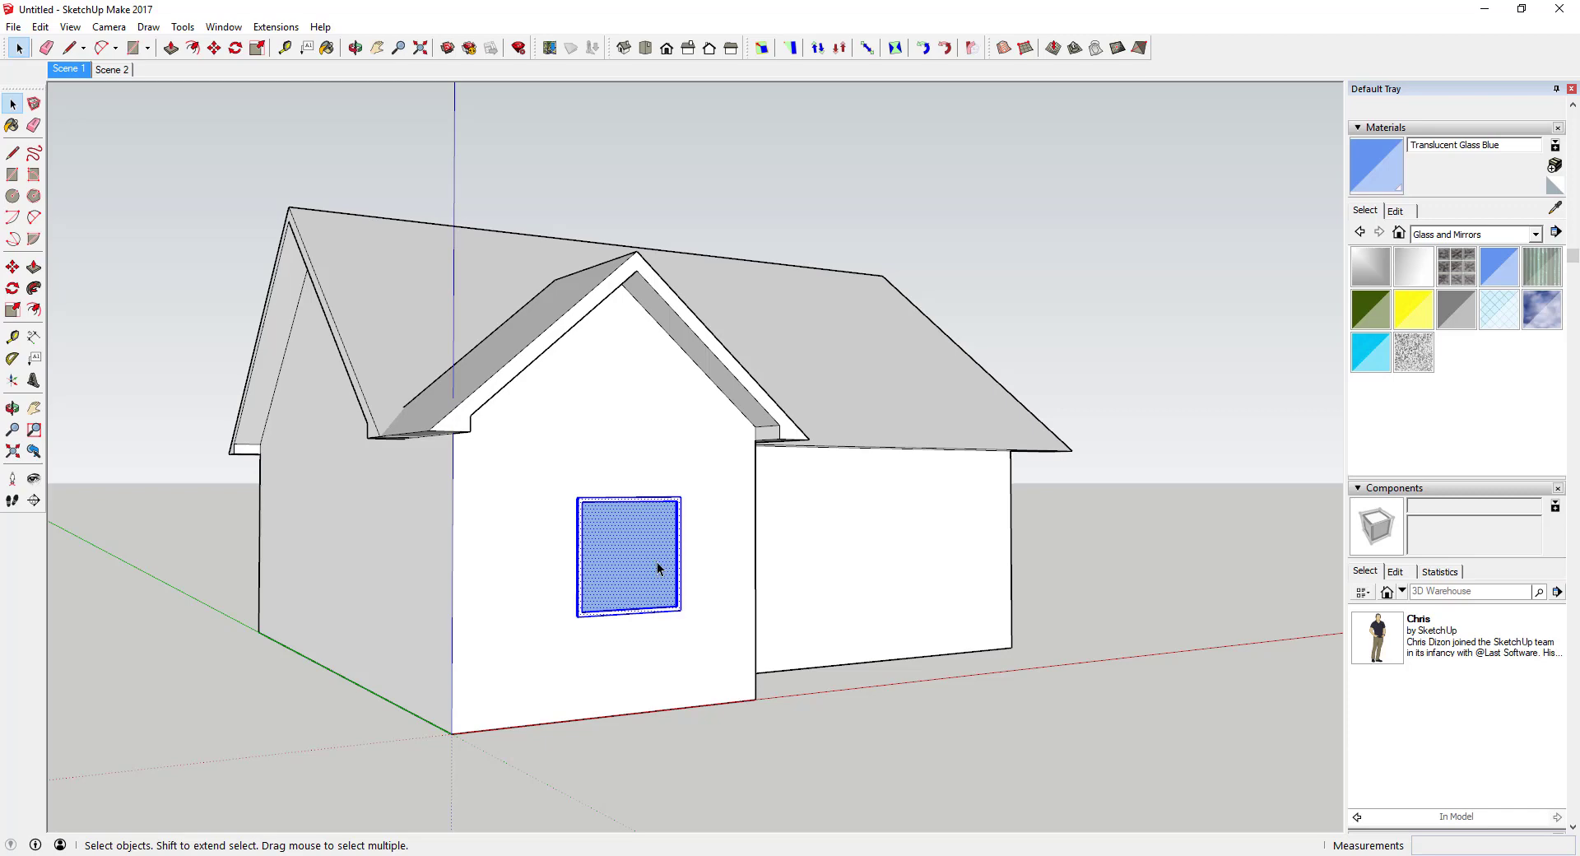
scroll(654, 561, "up", 3)
right_click(617, 558)
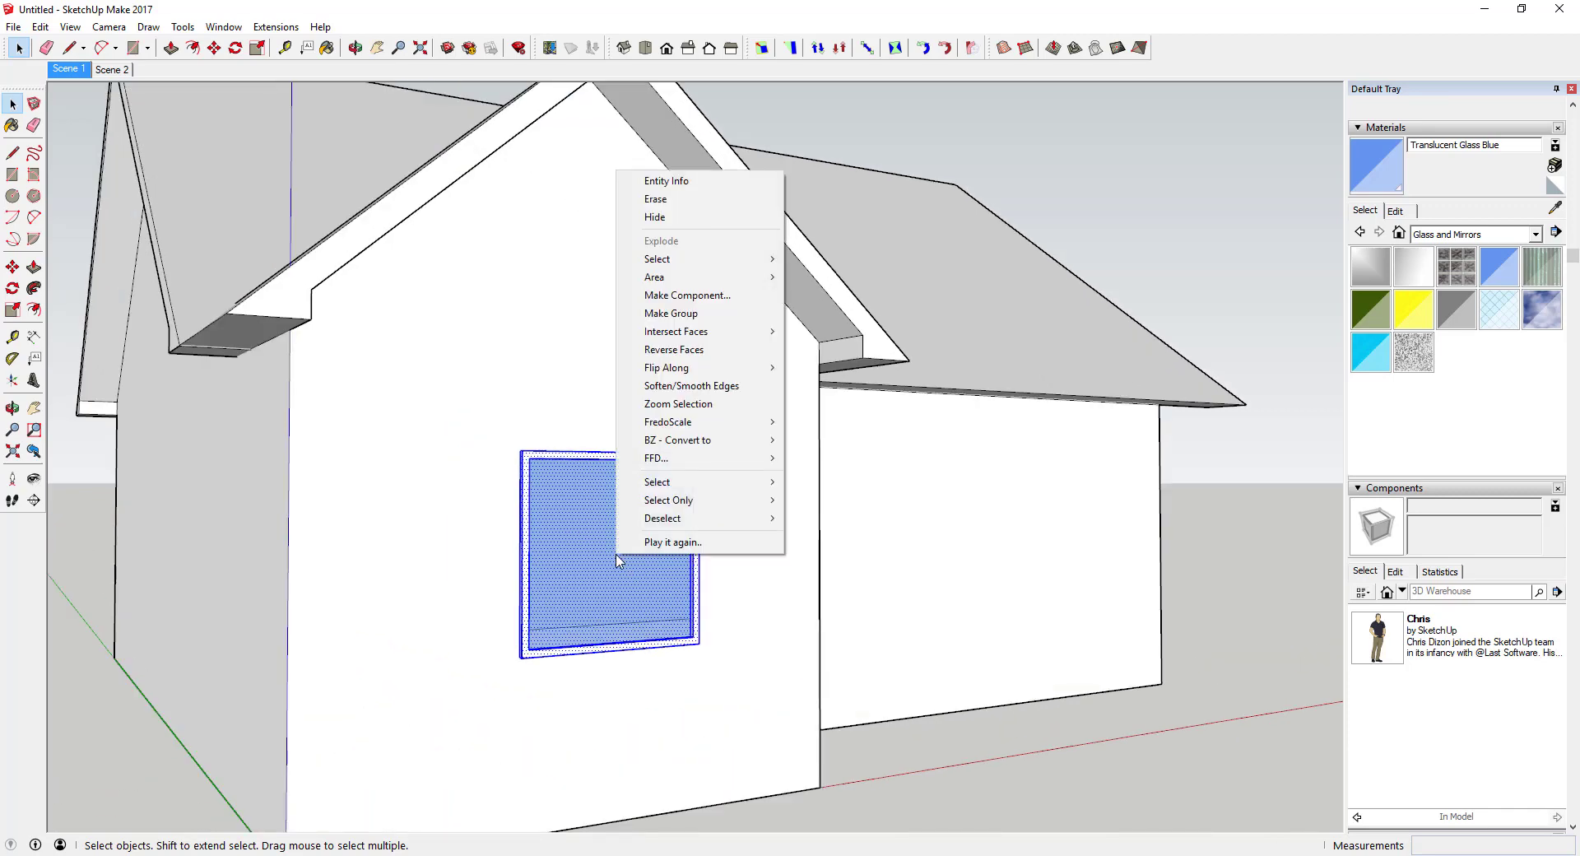
left_click(740, 295)
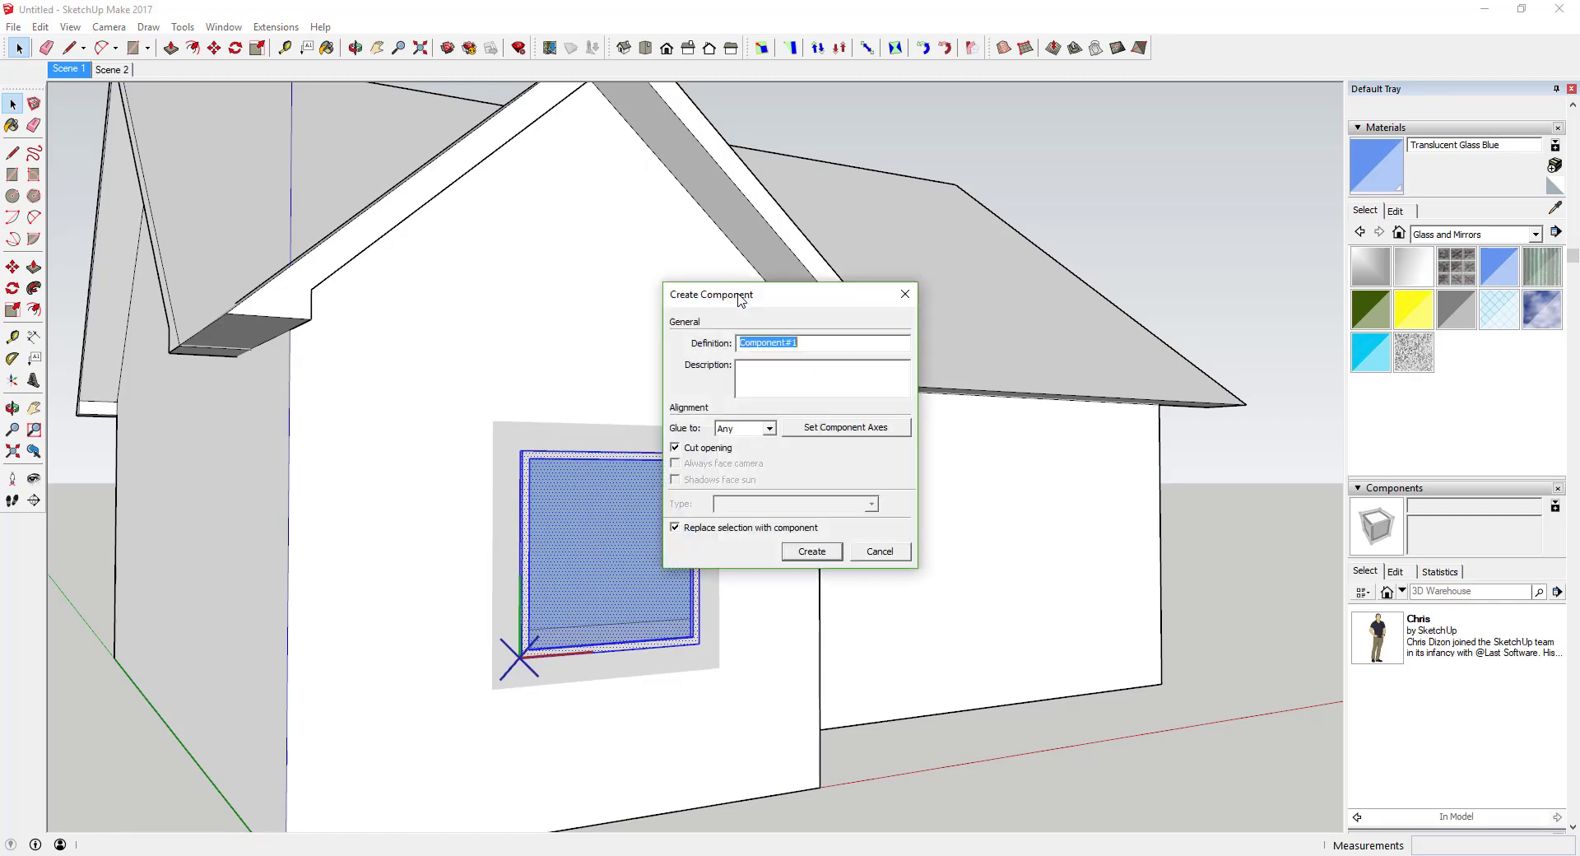
left_click_drag(798, 296, 1047, 334)
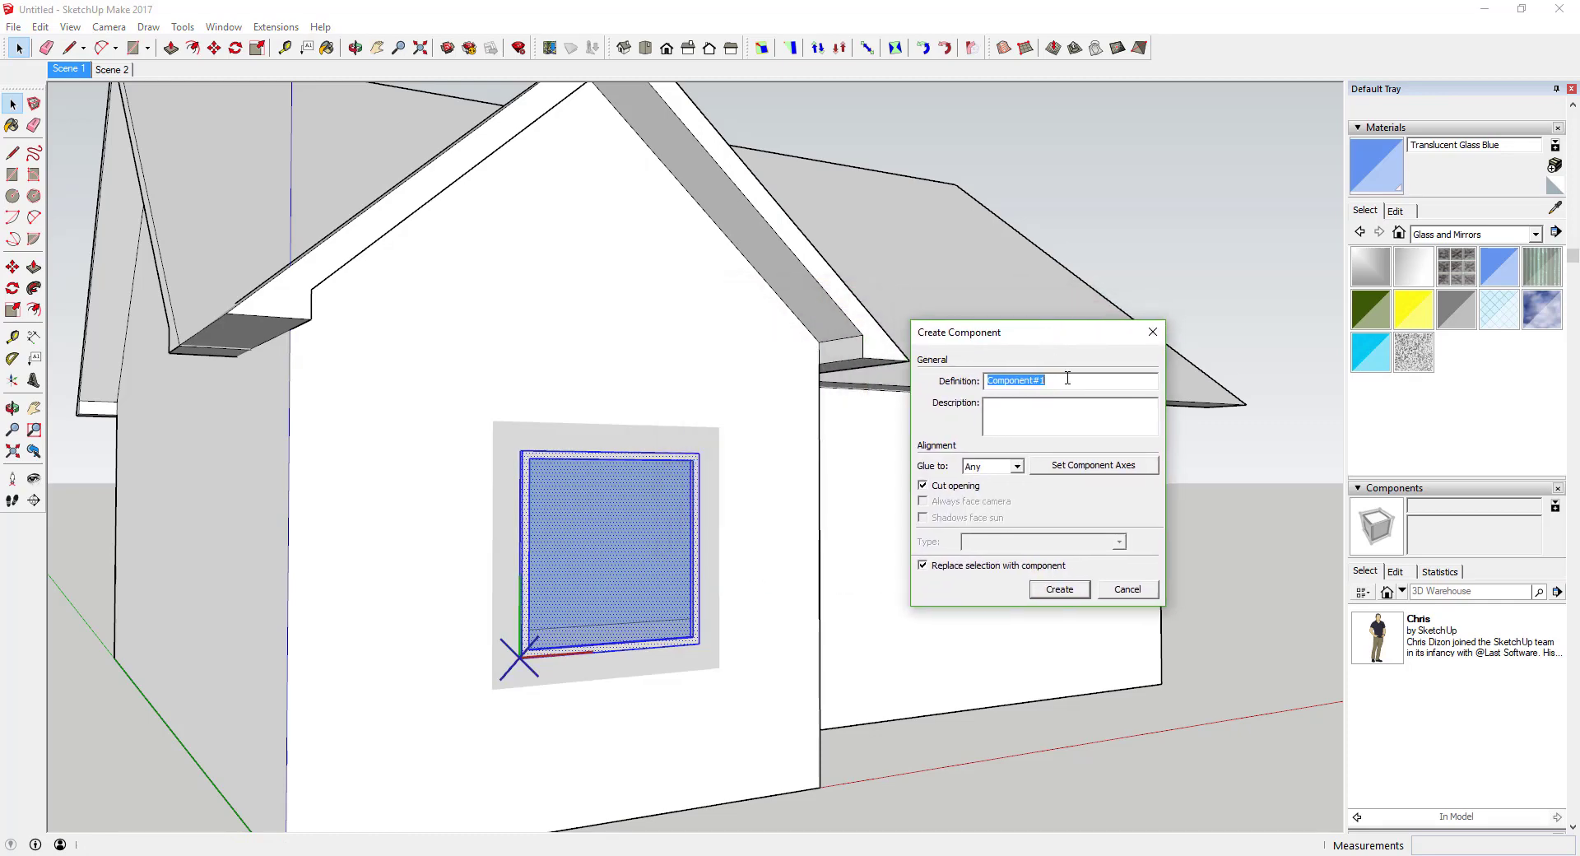
type("Window 1")
Try the None glue setting for the component, and return it to Any
left_click(995, 467)
left_click(959, 476)
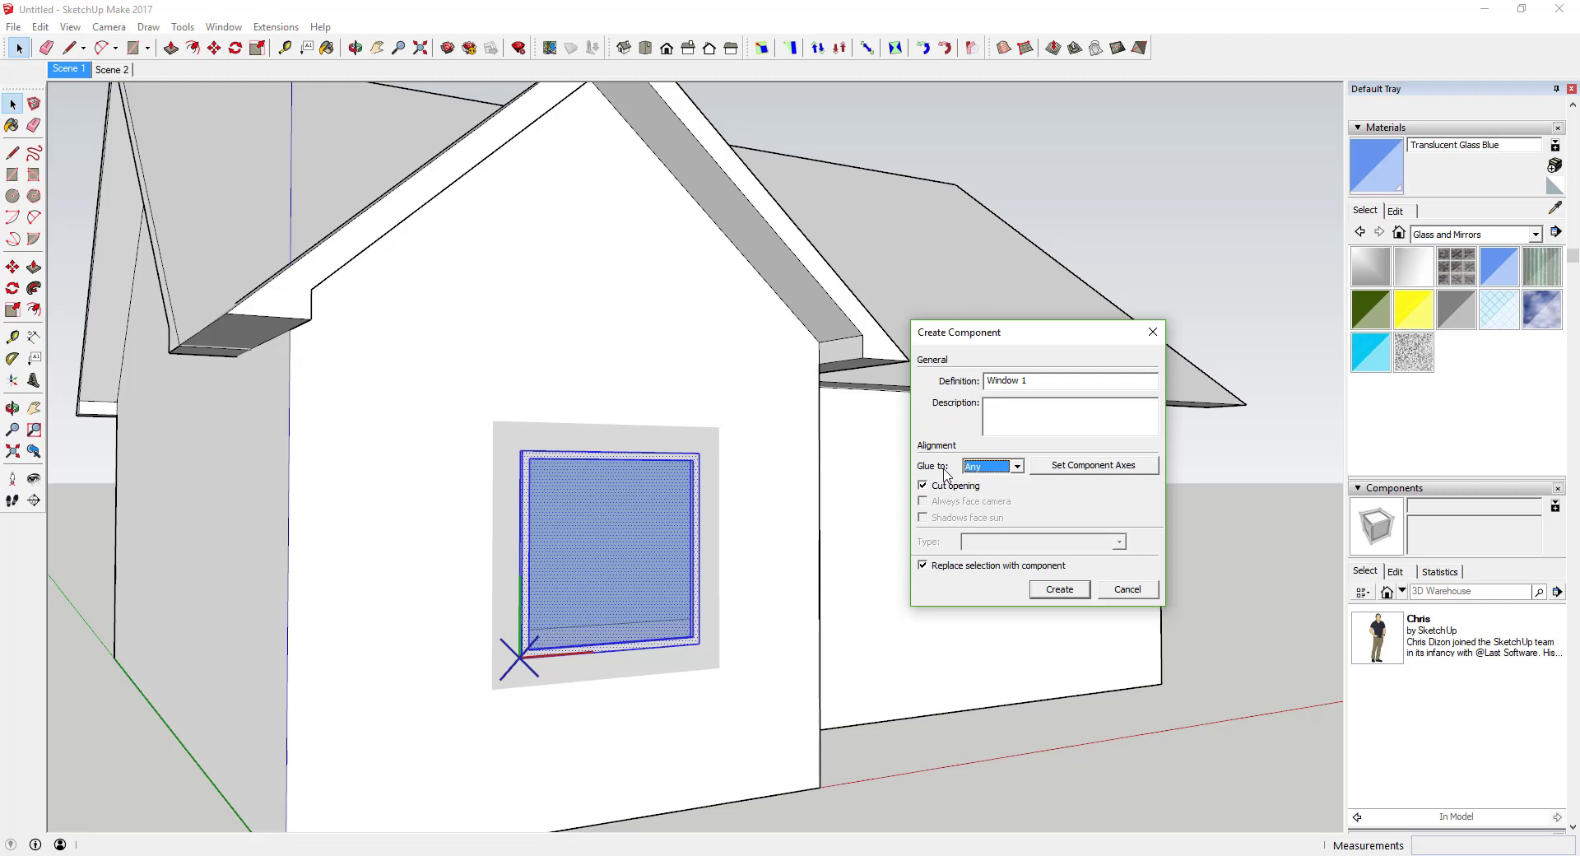
left_click(996, 469)
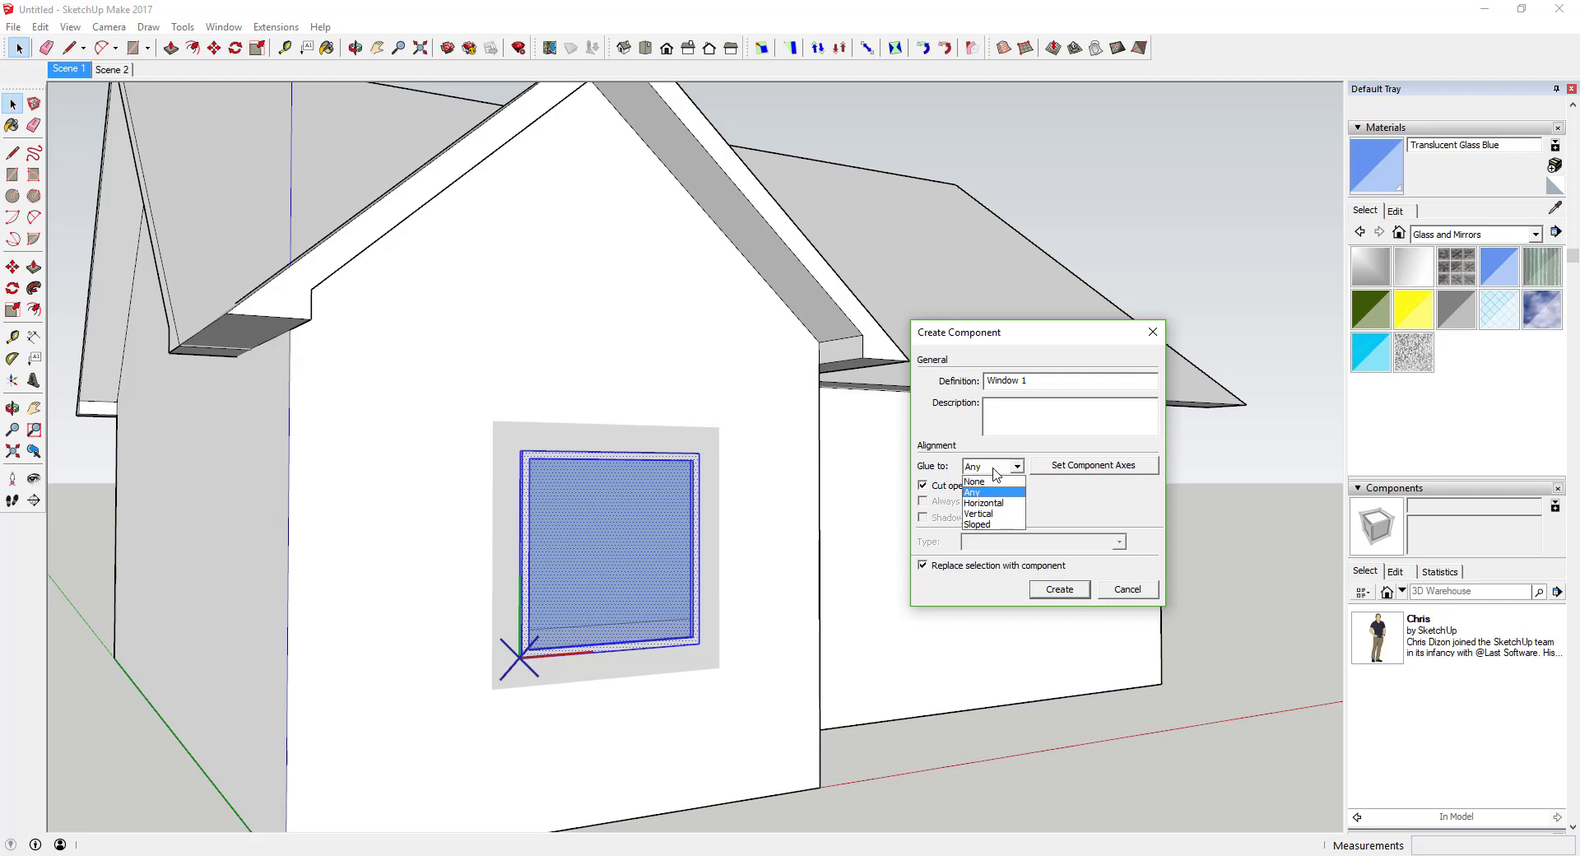
left_click(991, 481)
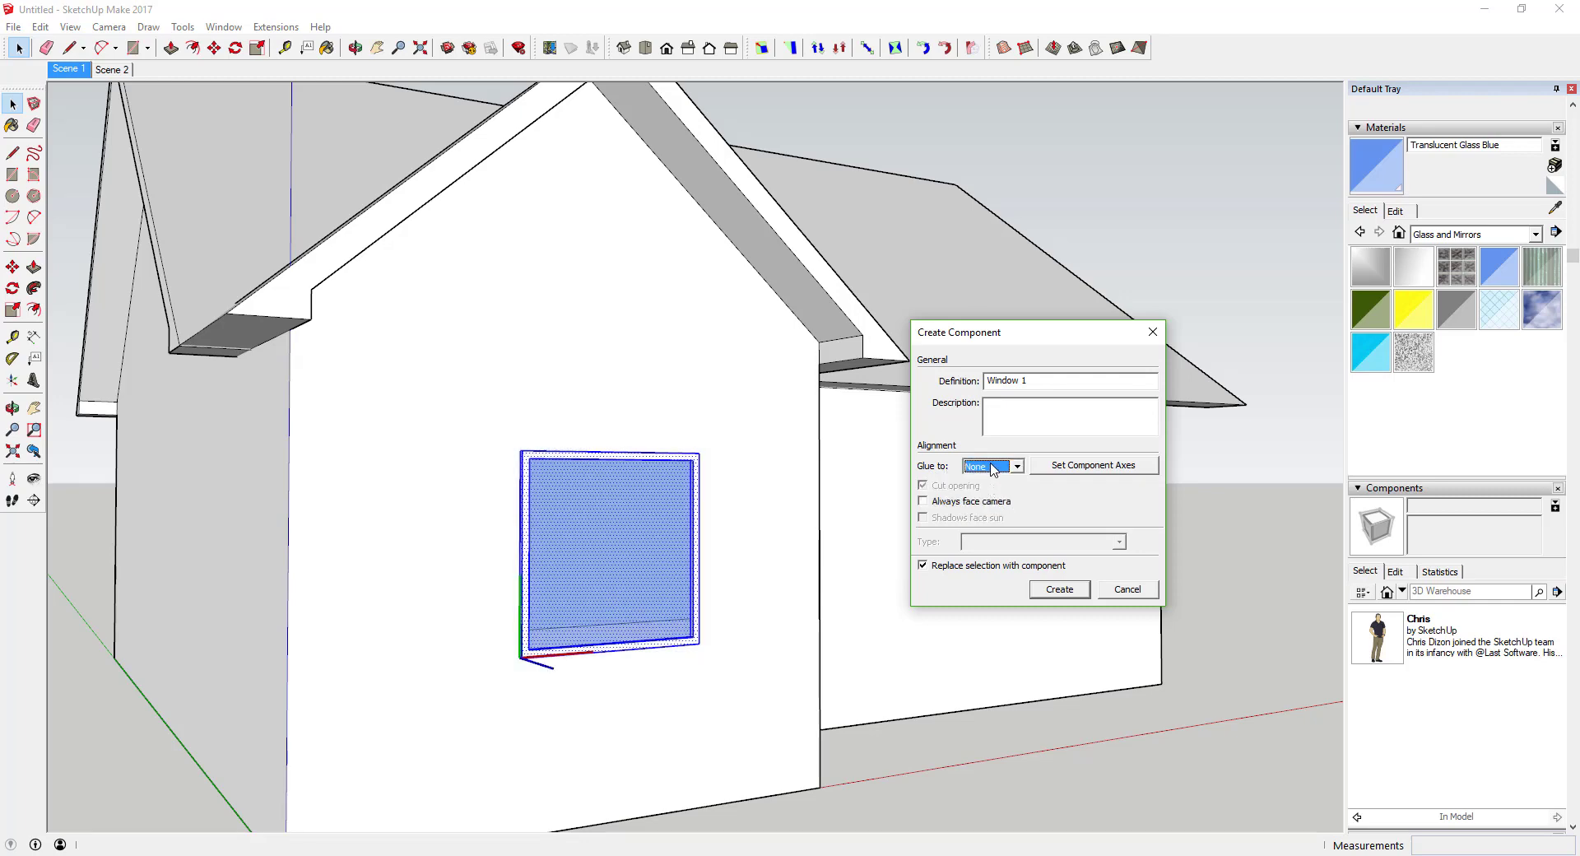
left_click(993, 467)
left_click(981, 492)
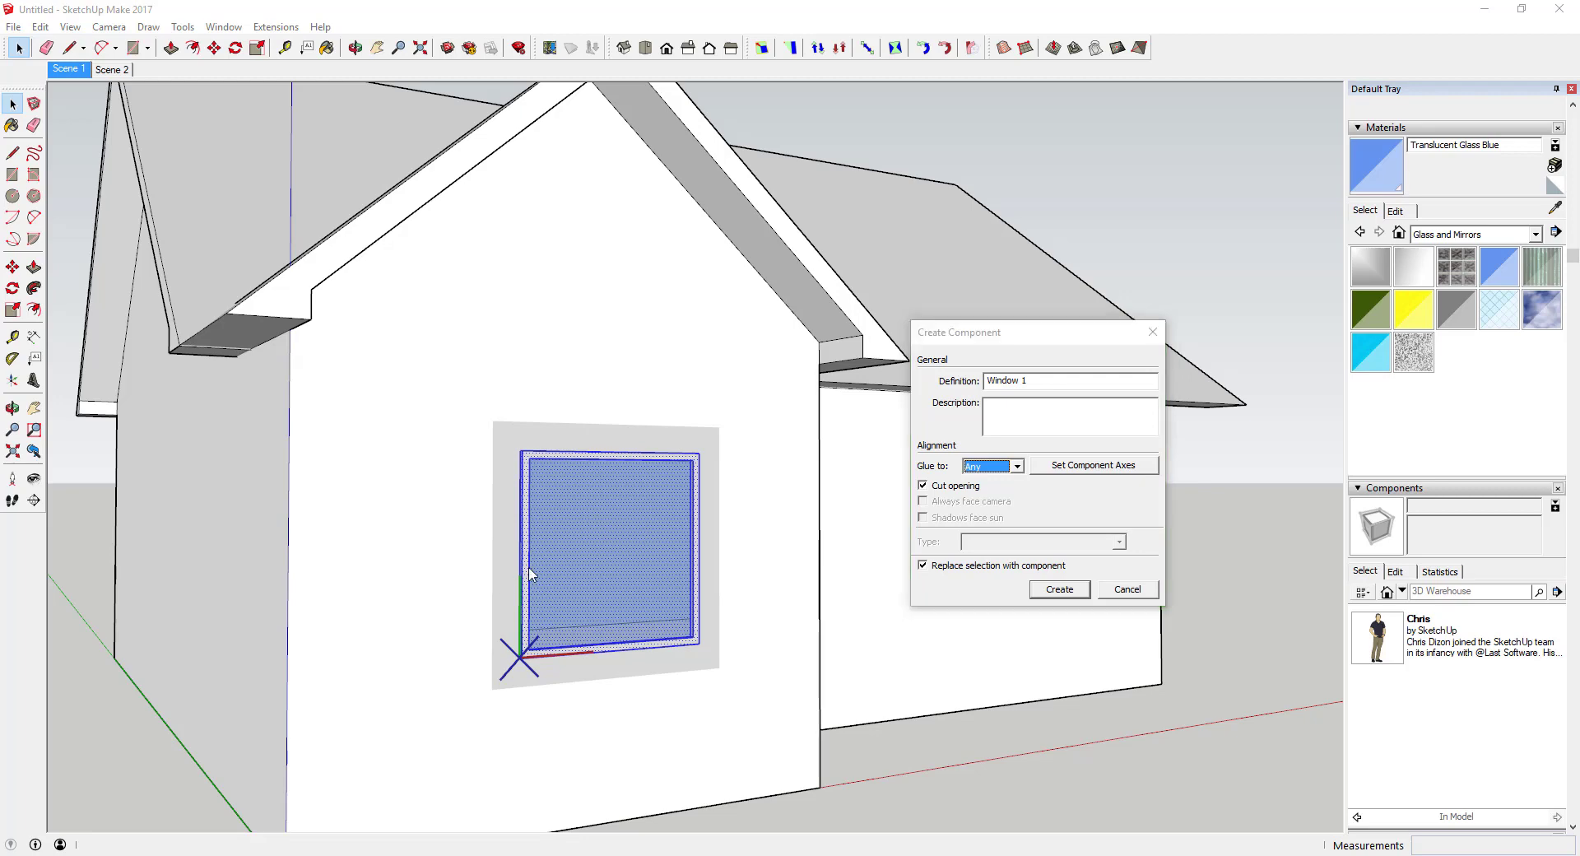
Create the Window 1 component glued to Any, with Cut opening and Replace selection with component enabled
left_click(576, 543)
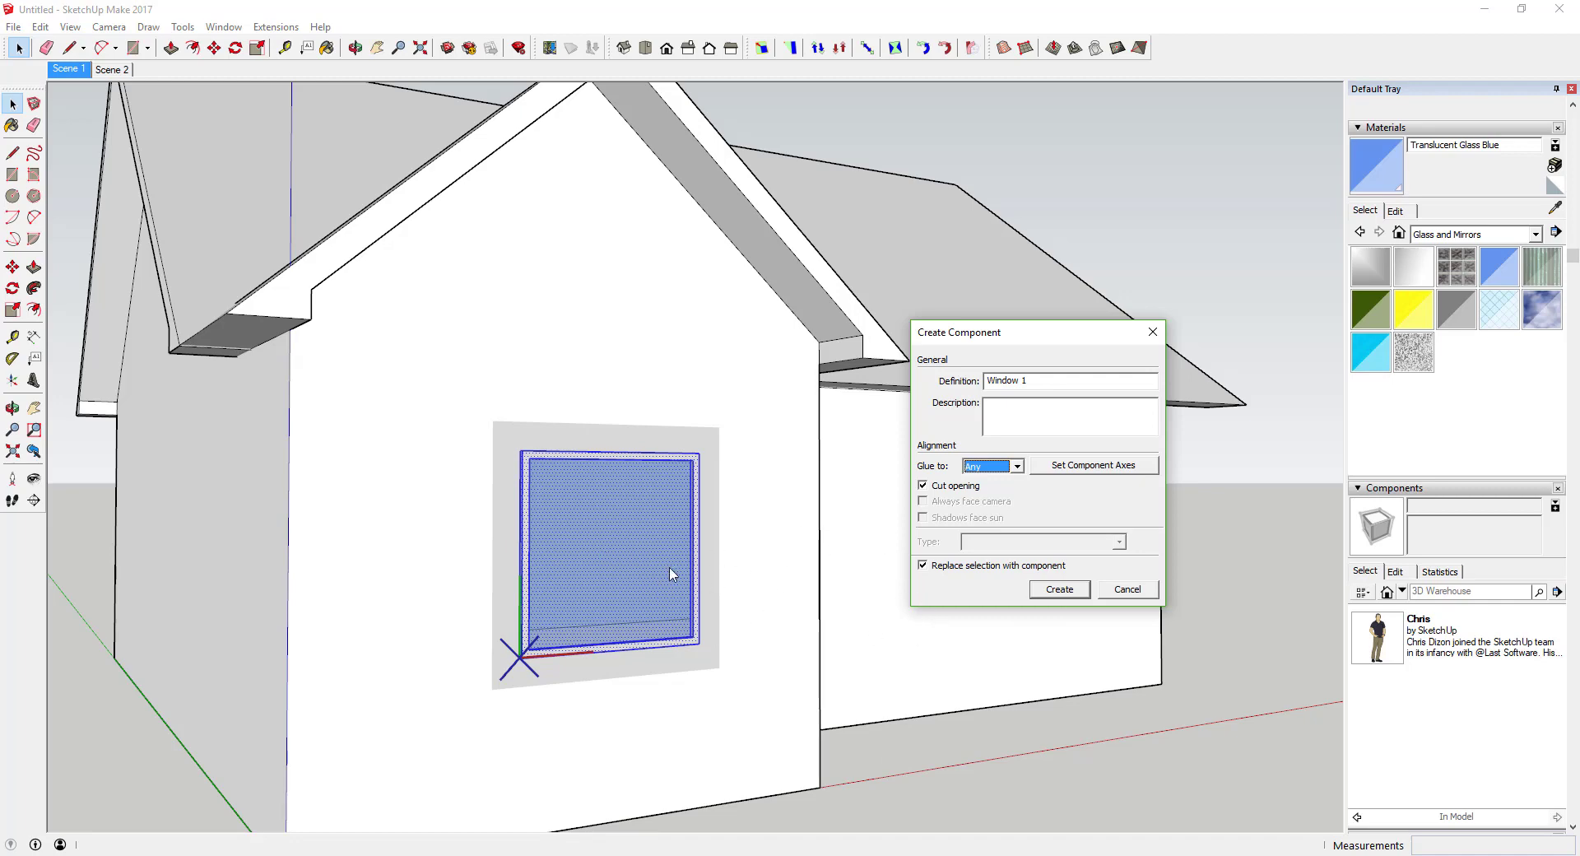
left_click(1017, 466)
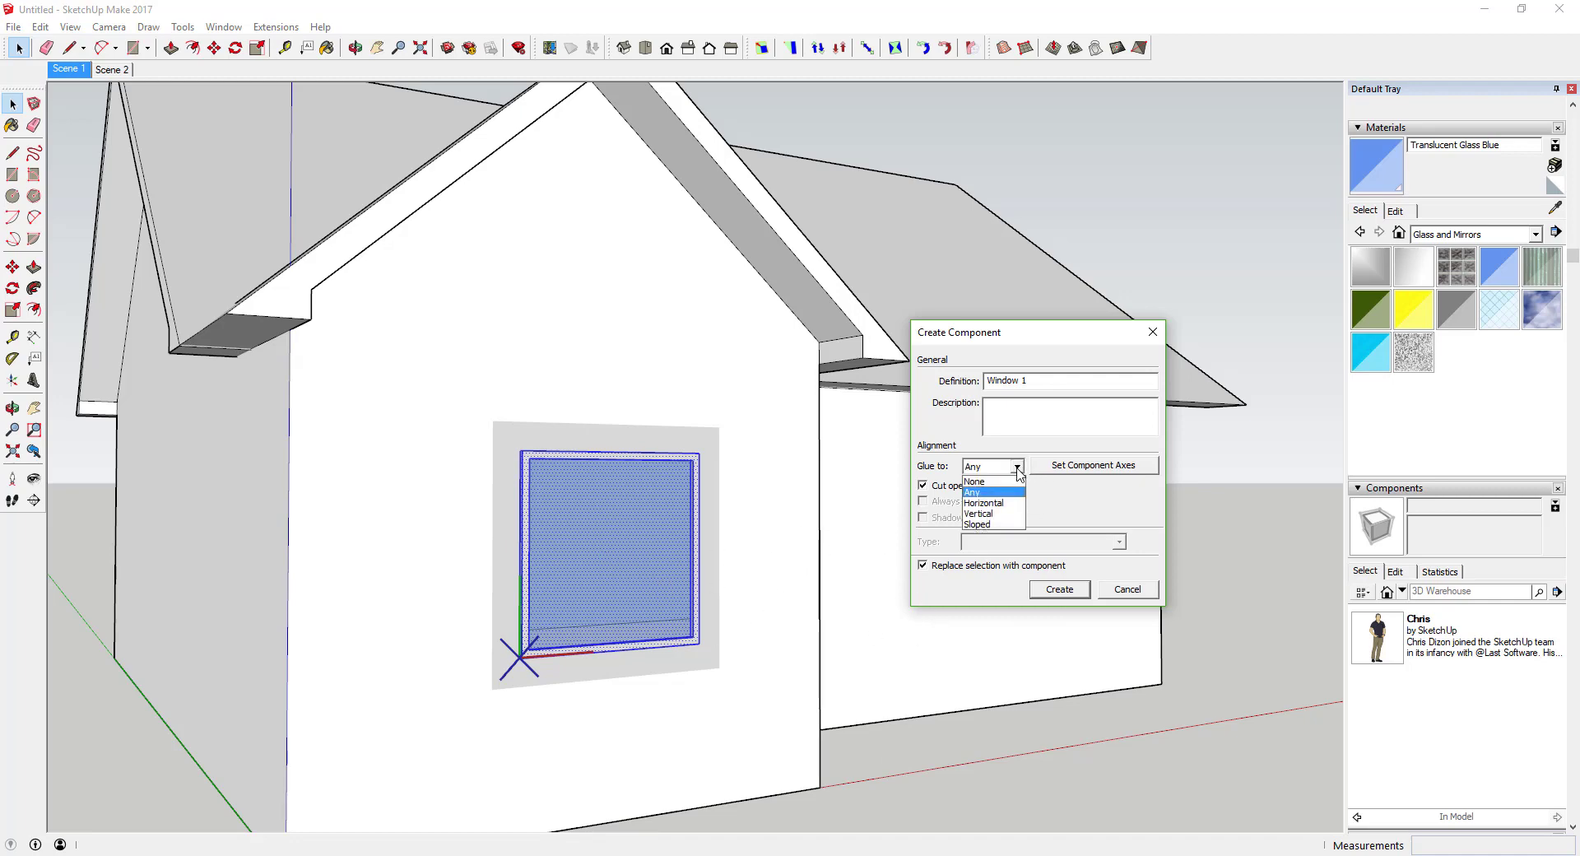
left_click(1018, 466)
left_click(1017, 467)
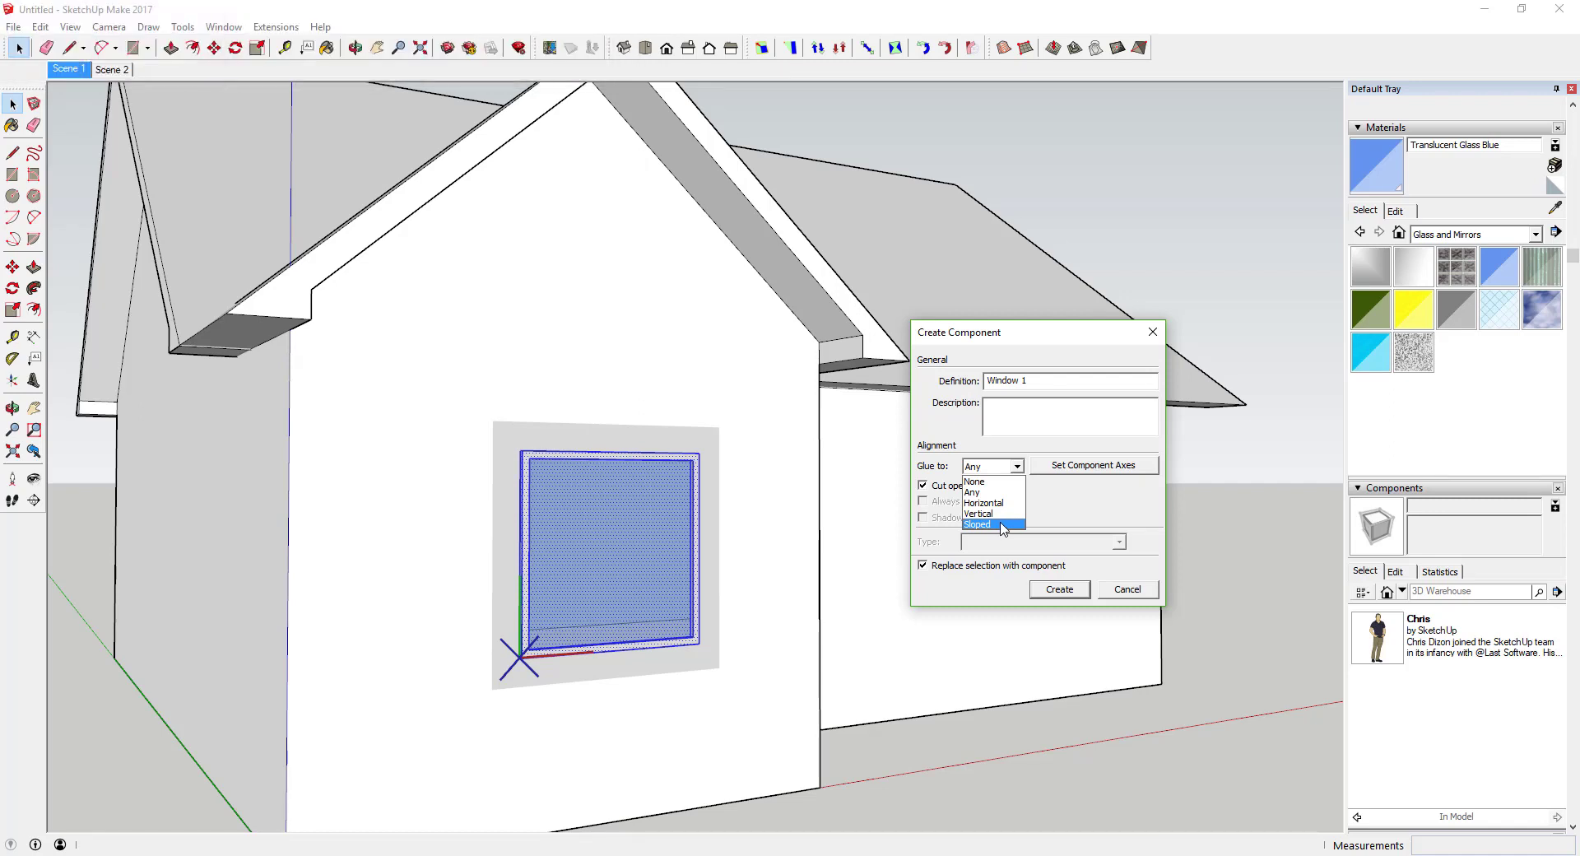
left_click(997, 491)
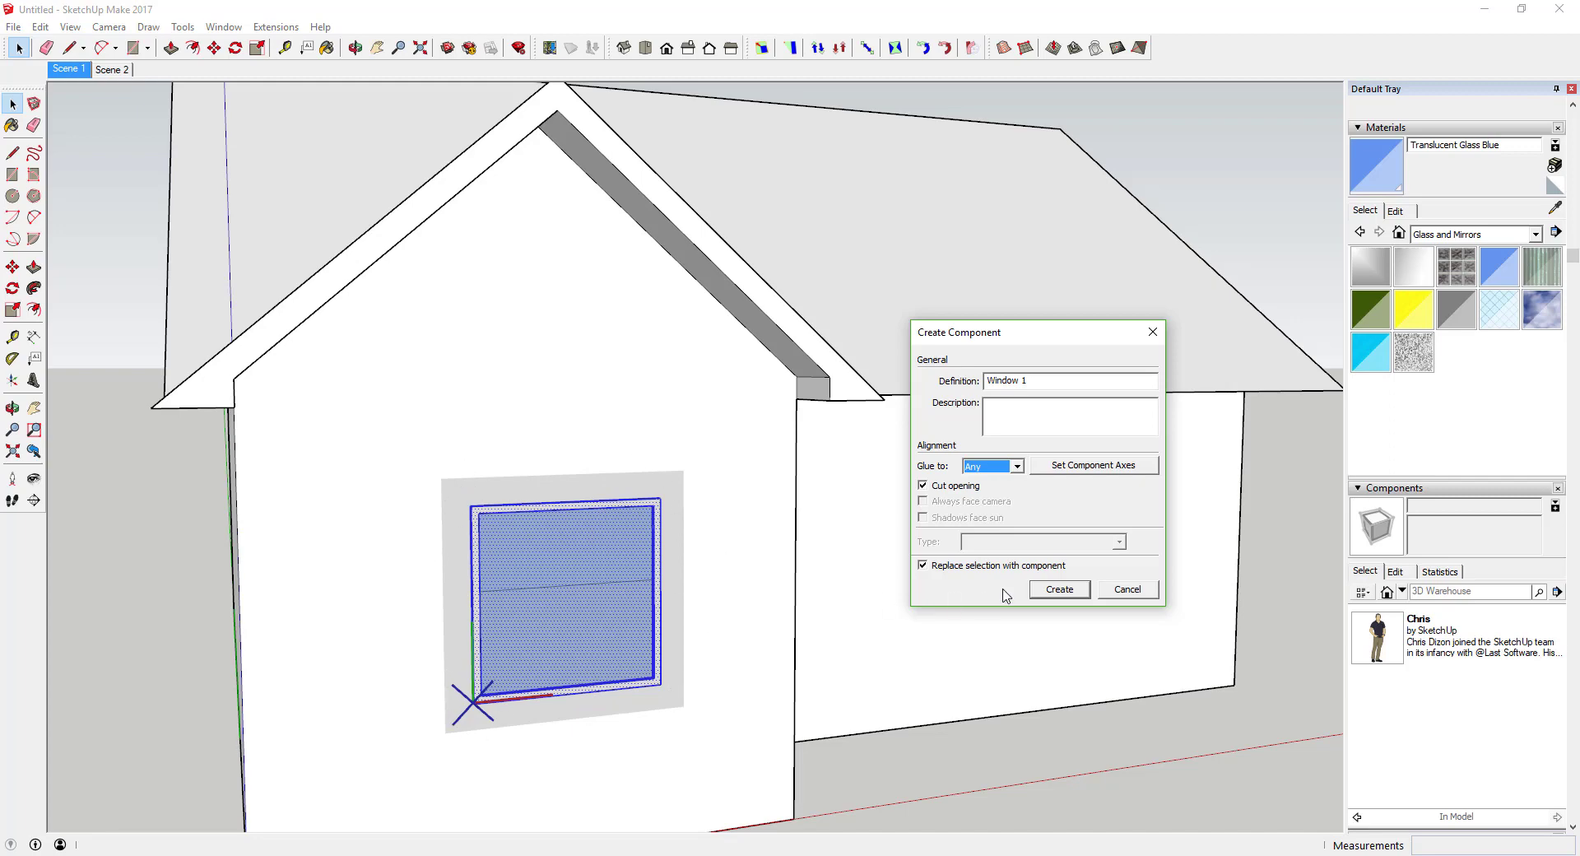
left_click(1057, 590)
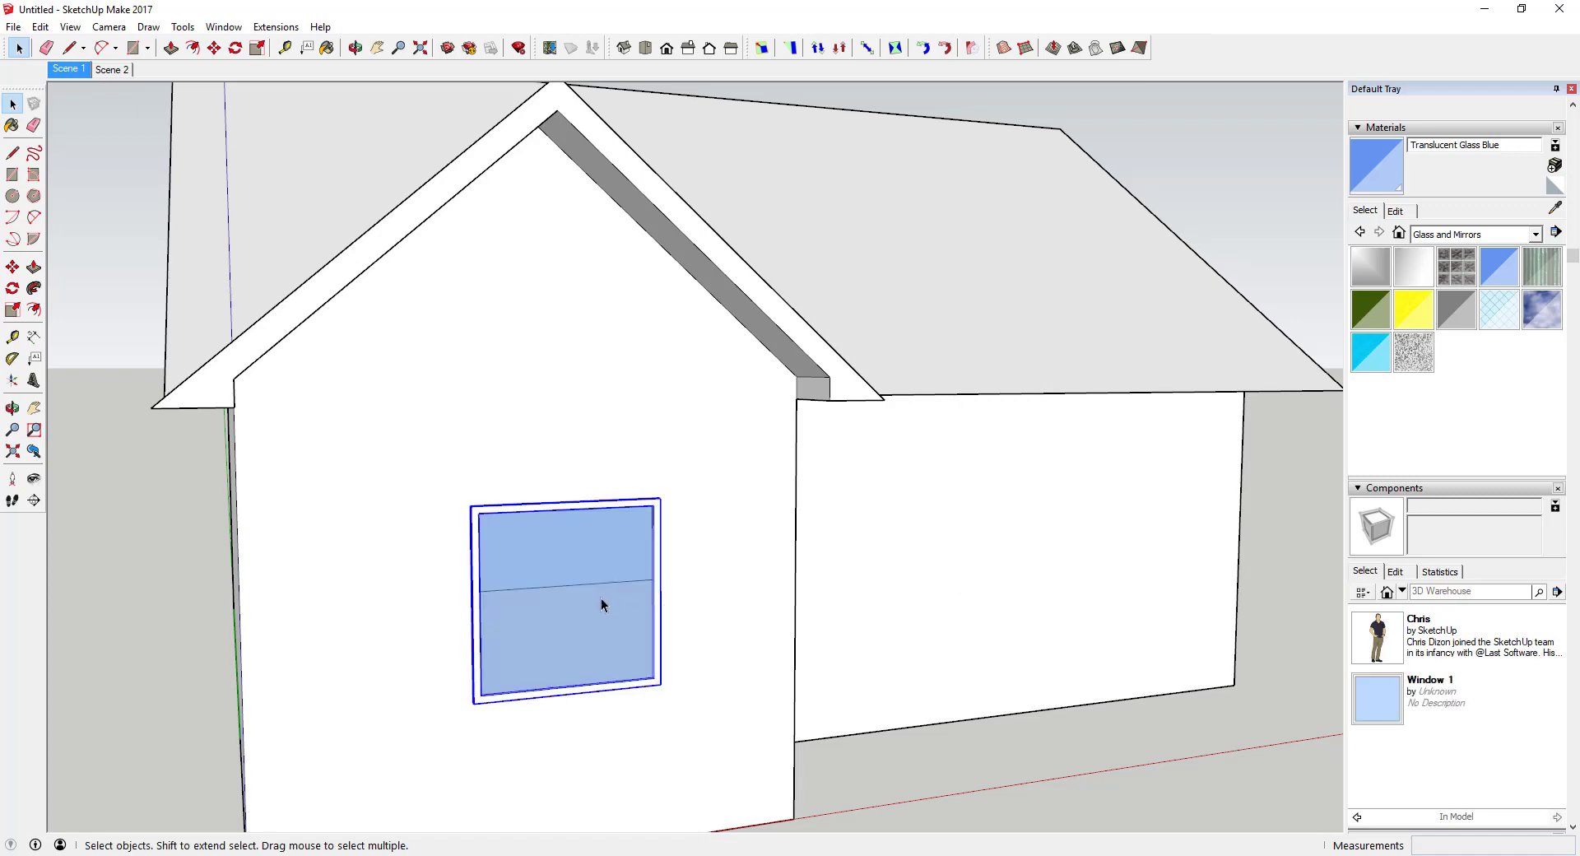
Move the Window 1 component along the front gable wall toward the house corner at the origin
middle_click_drag(601, 605, 665, 502)
scroll(628, 589, "up", 3)
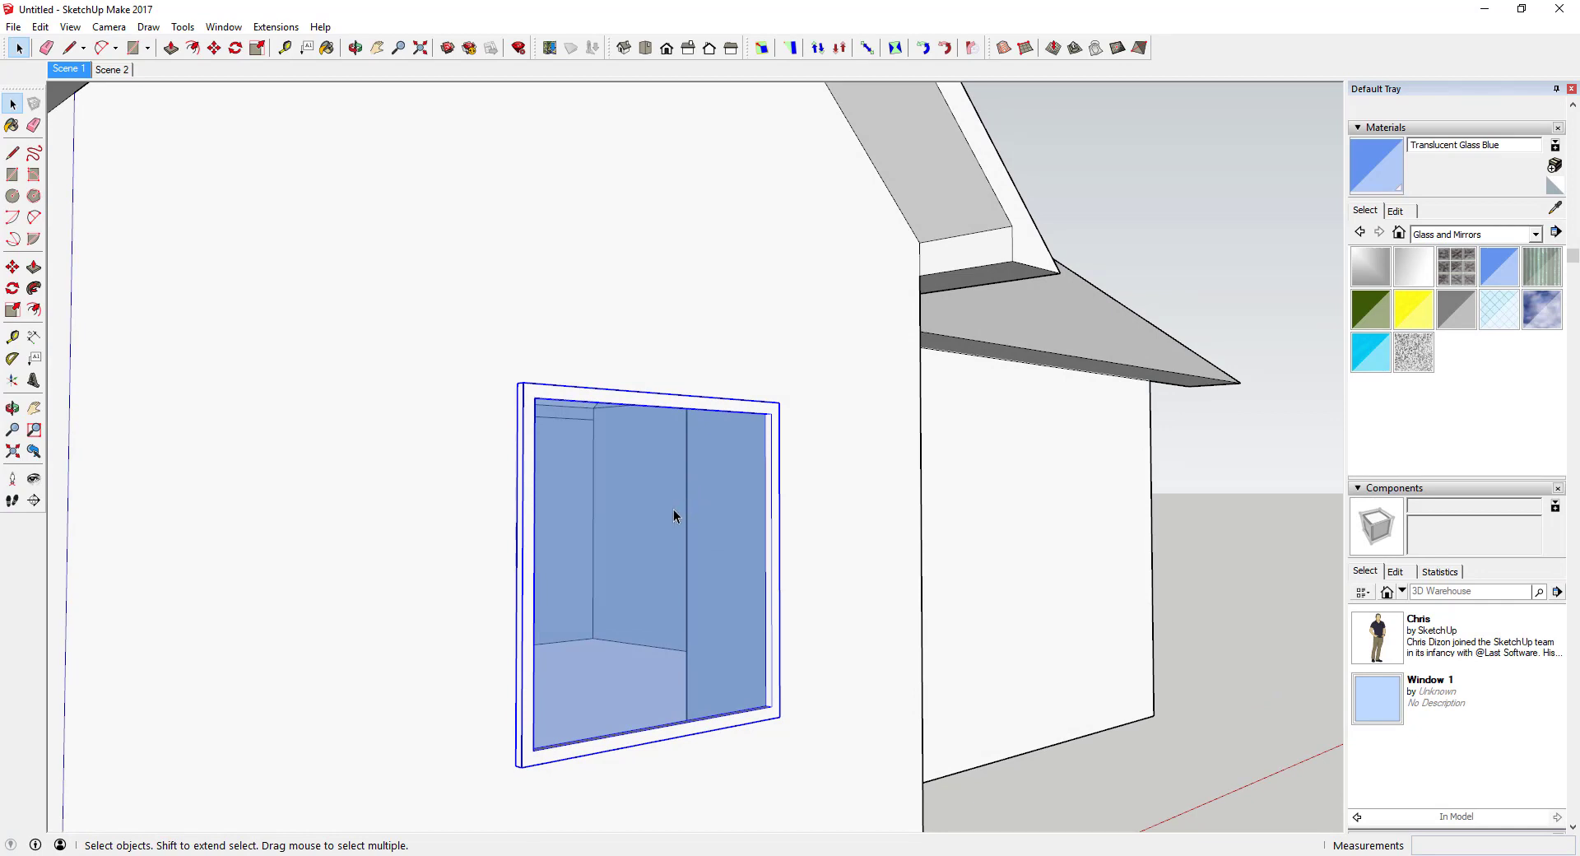
scroll(687, 535, "down", 2)
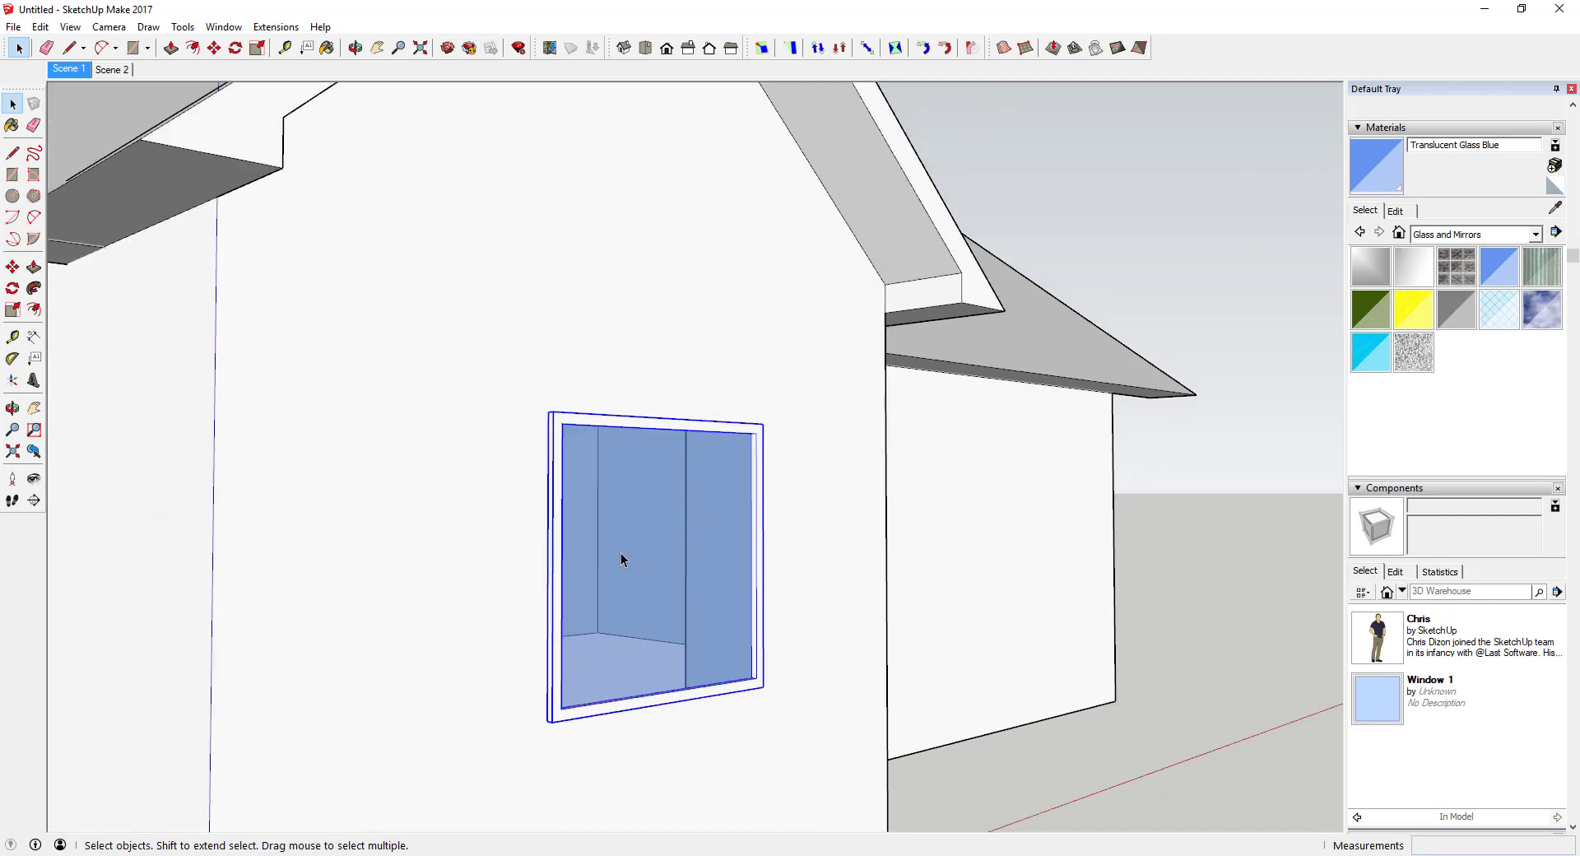
key("m")
left_click(621, 559)
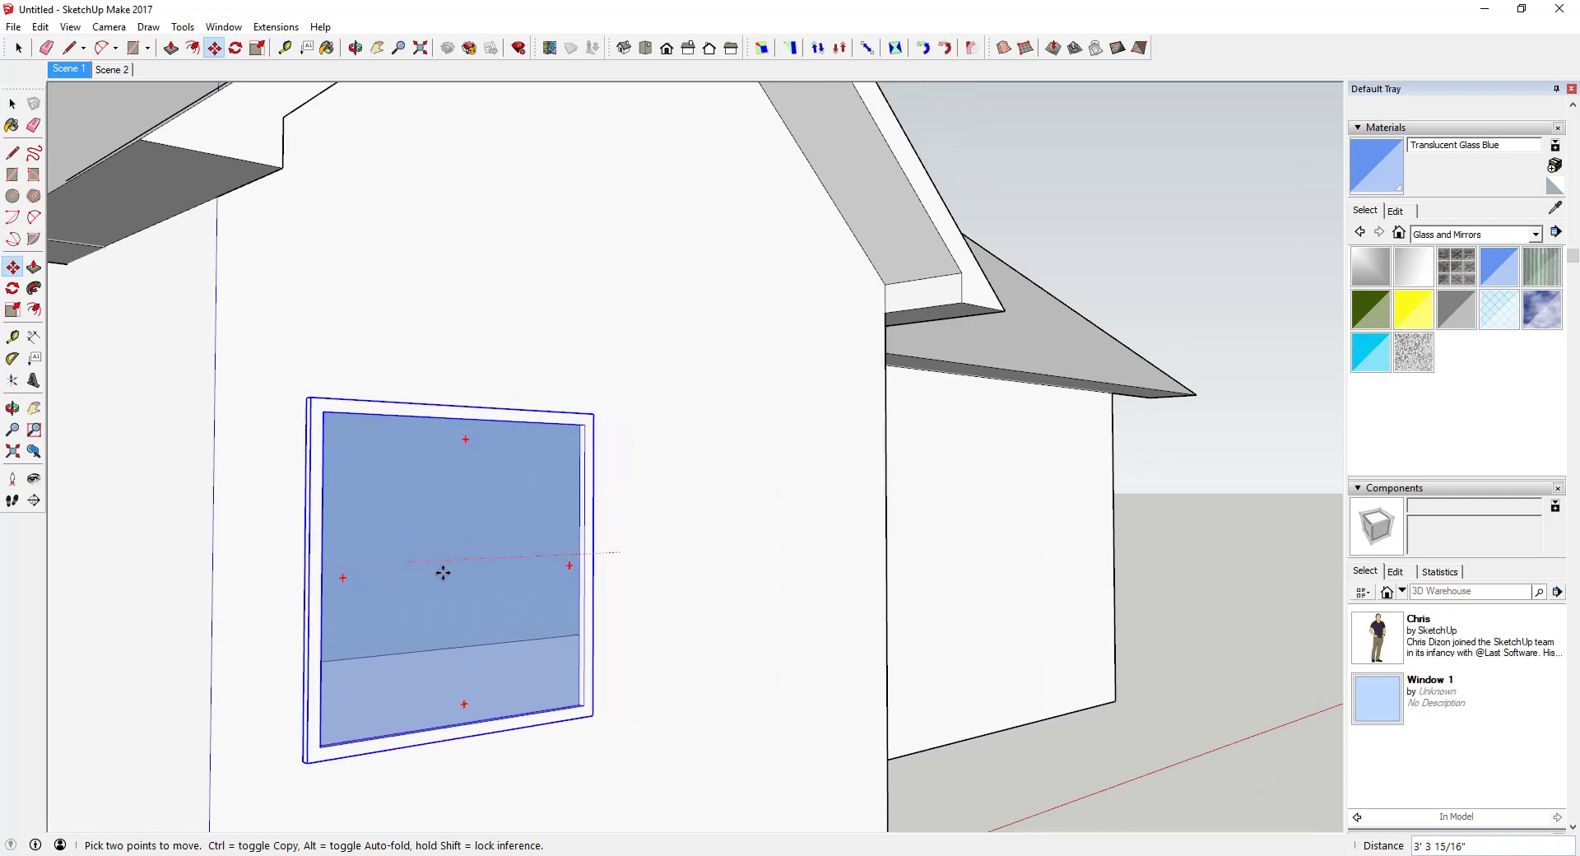
left_click(518, 557)
key("space")
Move the window about 2' 1 1/2" along the gable wall, away from the corner at the origin
scroll(502, 557, "down", 5)
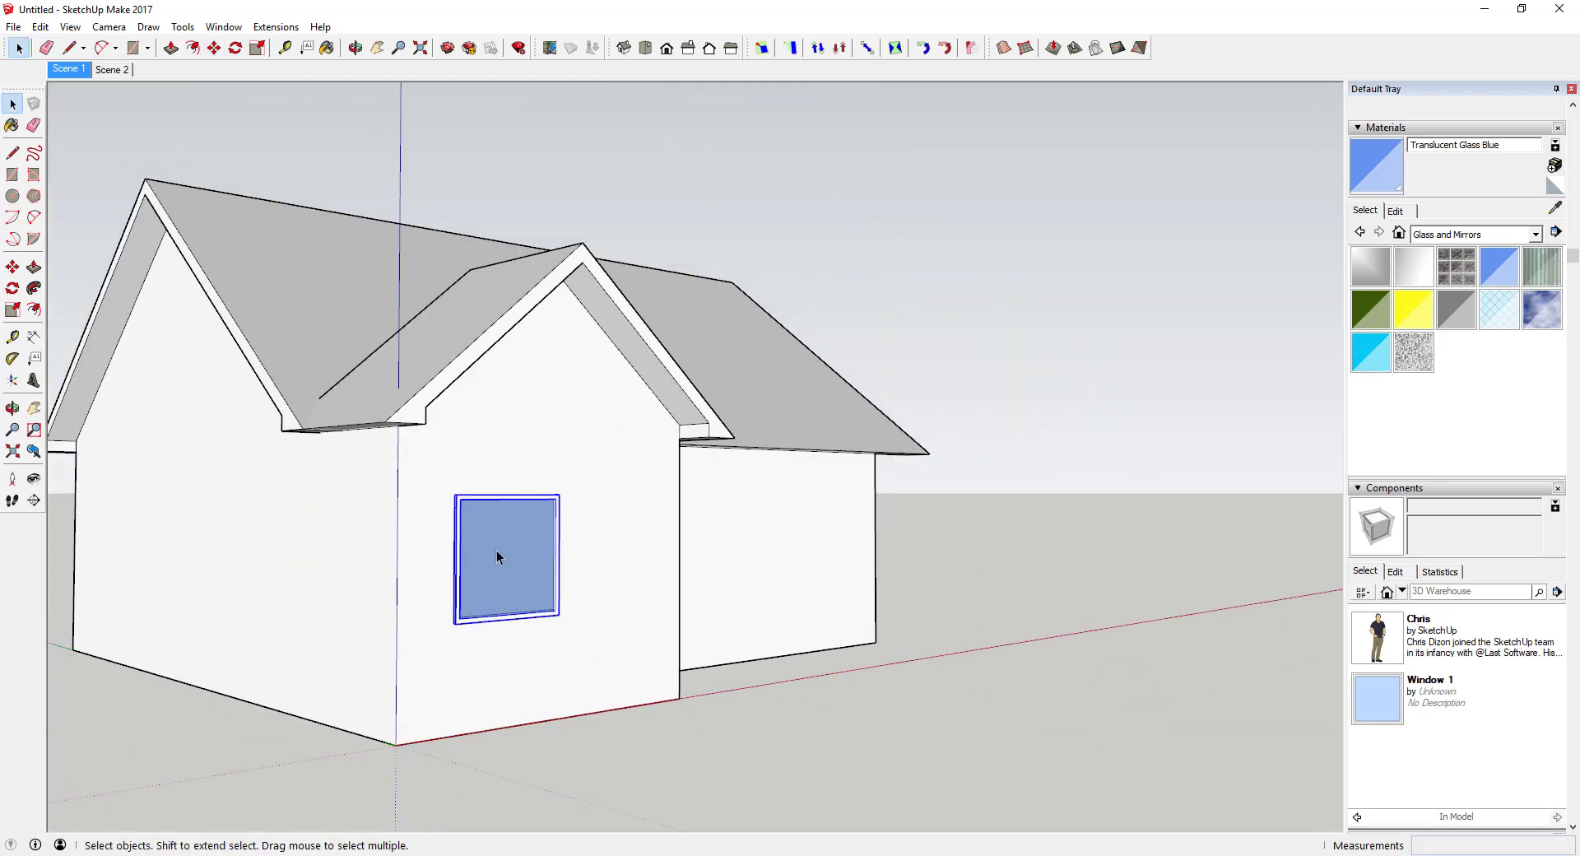
key("m")
left_click(493, 547)
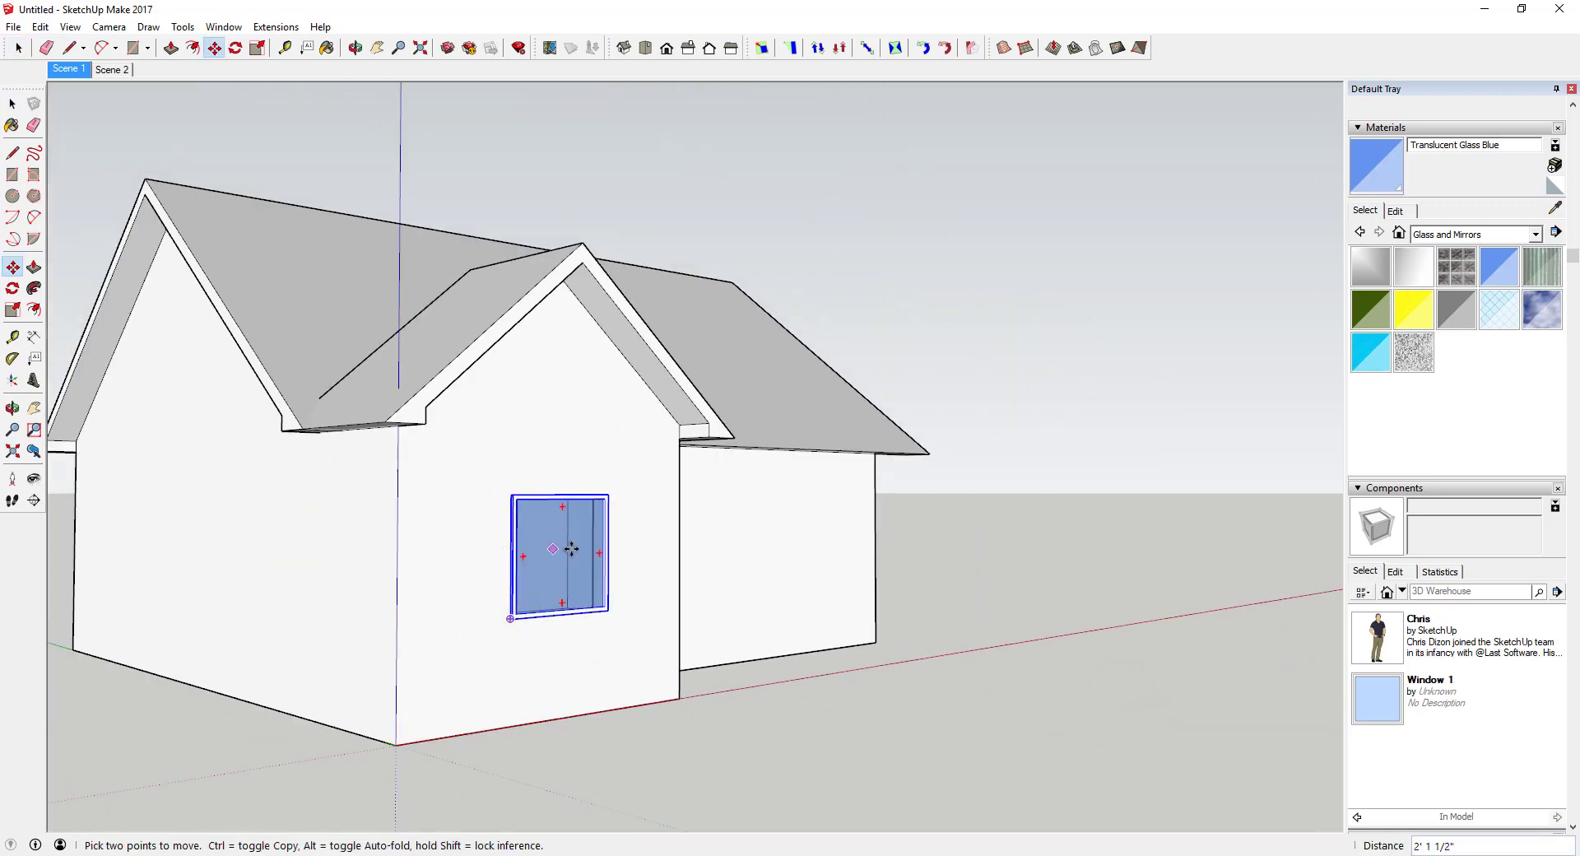
left_click(571, 547)
key("space")
Try to move the window vertically on the gable wall
scroll(587, 550, "up", 5)
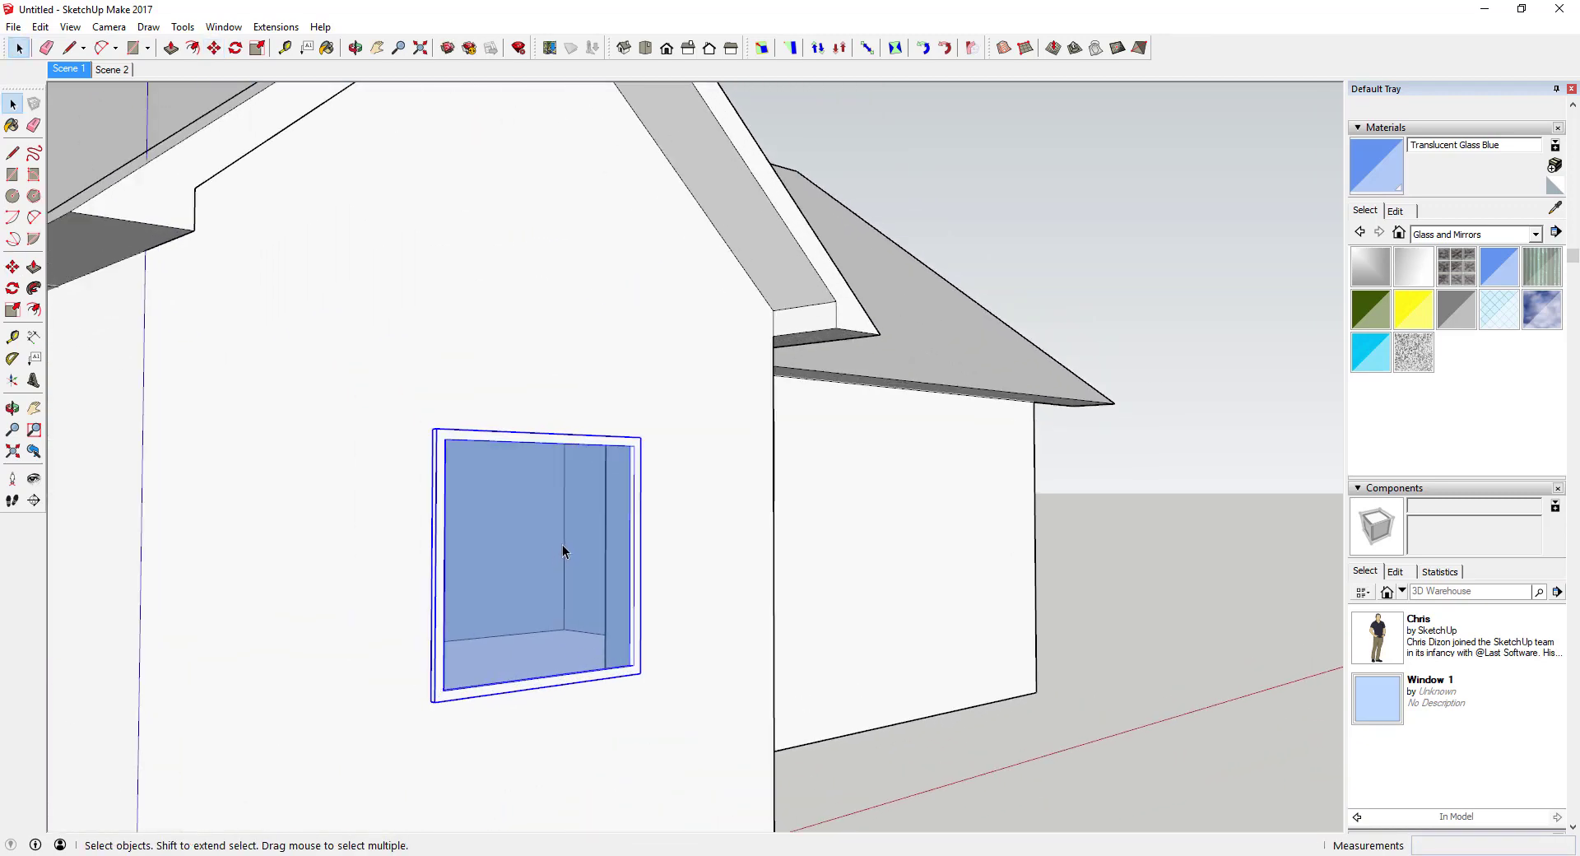
key("m")
left_click(562, 550)
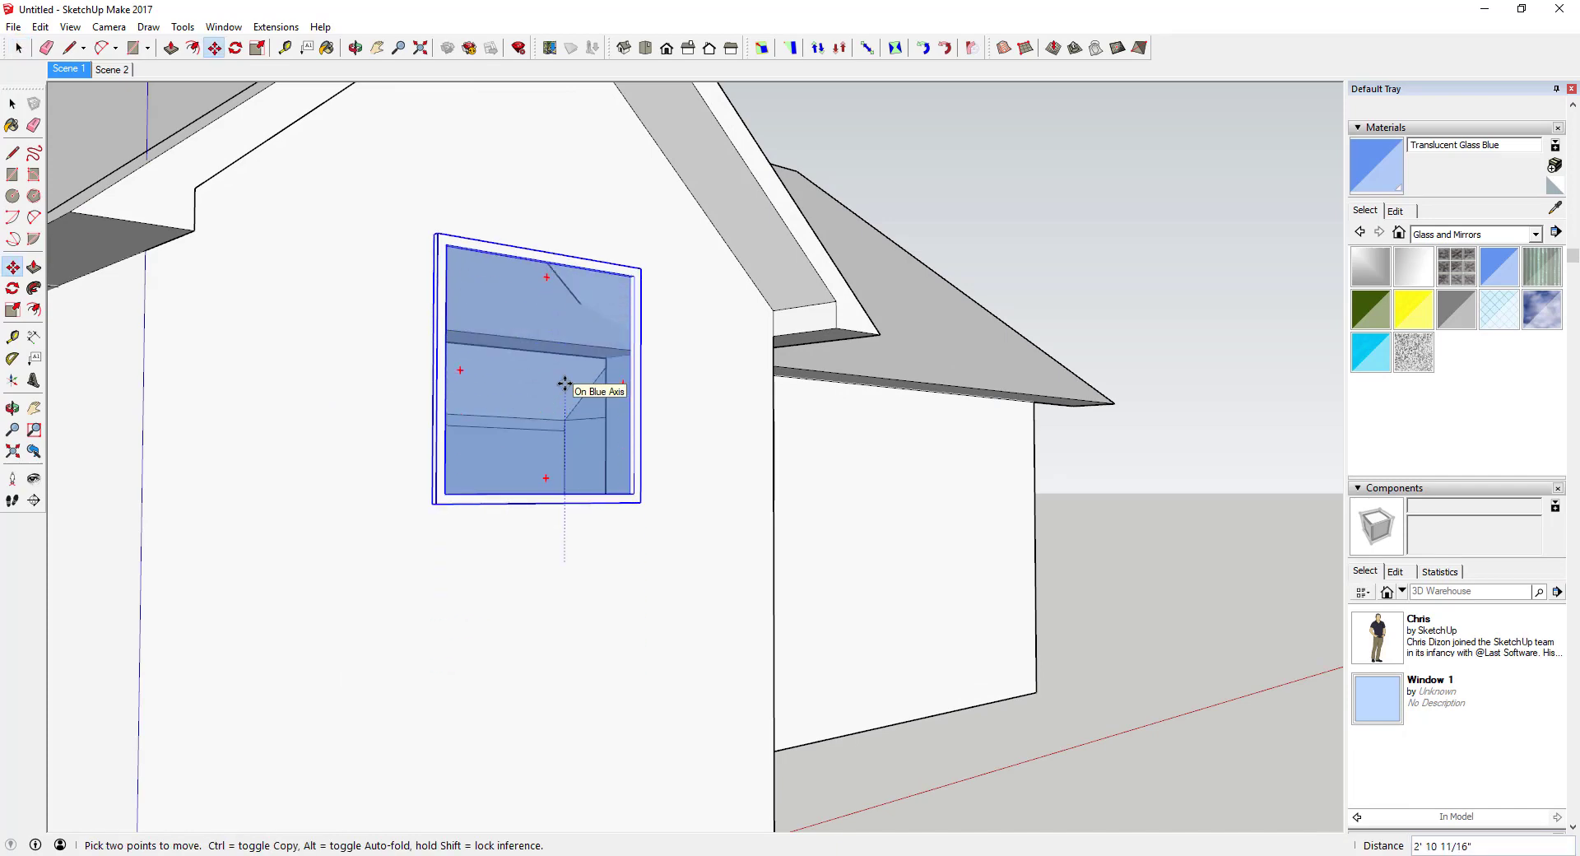
left_click(566, 592)
key("space")
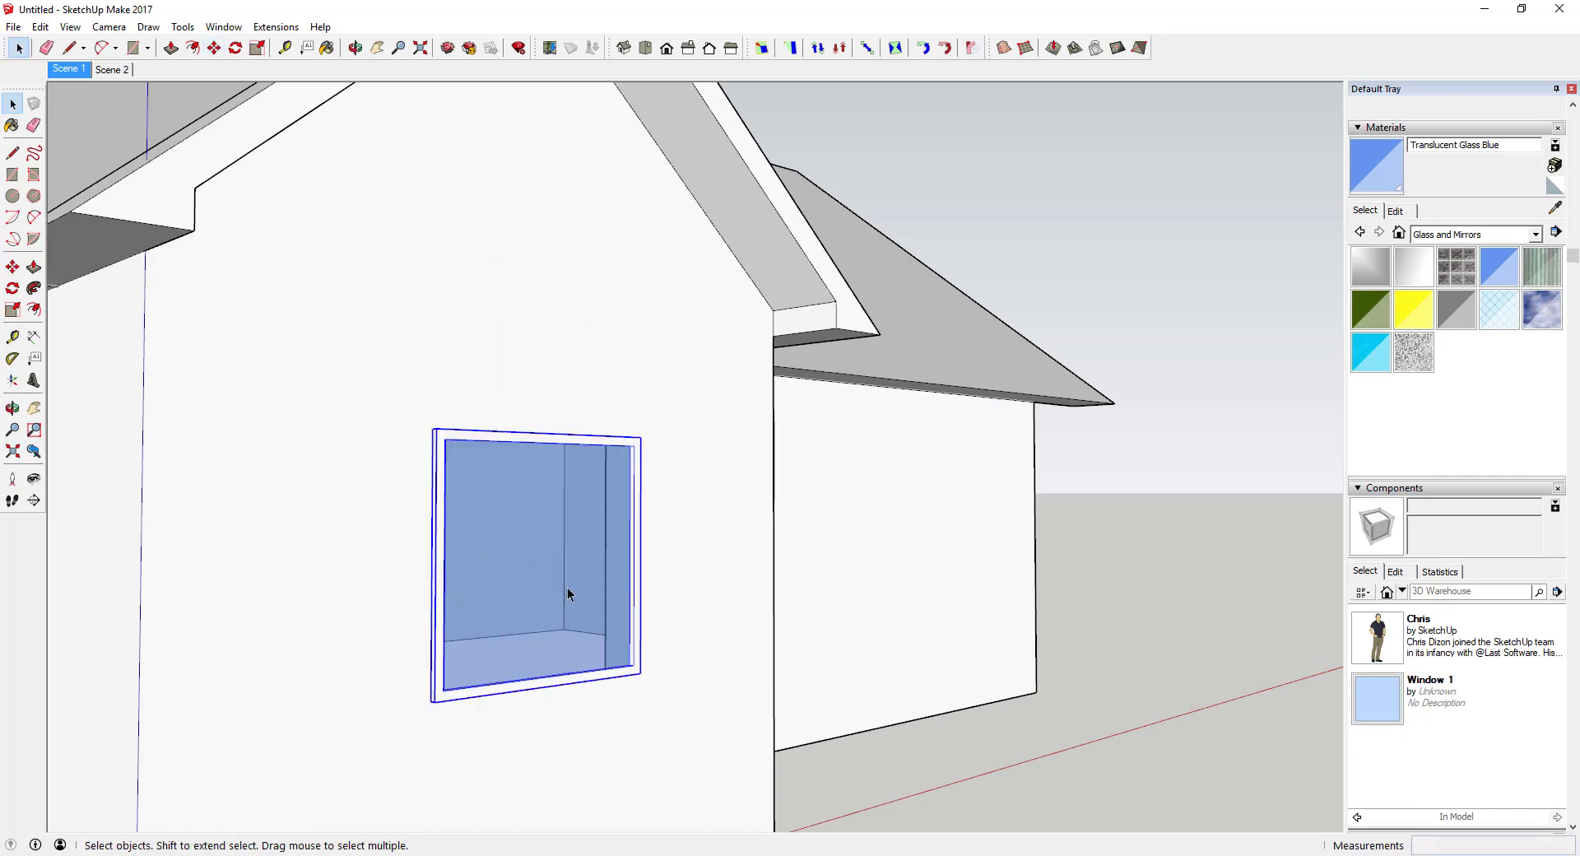
Place a second Window 1 component on the long front wall beside the projecting gable and inspect its cut opening
scroll(576, 576, "down", 3)
middle_click_drag(587, 569, 559, 603)
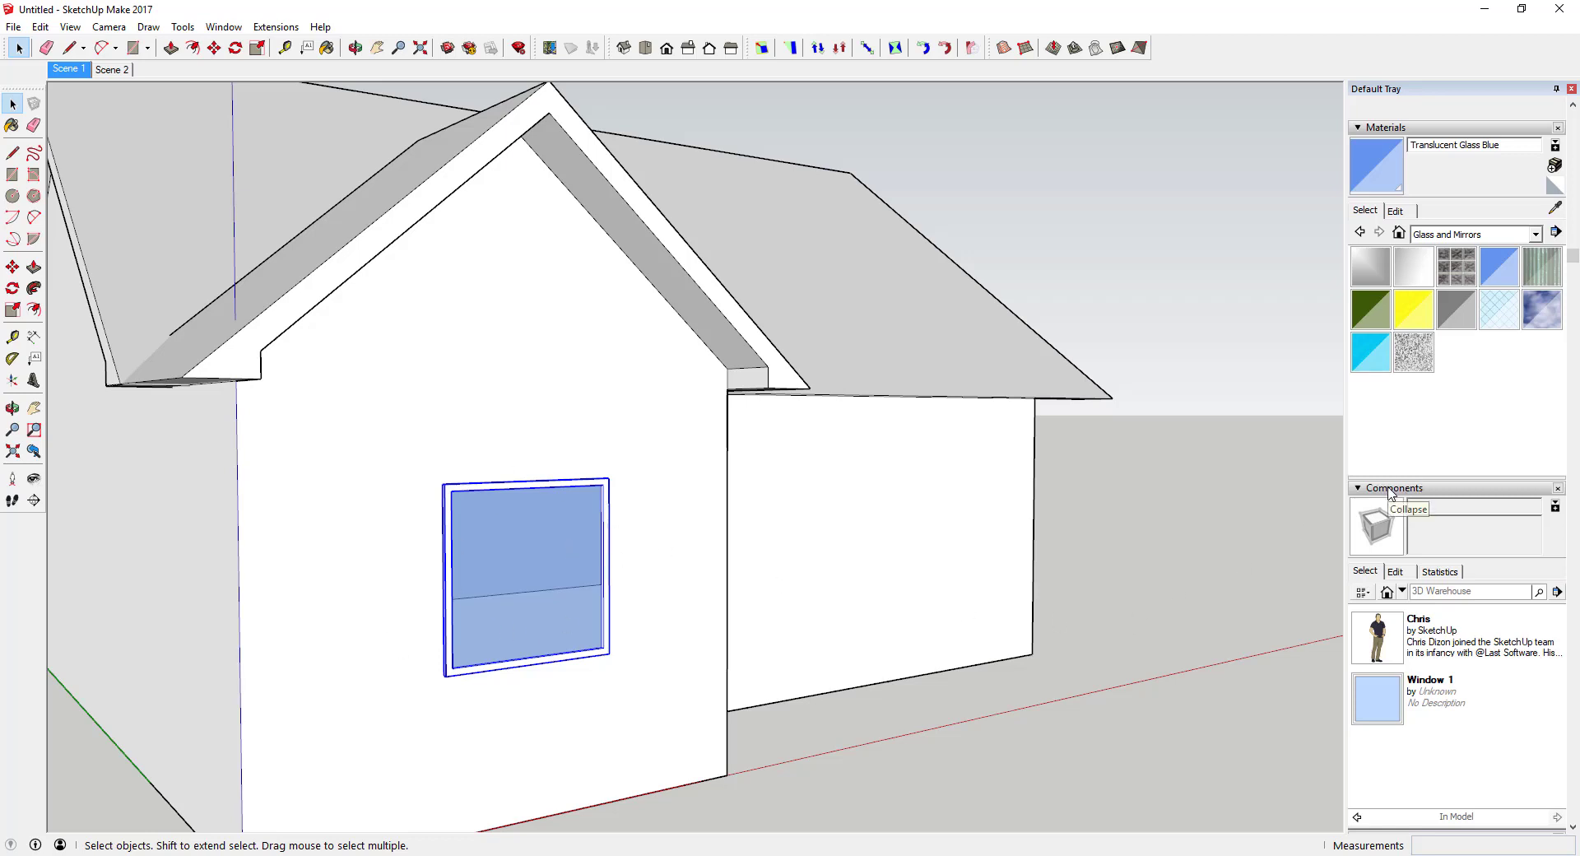
left_click(1380, 712)
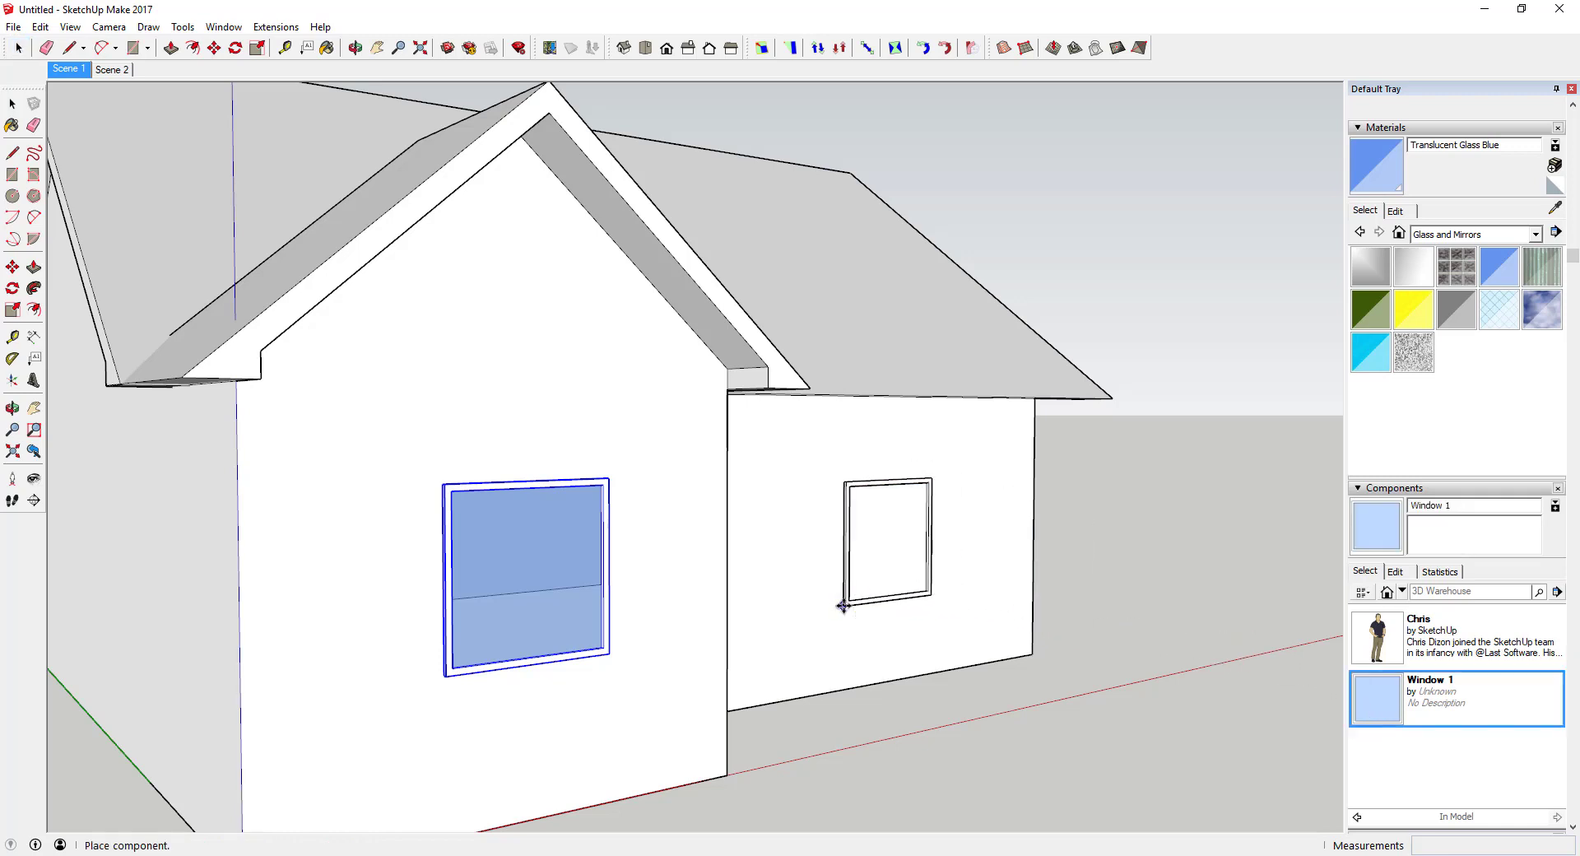
left_click(843, 607)
key("o")
left_click_drag(944, 543, 346, 494)
key("m")
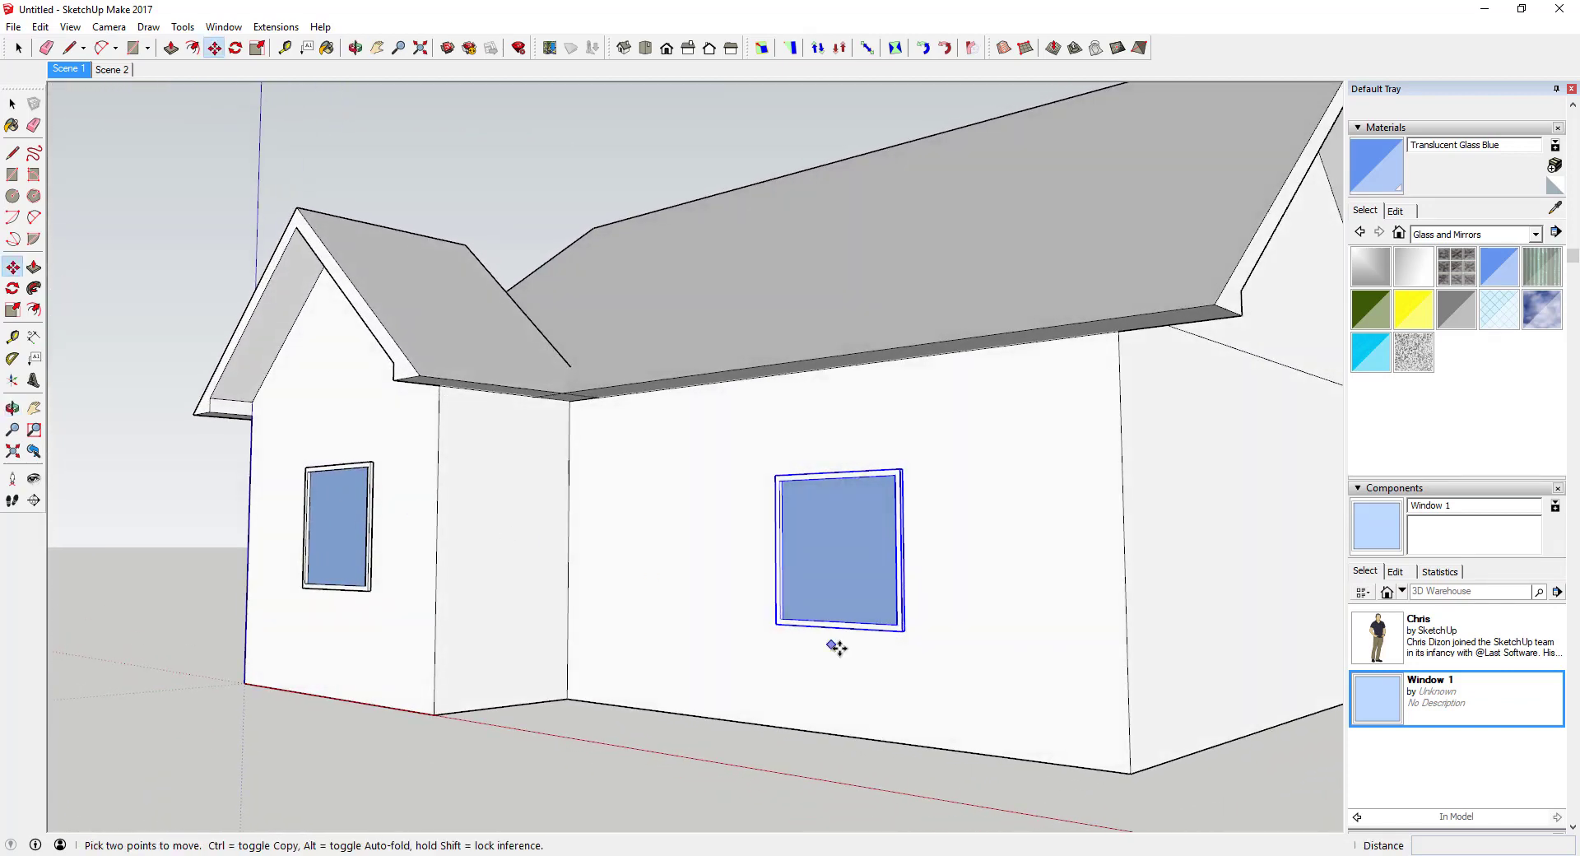
scroll(837, 647, "down", 5)
middle_click_drag(910, 557, 836, 557)
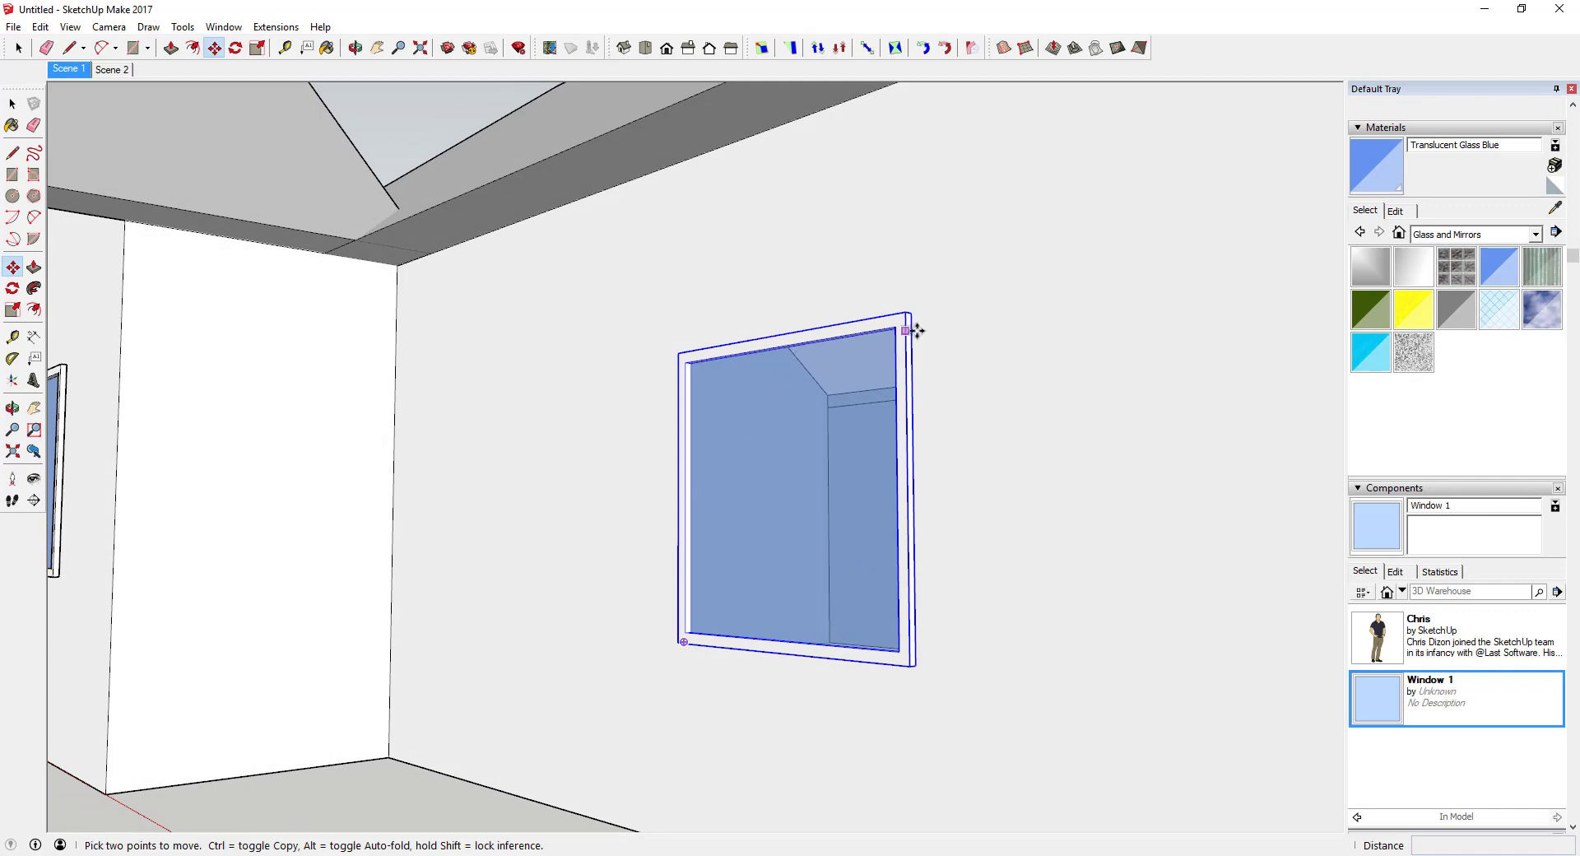
scroll(739, 559, "up", 8)
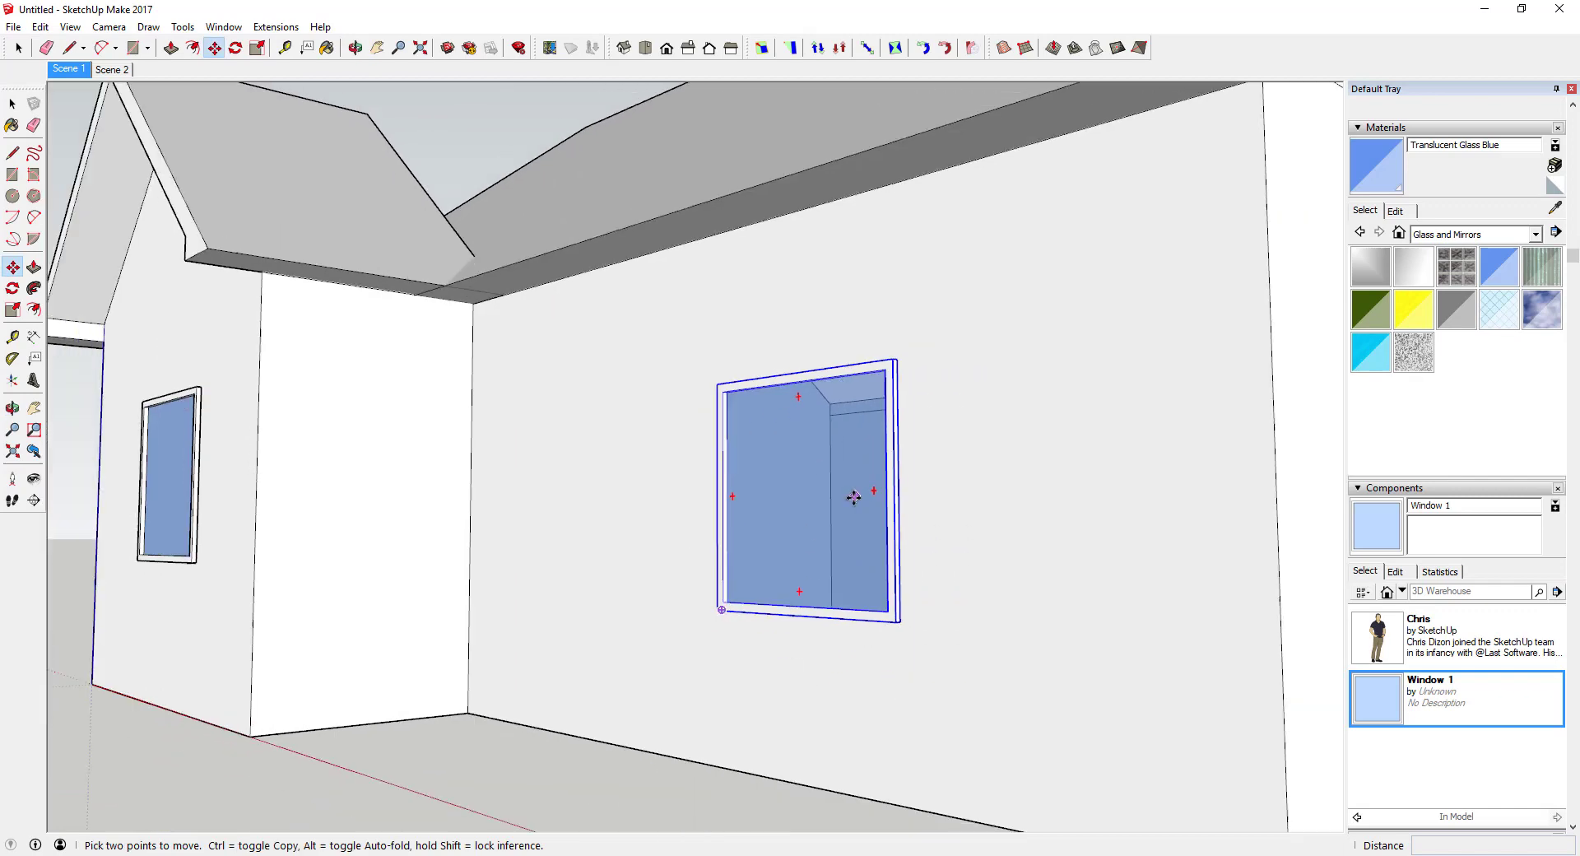
Copy the long front wall's window along the red axis to a spot outside the house, past its corner
middle_click_drag(804, 469, 1148, 655)
key("space")
scroll(942, 518, "up", 6)
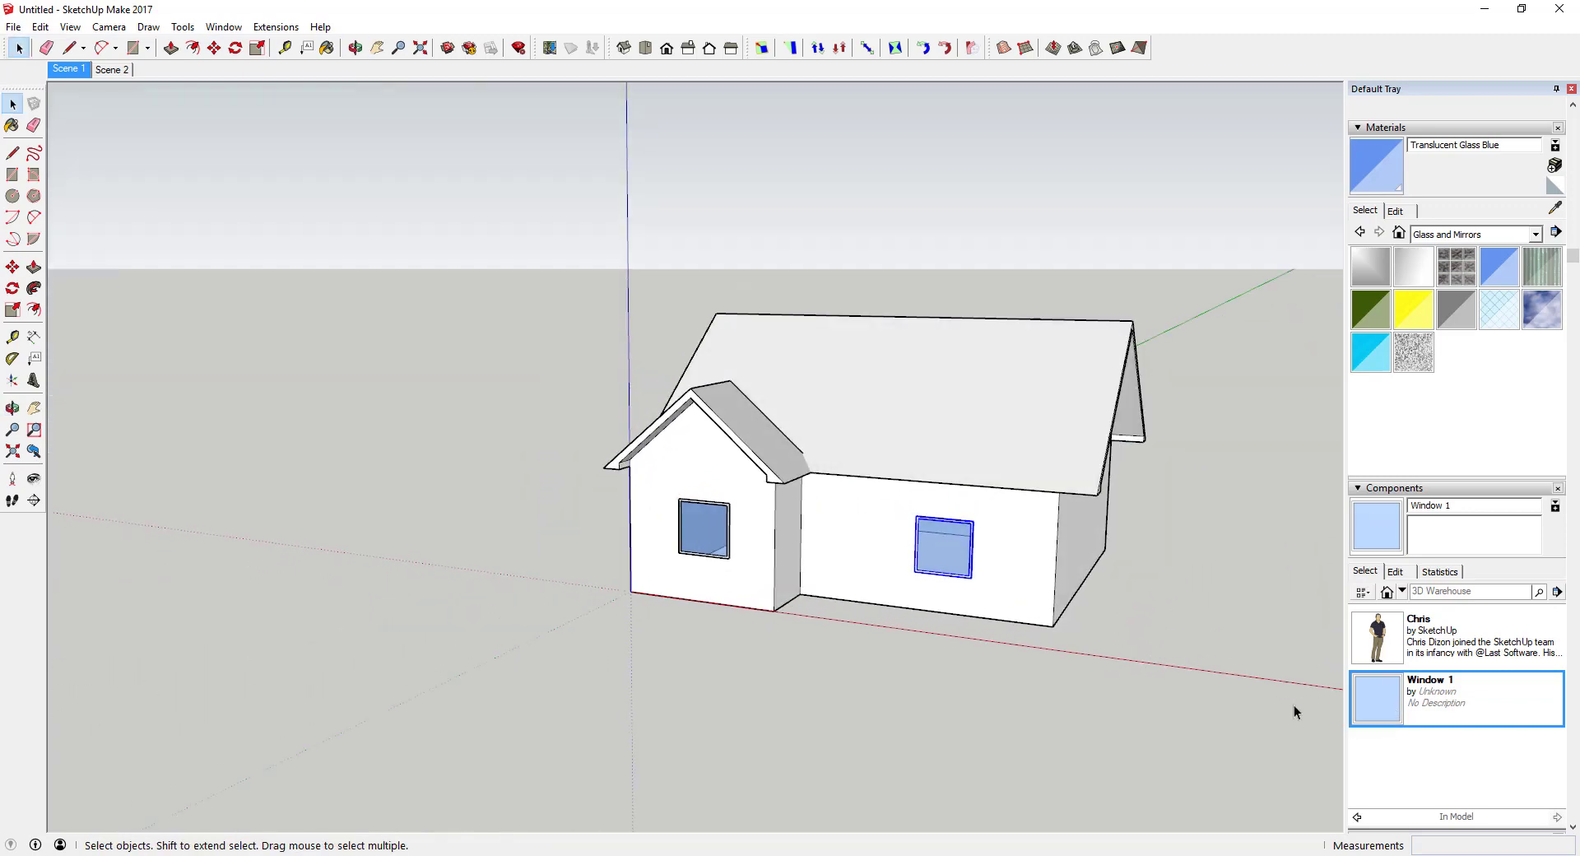
right_click(956, 556)
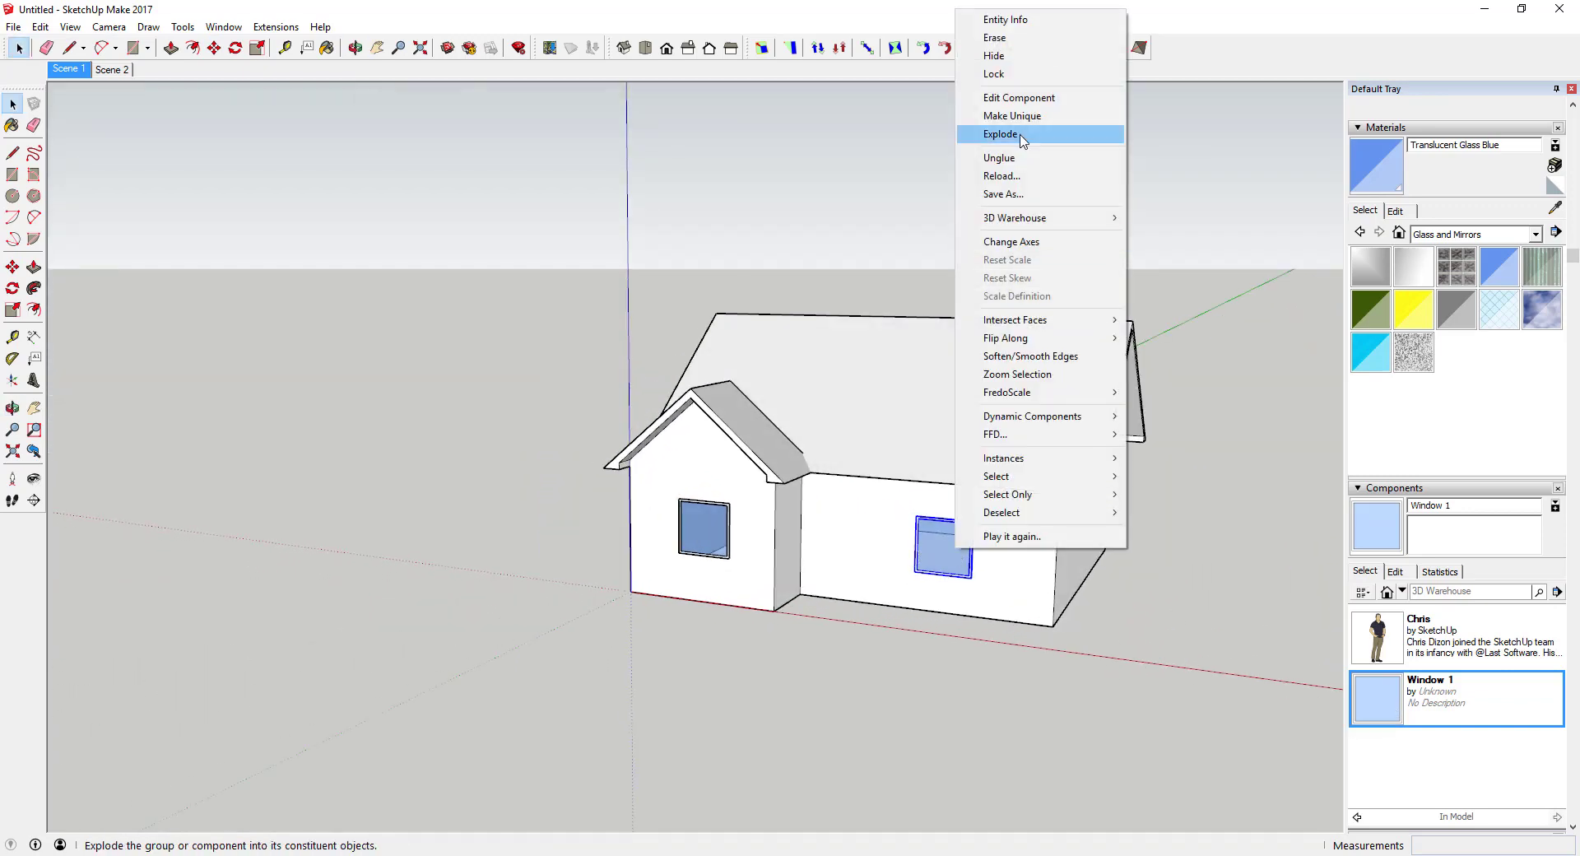
left_click(938, 552)
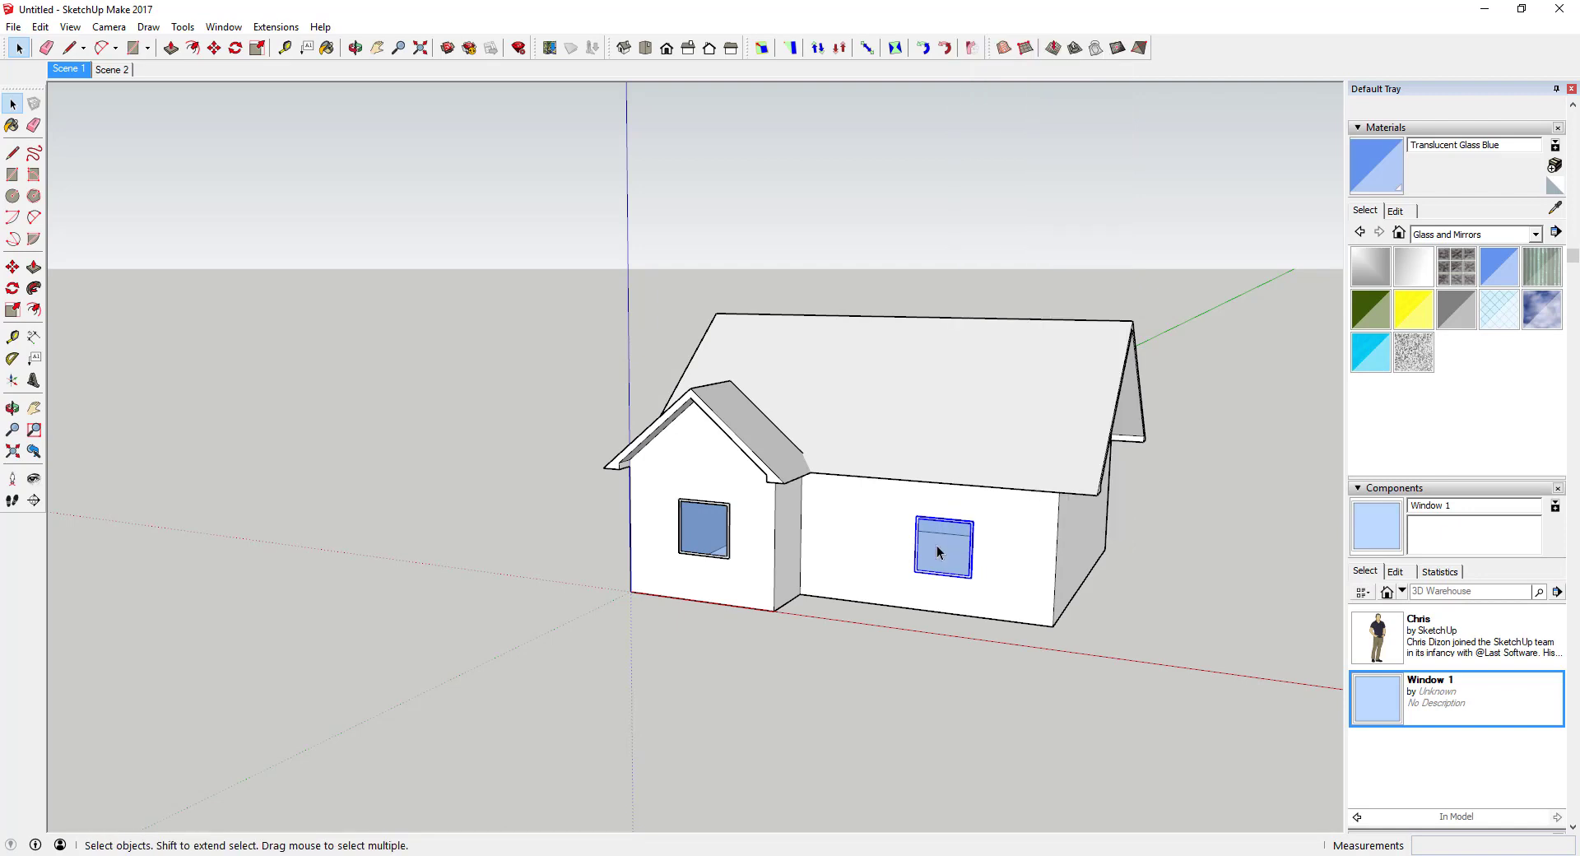
key("m")
key("ctrl")
left_click(914, 571)
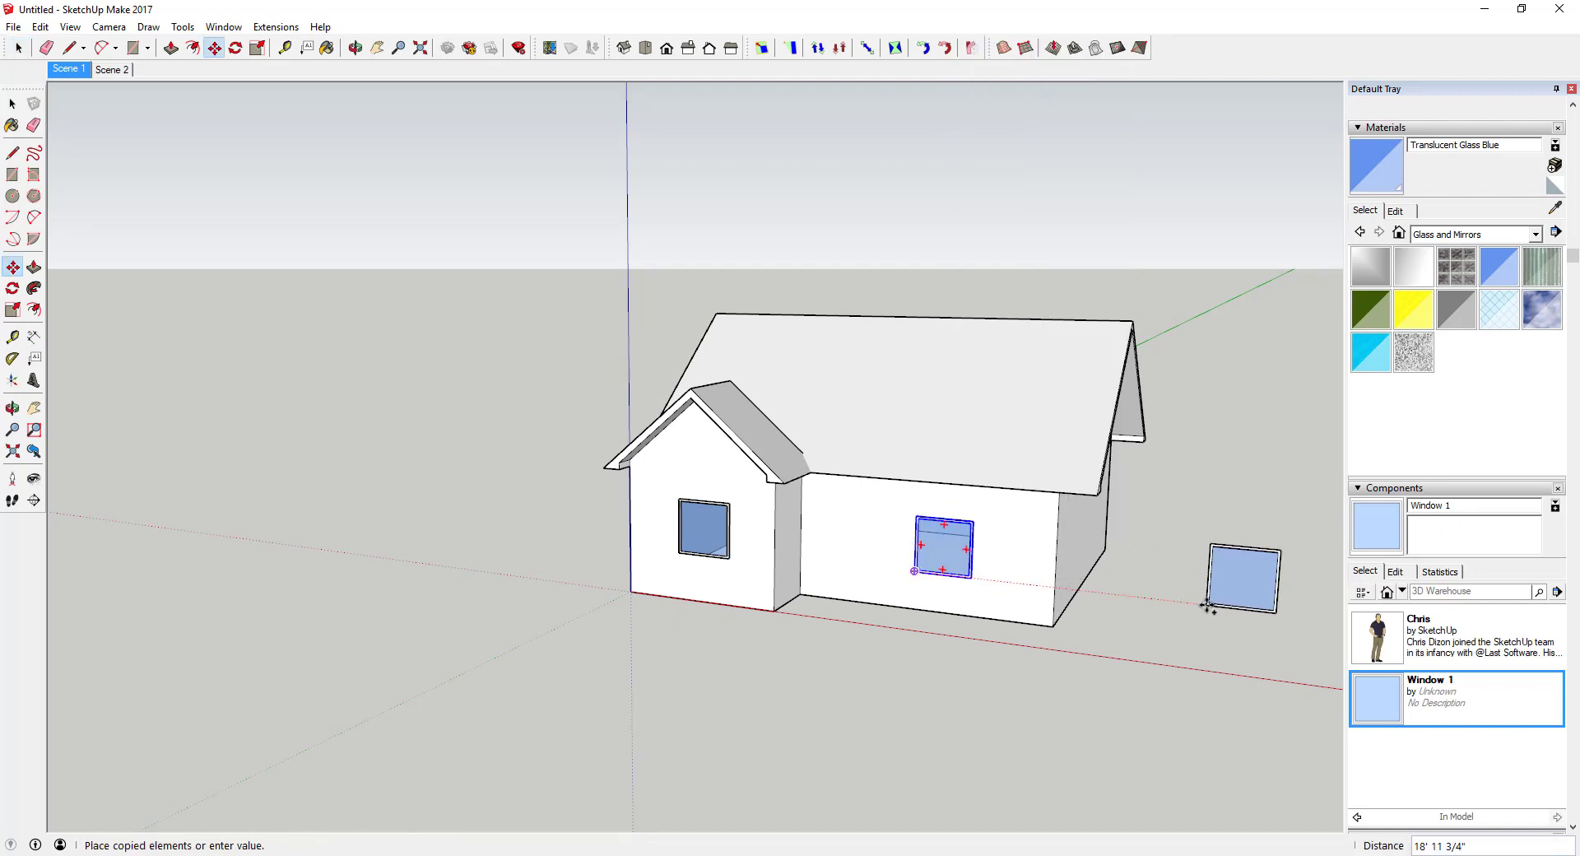
left_click(1156, 602)
key("space")
Make the window copy outside the house a unique component
right_click(1191, 580)
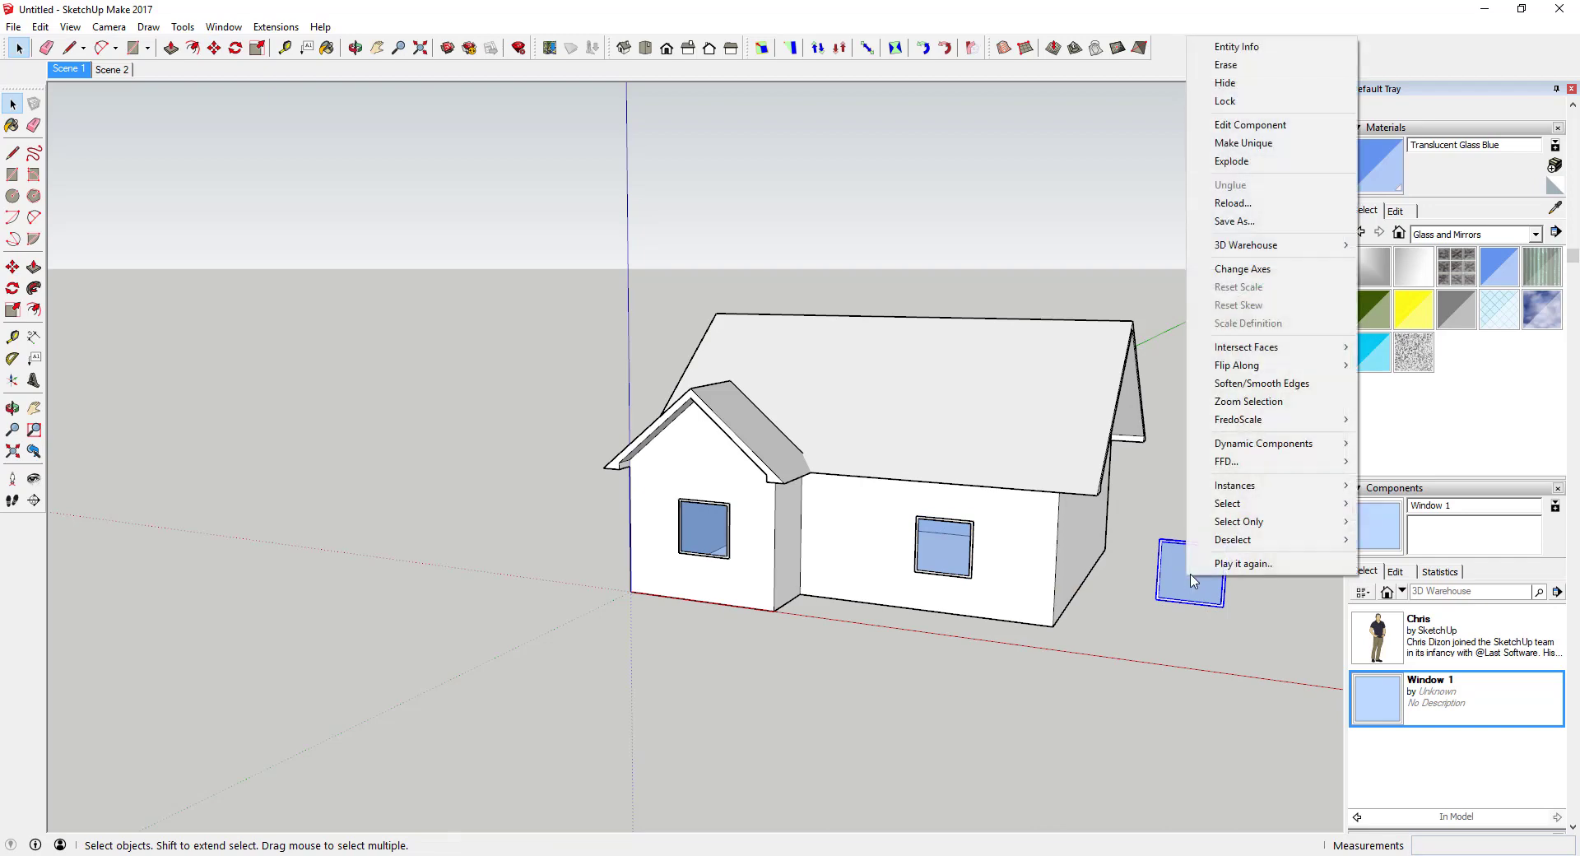
left_click(1258, 145)
right_click(1184, 576)
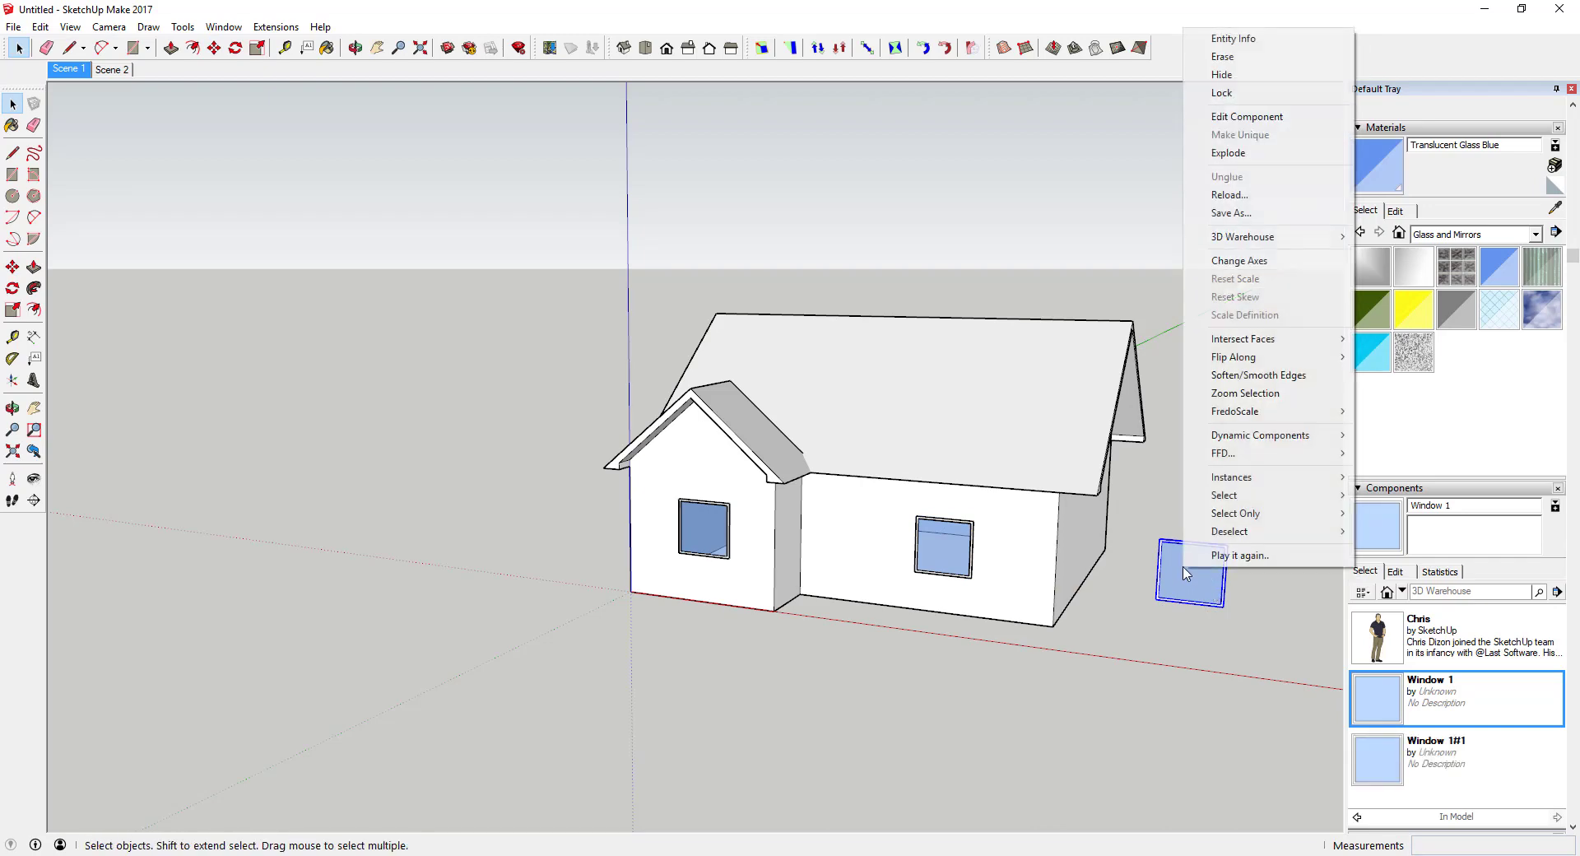
left_click(1244, 120)
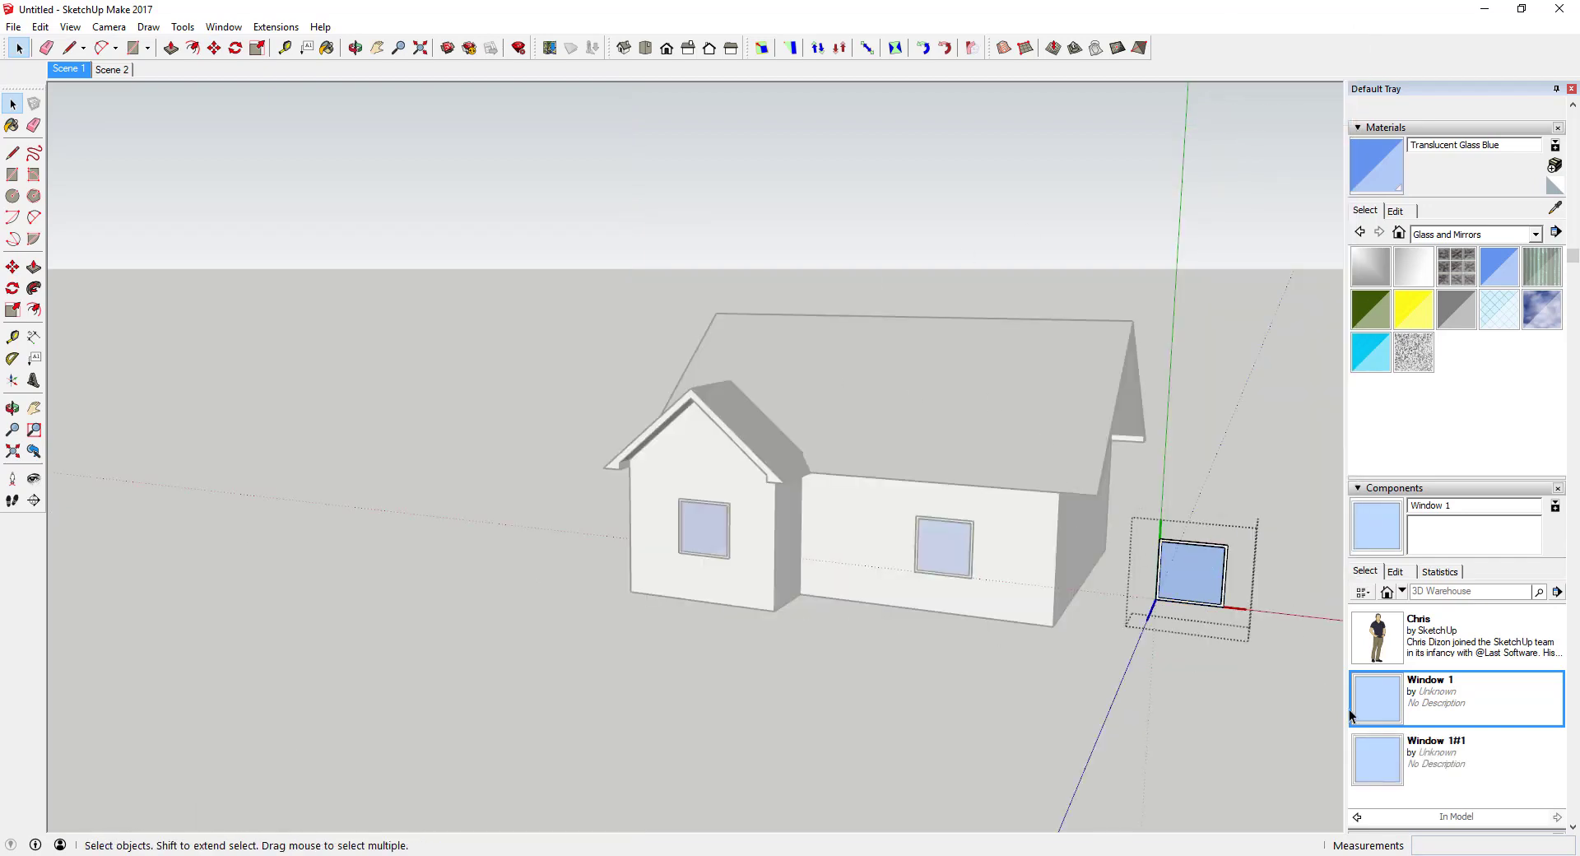
key("Escape")
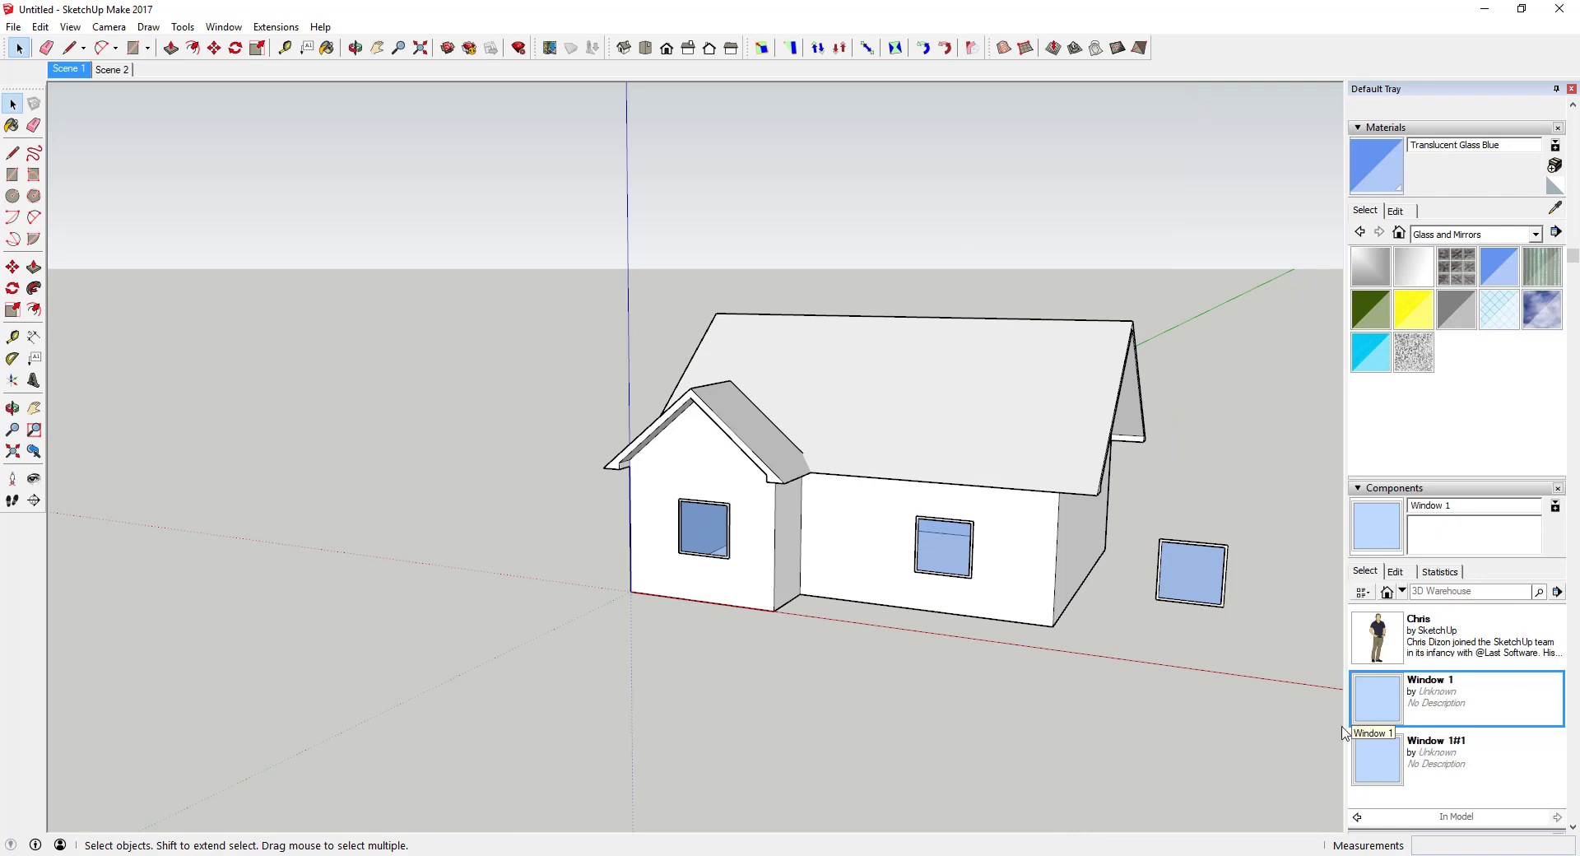
Rename the unique copy's component as Window 1 No Cut and disable its Cut opening option
right_click(1389, 775)
left_click(1402, 623)
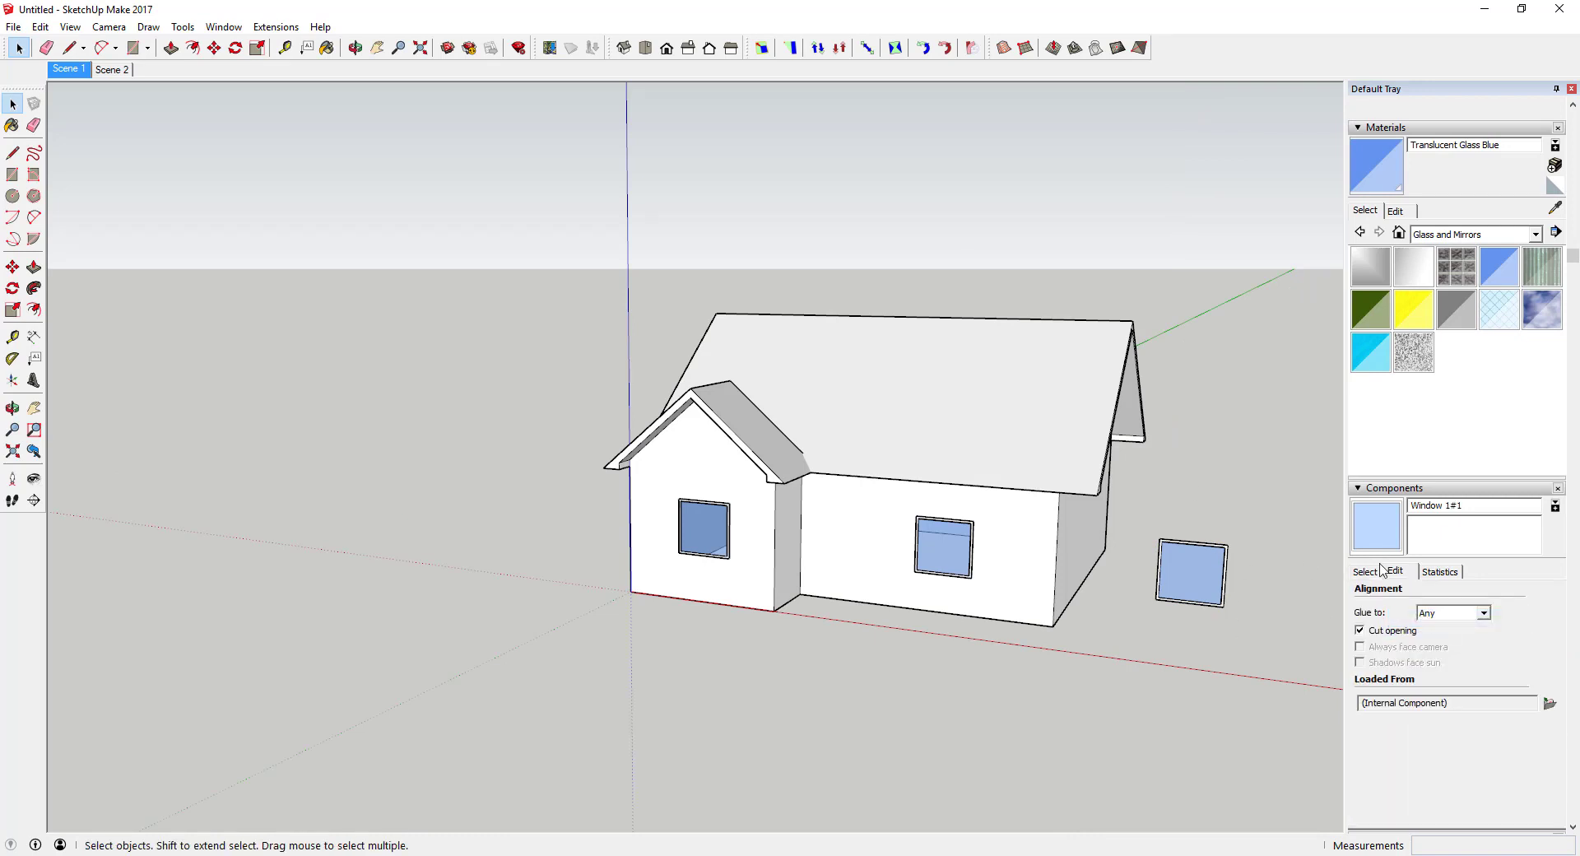
left_click(1484, 508)
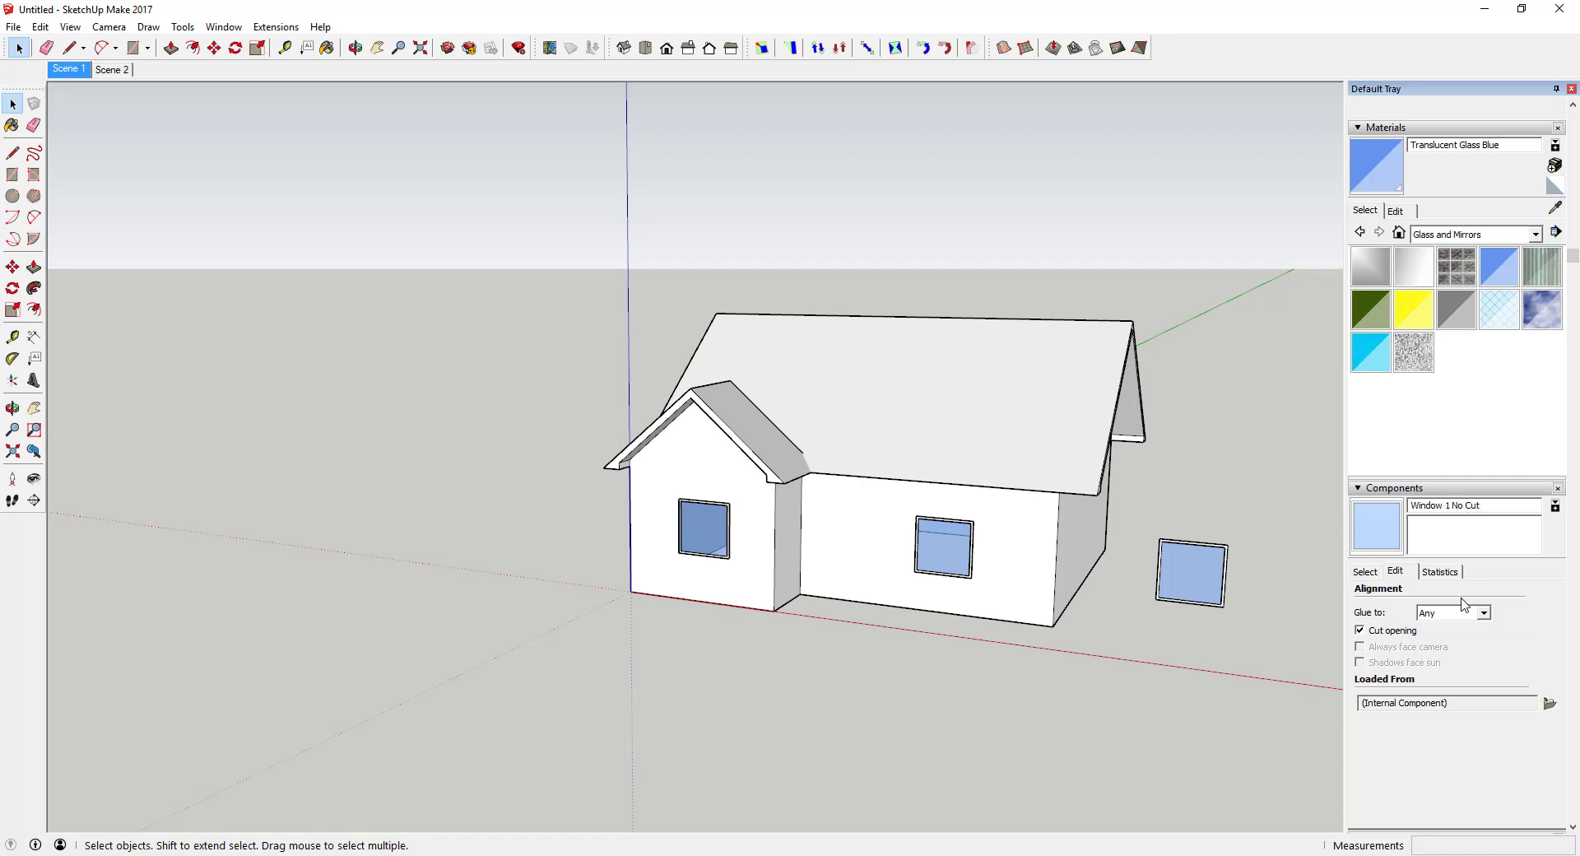
left_click(1388, 632)
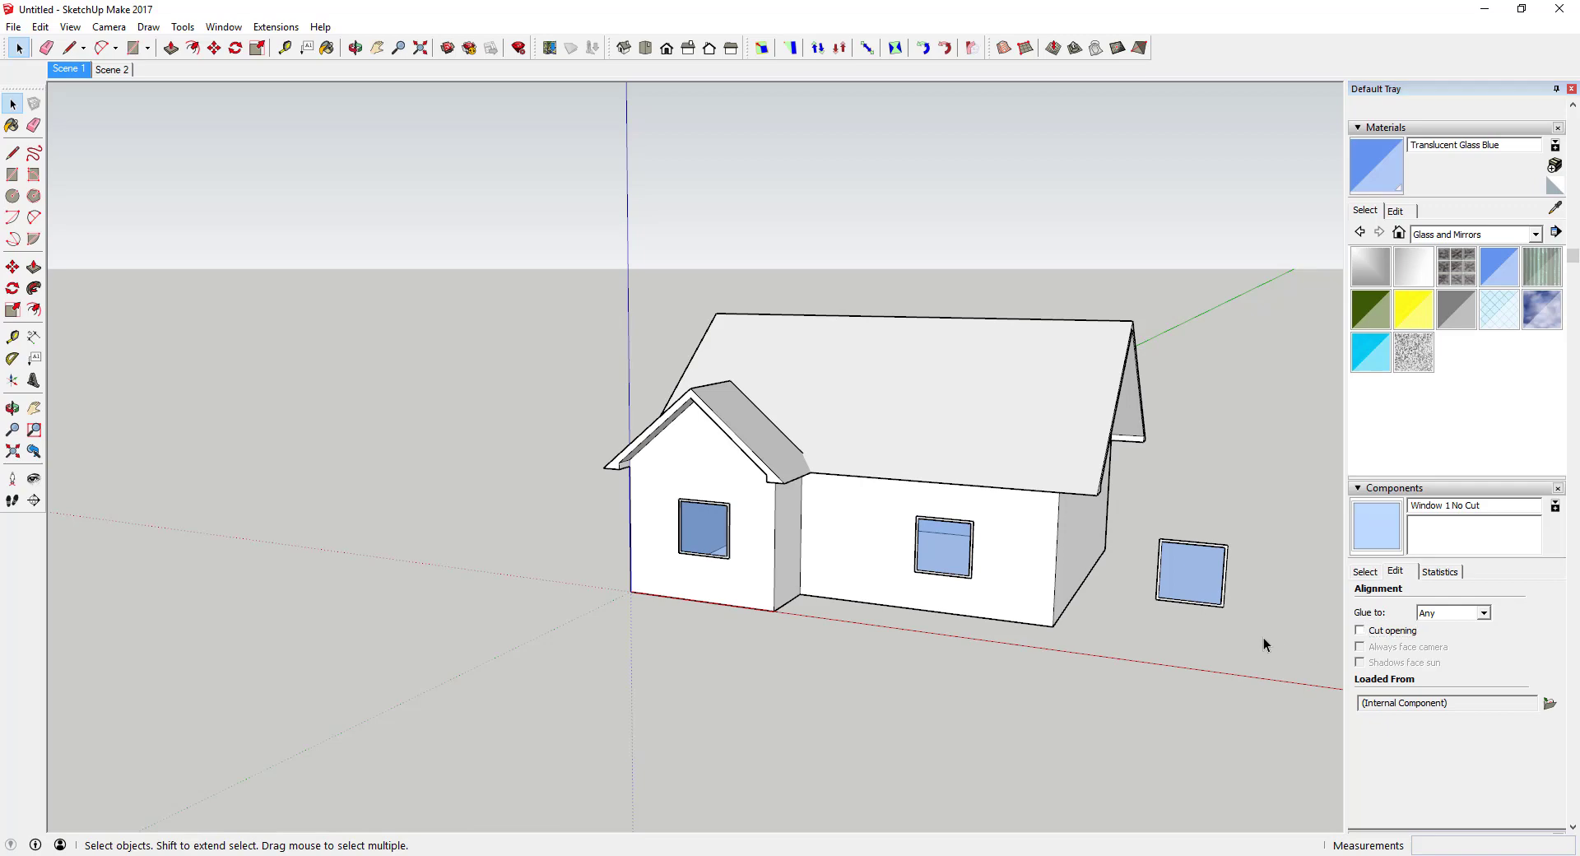
left_click(1366, 571)
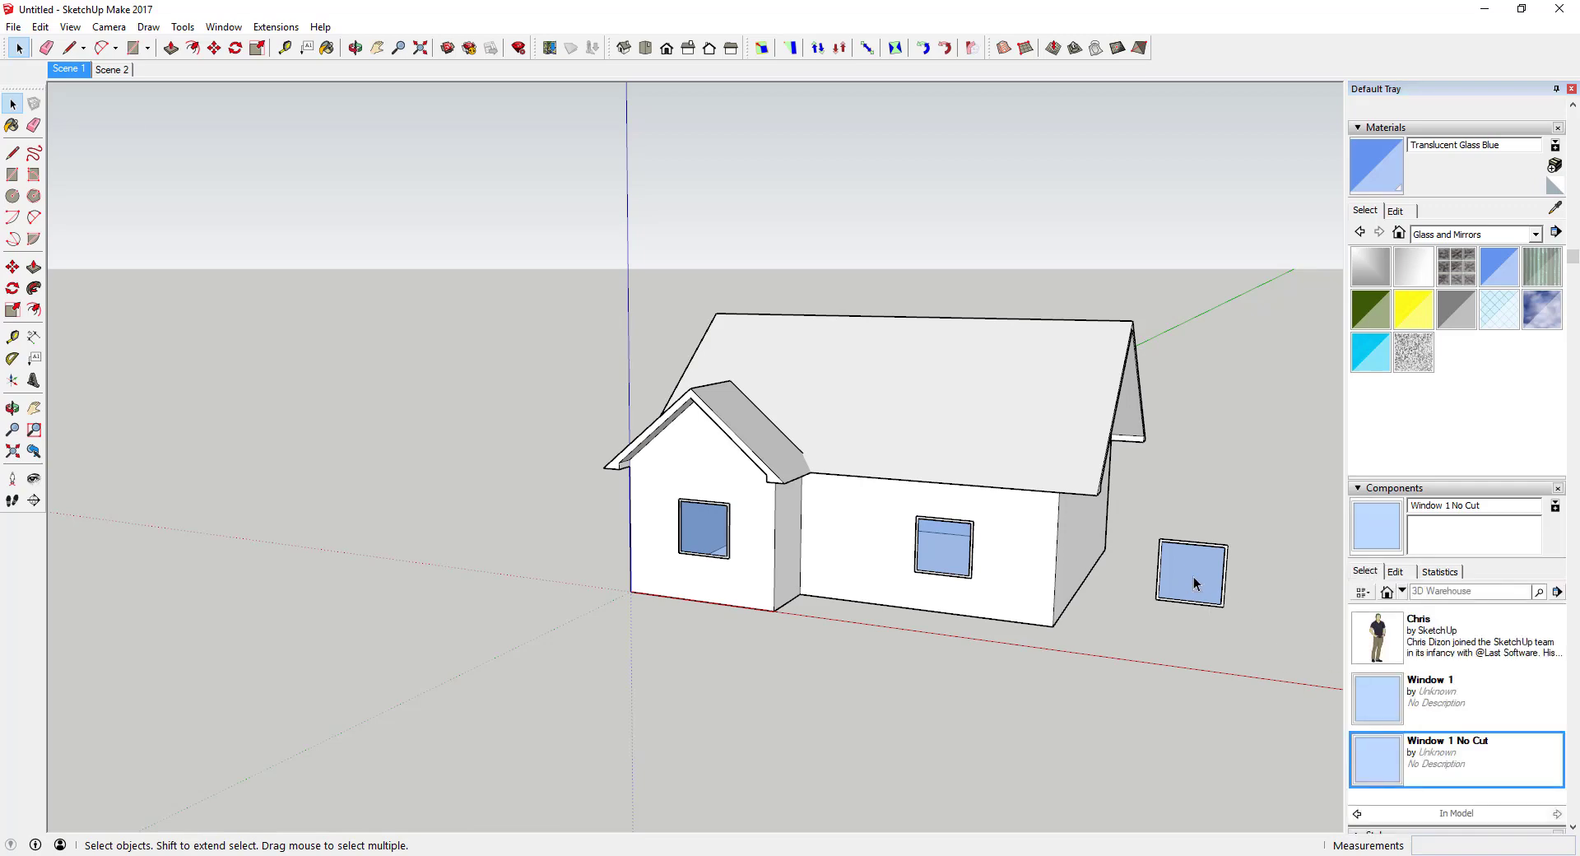
Place a Window 1 No Cut component on the large gable-end side wall and look at its glass
middle_click_drag(1206, 595, 836, 554)
scroll(1094, 579, "up", 3)
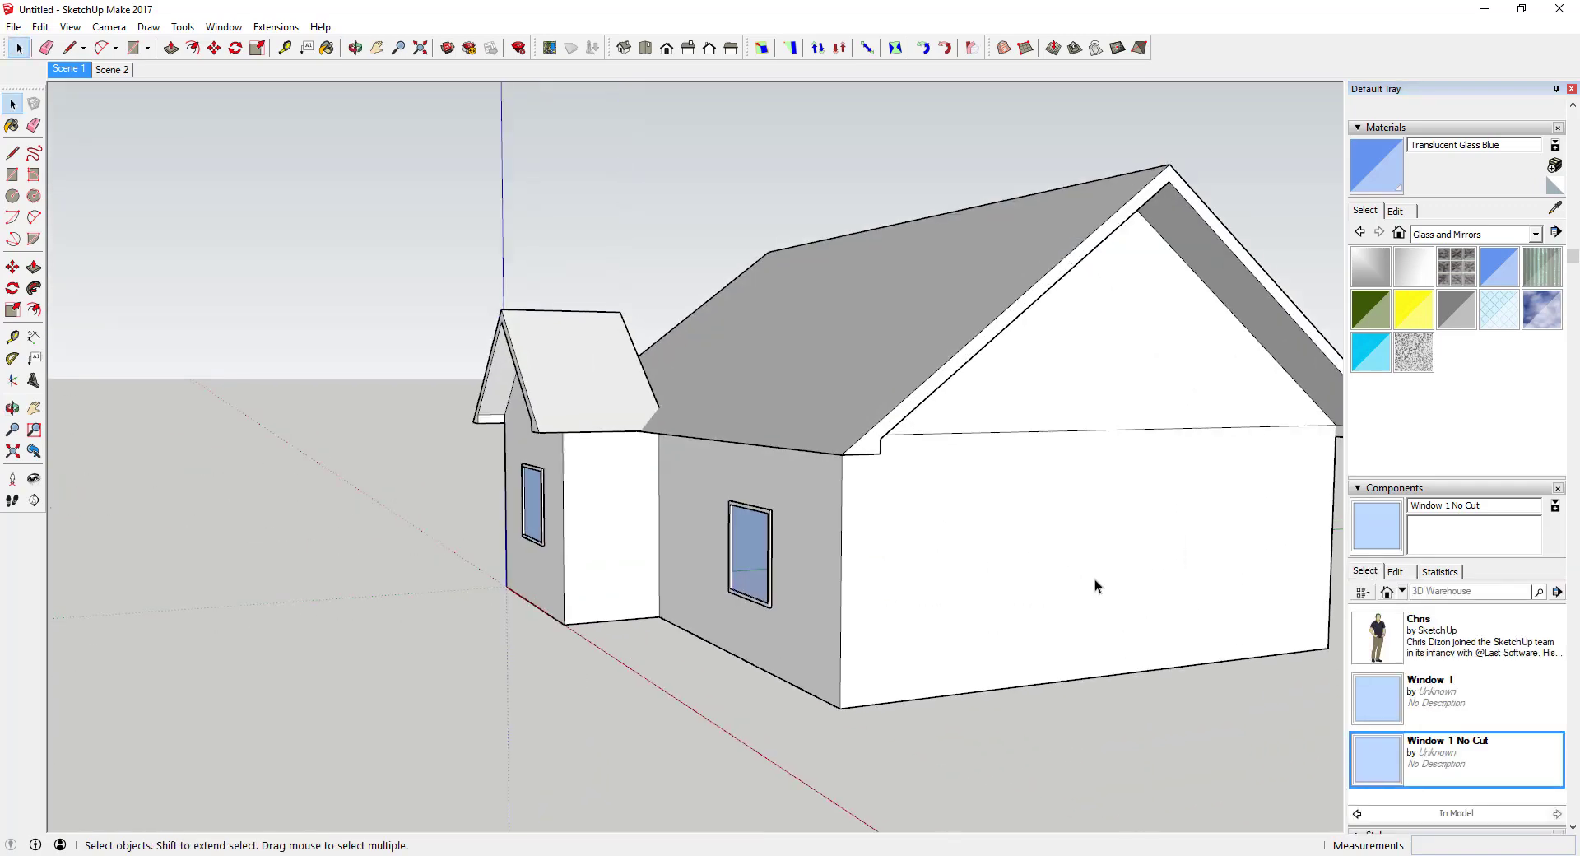
left_click(1399, 759)
left_click(946, 616)
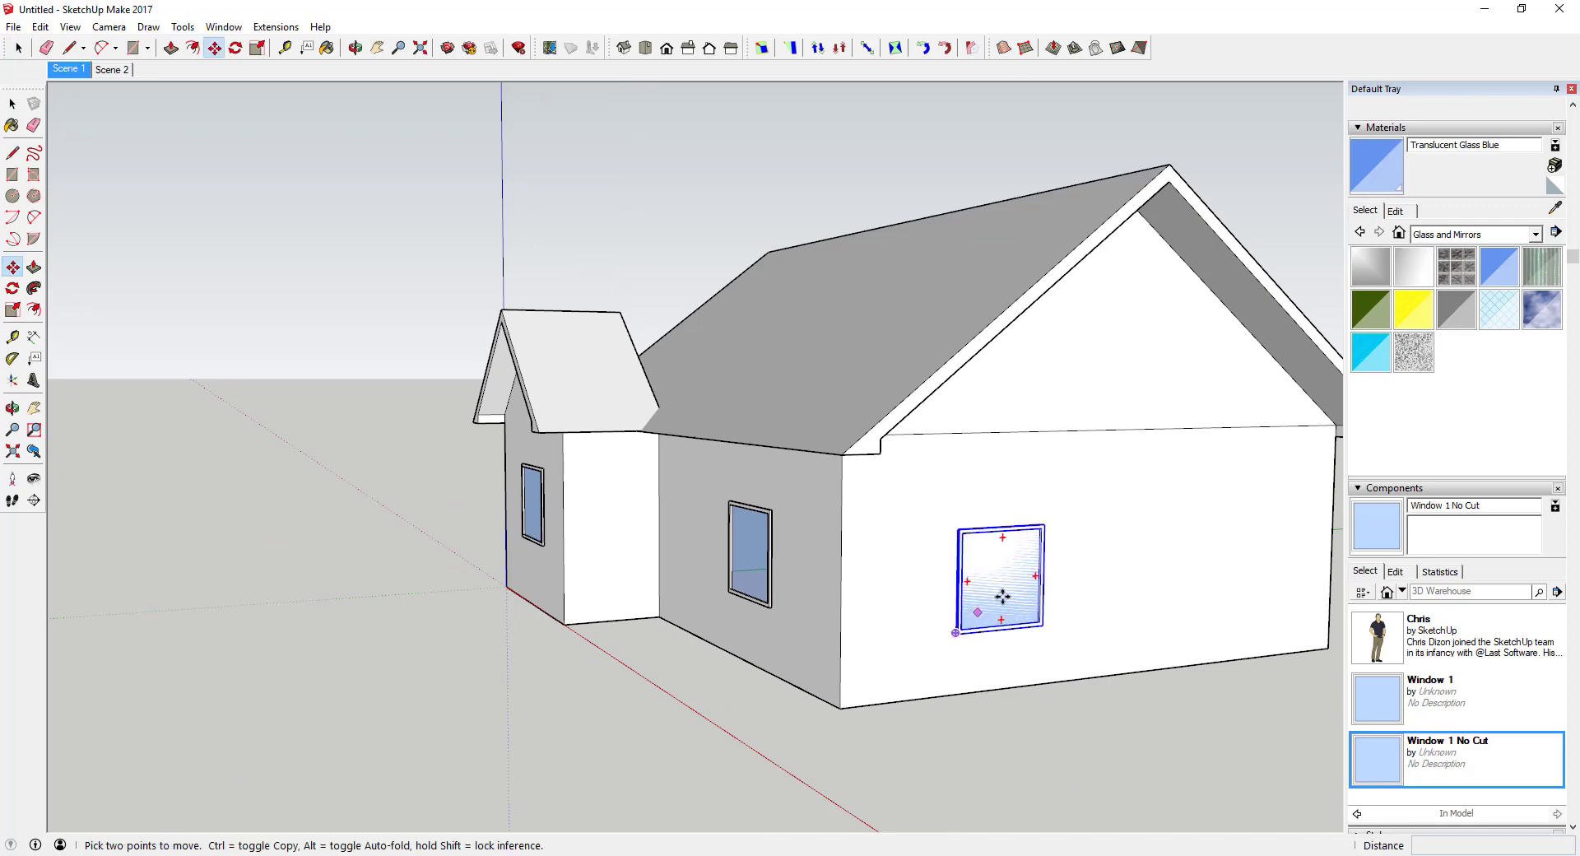
scroll(1007, 594, "up", 4)
middle_click_drag(1009, 589, 1094, 479)
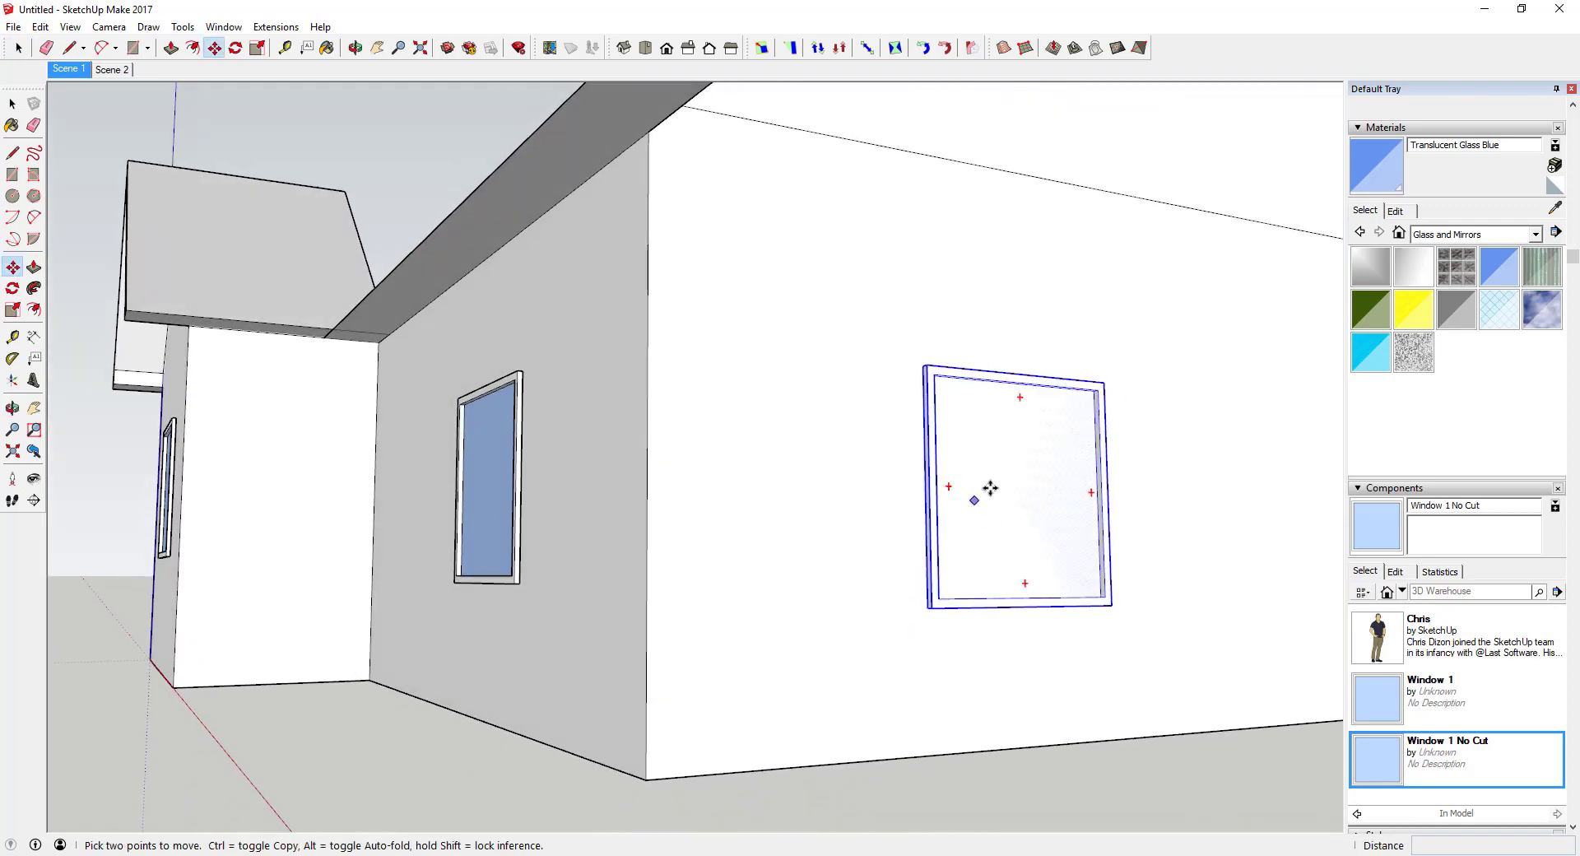
middle_click_drag(1050, 536, 1042, 449)
key("space")
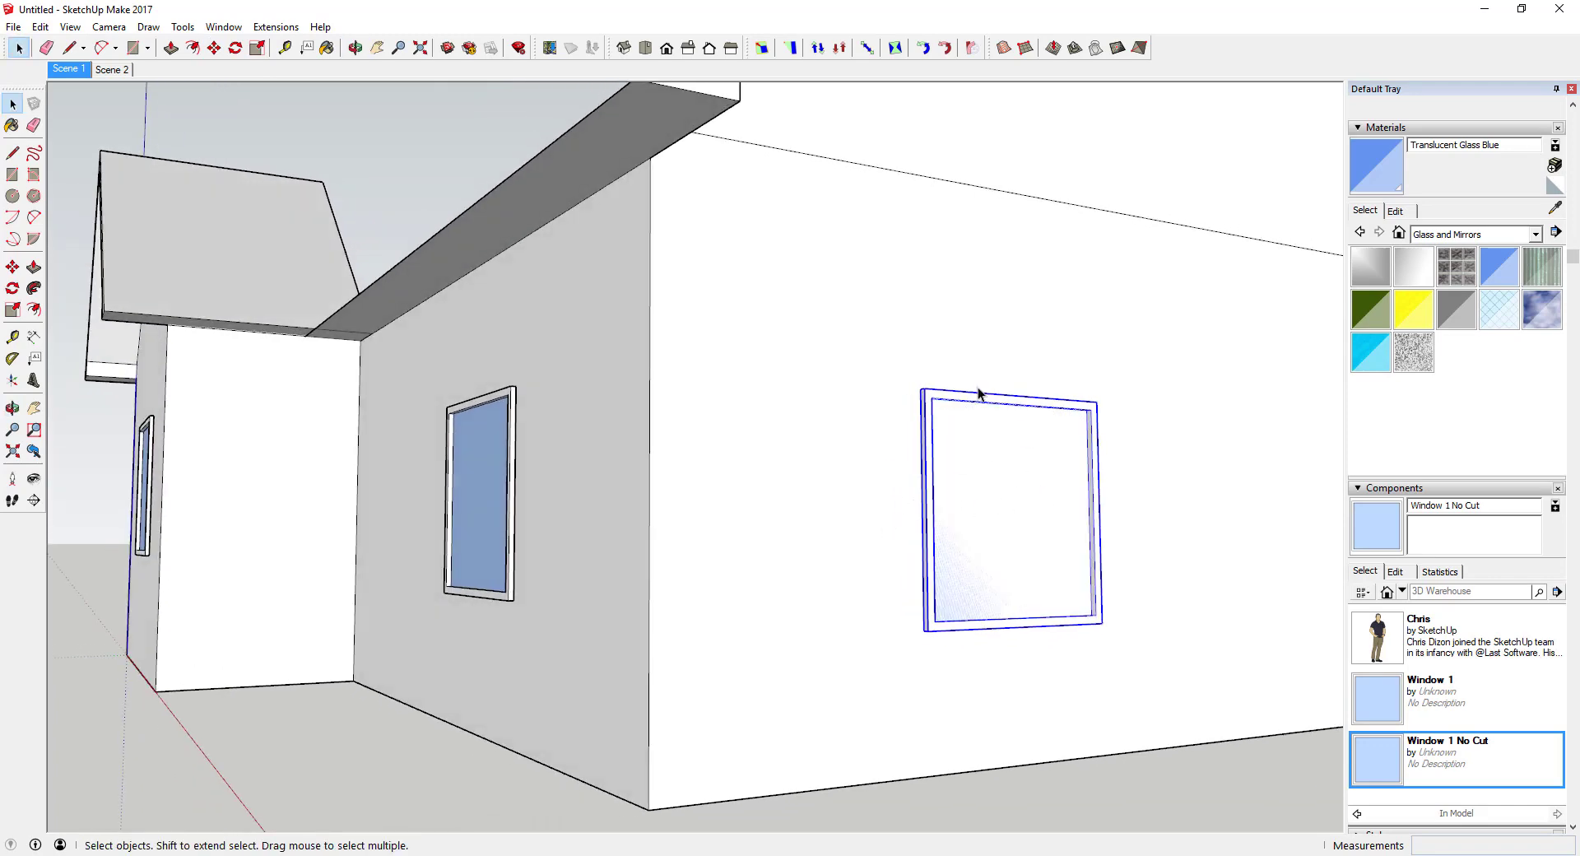
Draw a rectangle on the side wall between opposite outer corners of the no-cut window's frame
left_click(905, 493)
key("r")
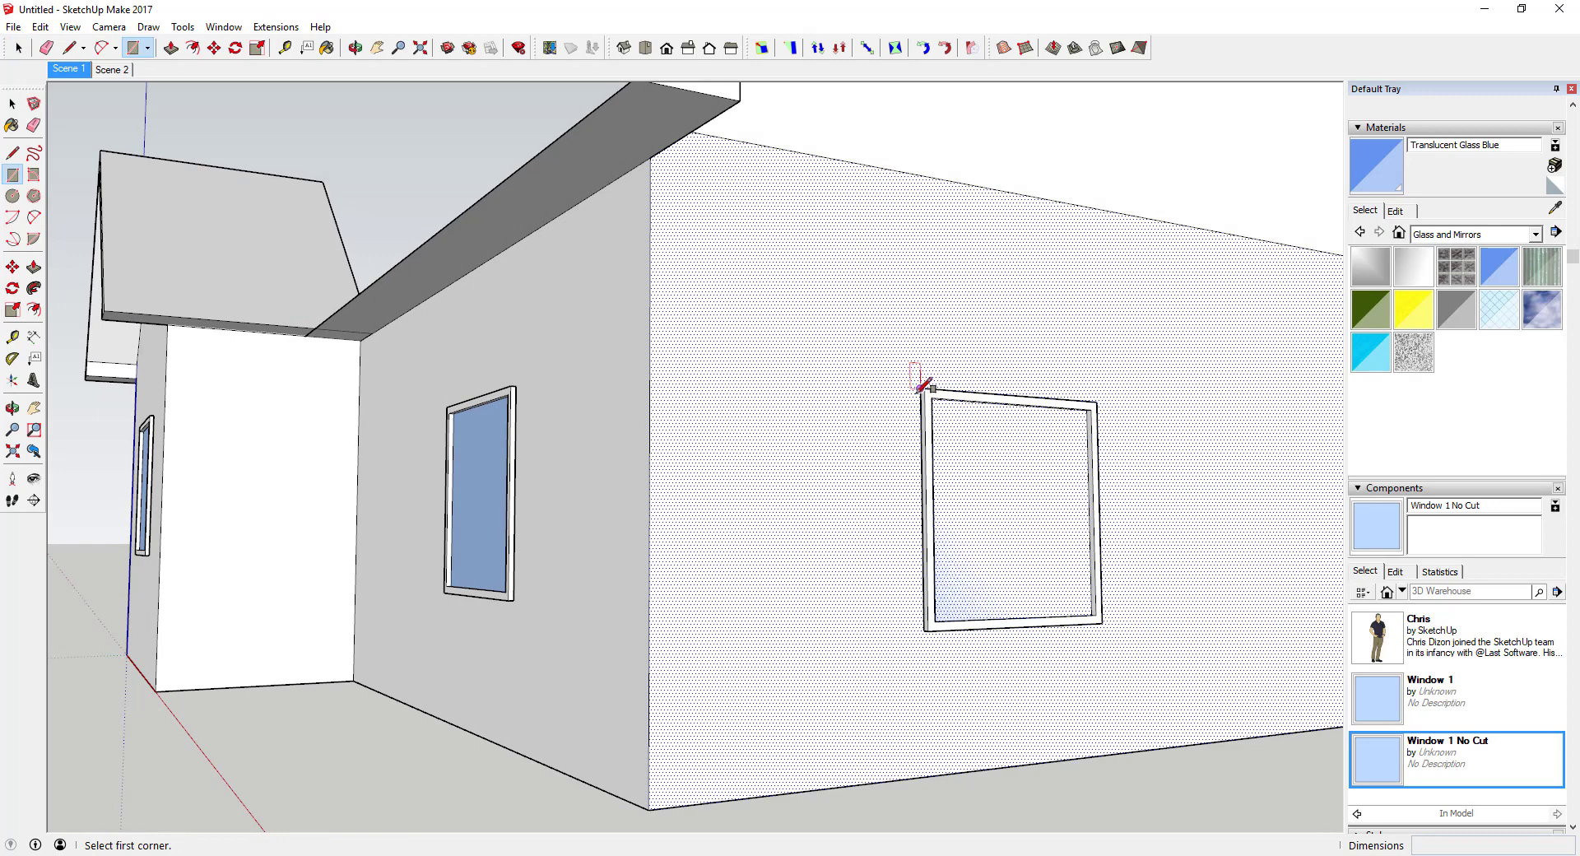
left_click(920, 388)
middle_click_drag(944, 434, 733, 554)
scroll(617, 518, "up", 5)
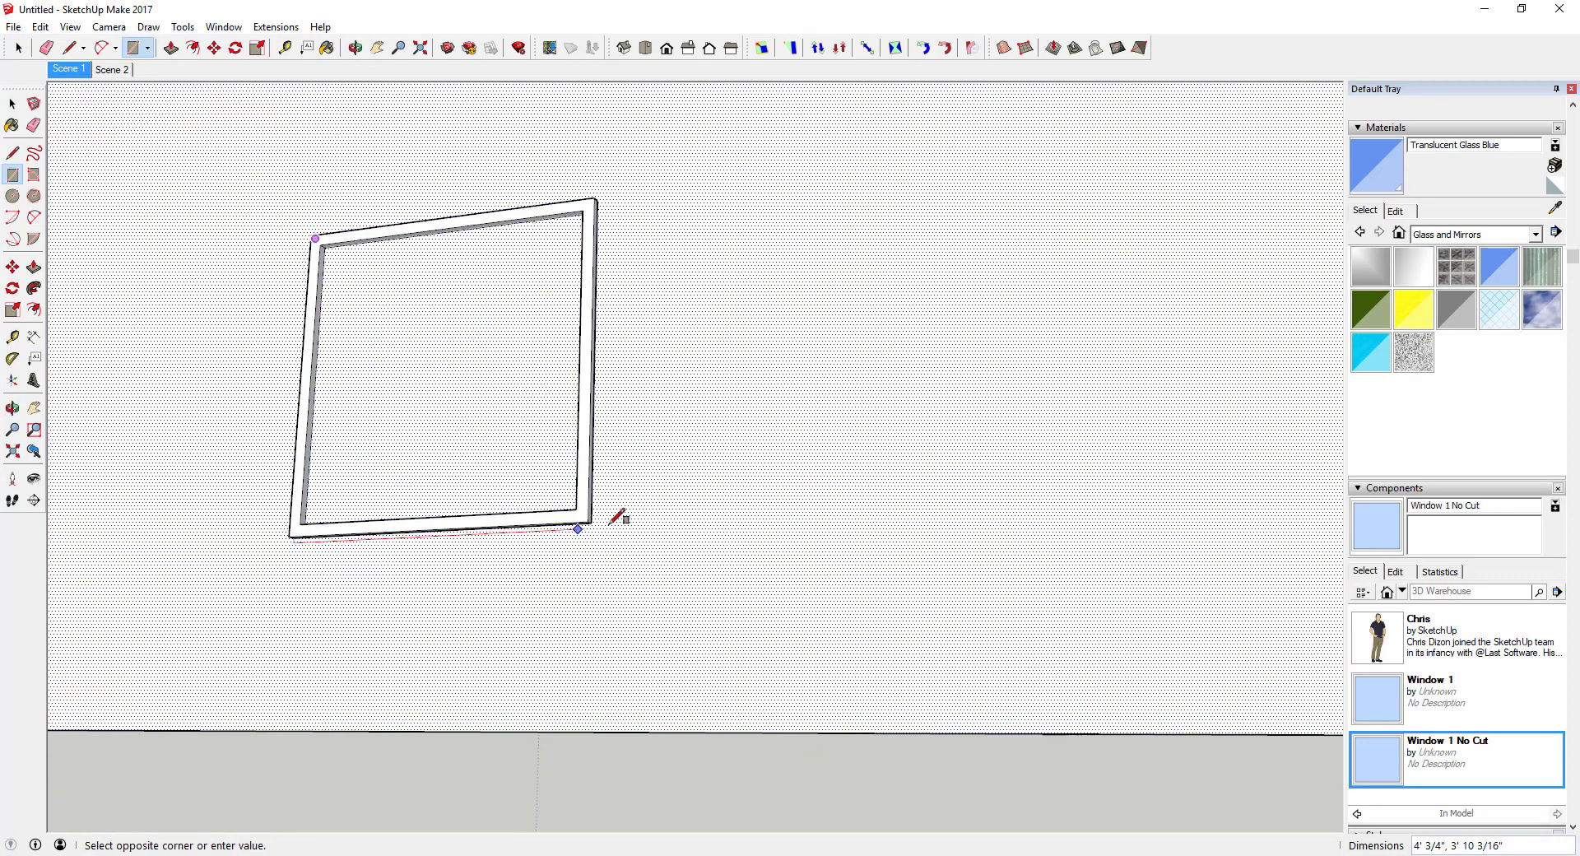
left_click(594, 520)
key("space")
Delete the rectangular wall face behind the no-cut window's glass
scroll(477, 399, "down", 3)
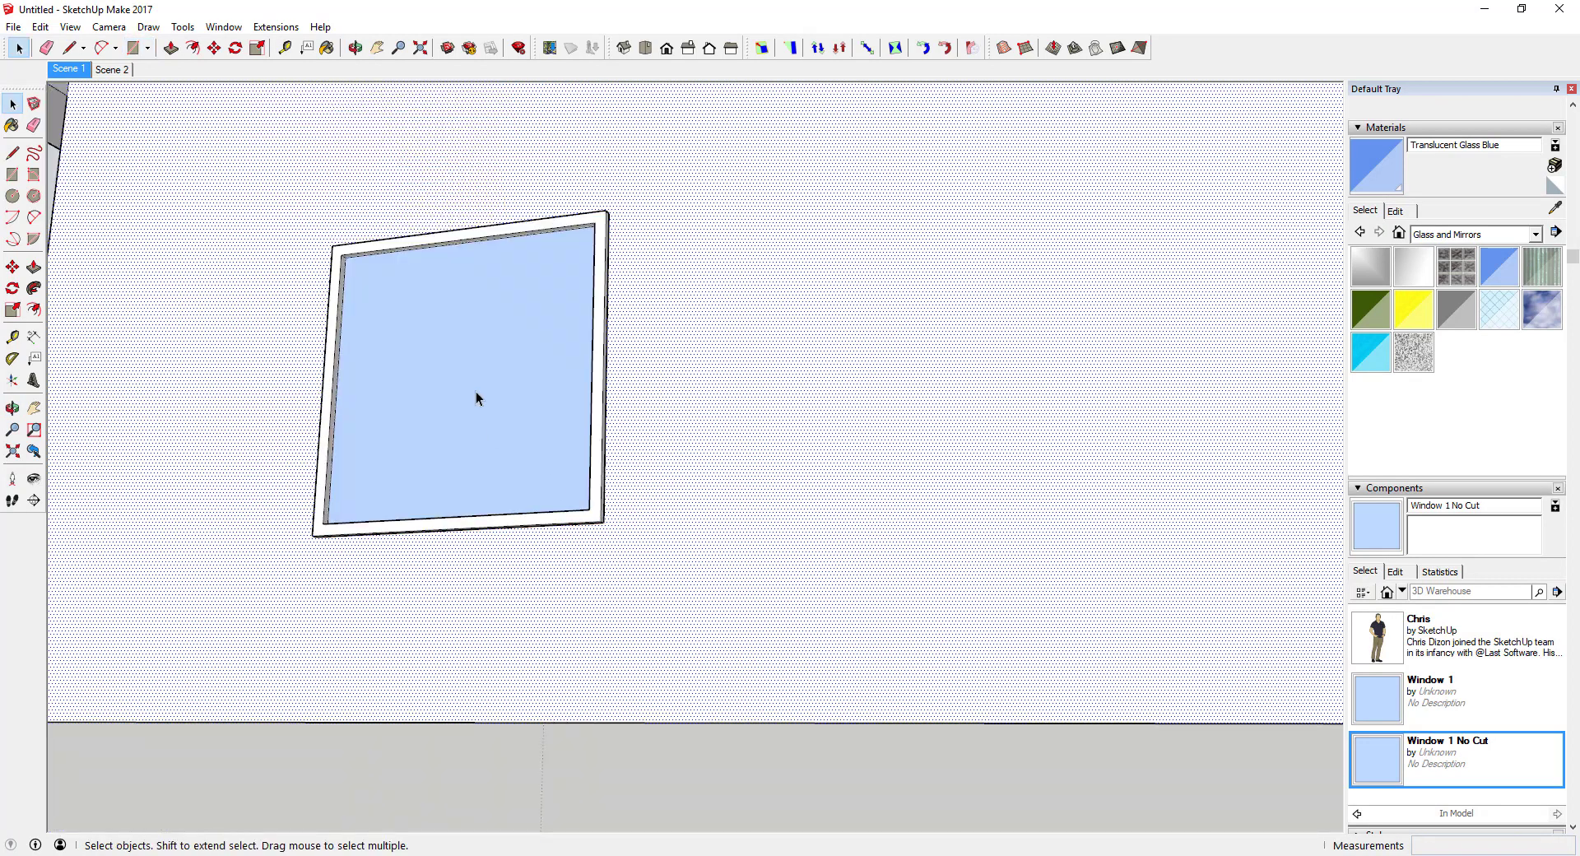
left_click(478, 395)
key("Delete")
middle_click_drag(486, 405, 946, 506)
scroll(535, 362, "down", 5)
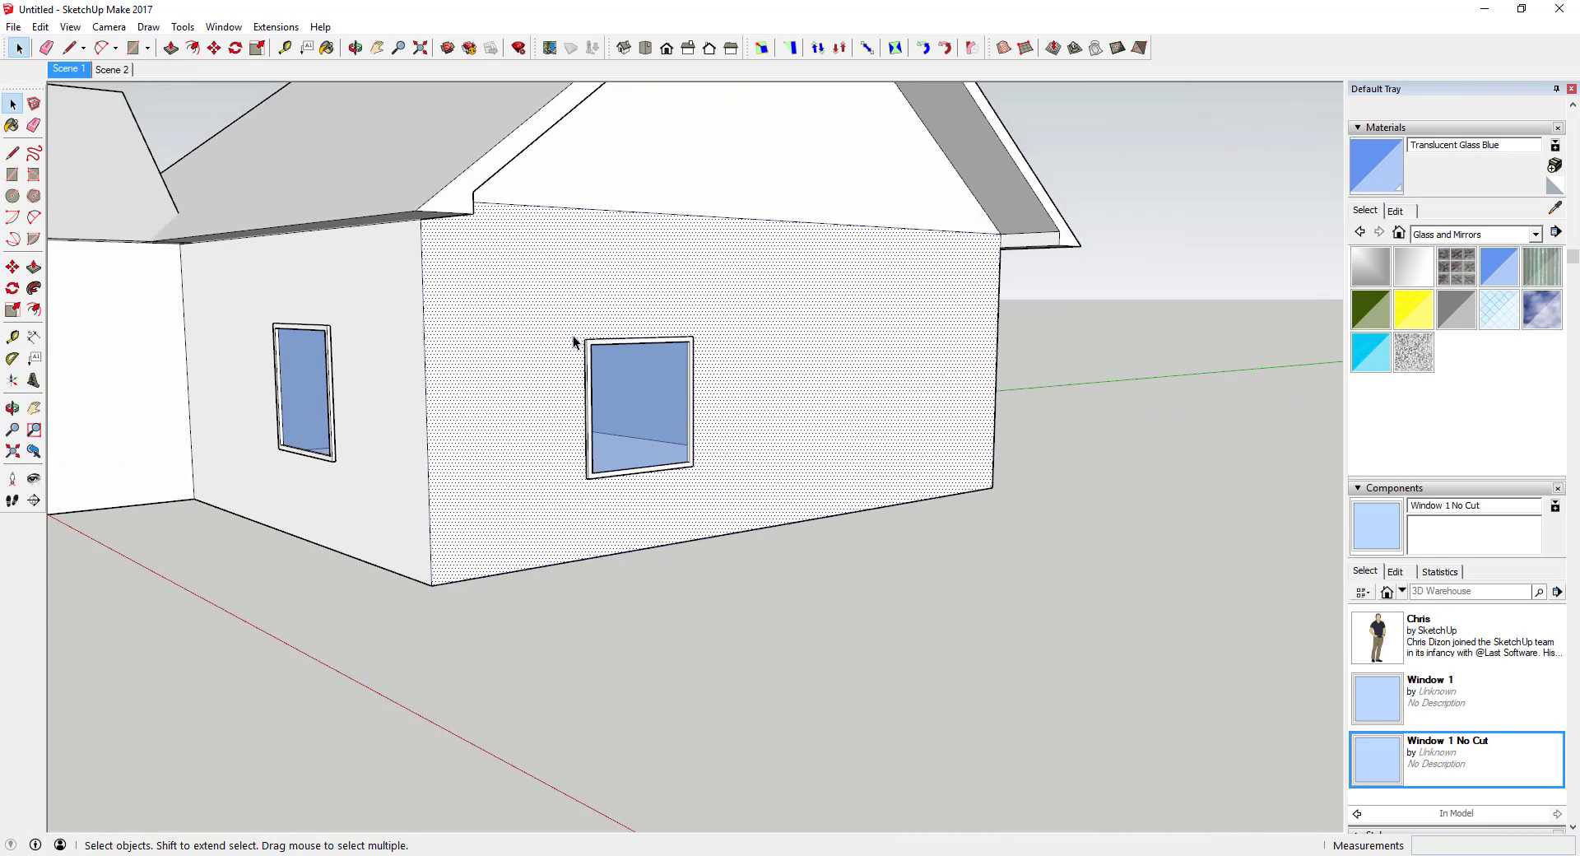
Erase the no-cut window from the side wall, then undo the erasure
right_click(620, 387)
left_click(658, 363)
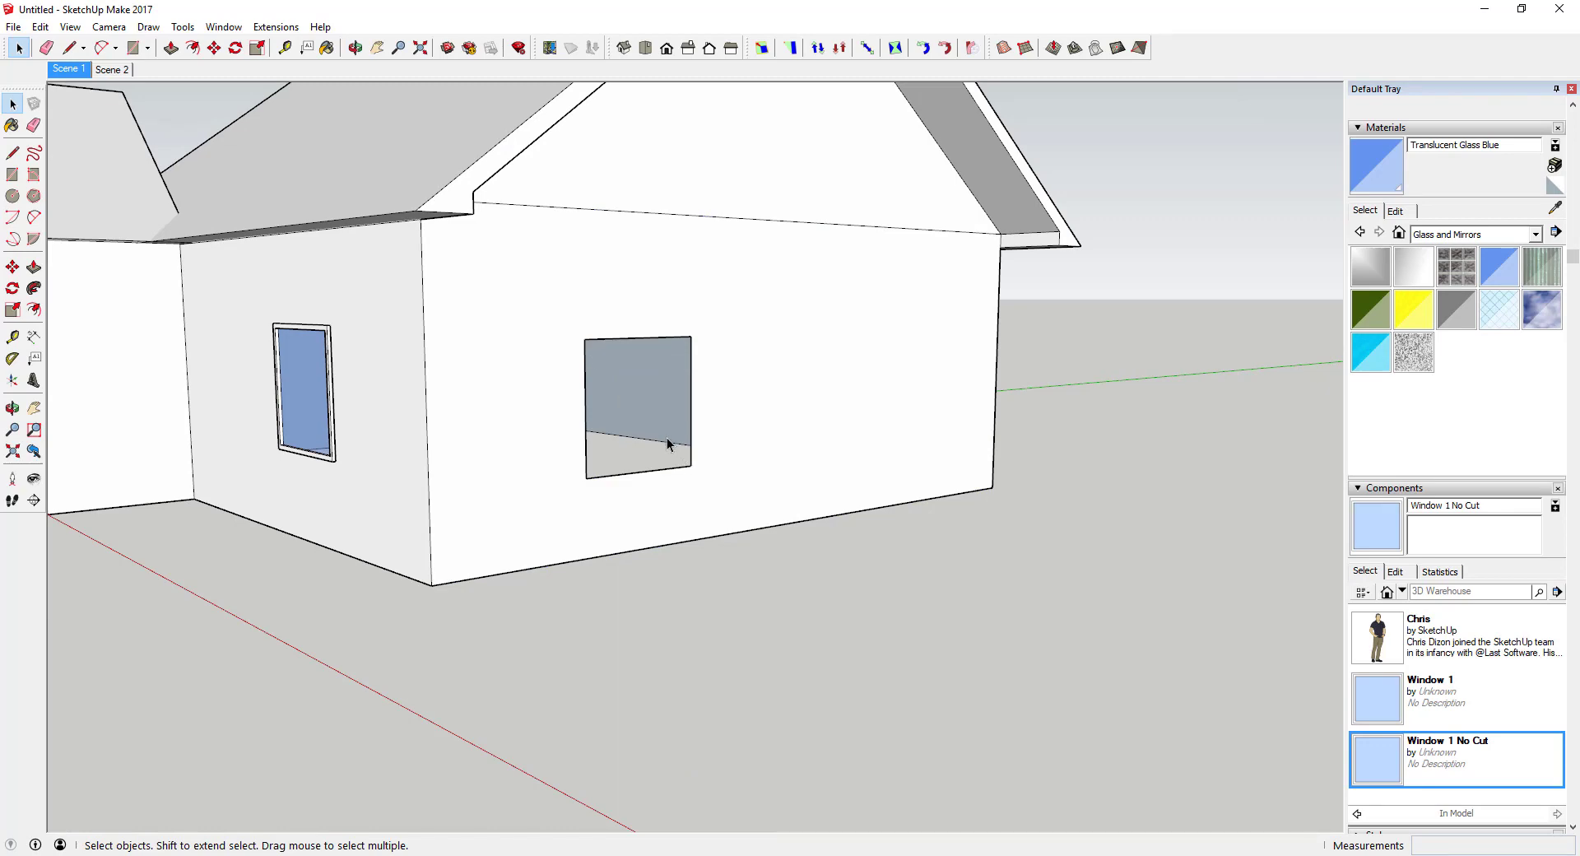
key("ctrl+z")
Move the no-cut window about 6' 10 1/2" along the side wall, away from its manually made opening
scroll(650, 412, "up", 4)
middle_click_drag(656, 412, 408, 284)
left_click(556, 370)
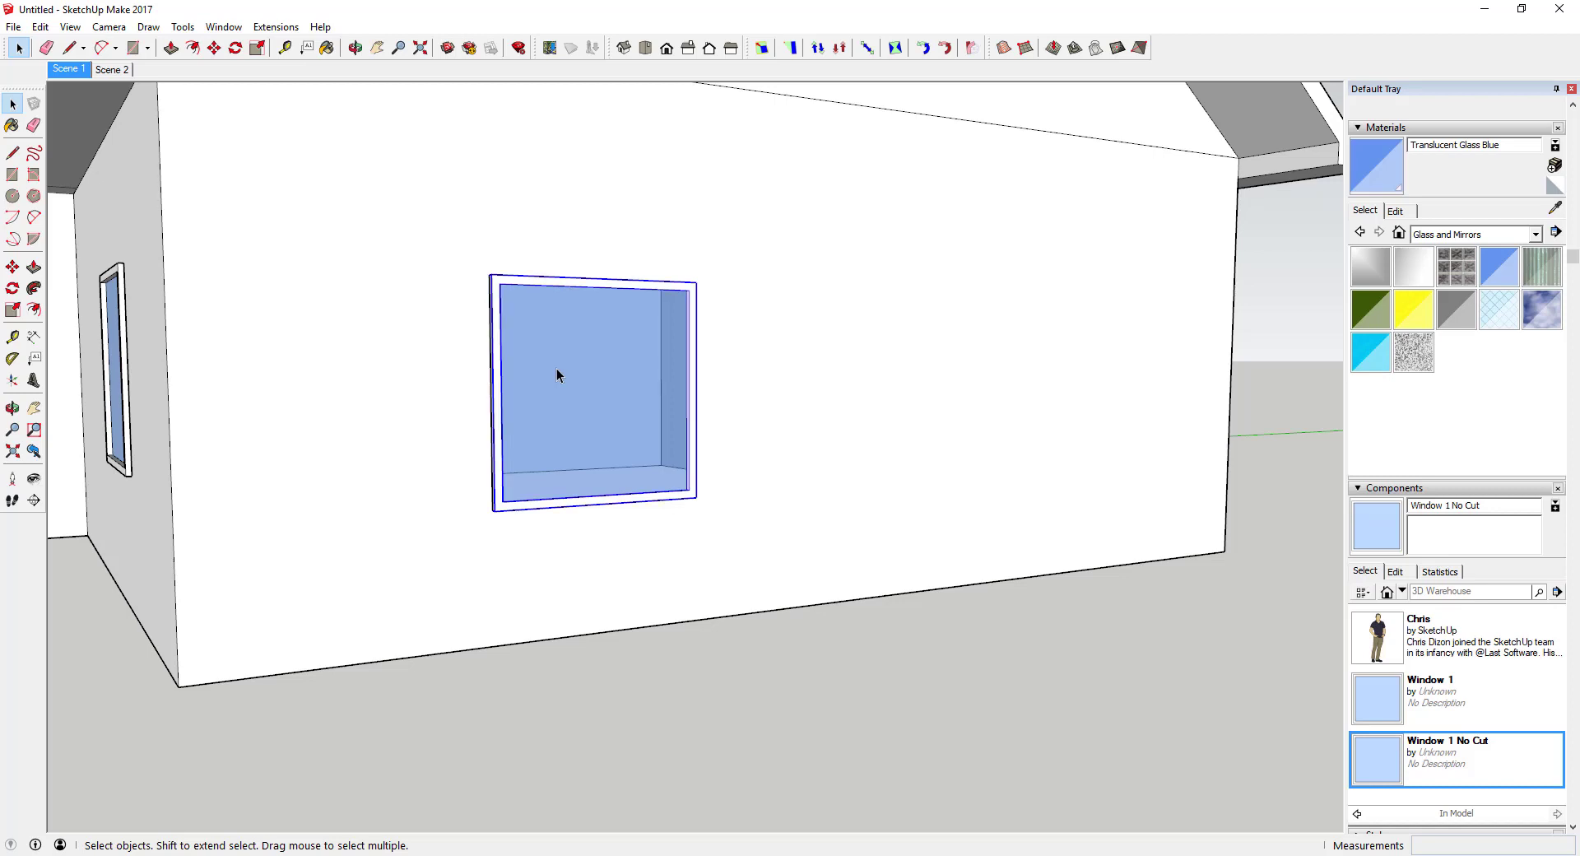
key("m")
left_click(556, 368)
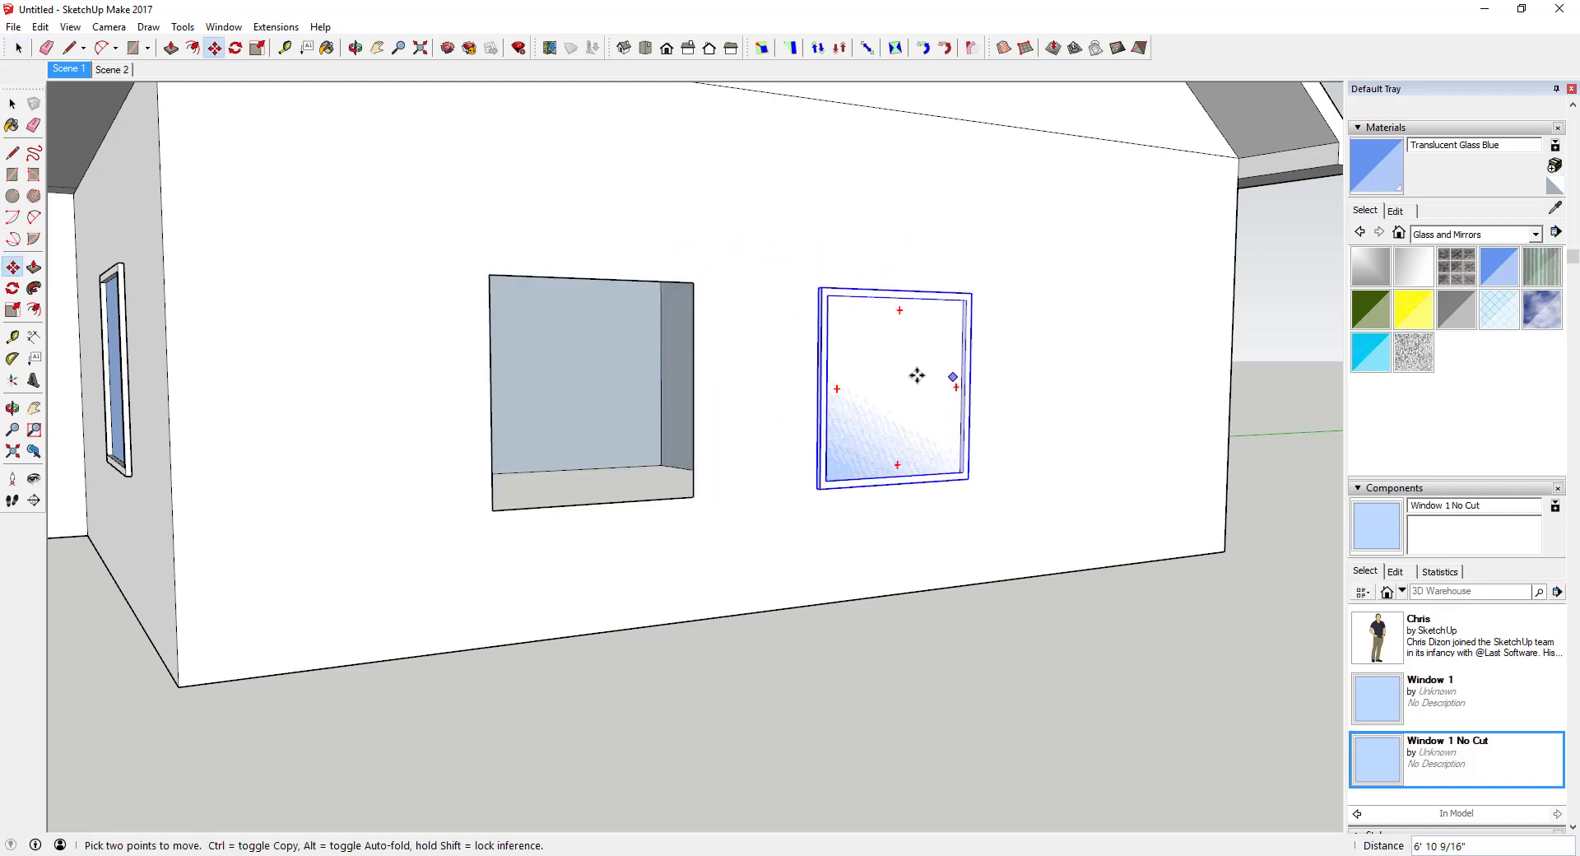
left_click(914, 374)
key("space")
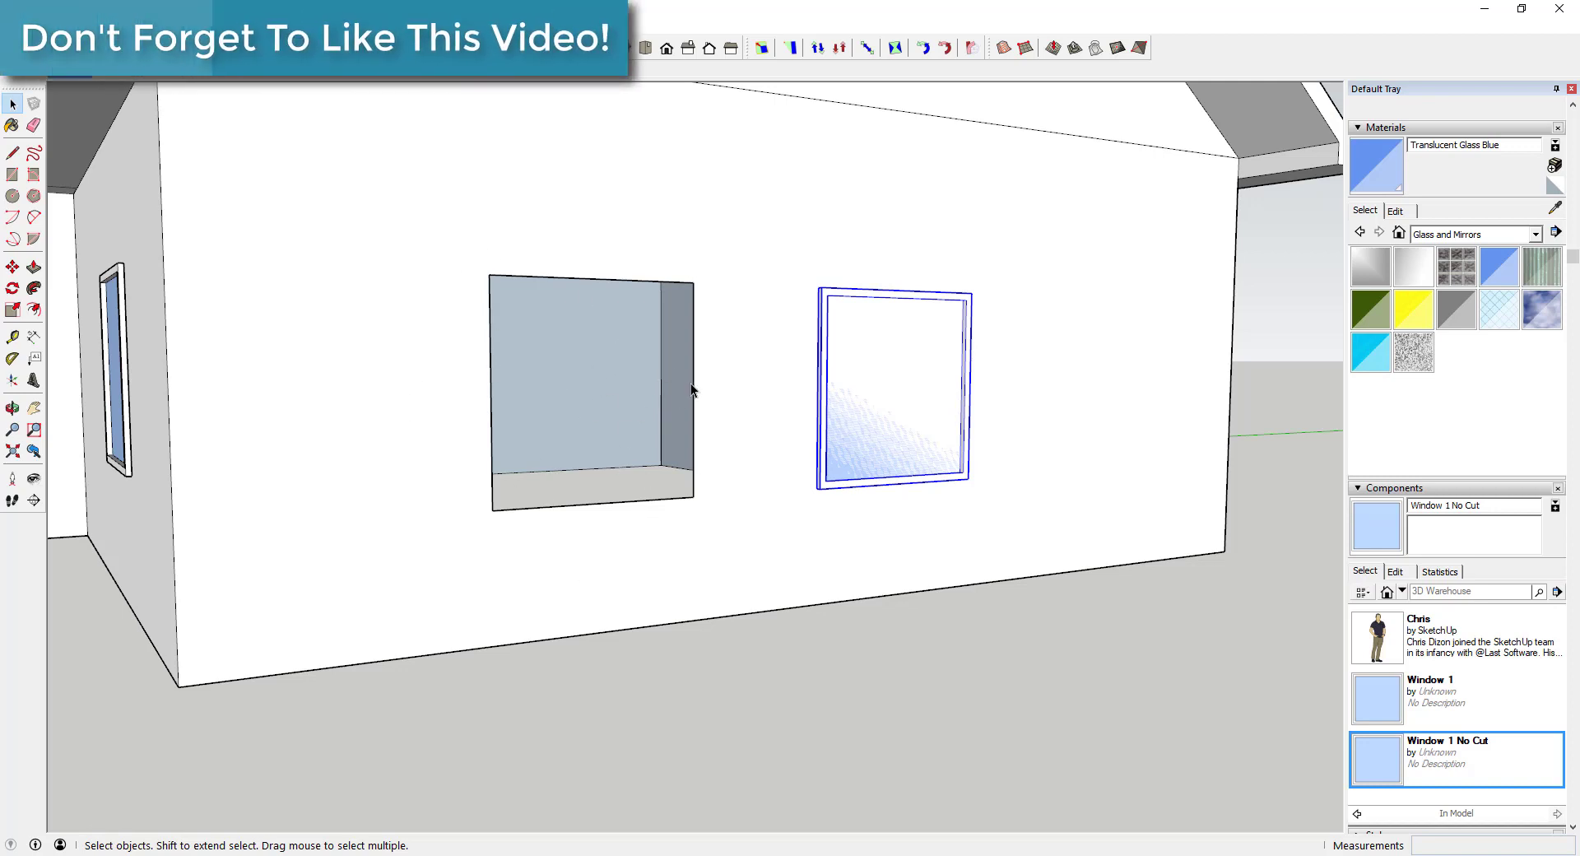
Undo the no-cut window test back to before the window was copied outside the house
scroll(945, 398, "down", 2)
key("ctrl+z")
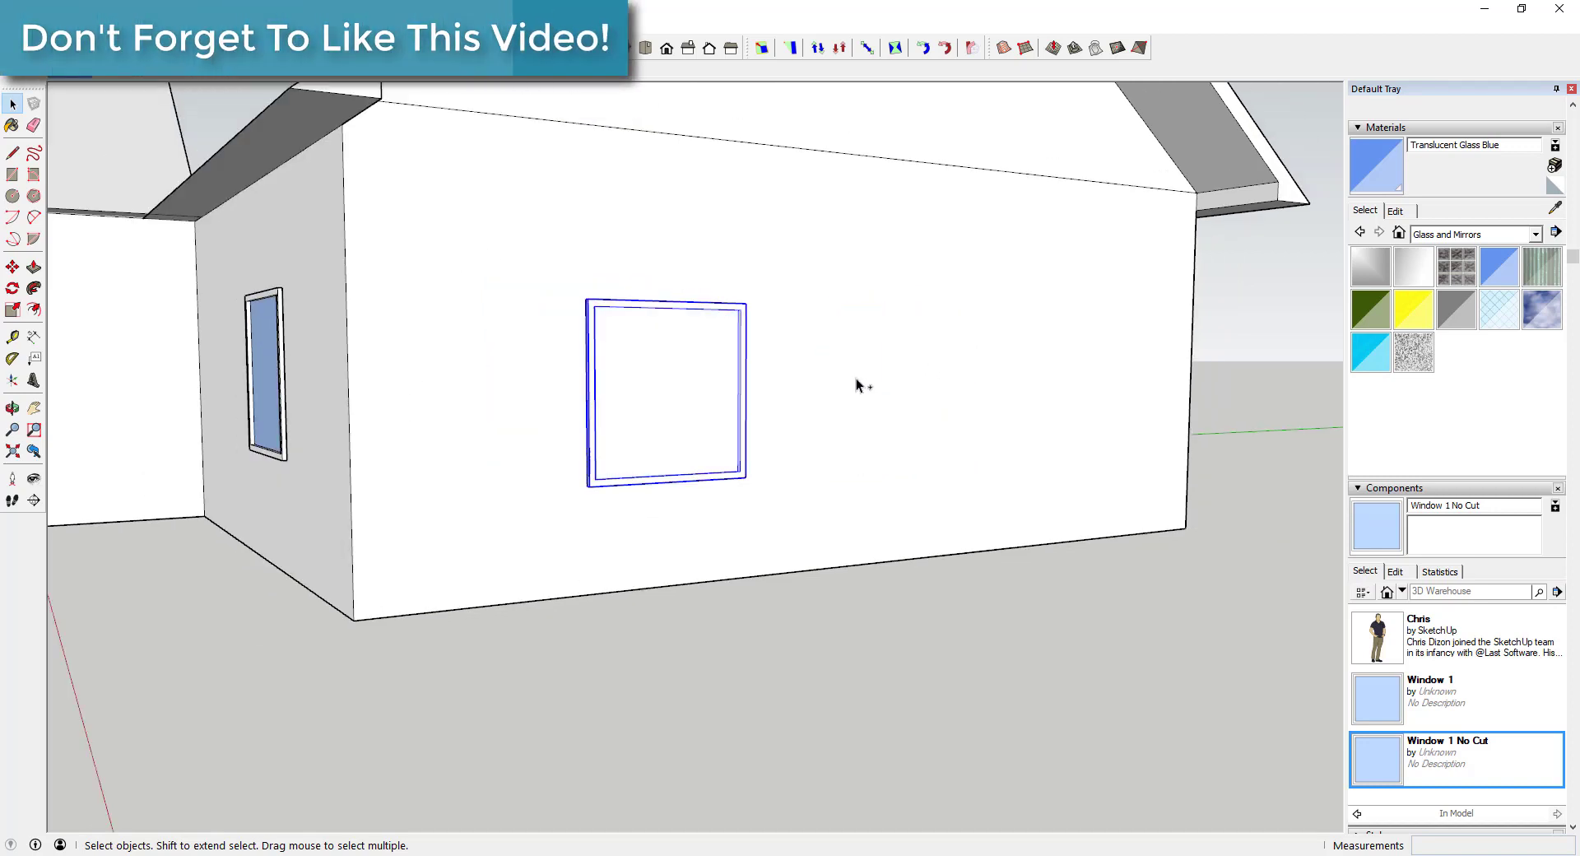
key("ctrl+z")
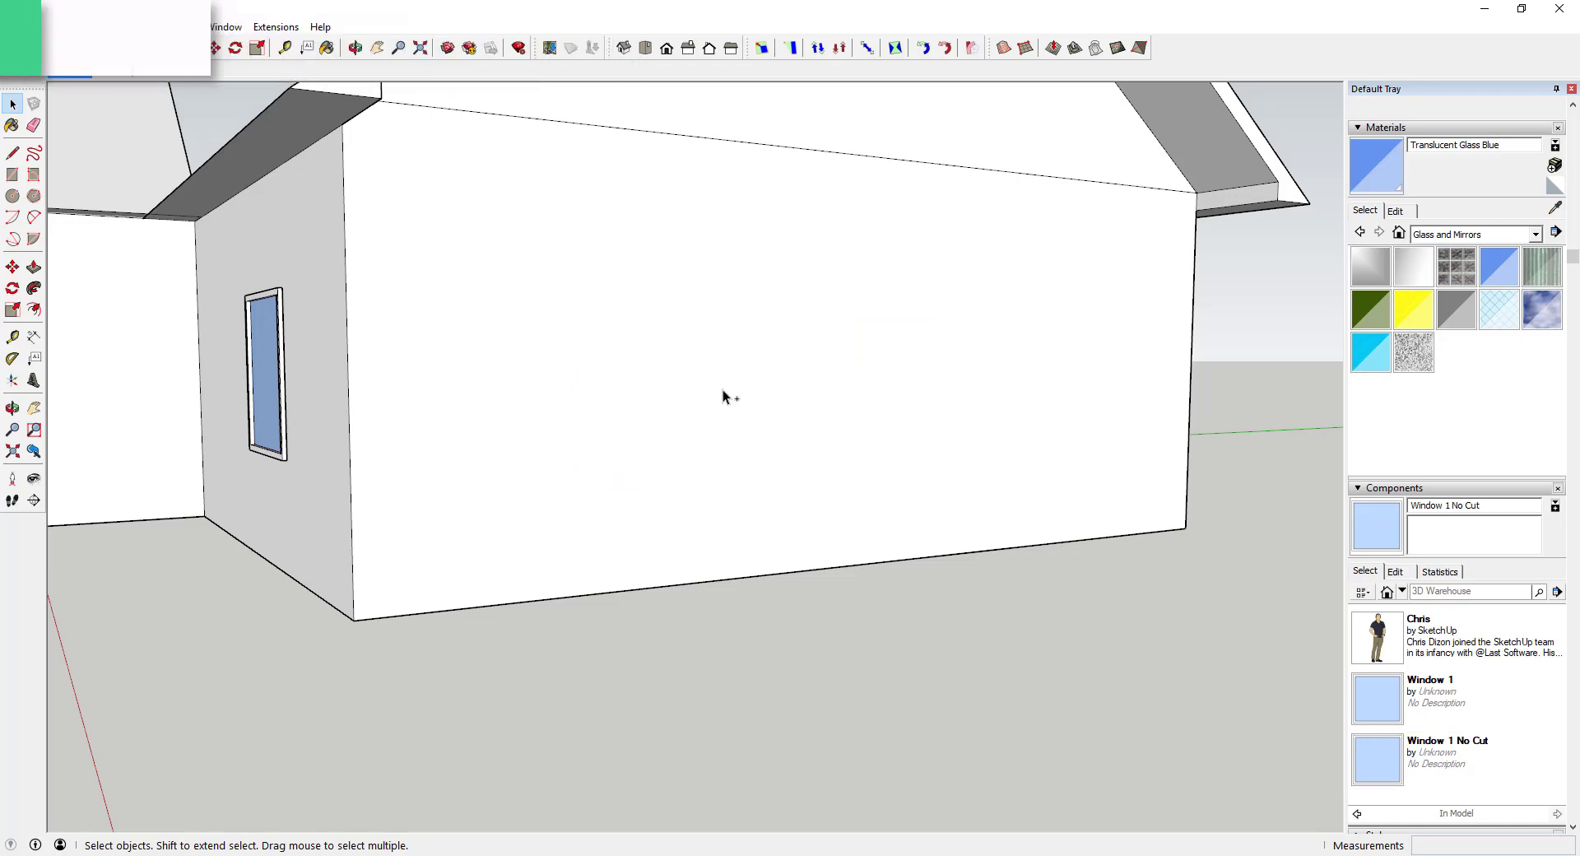
key("ctrl+y")
key("ctrl+z")
key("ctrl+z")
key("ctrl+z")
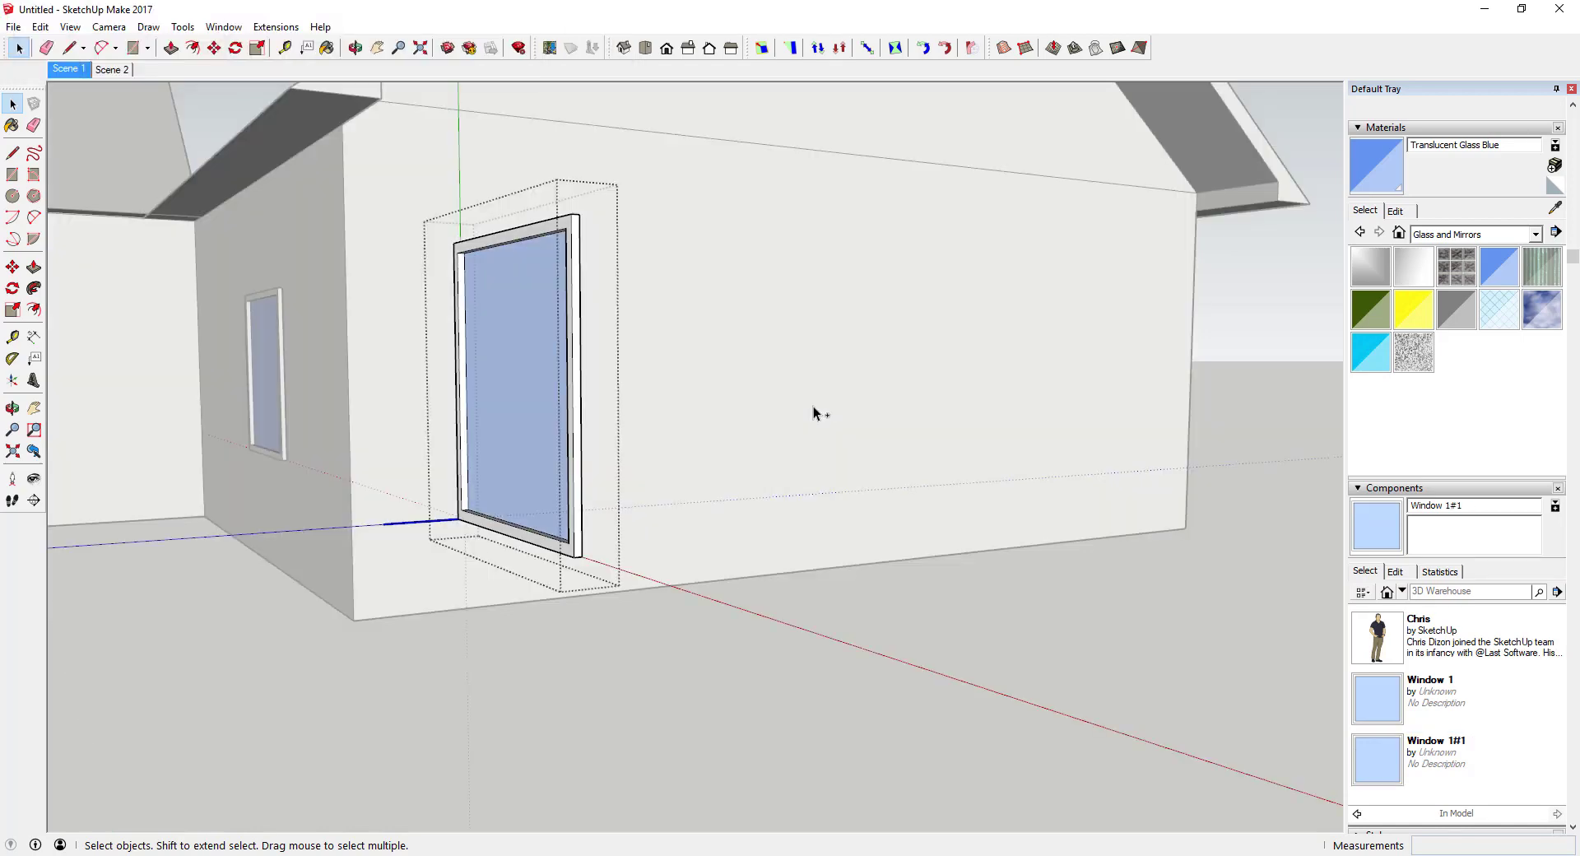
middle_click_drag(813, 406, 548, 388)
scroll(950, 416, "down", 6)
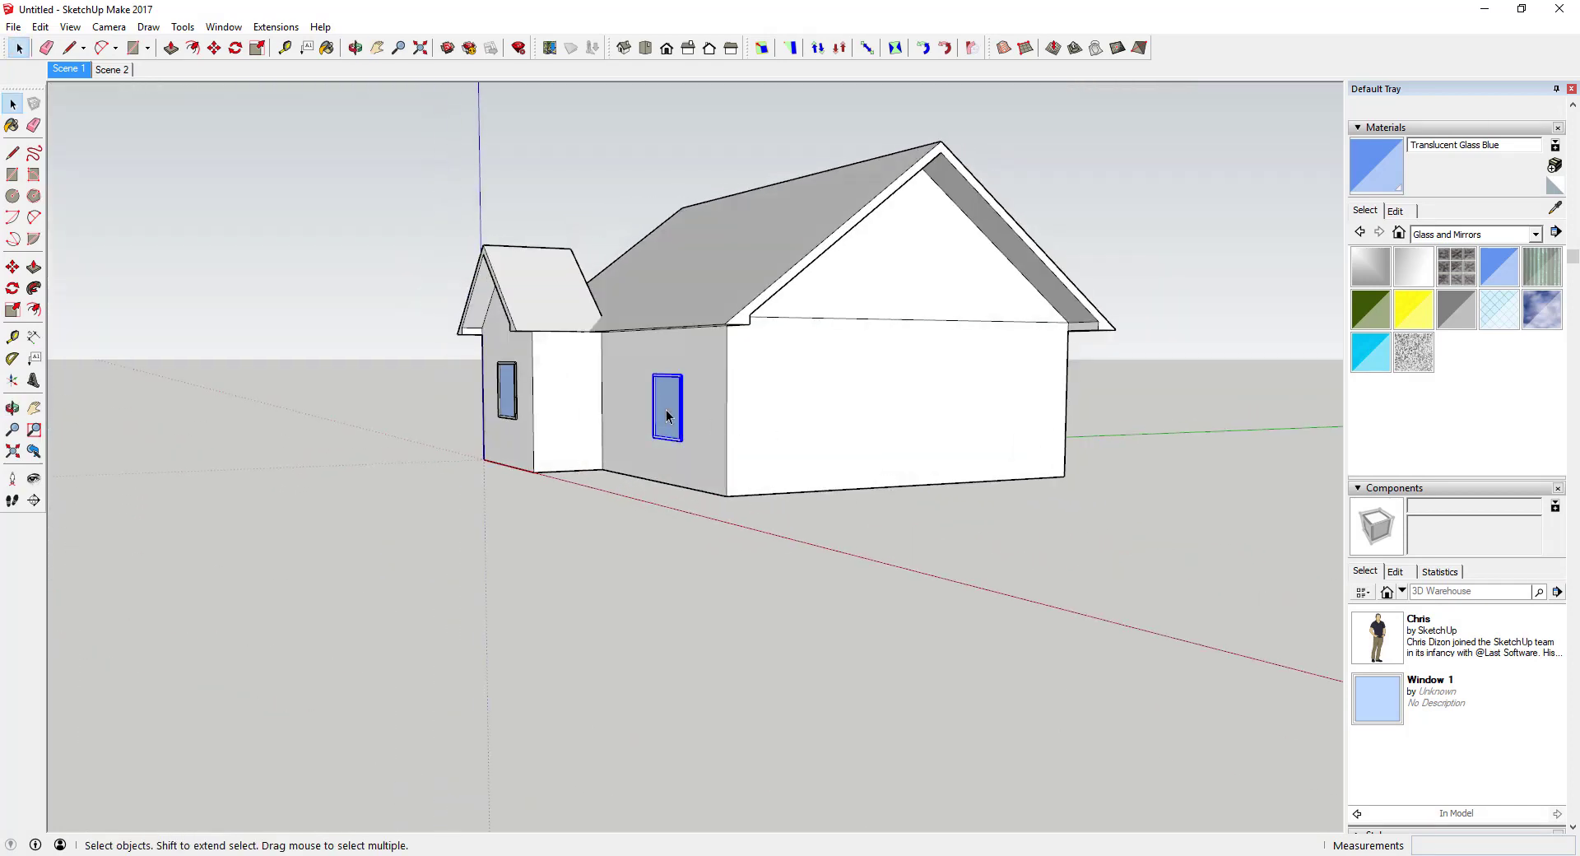
Move the Window 1 component along the long front wall toward the projecting gable
scroll(666, 416, "up", 10)
key("m")
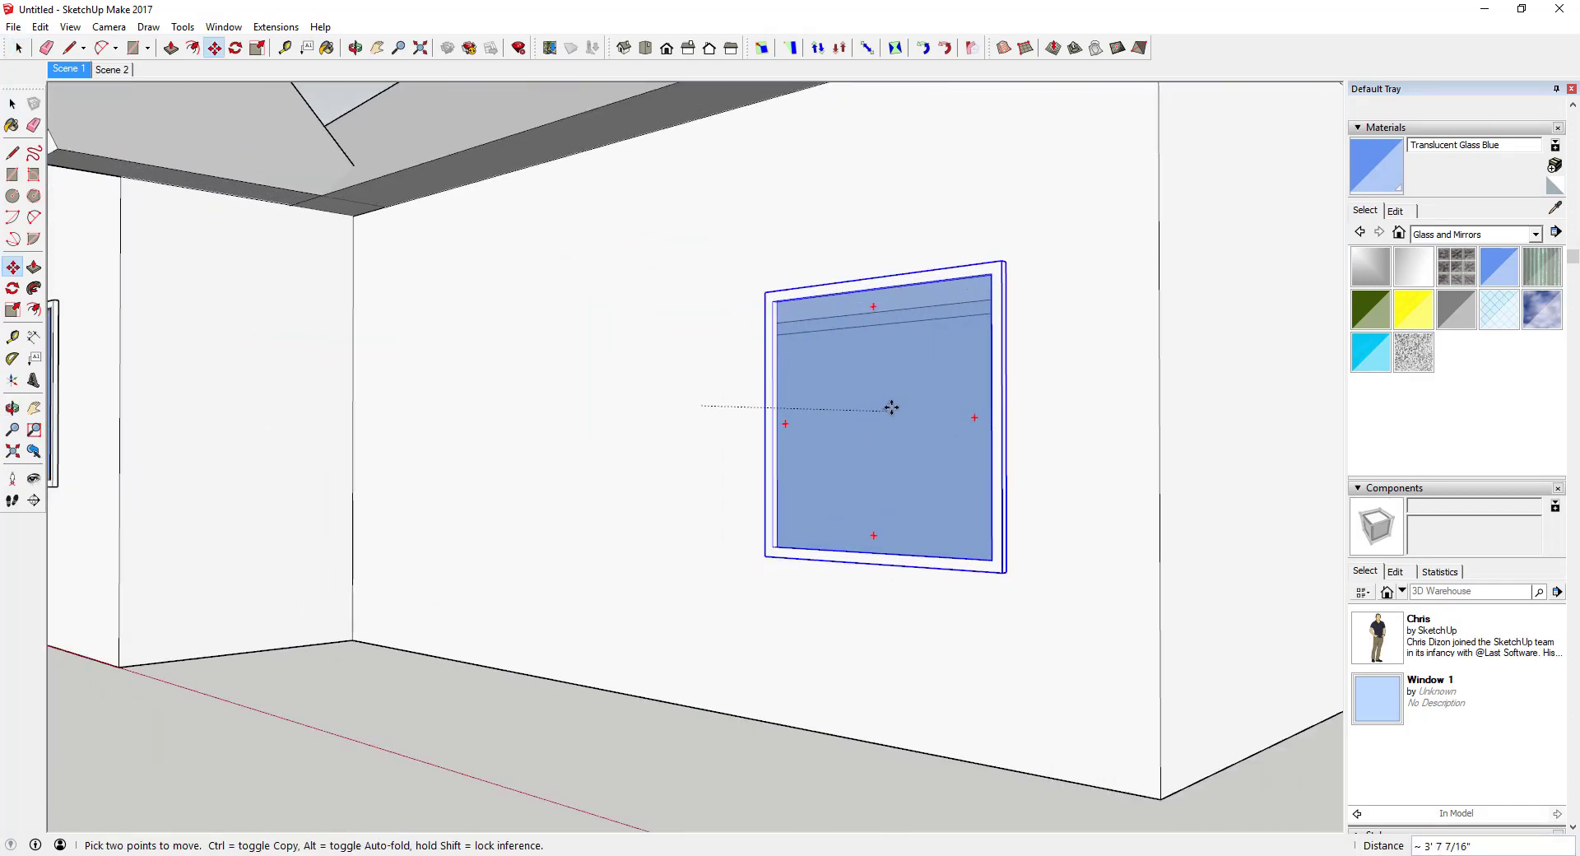
left_click(891, 408)
left_click(497, 416)
middle_click_drag(497, 416, 680, 434)
scroll(589, 427, "down", 10)
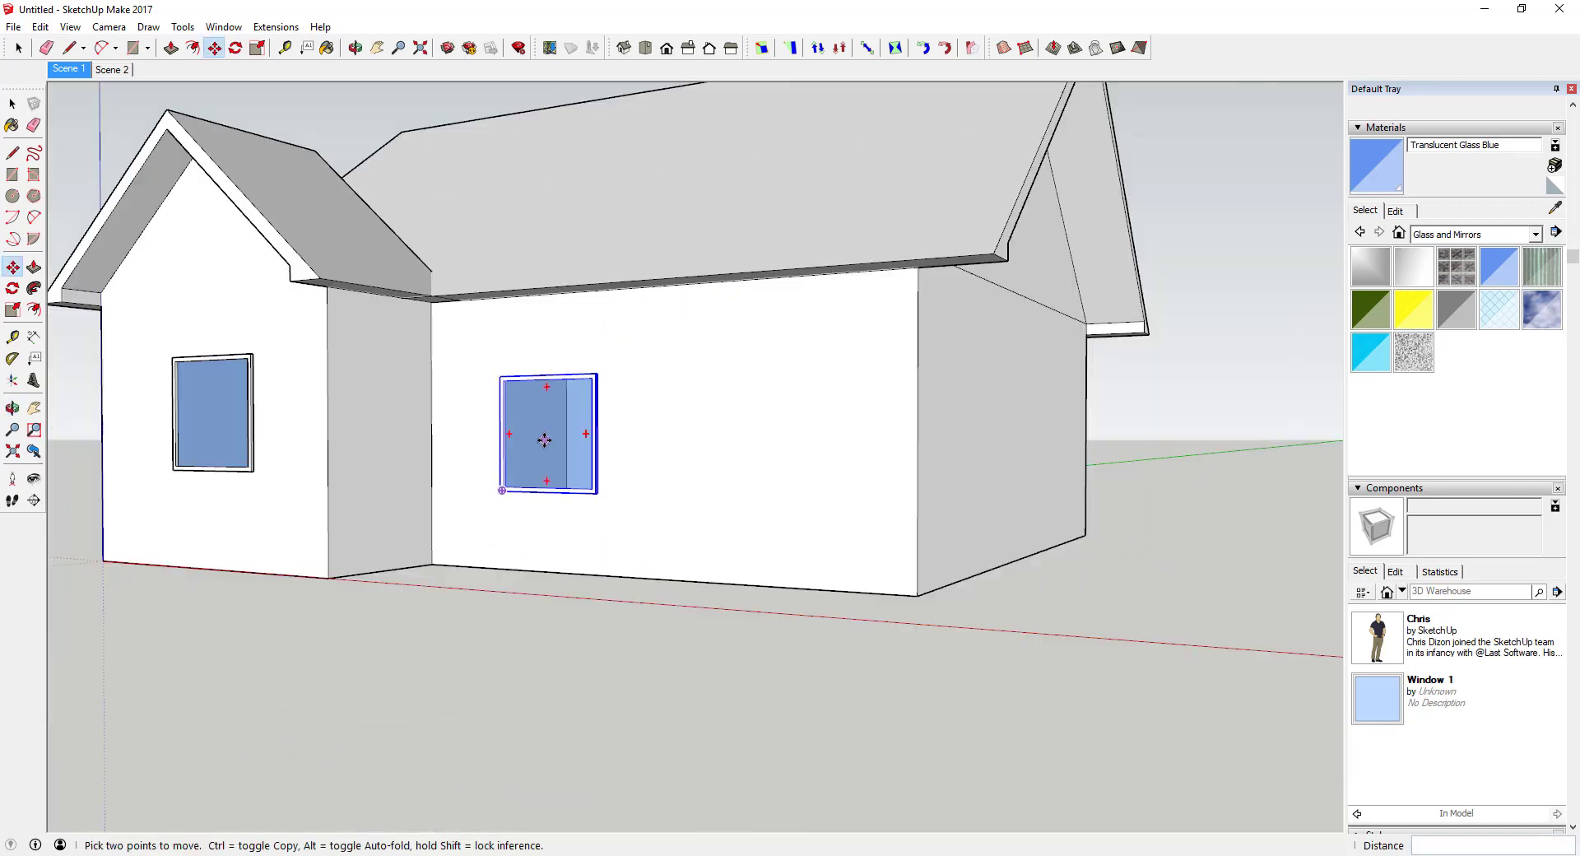
Raise the window on the long front wall, next to the projecting gable, by about 6"
scroll(544, 441, "down", 4)
key("space")
scroll(642, 444, "down", 2)
scroll(559, 423, "up", 2)
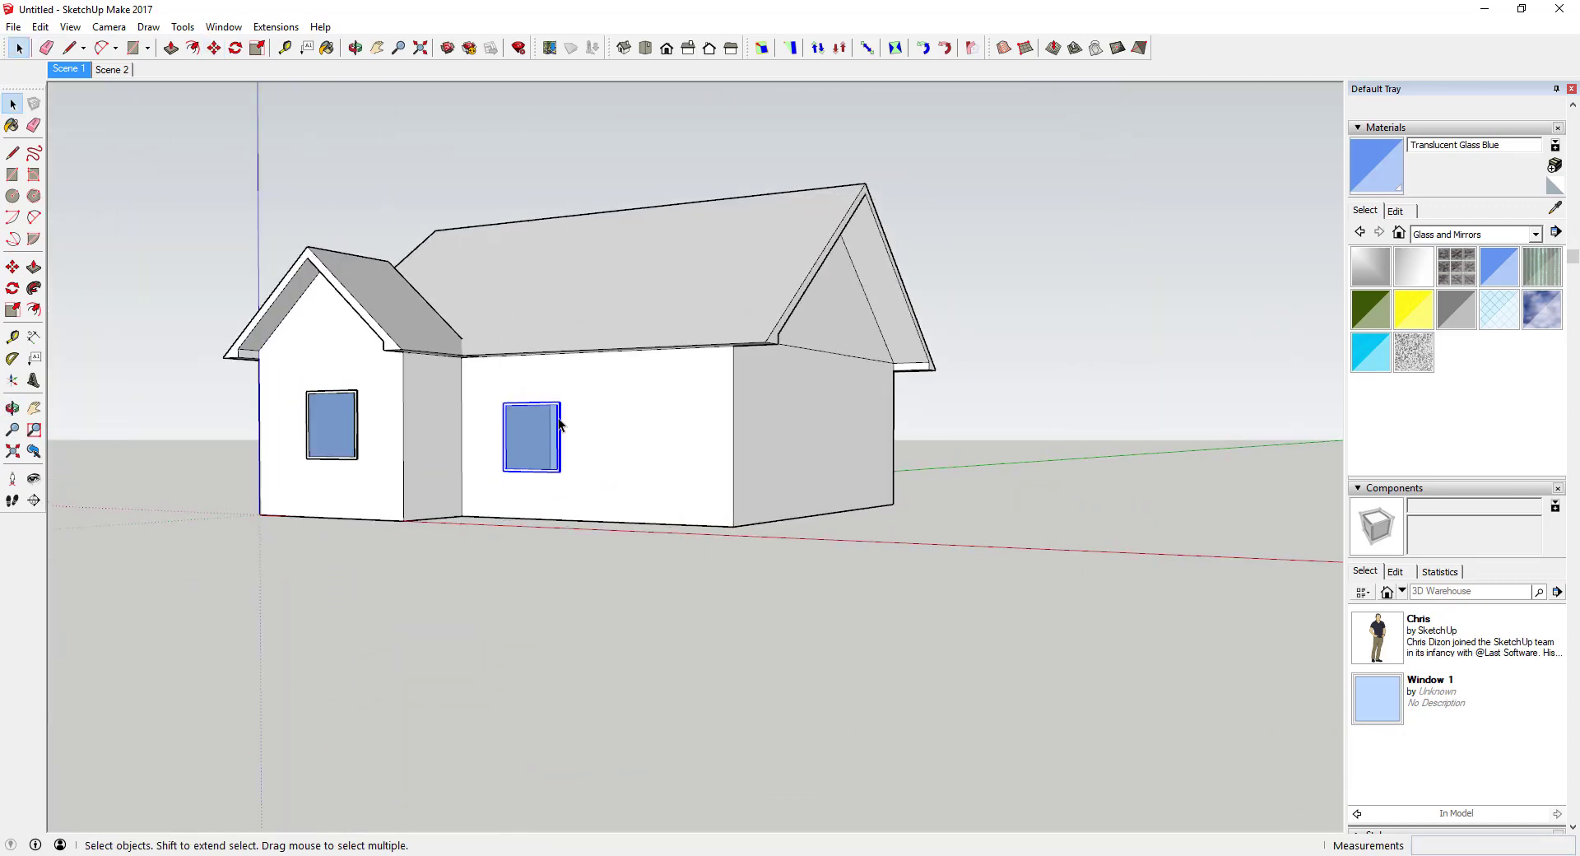
middle_click_drag(558, 423, 758, 451)
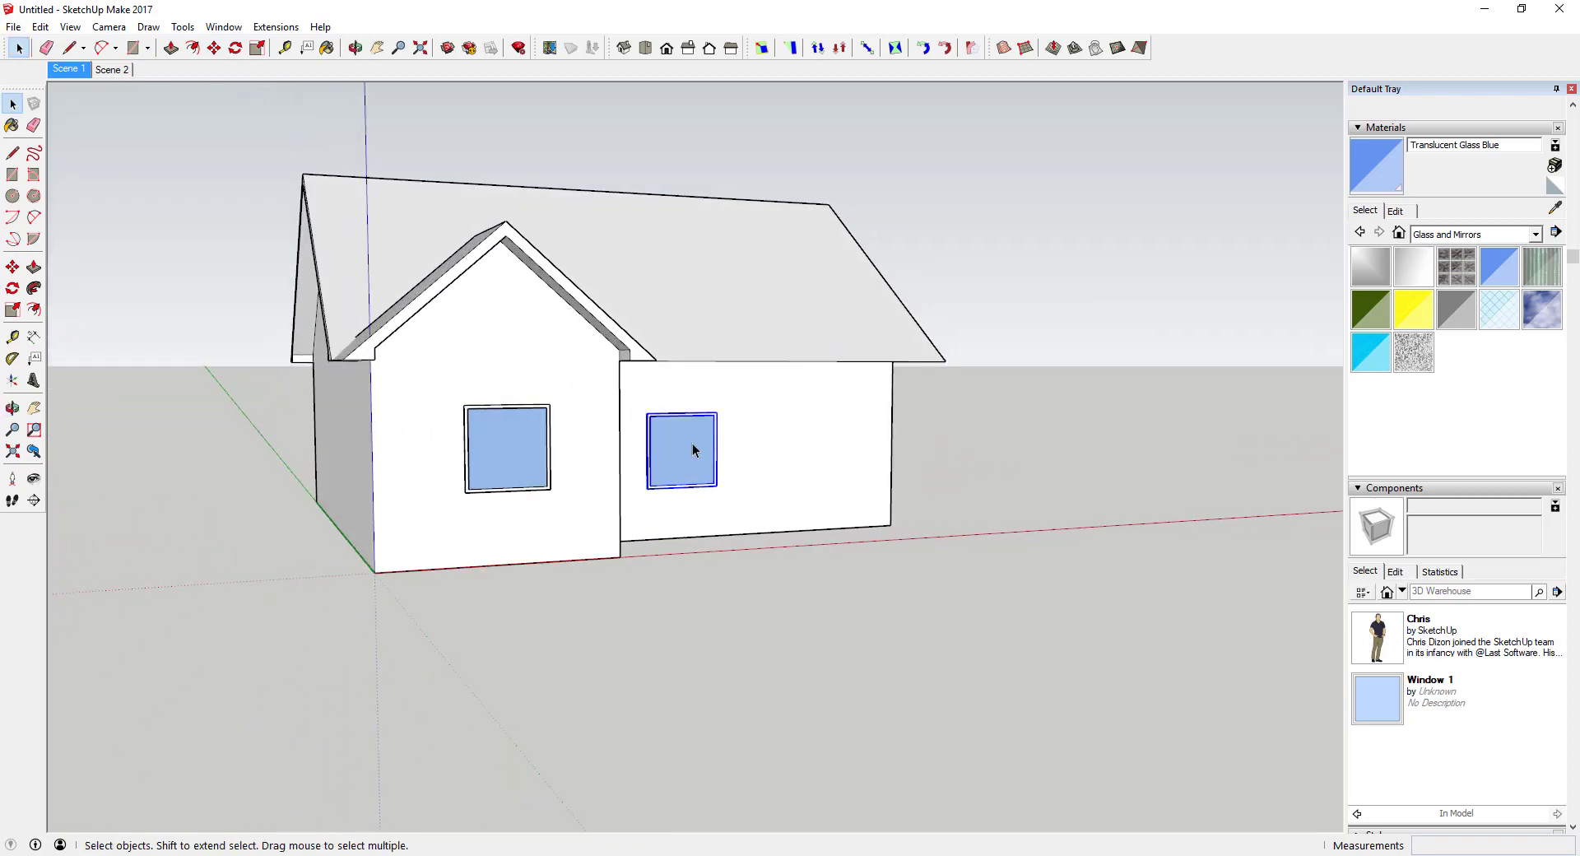
key("m")
left_click_drag(673, 444, 668, 433)
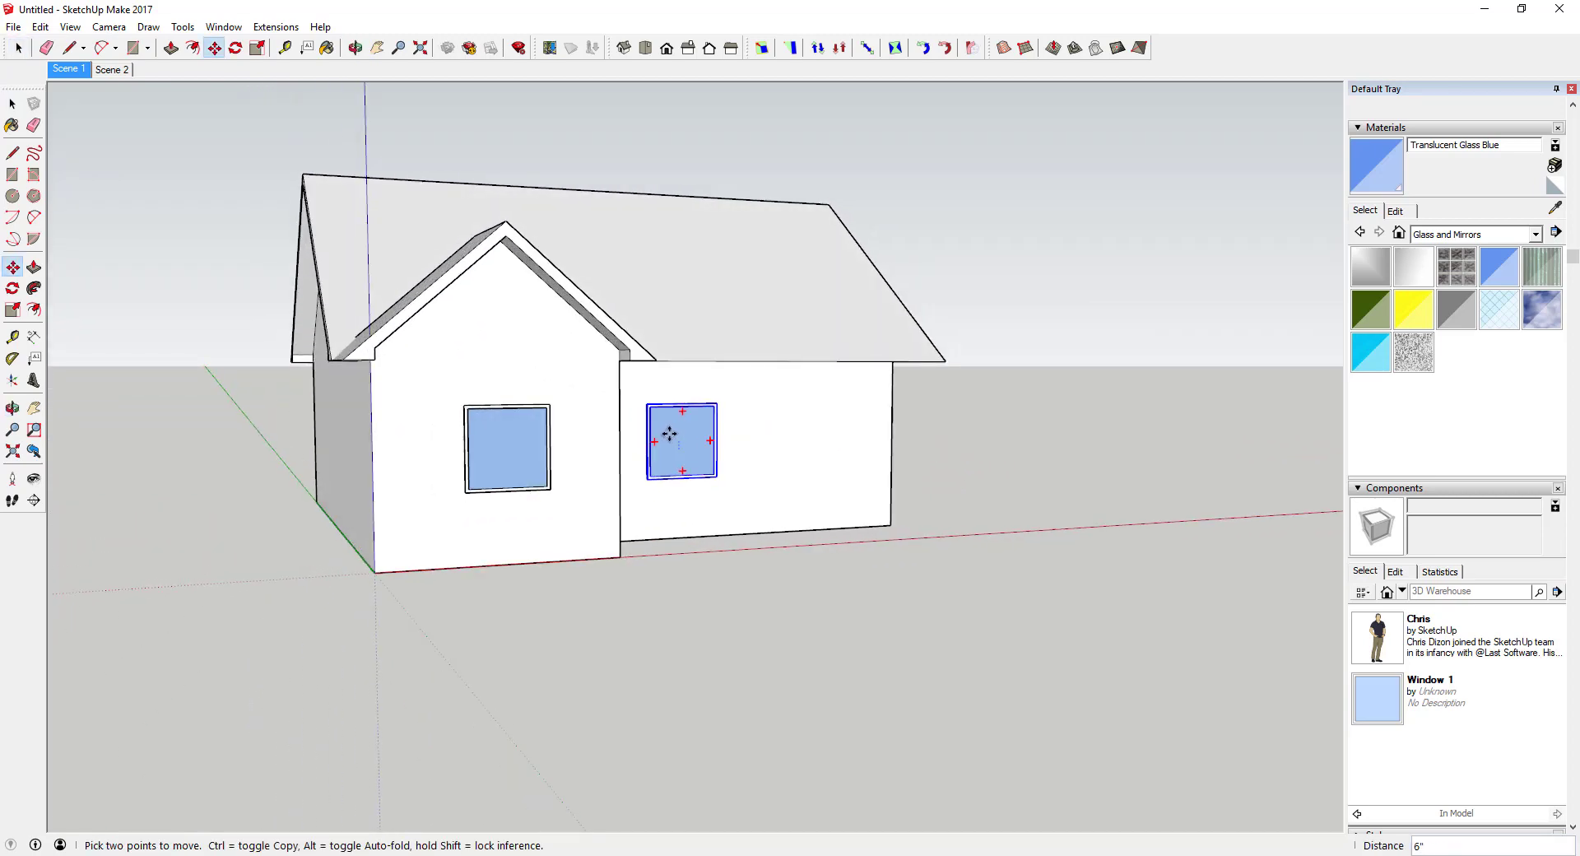
key("space")
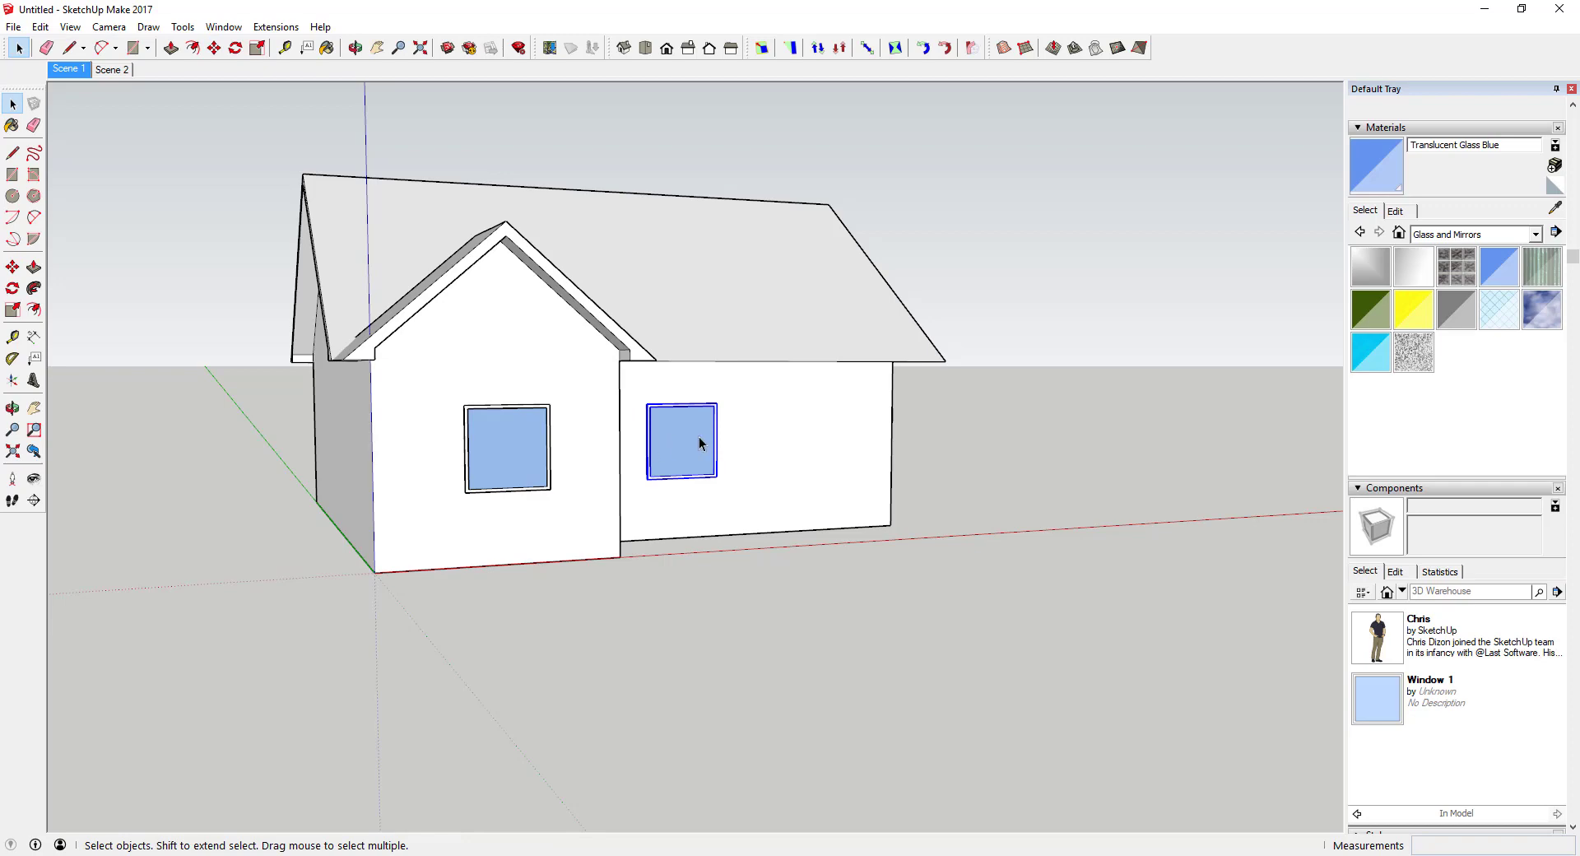
Draw a large rectangle flat on the ground beside the house
middle_click_drag(671, 460, 1058, 497)
key("r")
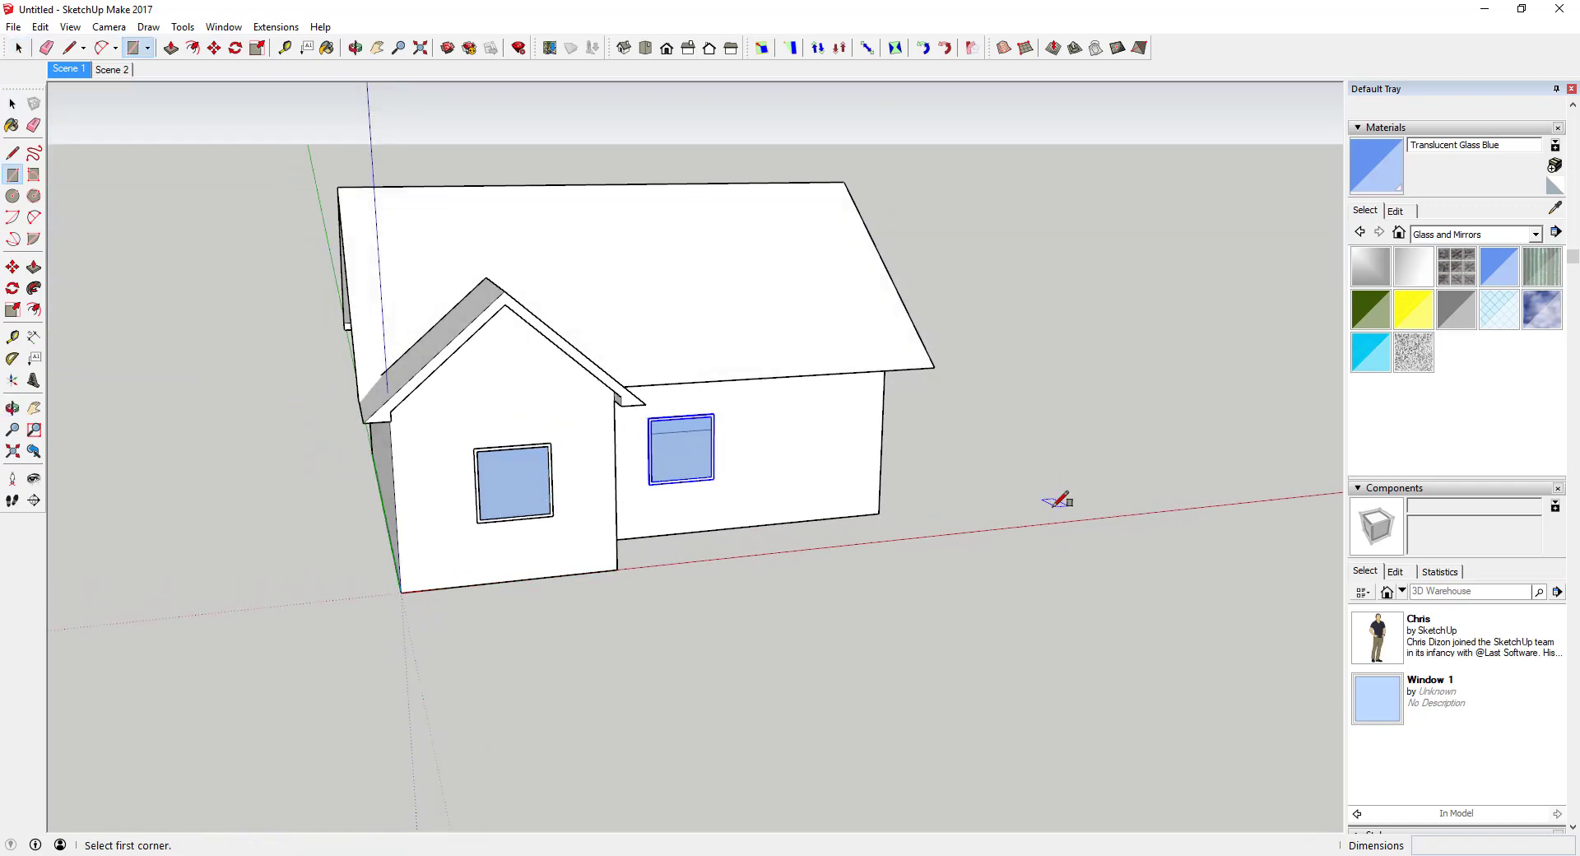
left_click(1054, 499)
left_click(1139, 435)
key("space")
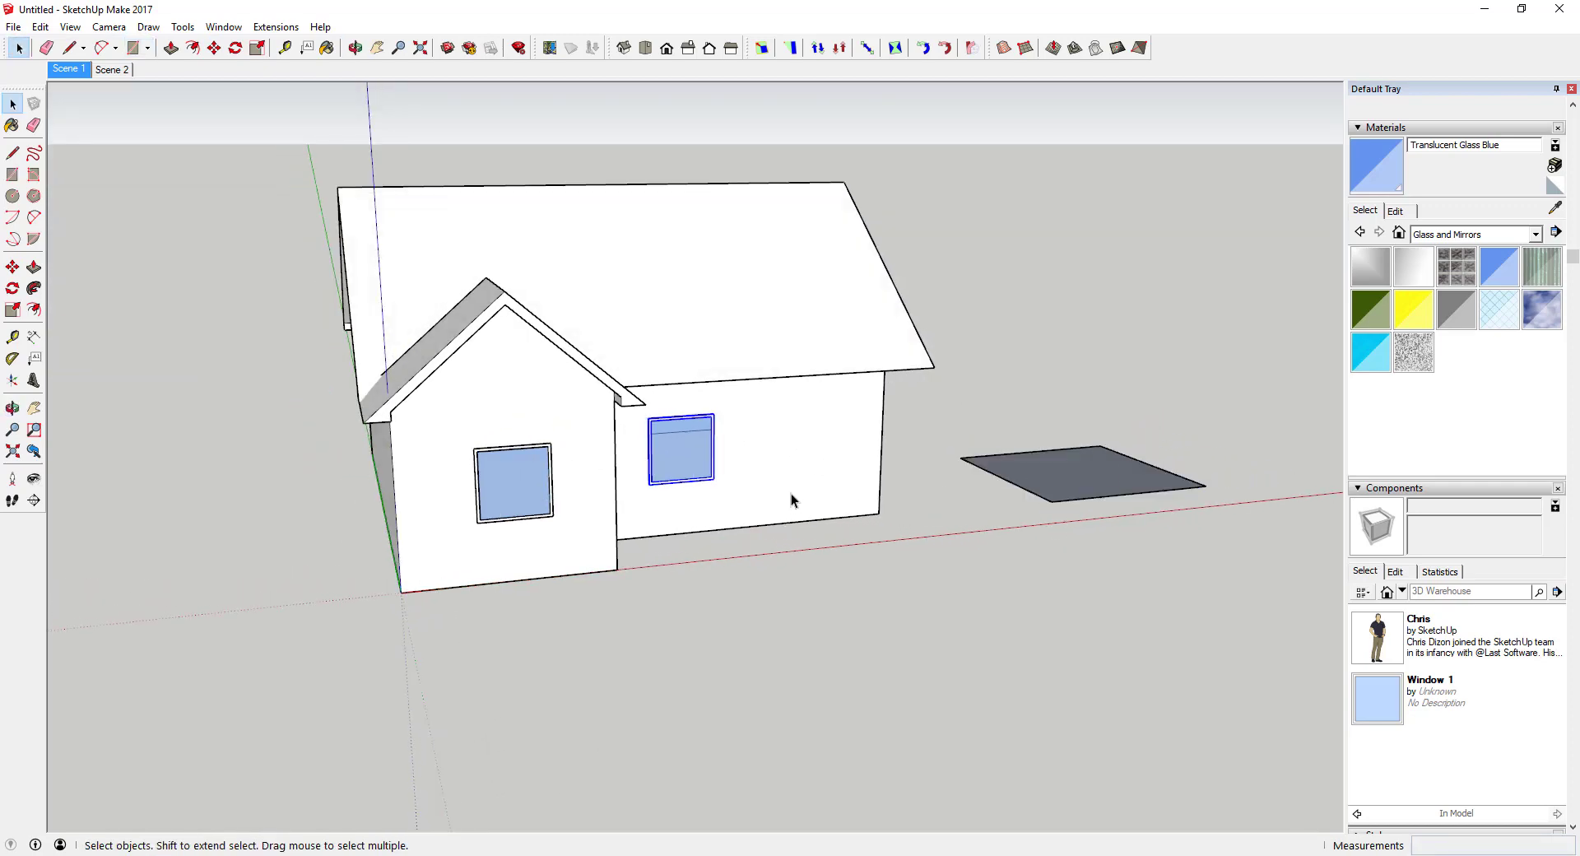
Draw a narrow rectangle with a 4' side in the middle of the ground face
scroll(1044, 461, "up", 2)
scroll(1070, 457, "up", 2)
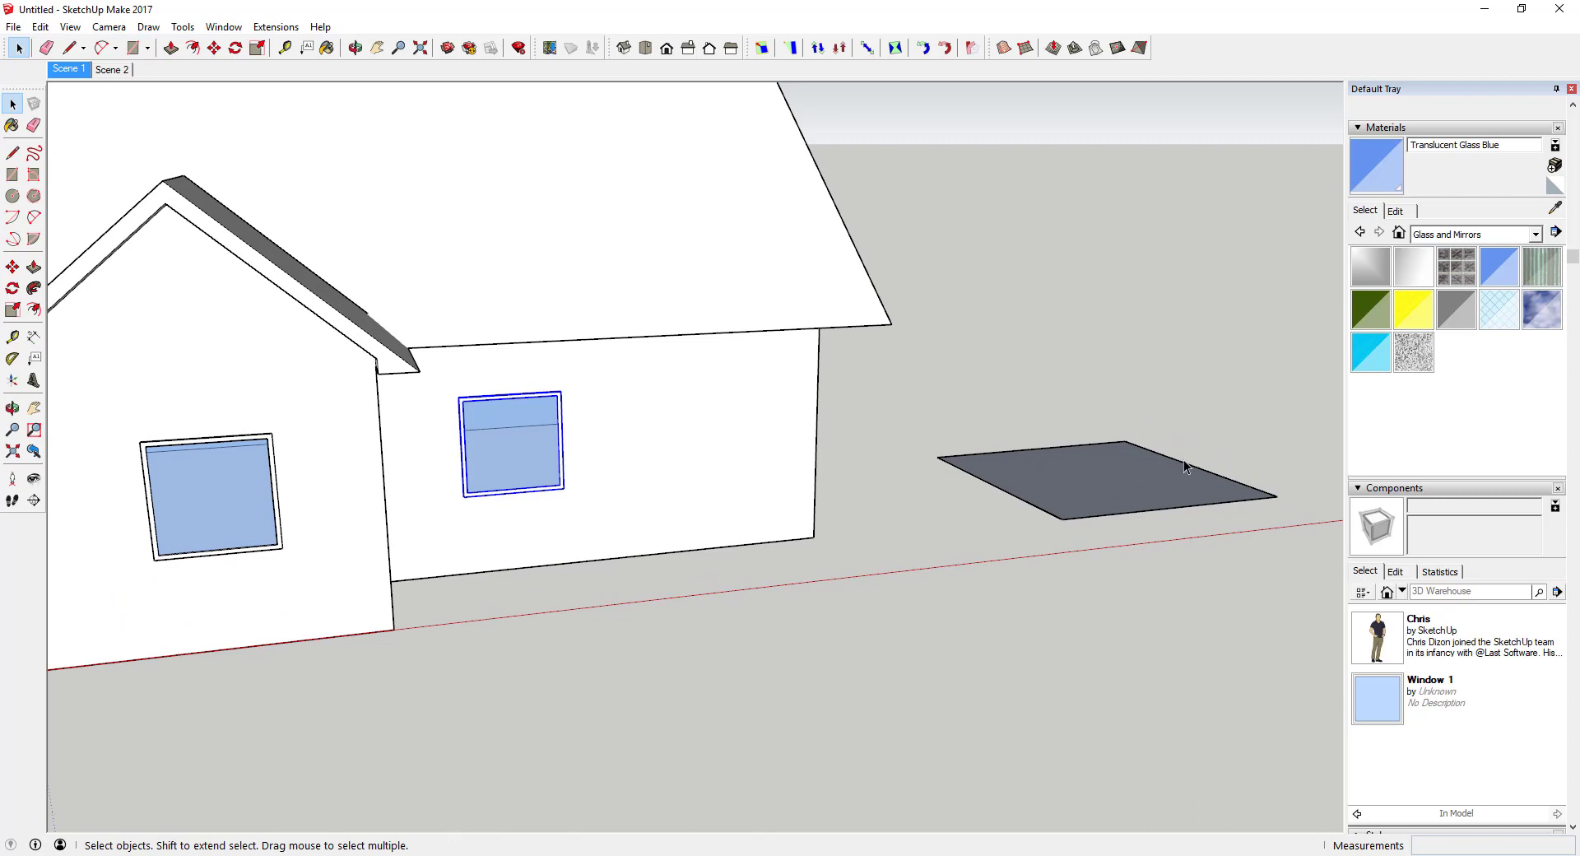
middle_click_drag(1183, 461, 1004, 630)
key("r")
left_click(1030, 593)
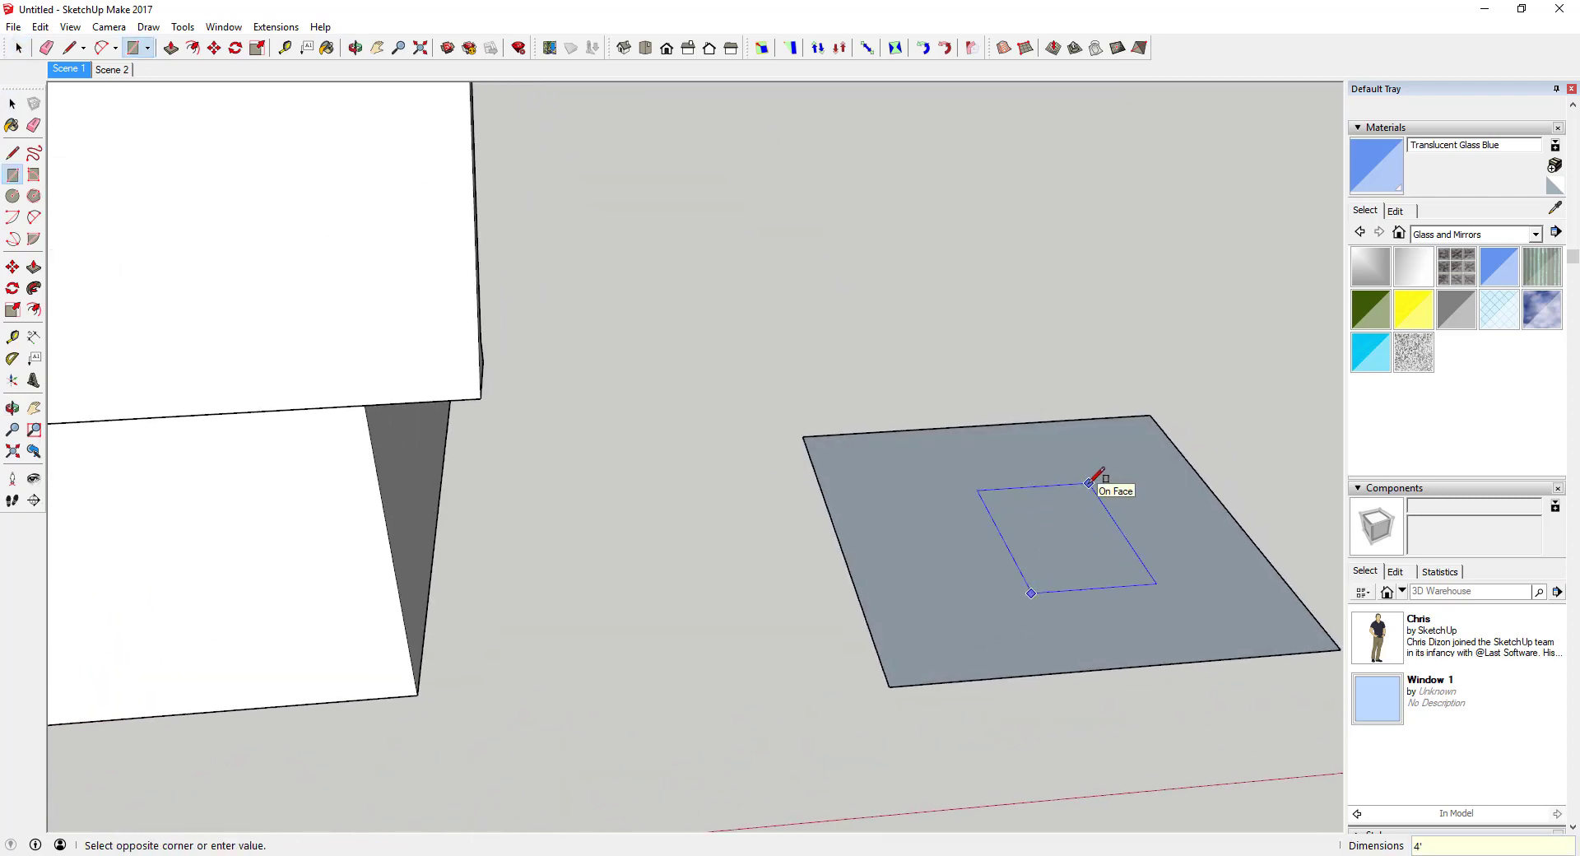
key("Return")
key("space")
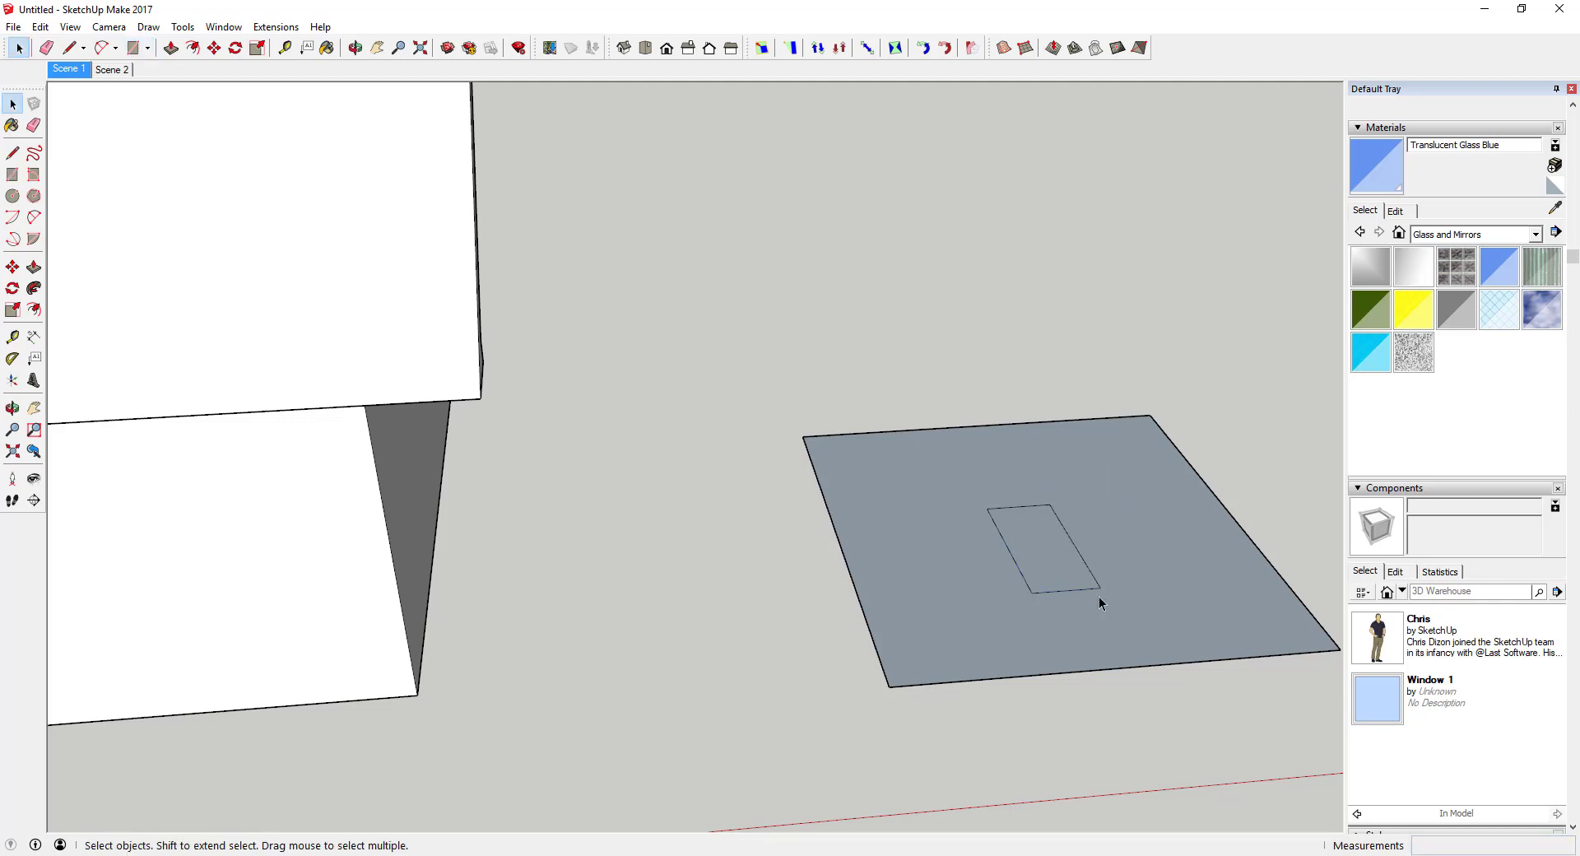
Try to pull the narrow rectangle up about 2 15/16" from the ground face, then undo it
middle_click_drag(1098, 596, 1060, 540)
key("p")
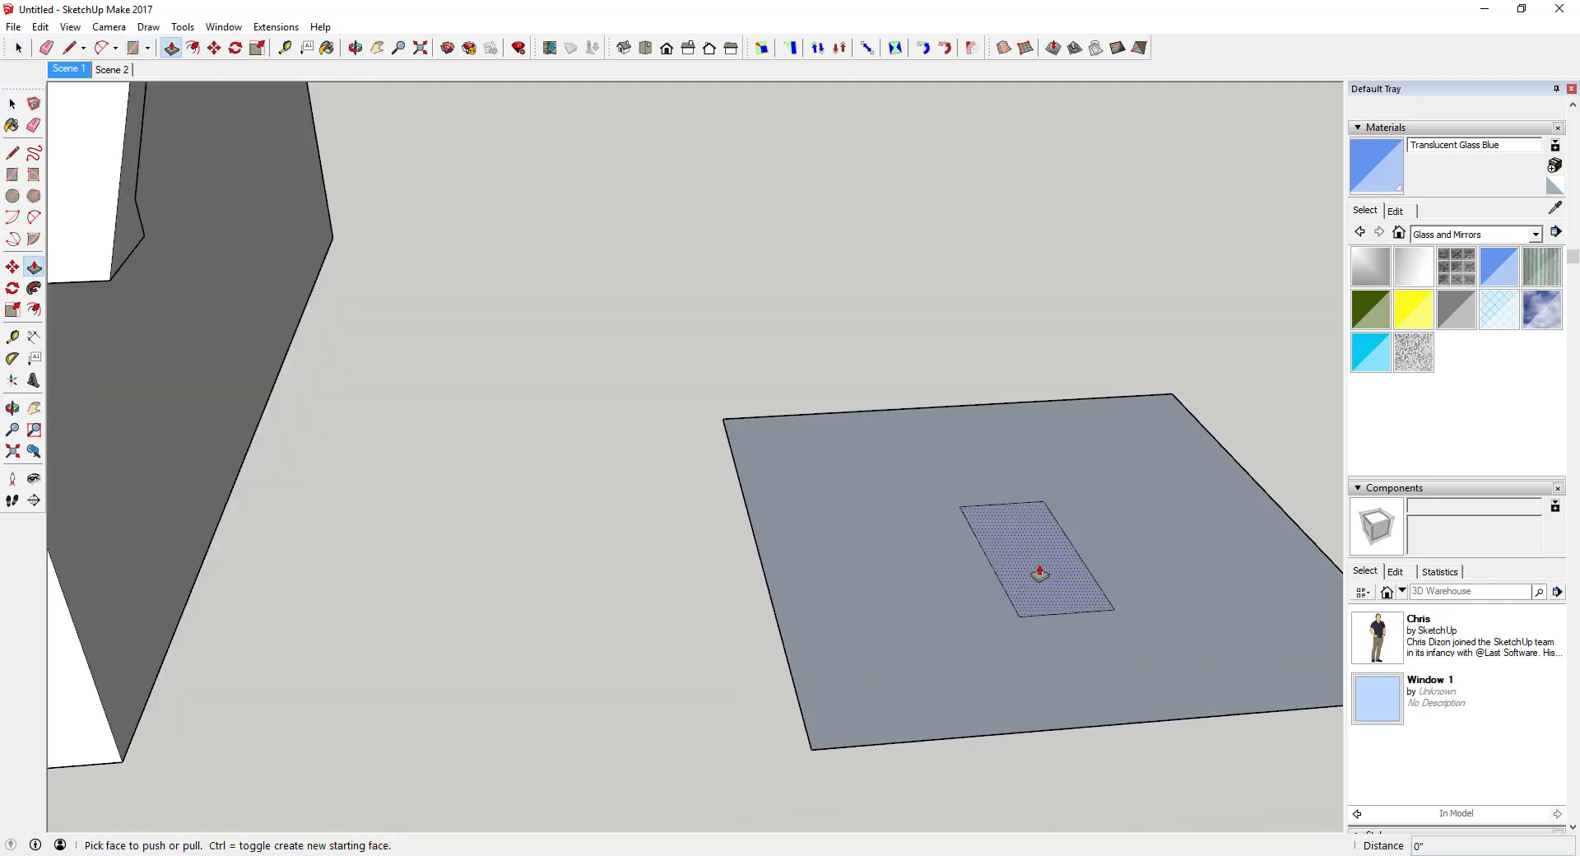
left_click(1043, 571)
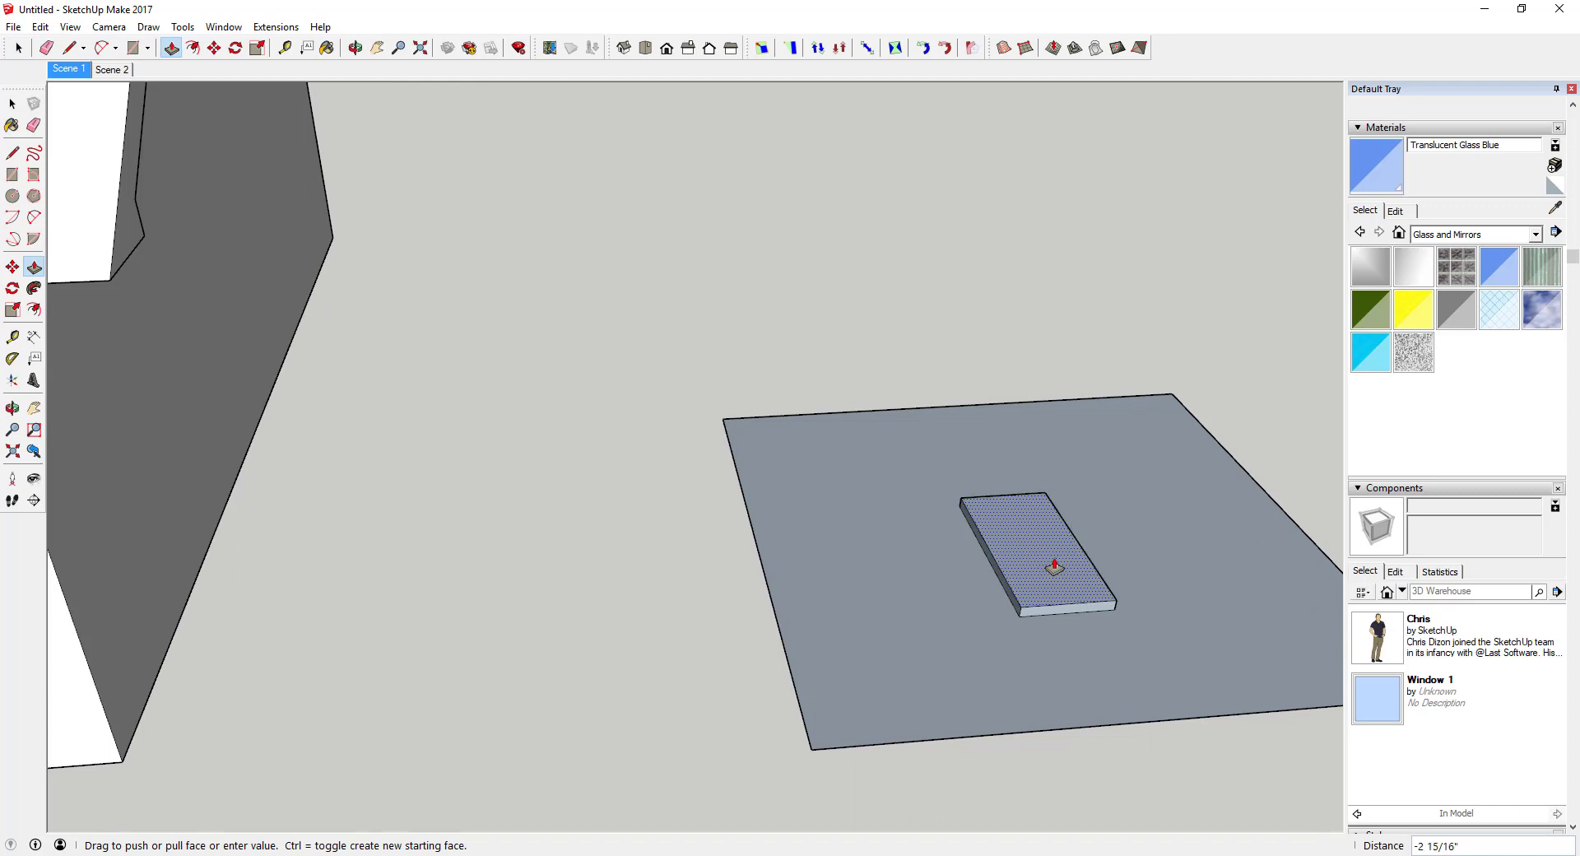
left_click(1054, 566)
key("space")
middle_click_drag(1065, 567, 1030, 545)
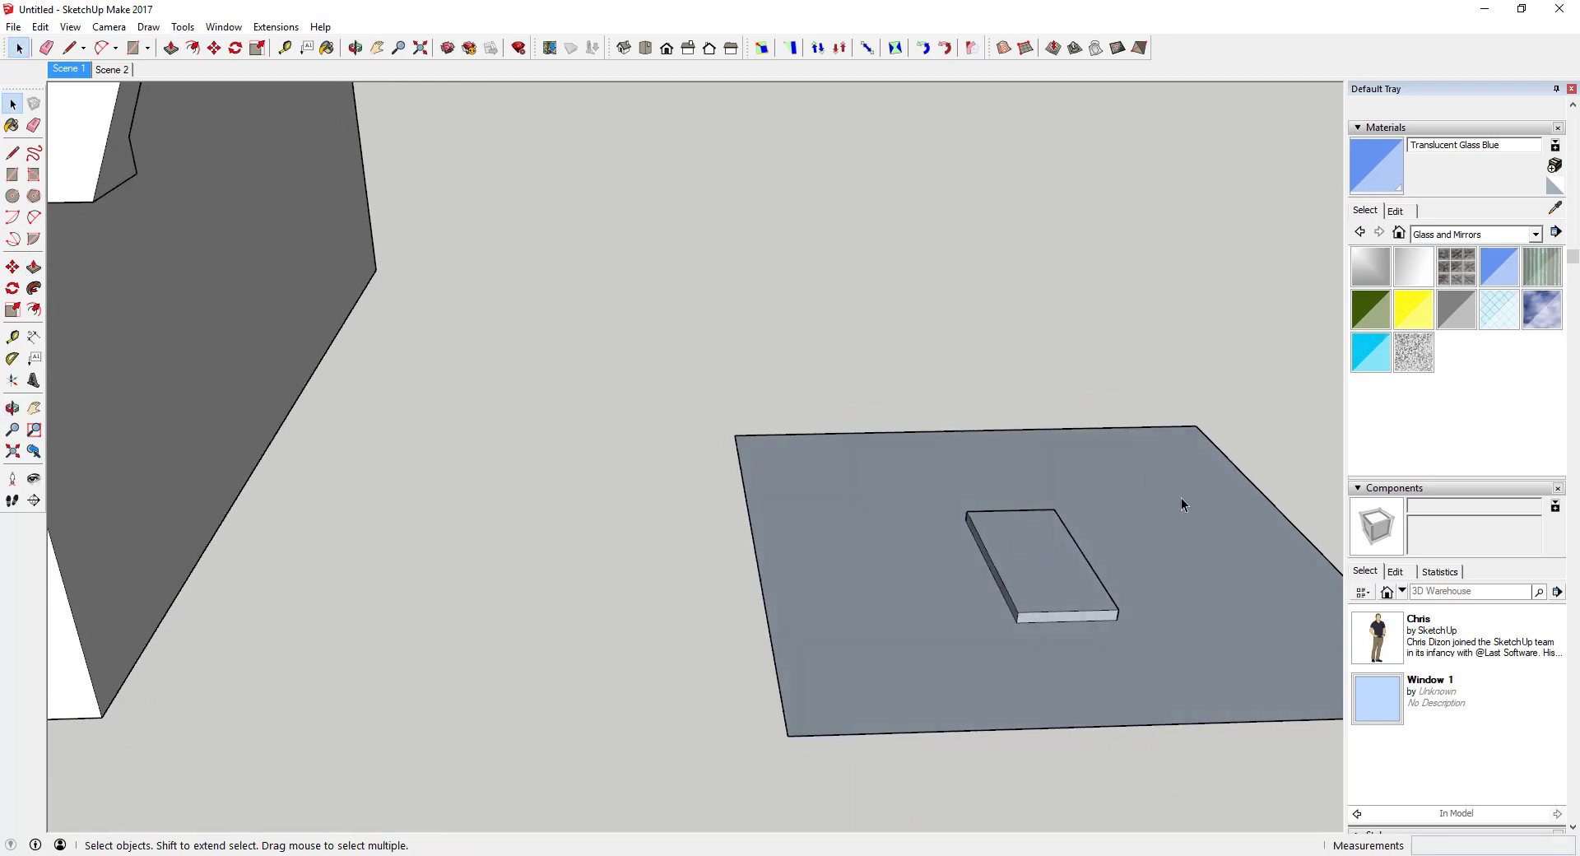
key("ctrl+z")
Offset the narrow rectangle inward for a frame and recess its inner face about 1 7/16"
key("p")
left_click(1053, 582)
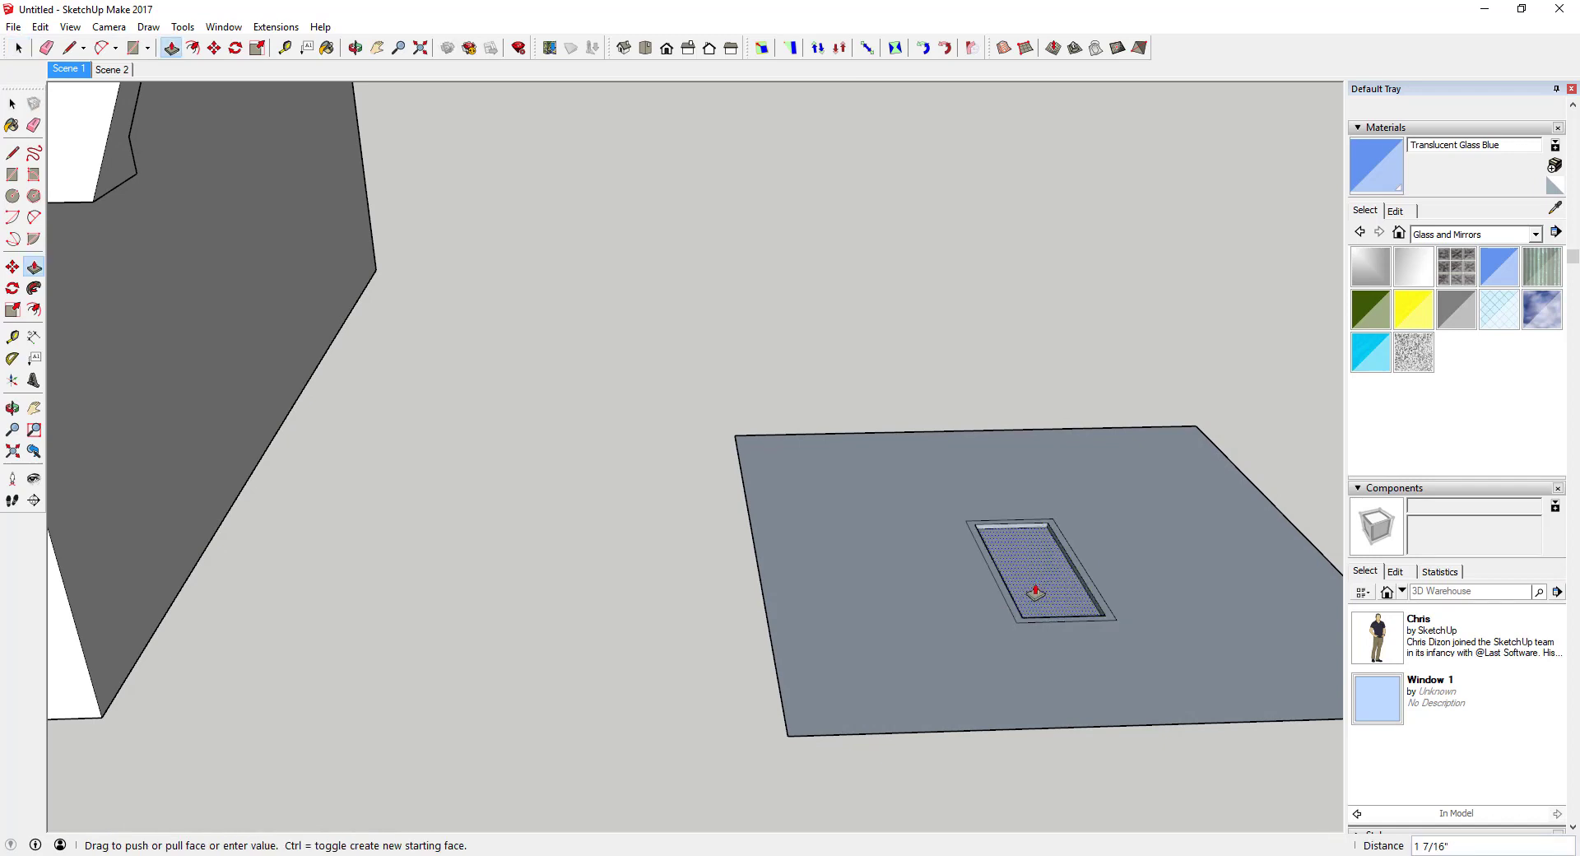
left_click(1034, 587)
key("space")
Paint the recessed pane with Translucent Glass Blue and reverse the faces of the small window
left_click(1494, 271)
left_click(1051, 547)
key("space")
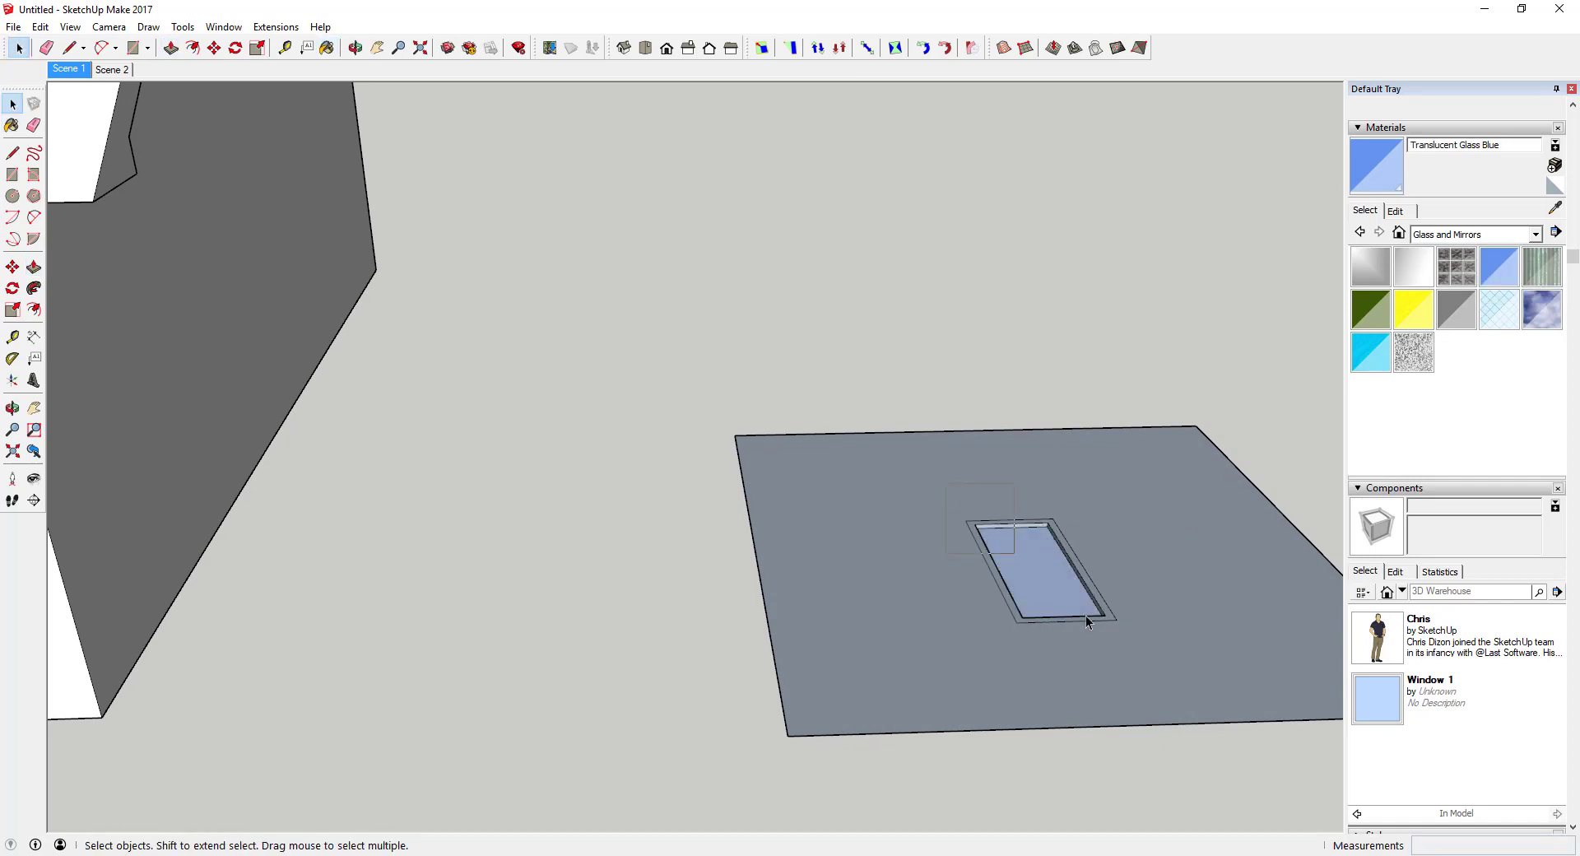
double_click(1034, 598)
right_click(1094, 598)
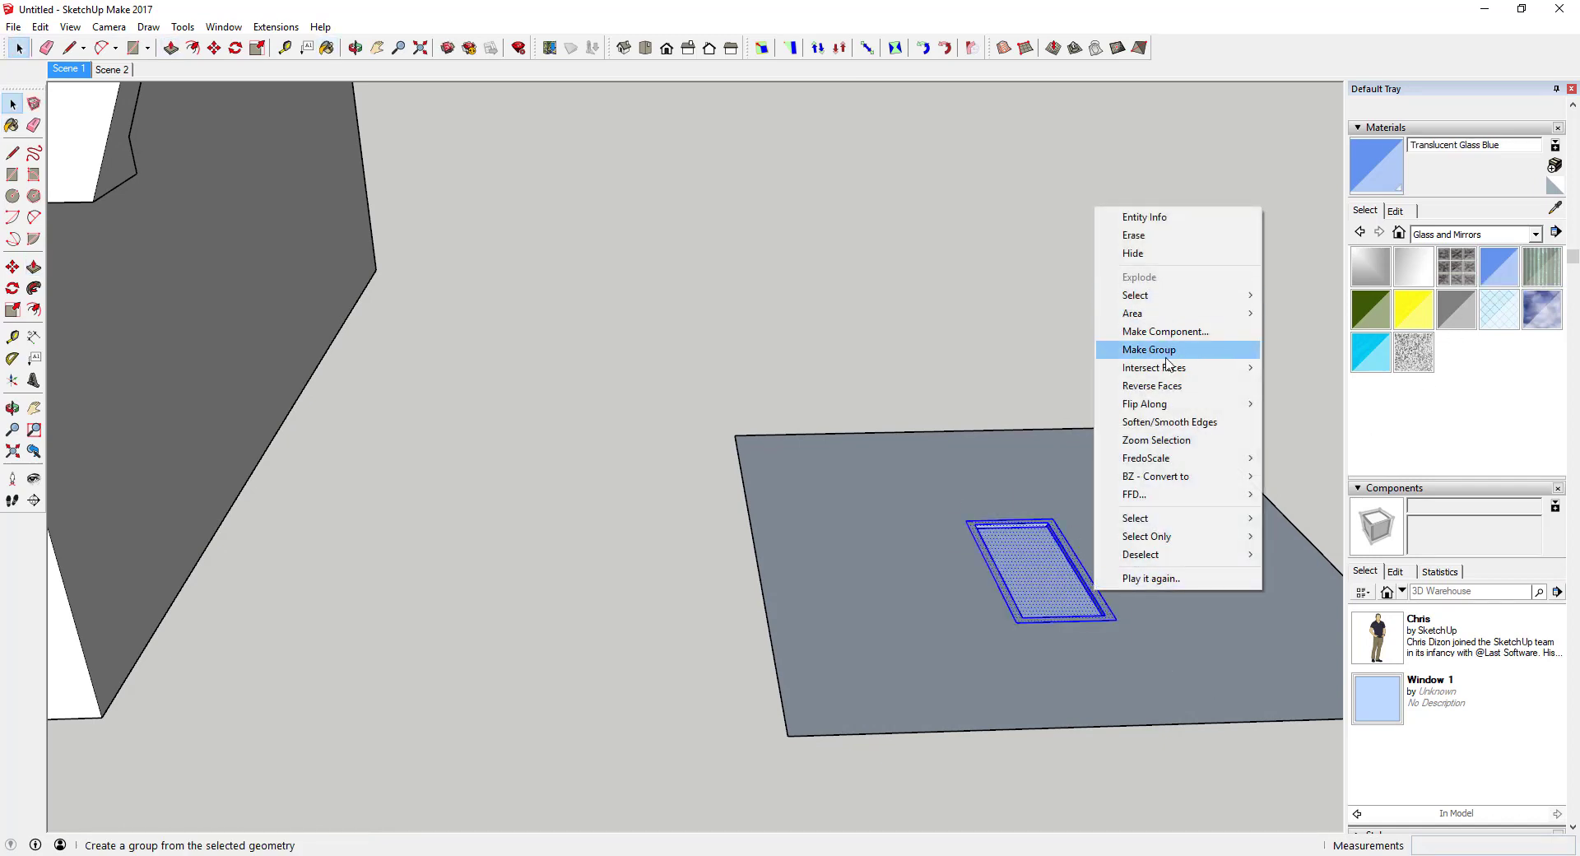
left_click(1156, 383)
left_click(914, 471)
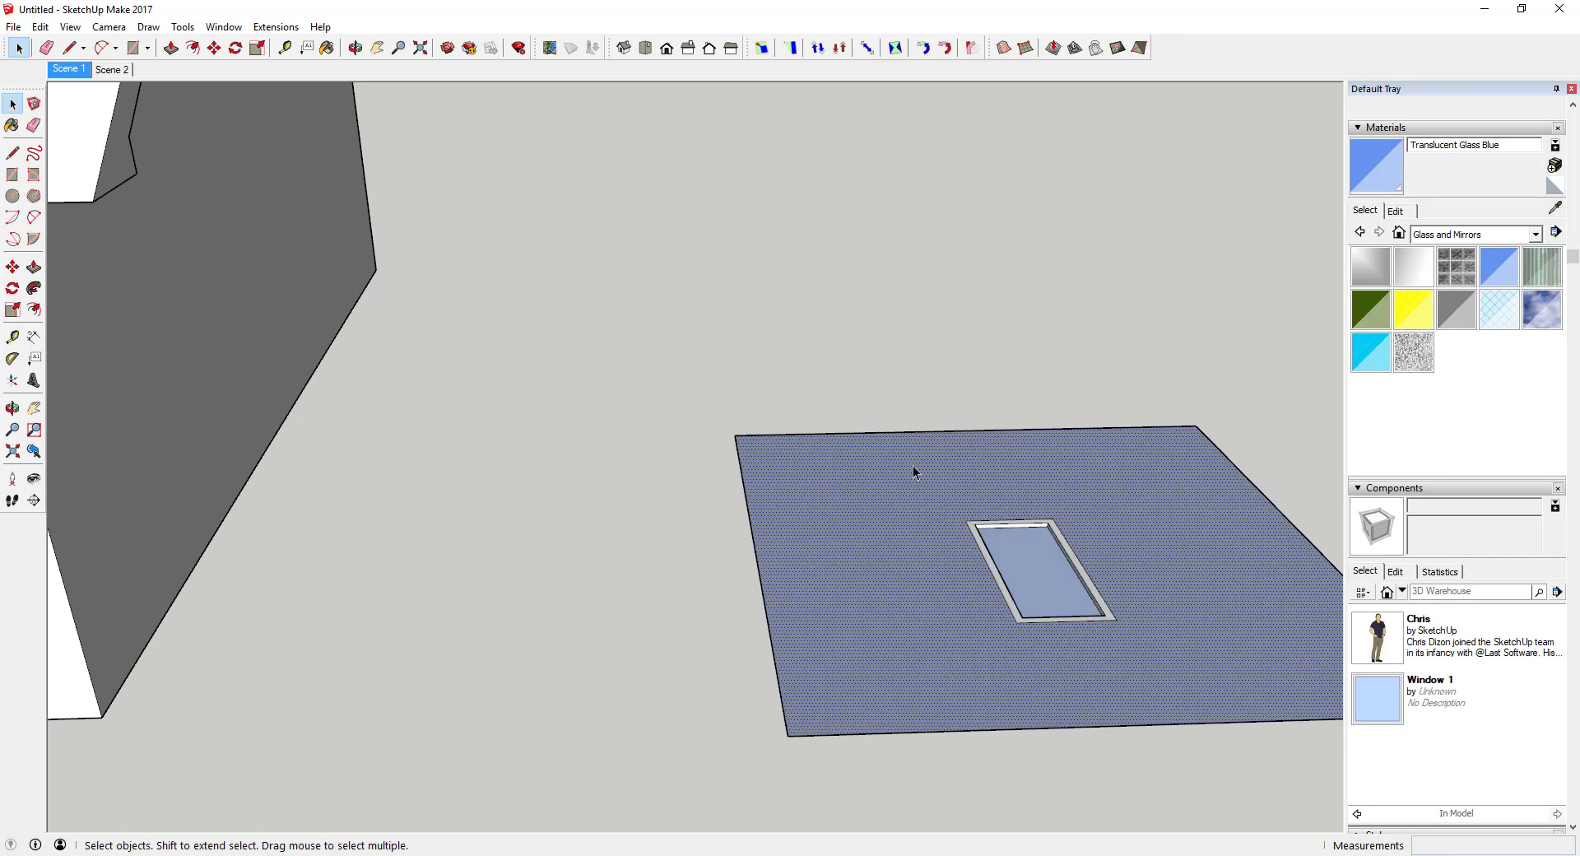
Make the small window a component named Window Small, with Glue to set to Any and Cut opening enabled
double_click(1068, 603)
right_click(1058, 588)
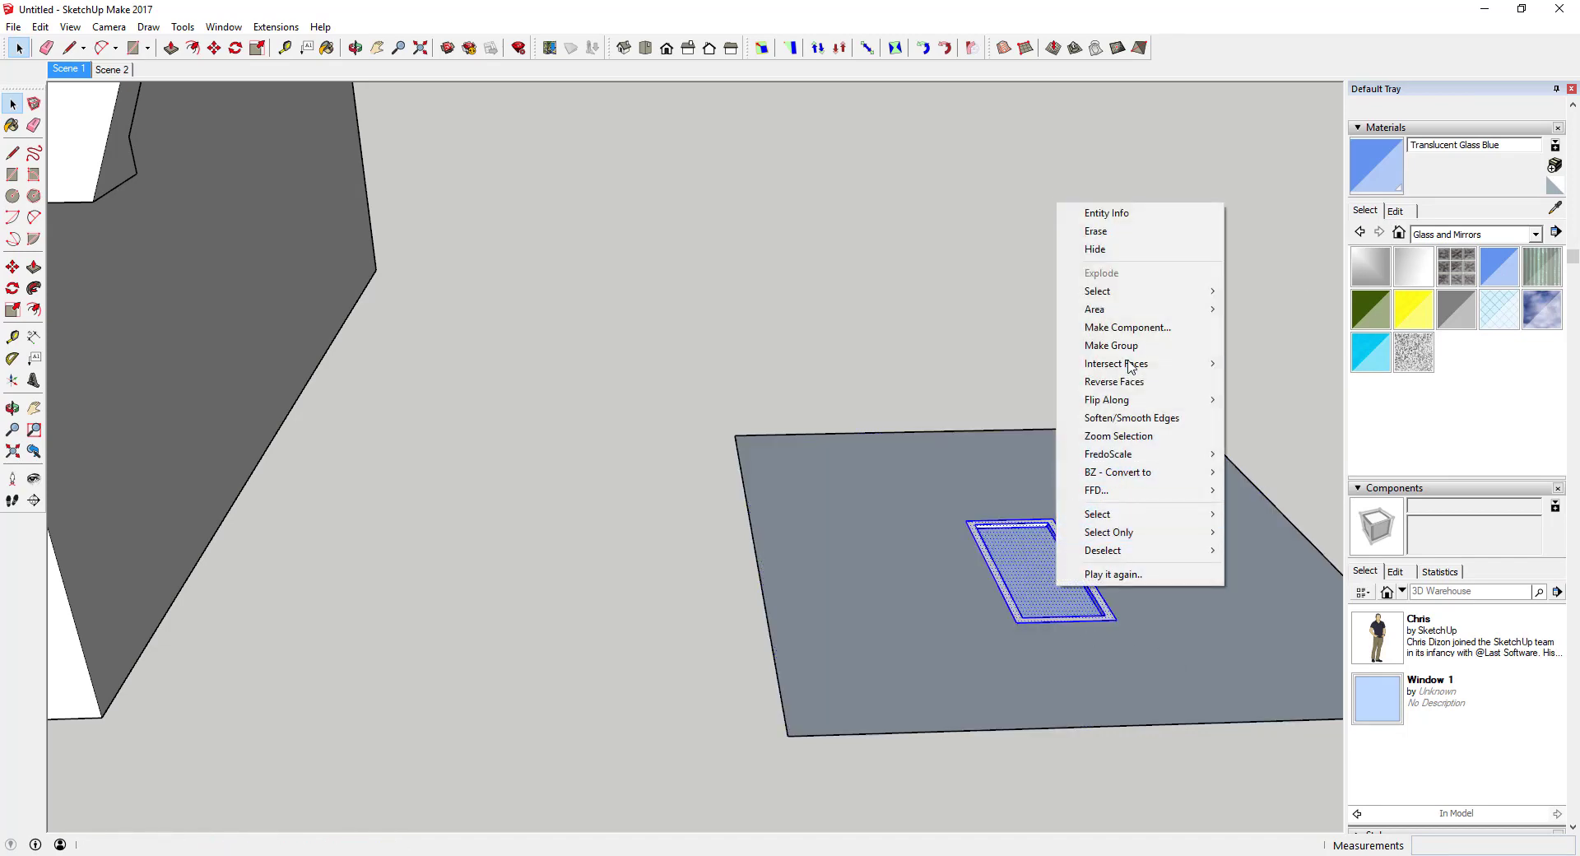
left_click(1135, 329)
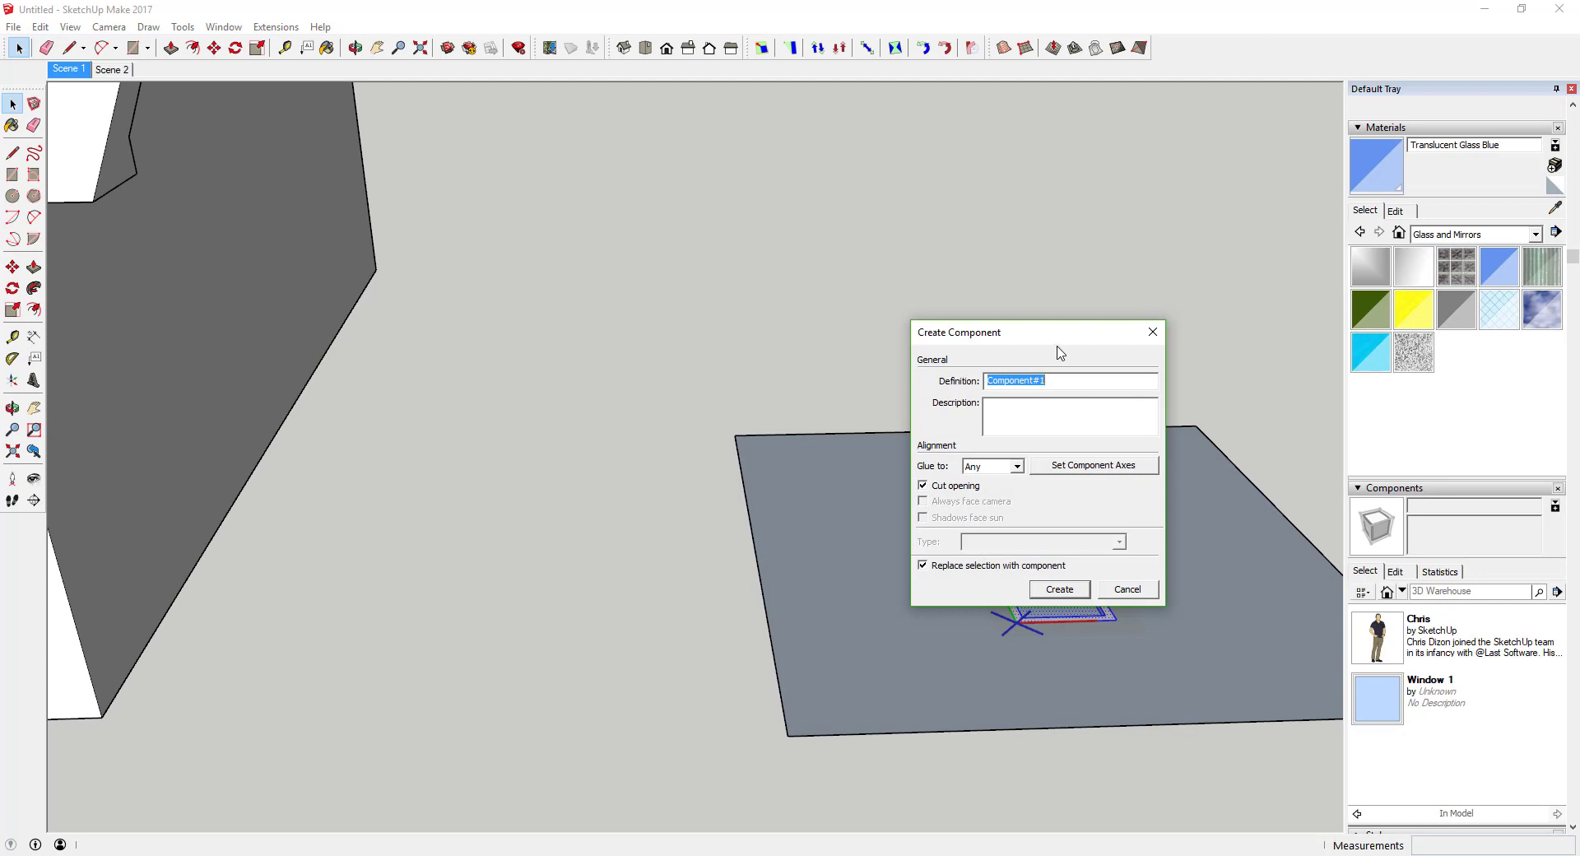
left_click_drag(1059, 352, 822, 385)
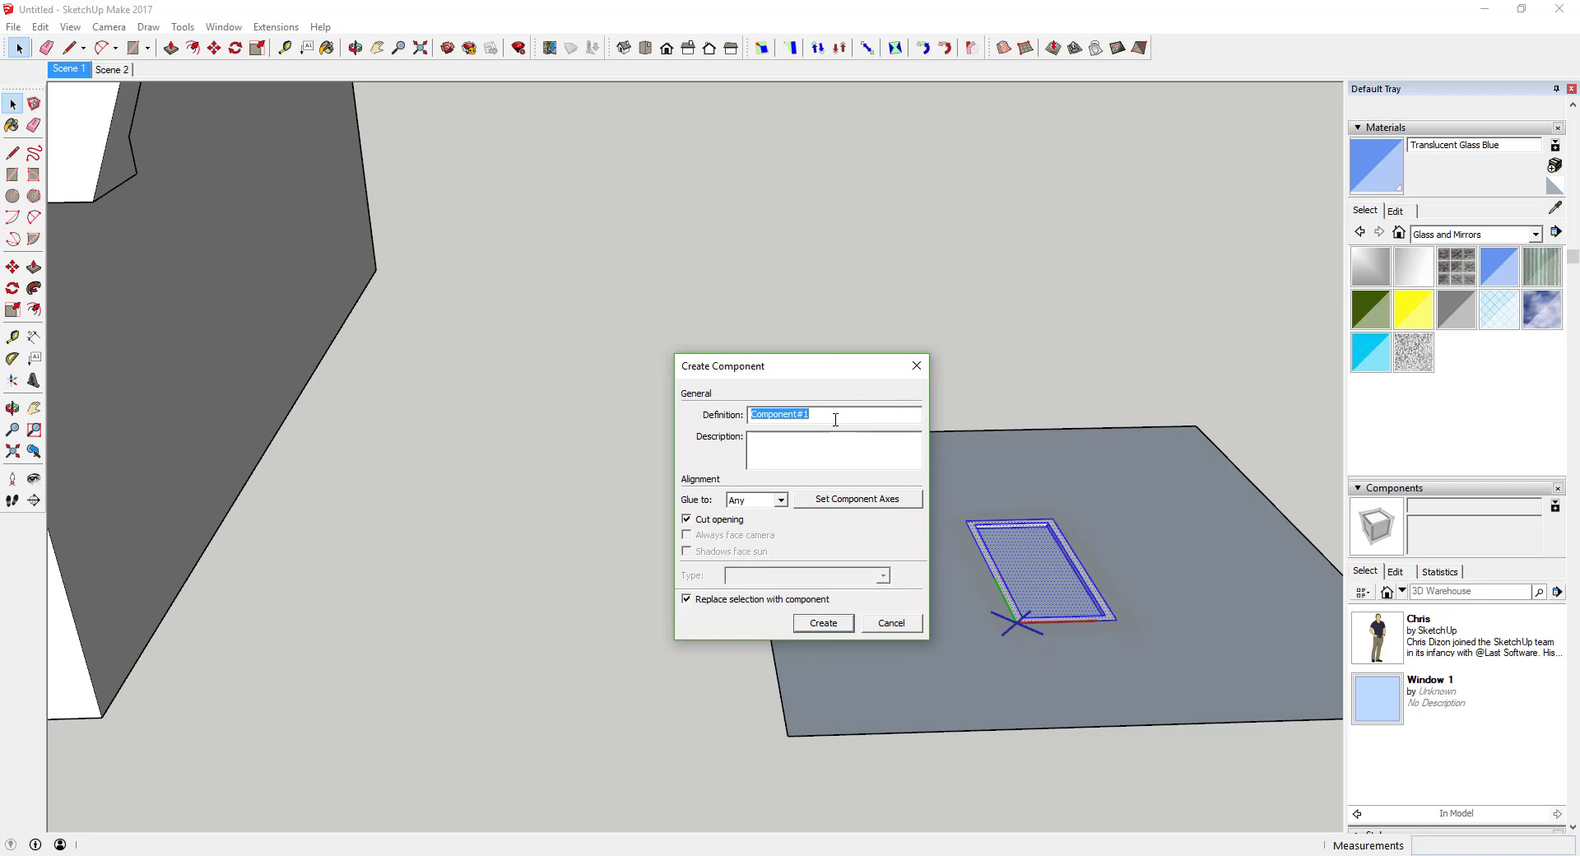
type("Window Small")
left_click(822, 623)
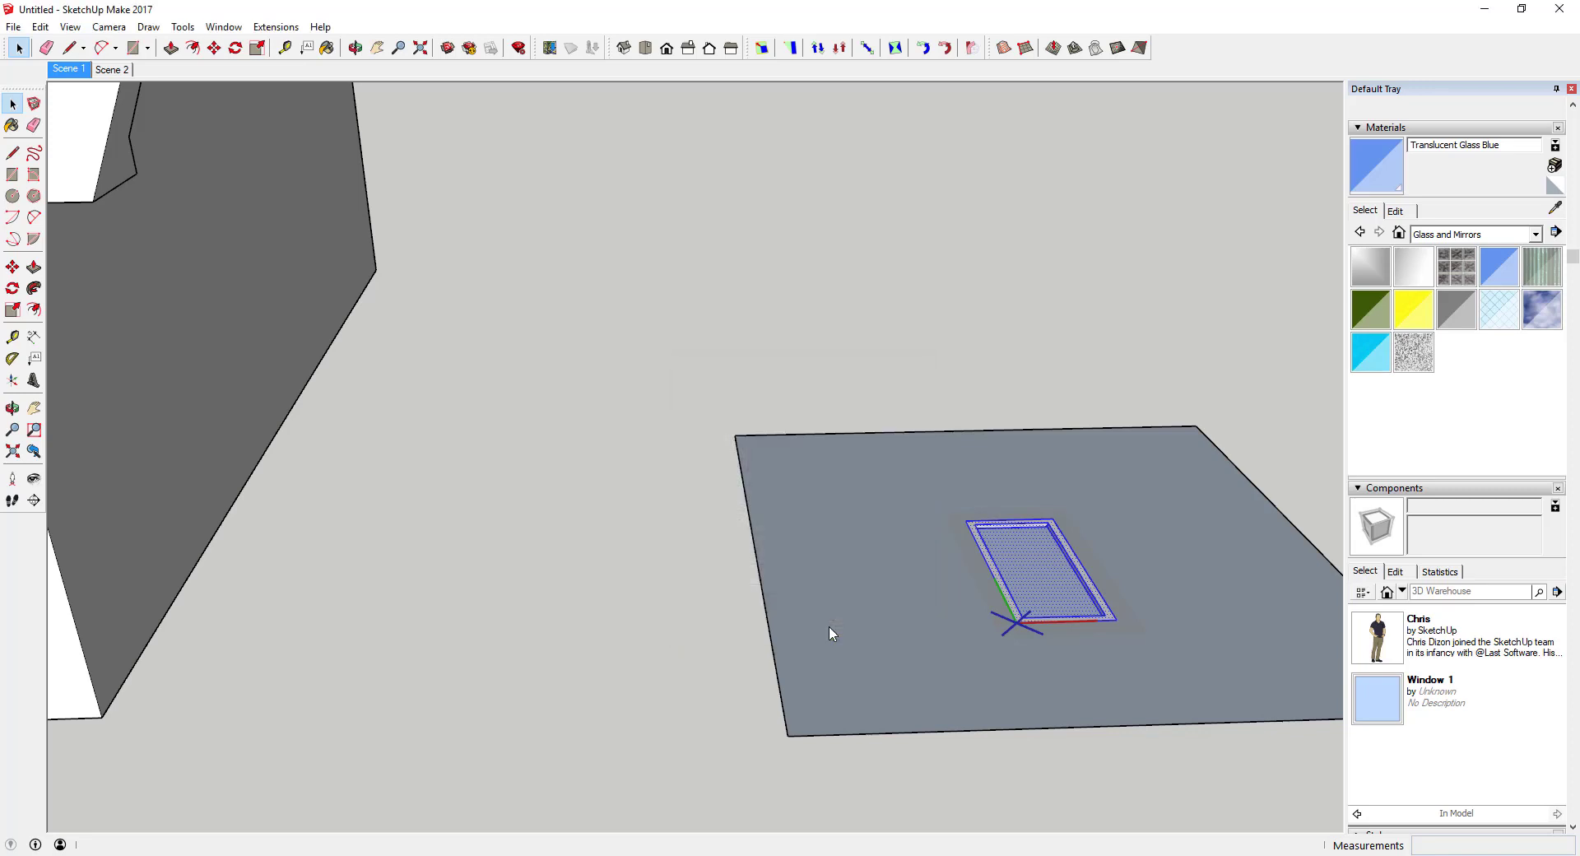
Place a Window Small component on the long front wall, between the larger window and the outer corner
middle_click_drag(895, 540, 1183, 611)
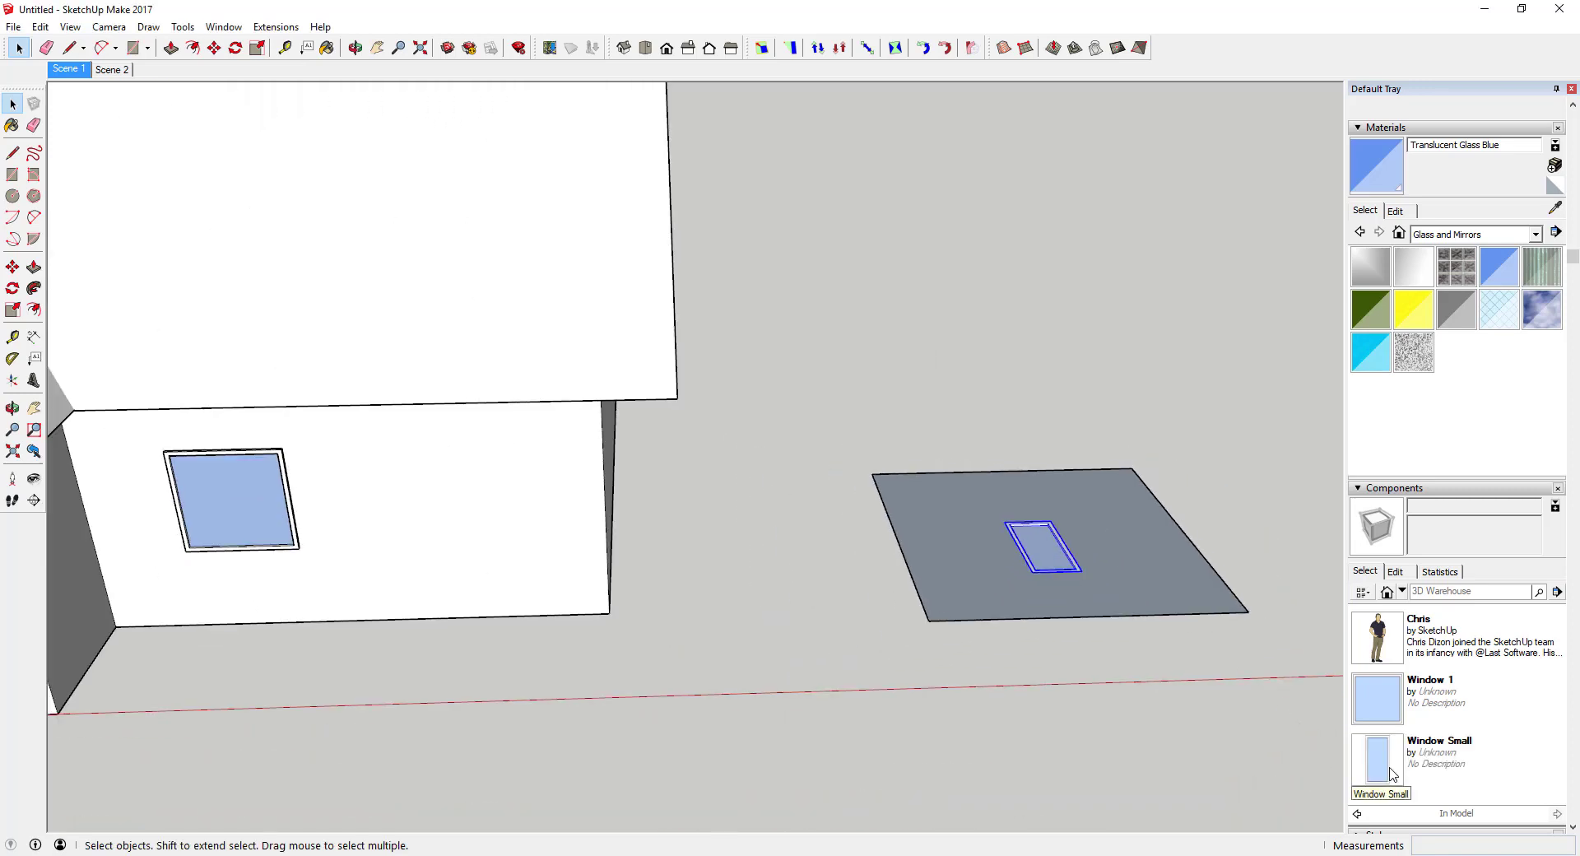
left_click(1456, 757)
left_click(433, 533)
middle_click_drag(434, 525, 620, 370)
scroll(505, 469, "up", 3)
Examine from several angles how the small and large windows sit in their openings in the front wall
mouse_move(504, 469)
middle_mouse_down()
mouse_move(469, 447)
mouse_move(493, 447)
middle_mouse_up()
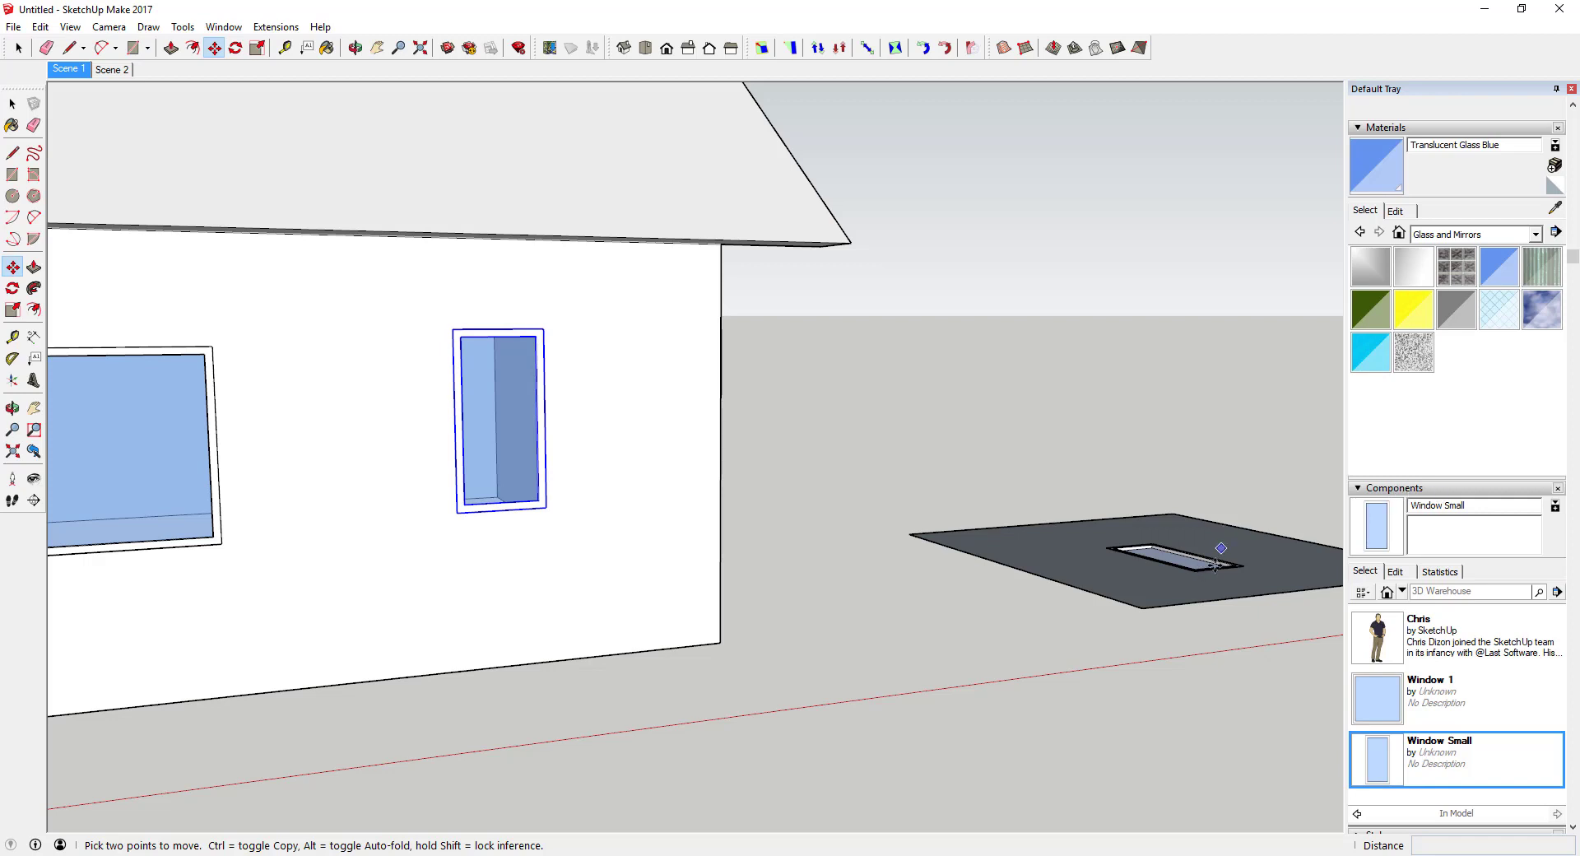
middle_click_drag(1234, 565, 1218, 568)
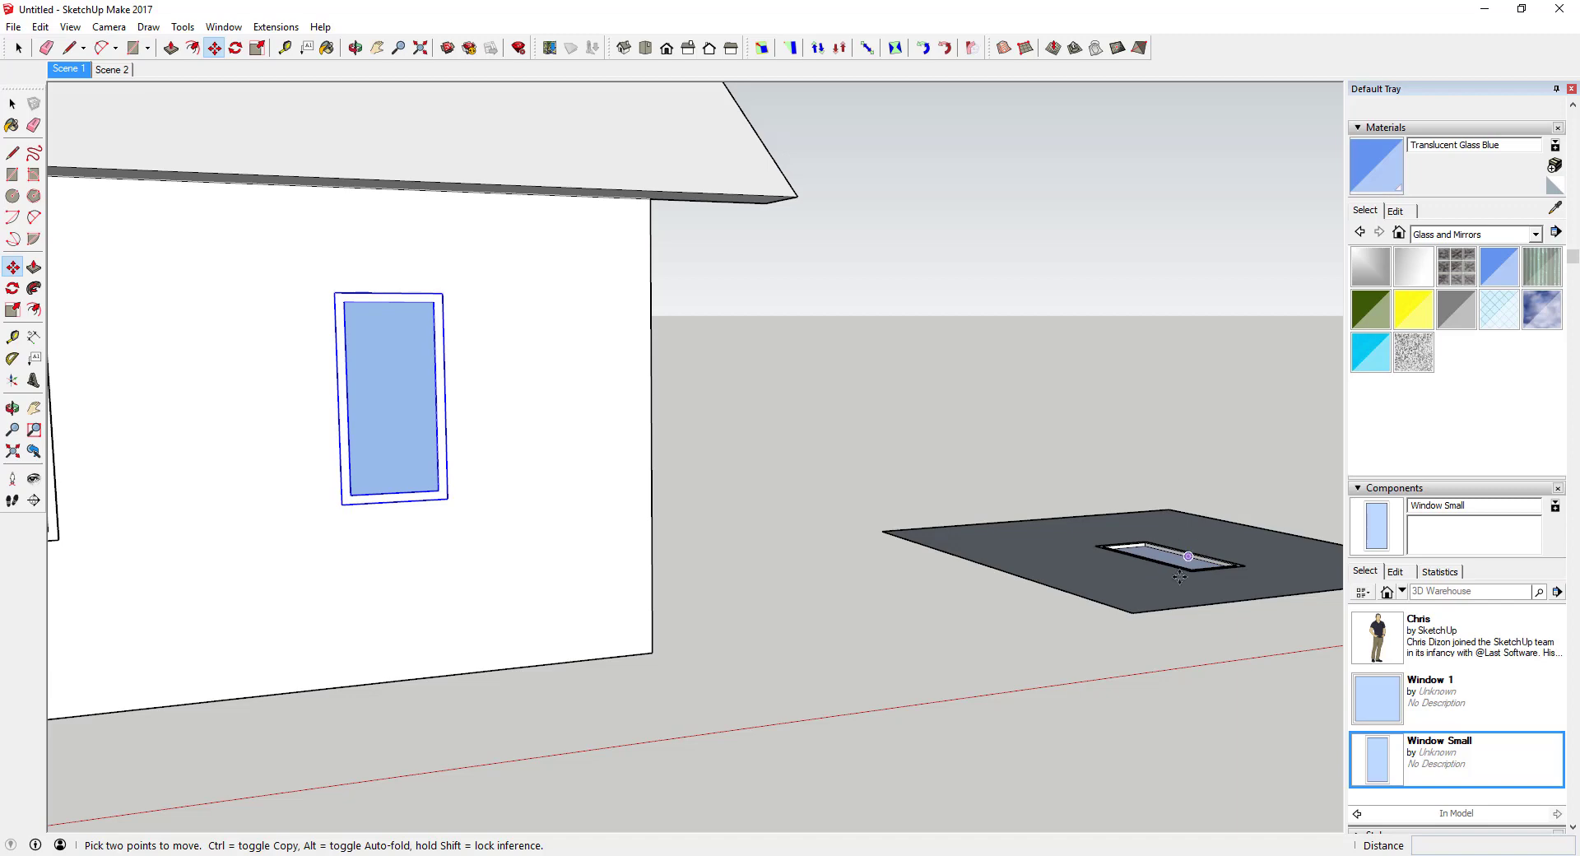
middle_click_drag(413, 470, 585, 398)
scroll(559, 414, "up", 3)
scroll(585, 399, "down", 5)
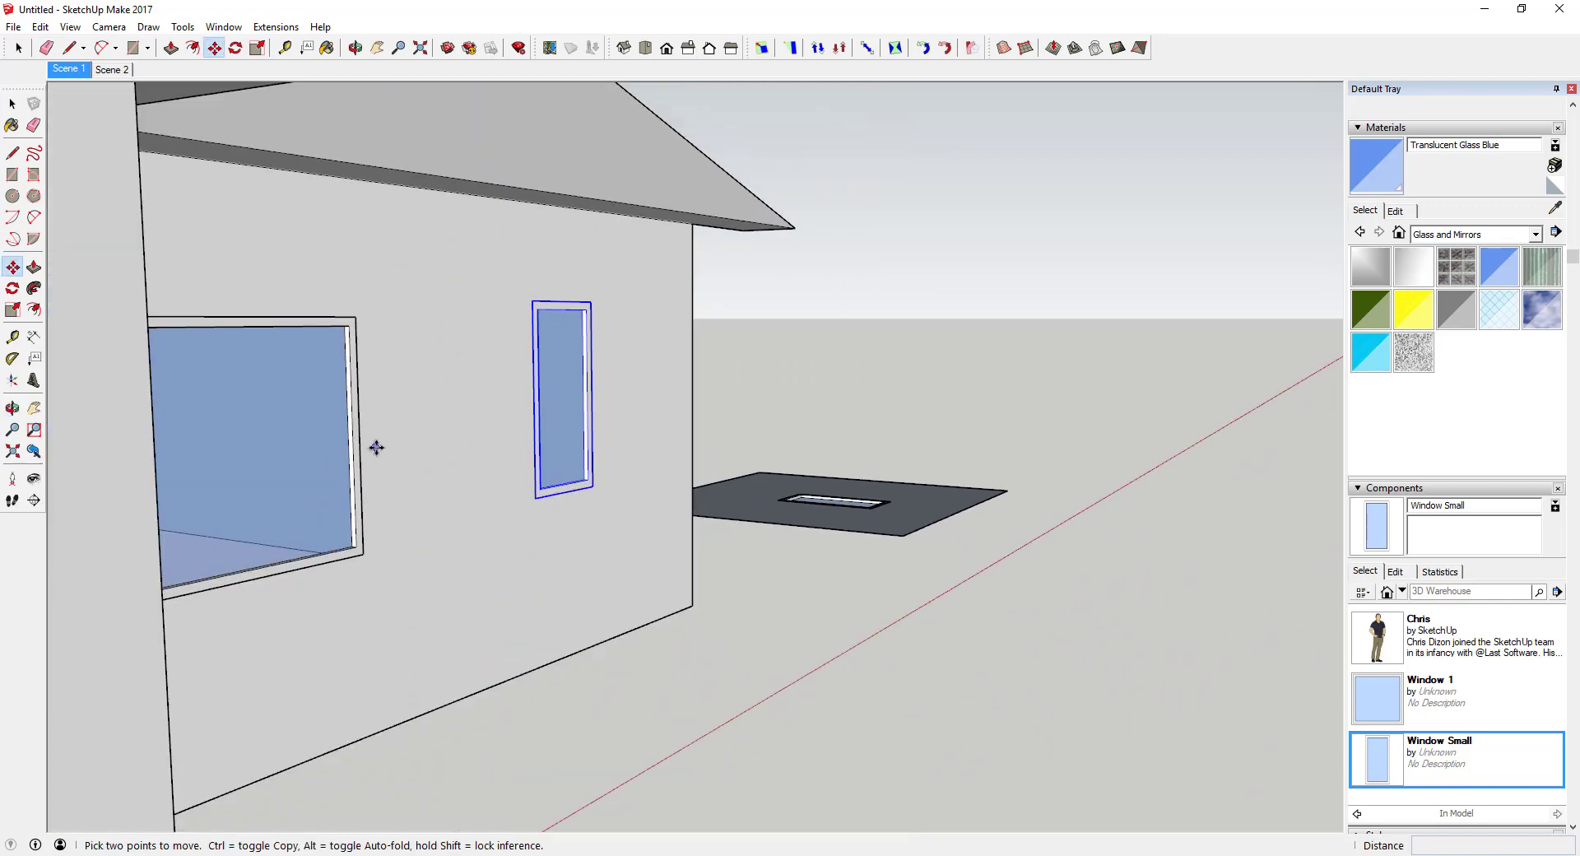
scroll(315, 447, "up", 2)
scroll(346, 444, "up", 3)
middle_click_drag(377, 441, 342, 441)
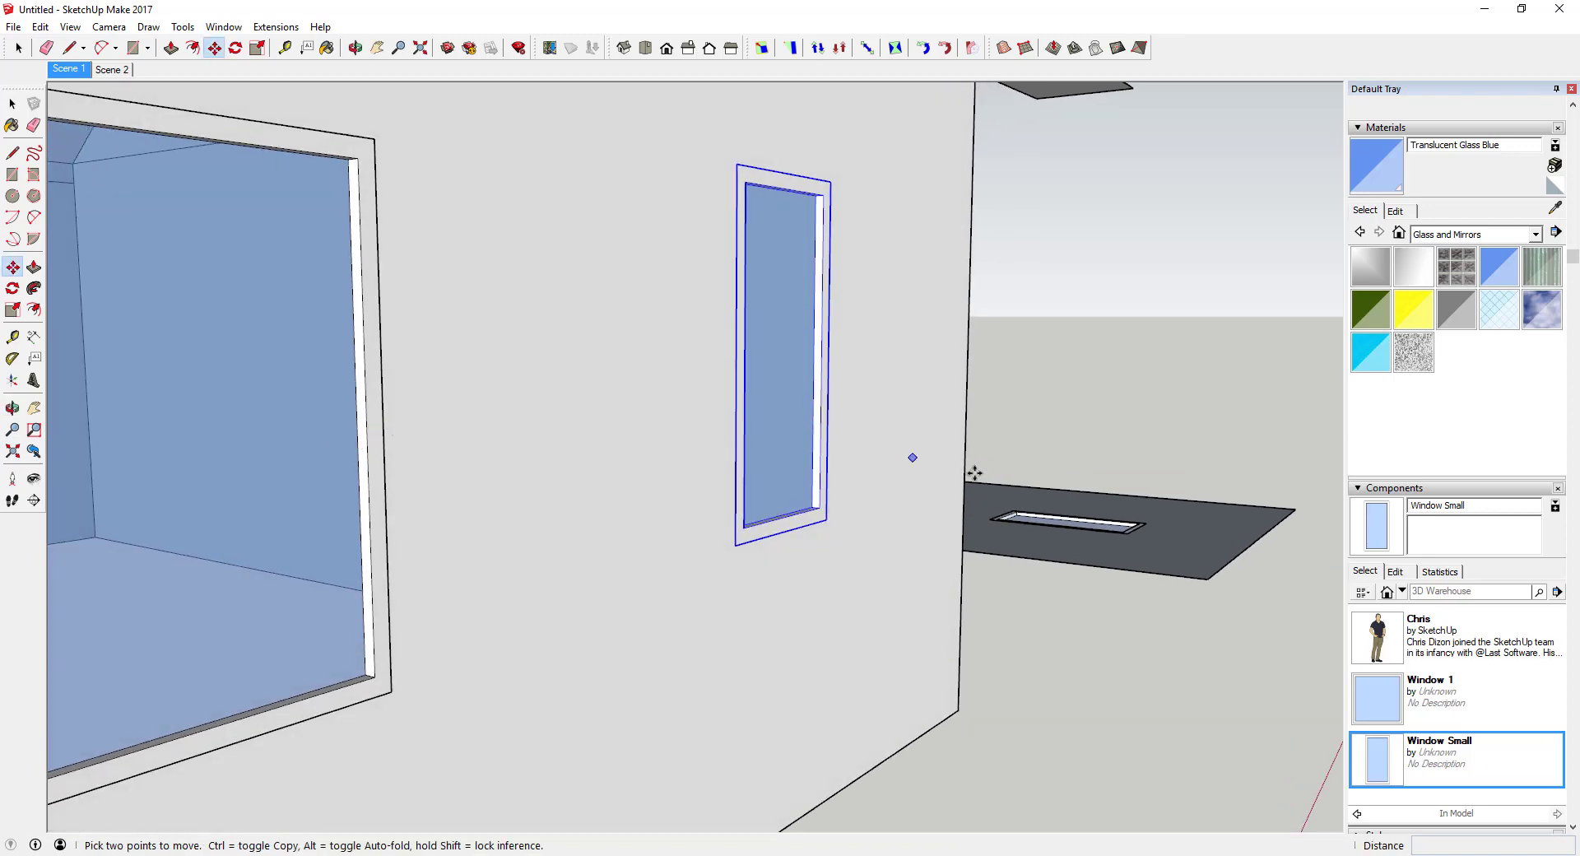
middle_click_drag(1125, 496, 646, 292)
Open Window Small for editing and extrude its frame slightly out from the wall
key("space")
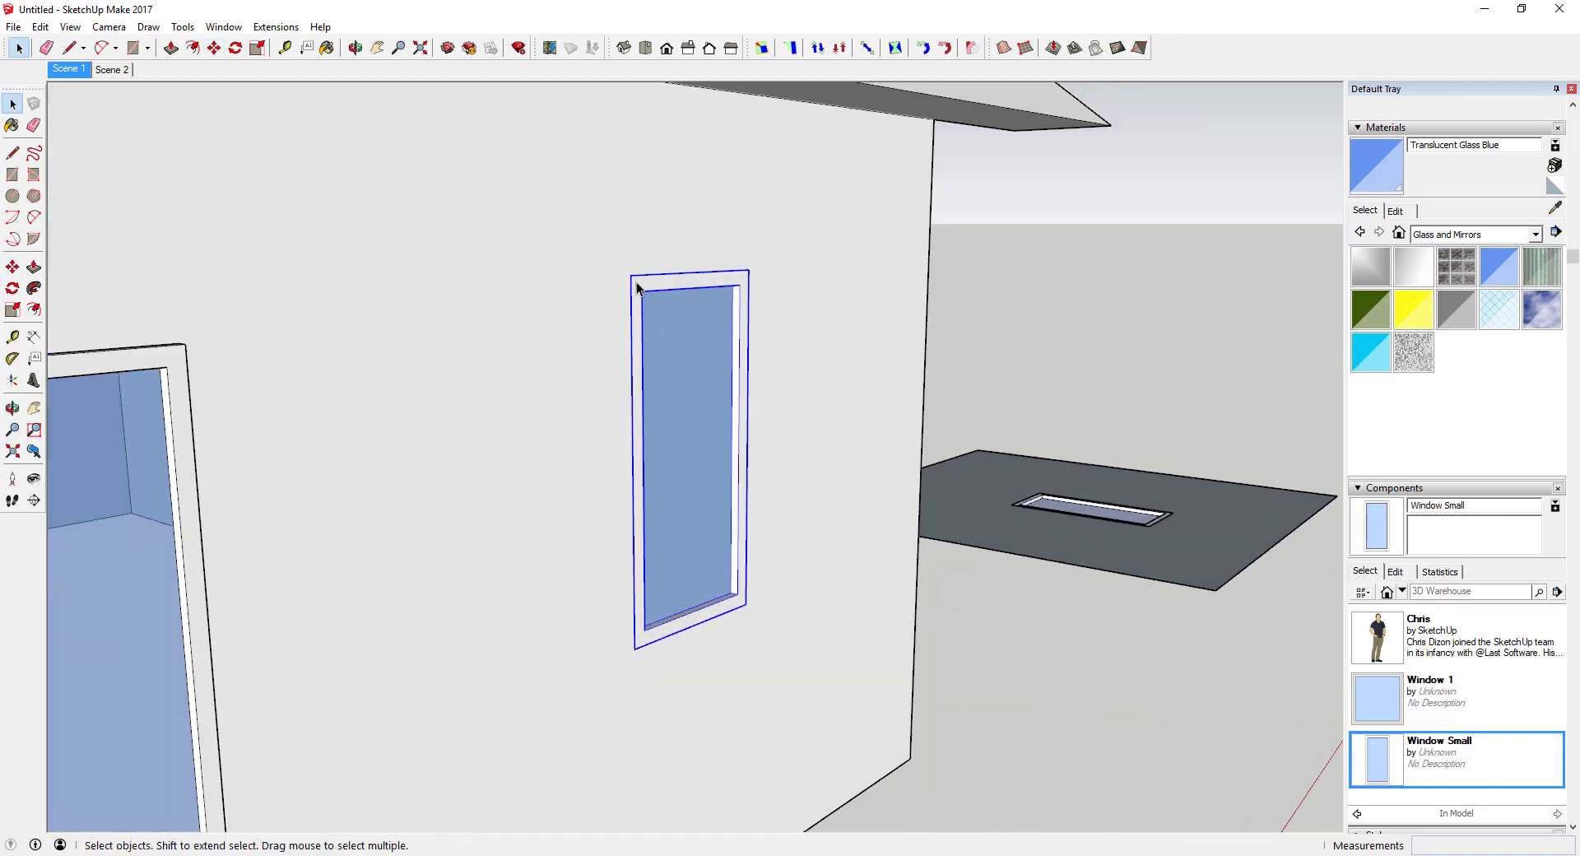
double_click(638, 288)
key("p")
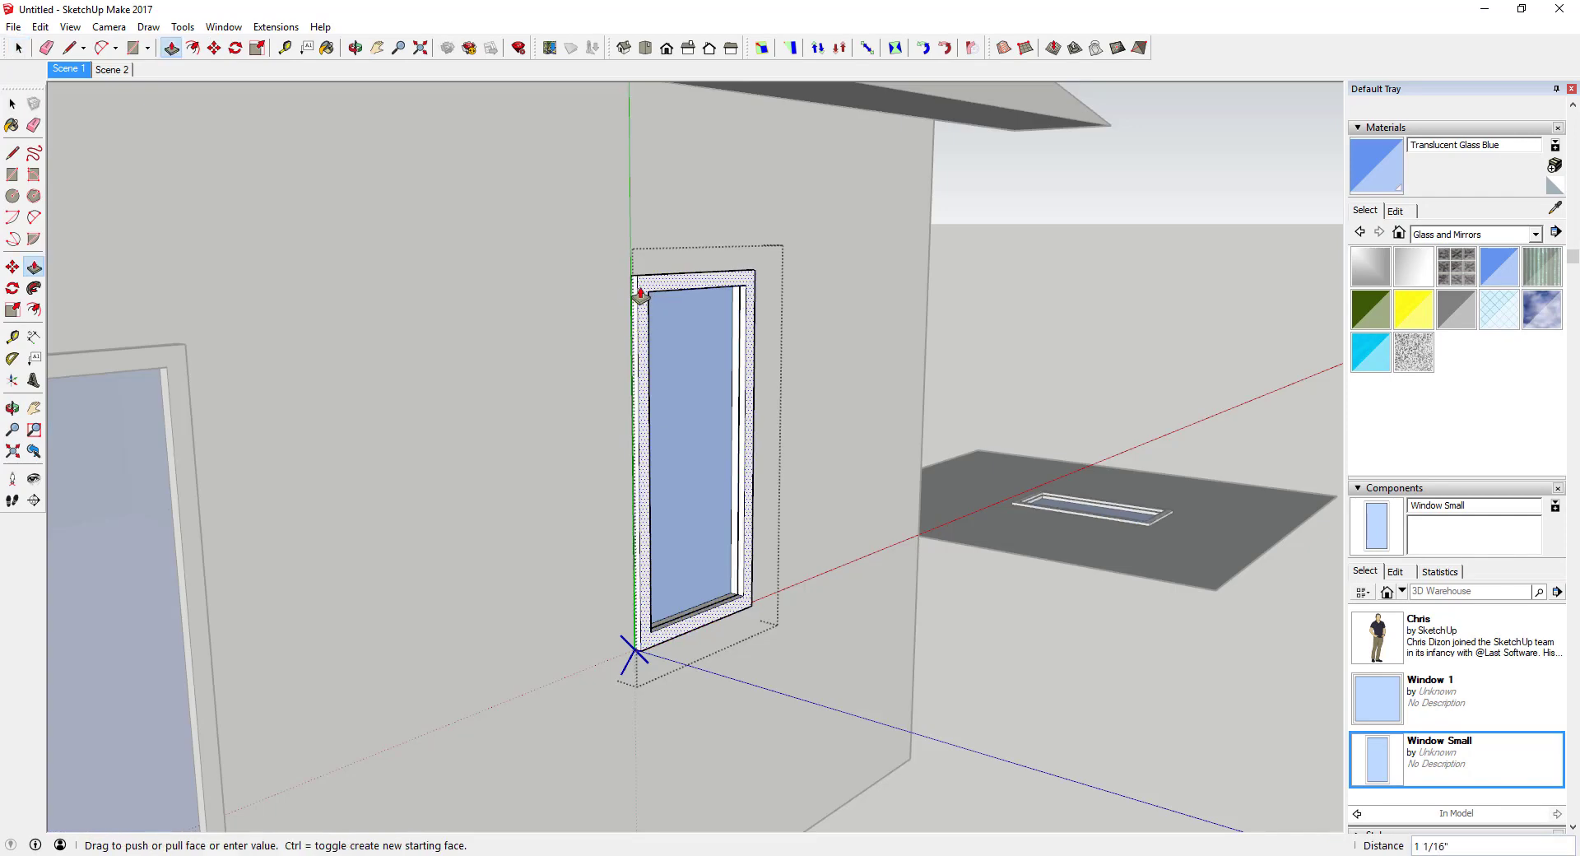
left_click(635, 293)
left_click(638, 294)
key("space")
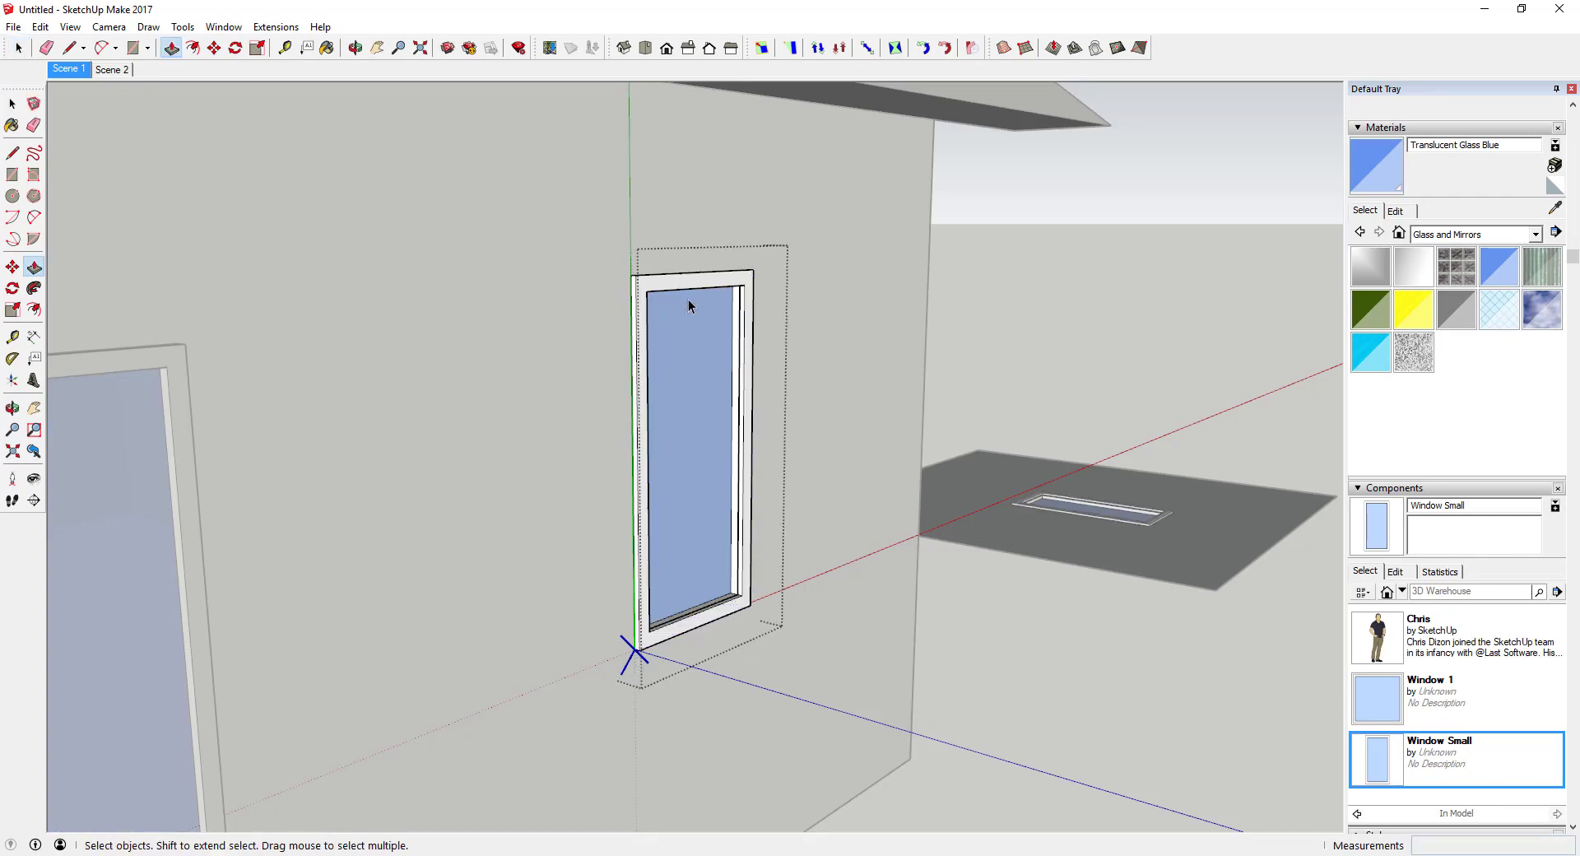
Move Window Small about 1' 2 3/4" on the long front wall and check its position on the house
scroll(546, 452, "up", 5)
left_click(546, 452)
key("m")
left_click(544, 448)
scroll(568, 346, "down", 5)
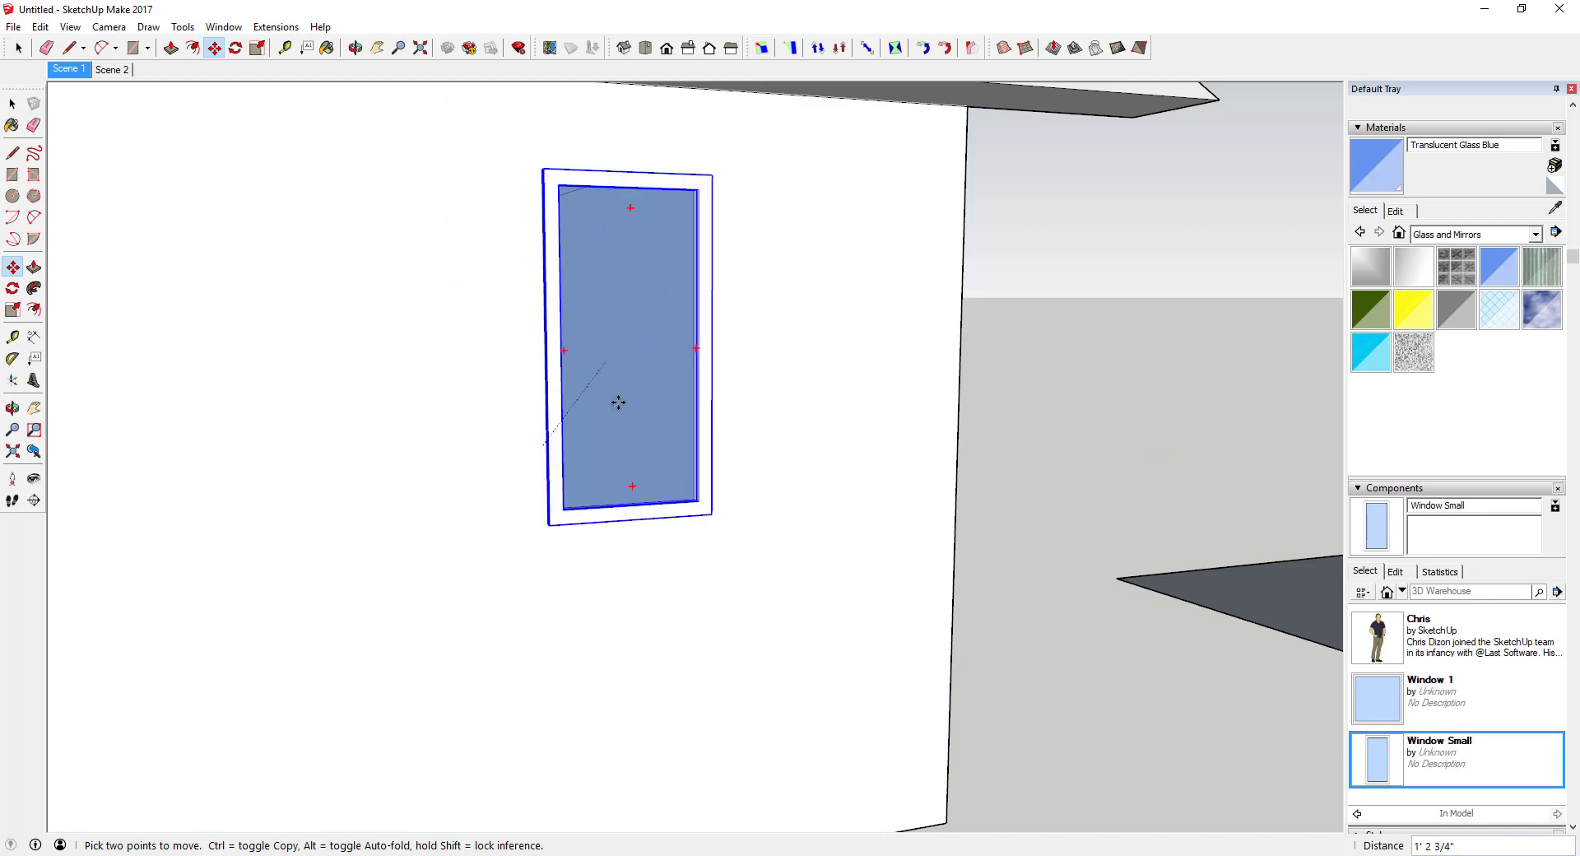
left_click(564, 445)
key("space")
scroll(512, 461, "down", 2)
scroll(512, 462, "down", 3)
middle_click_drag(643, 452, 605, 414)
scroll(448, 447, "down", 2)
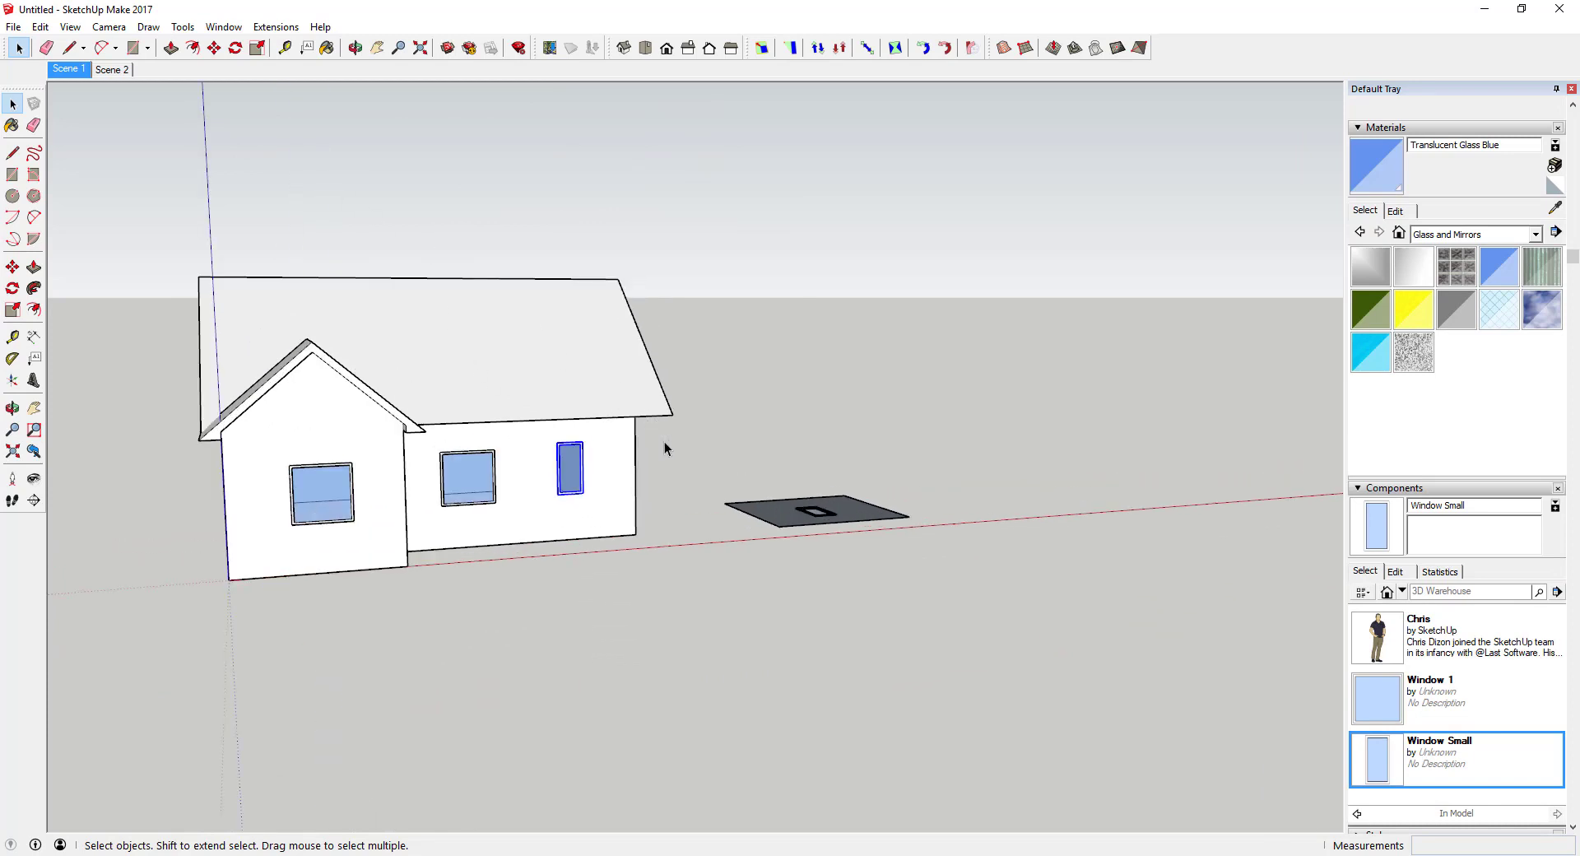
Switch to Scene 2 and look over the open-topped house shell with its thick walls
left_click(113, 69)
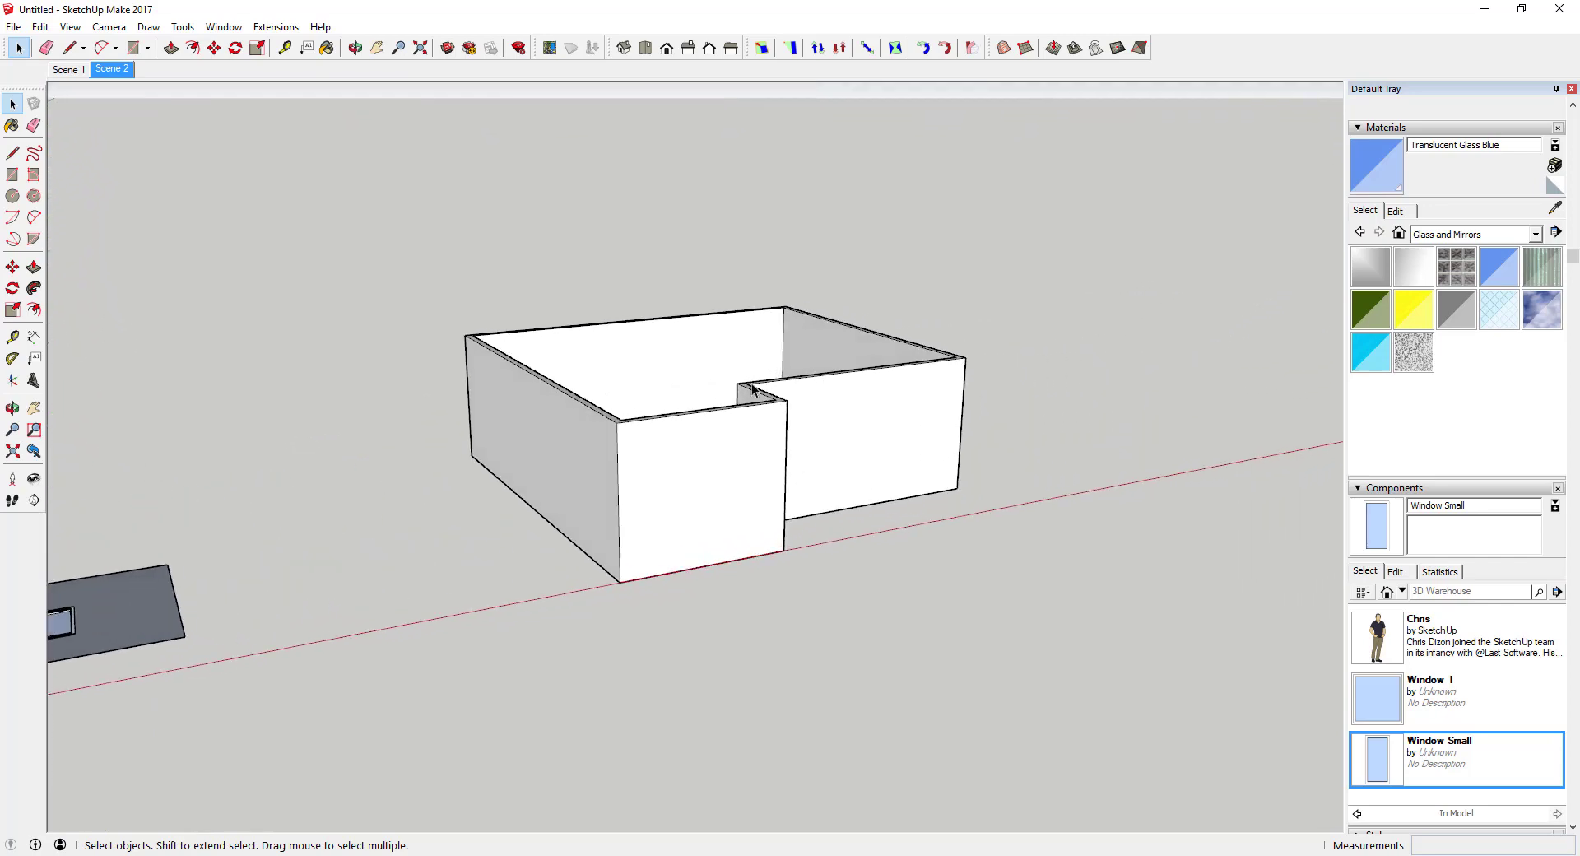
middle_click_drag(705, 369, 868, 496)
scroll(872, 506, "down", 5)
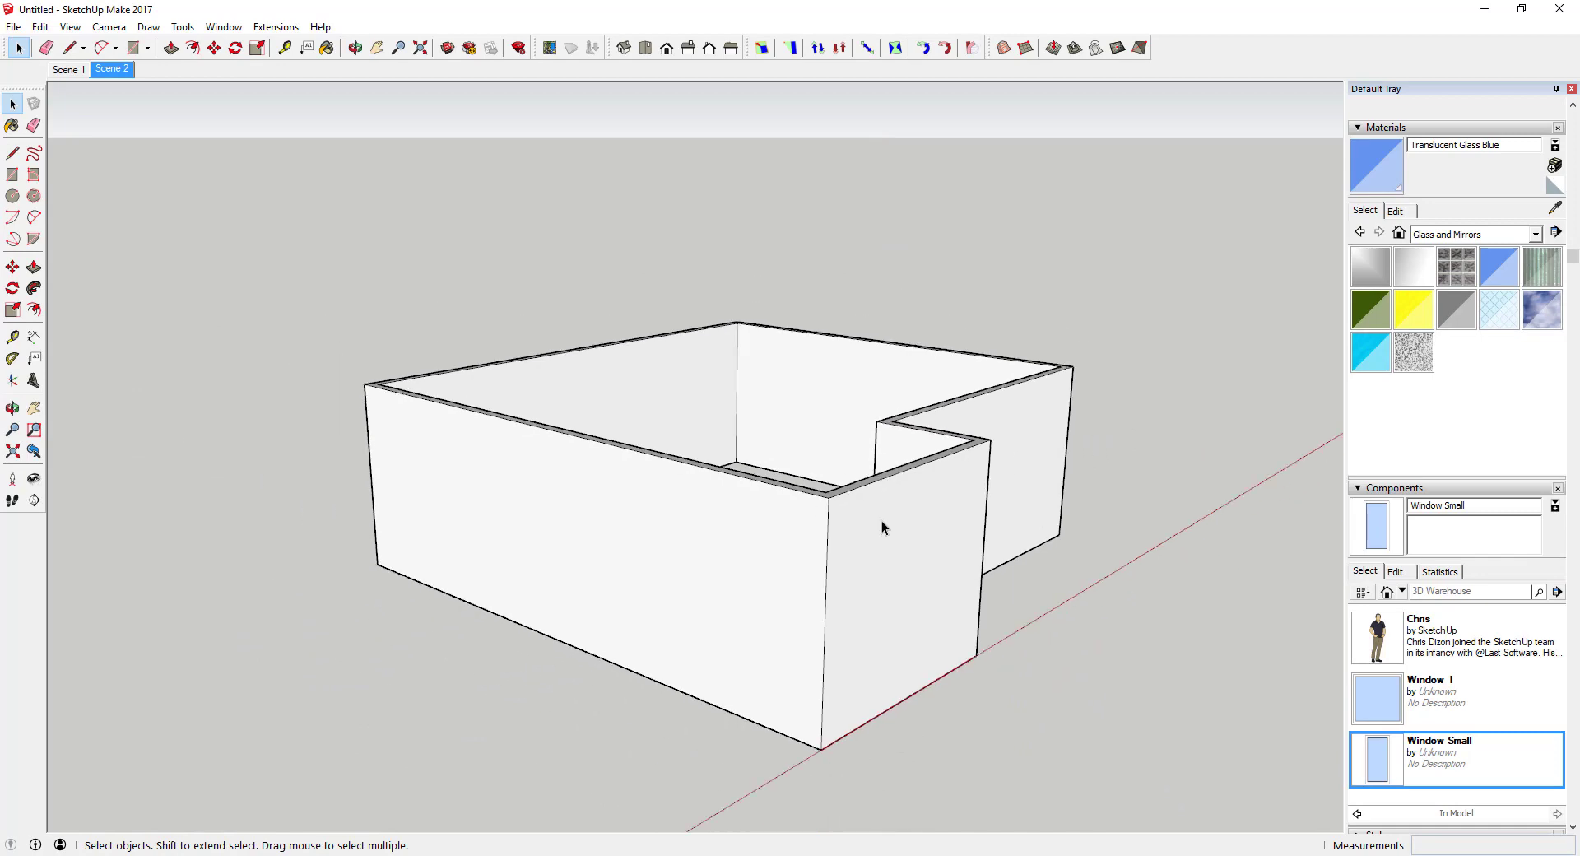
middle_click_drag(878, 567, 1018, 585)
scroll(880, 540, "up", 3)
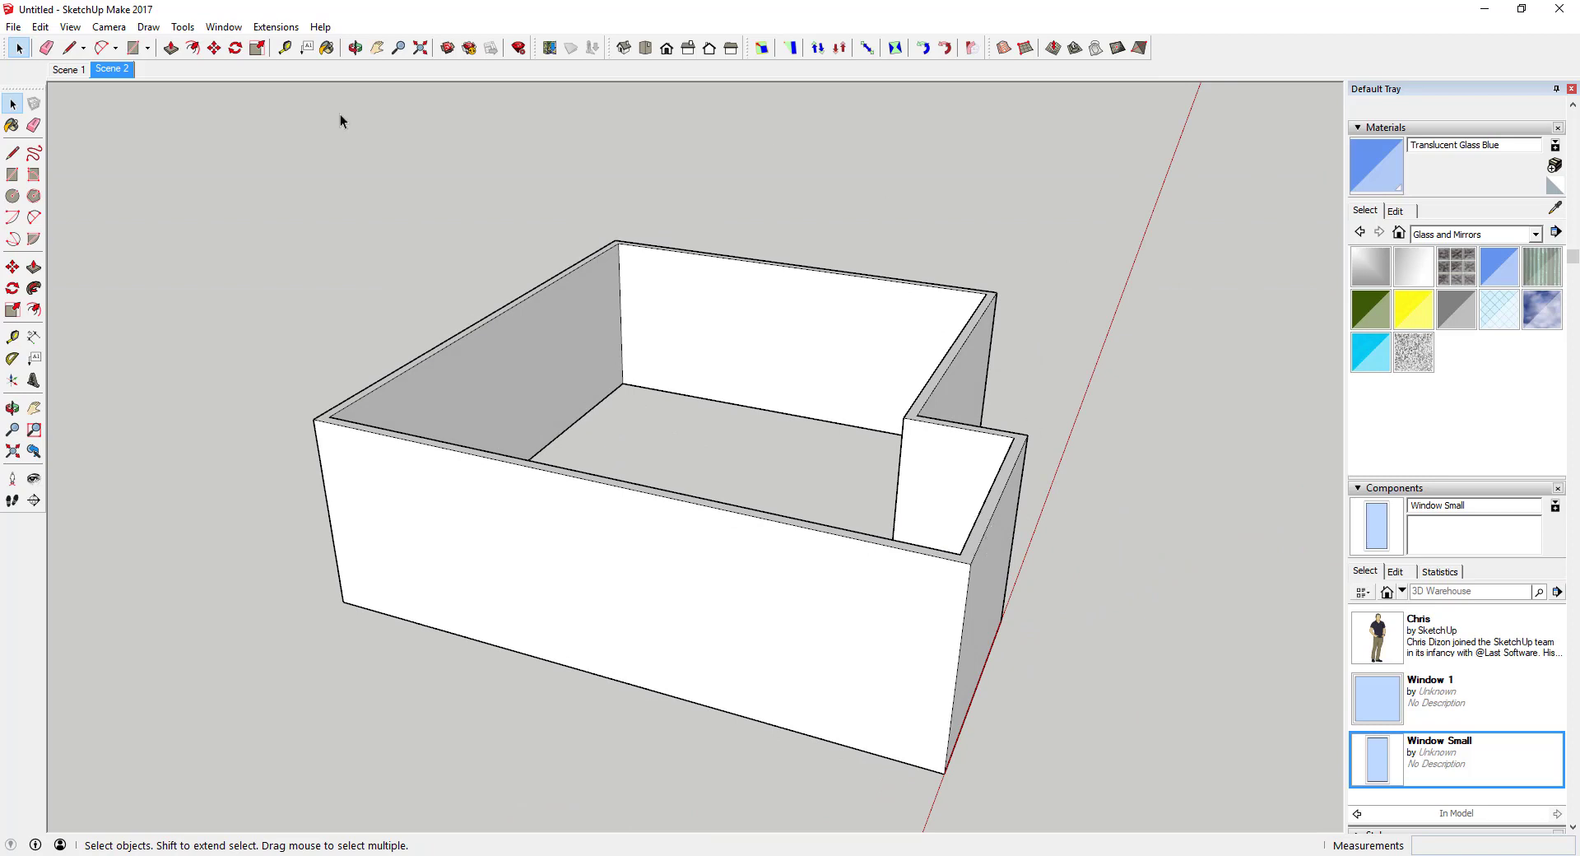
Start measuring the wall thickness from the inner top edge of the projecting front wall
left_click(285, 47)
left_click(977, 519)
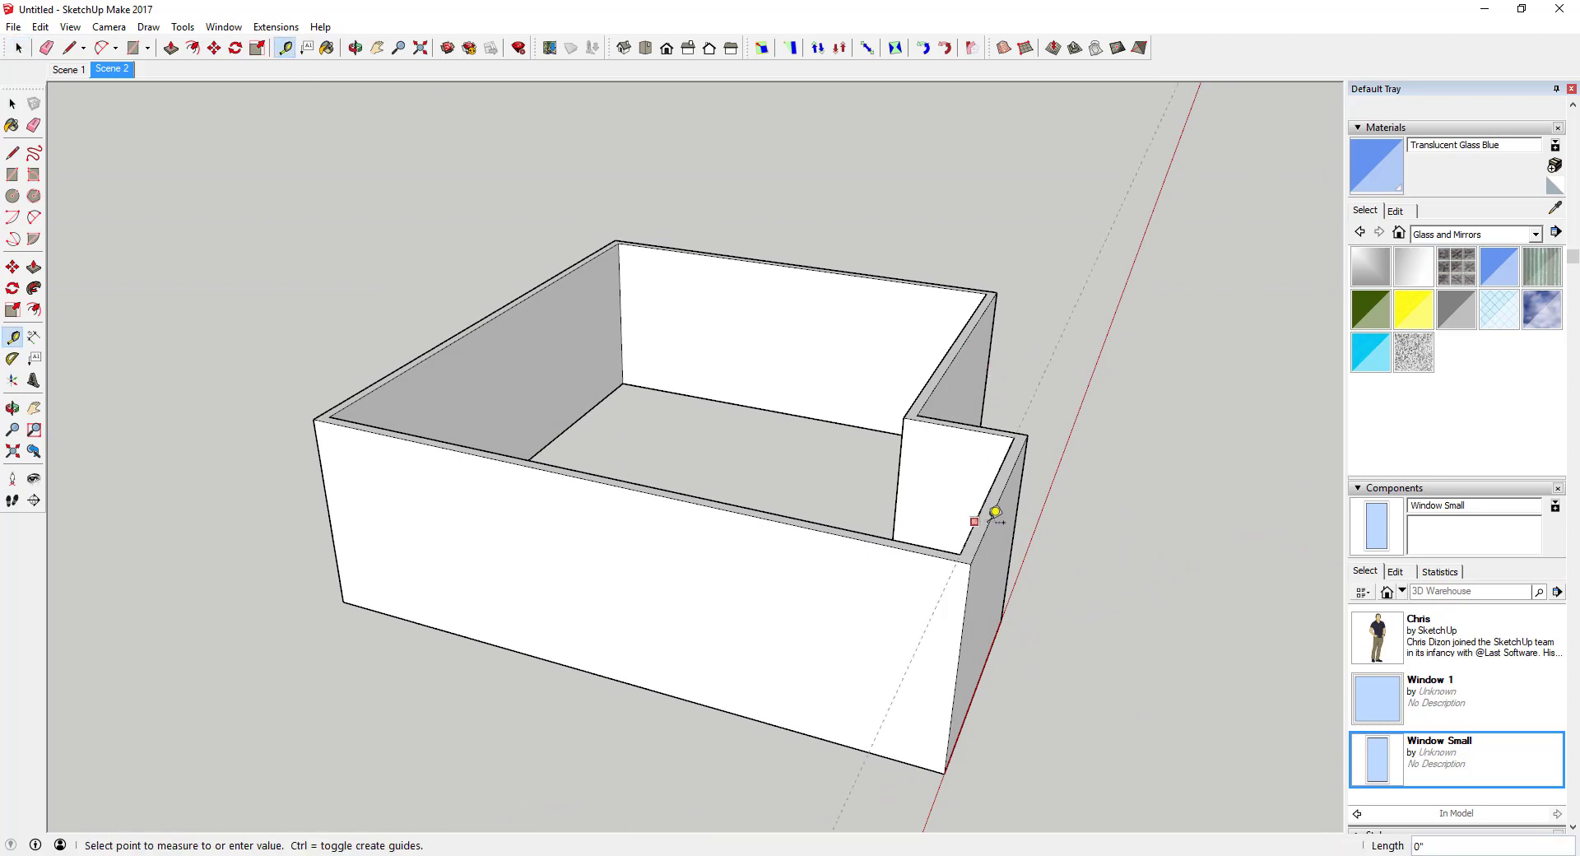
key("space")
Place Window 1 on the outer face of the house's projecting front wall and view how it sits
middle_click_drag(990, 525, 908, 563)
left_click(1448, 698)
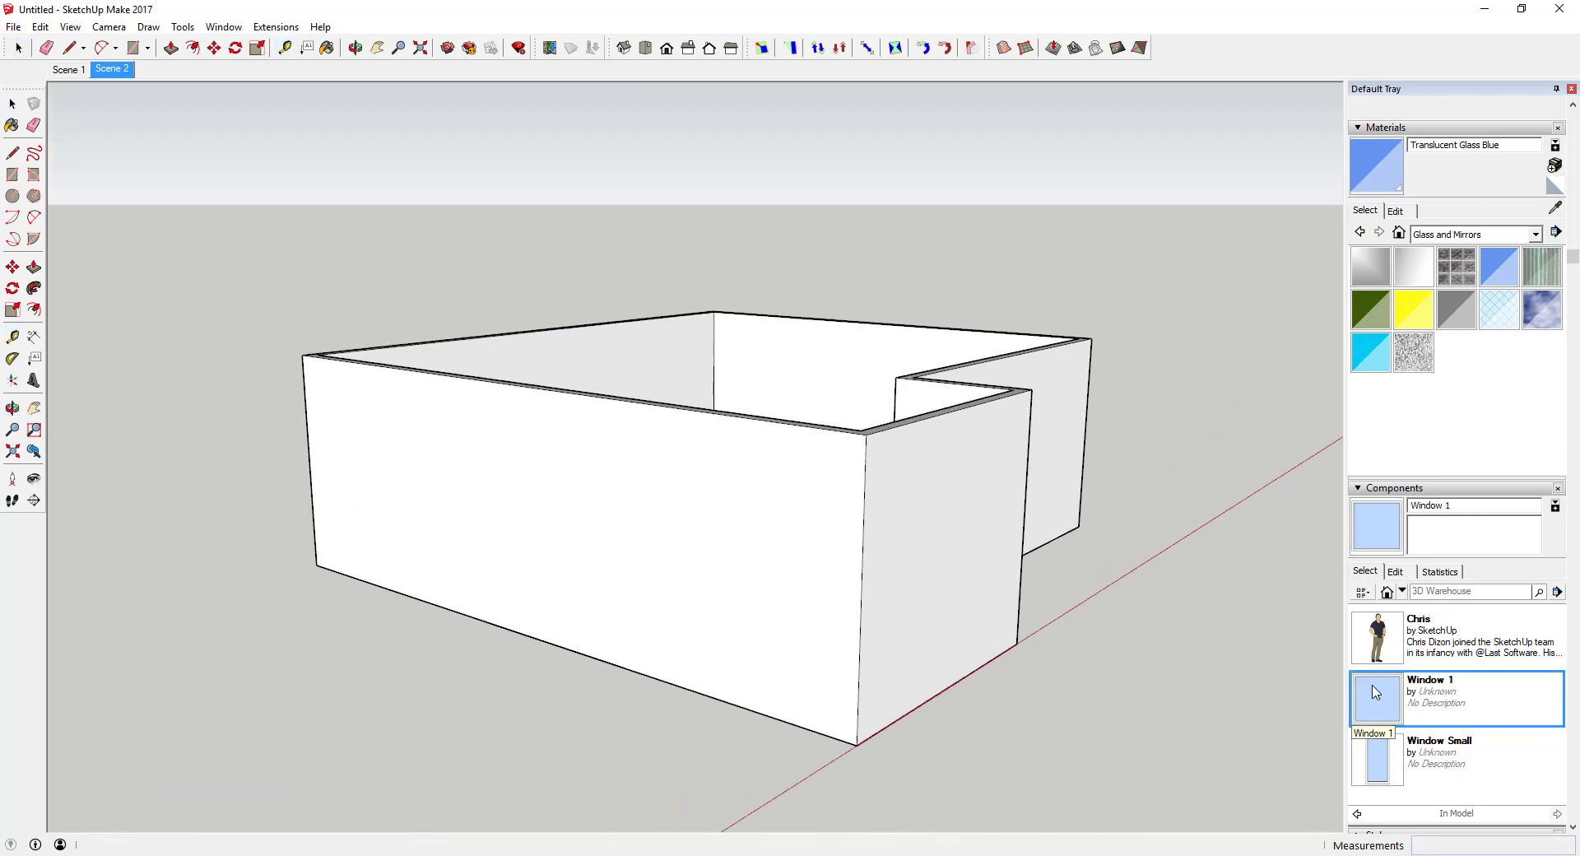
left_click(905, 609)
middle_click_drag(905, 609, 772, 595)
scroll(772, 497, "up", 5)
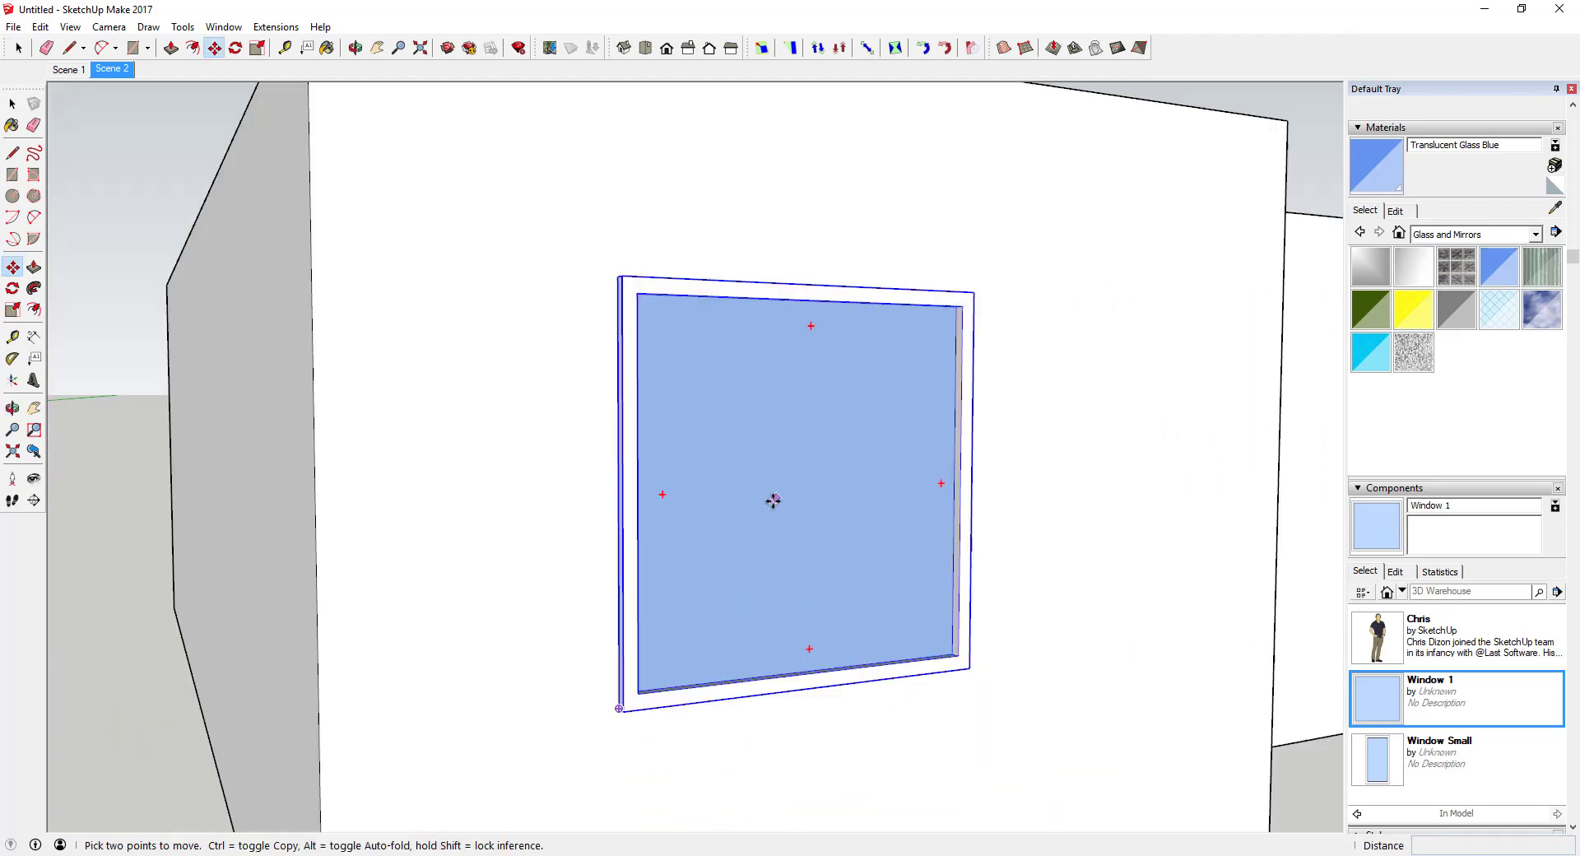
middle_click_drag(773, 497, 858, 591)
scroll(831, 451, "down", 5)
scroll(874, 575, "down", 3)
key("space")
scroll(753, 621, "down", 3)
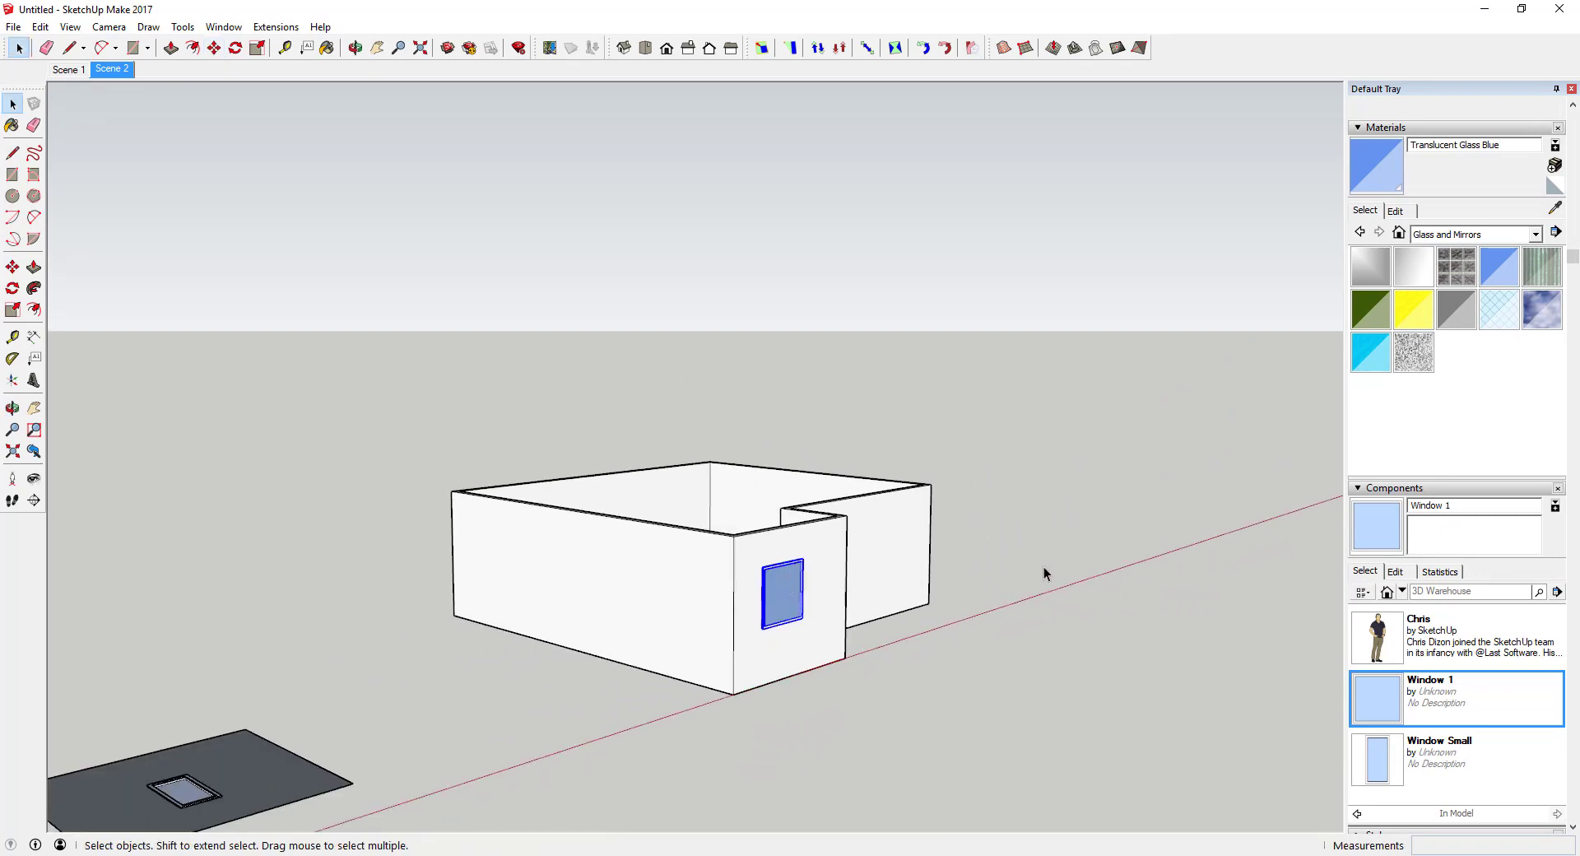
Examine the placed Window 1 against the thick wall from several angles and delete it
scroll(766, 551, "up", 2)
middle_click_drag(765, 551, 760, 636)
scroll(819, 701, "down", 3)
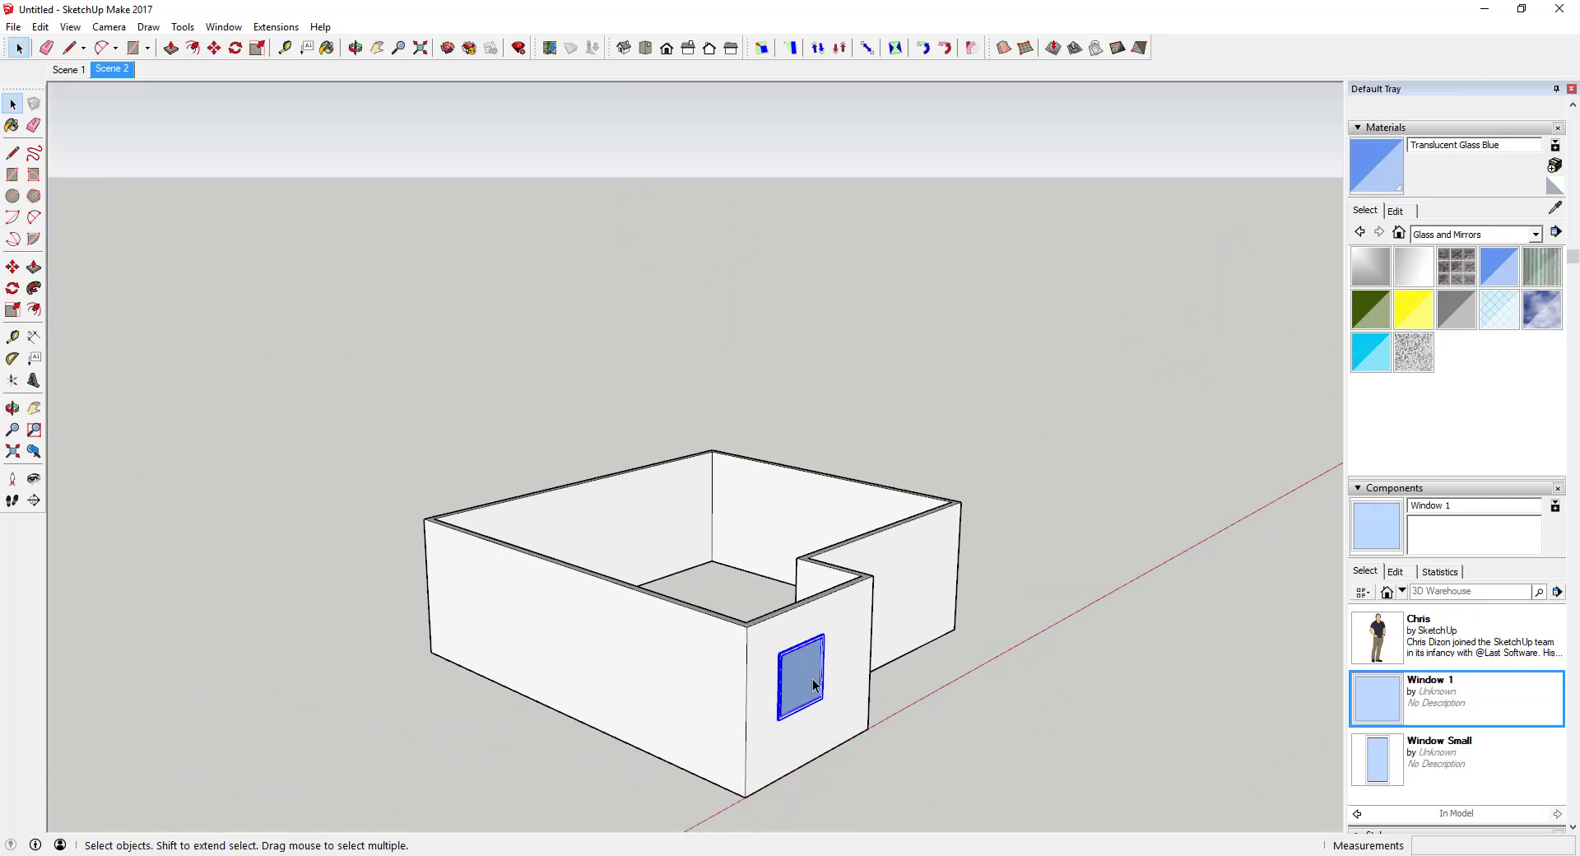
middle_click_drag(815, 700, 723, 647)
scroll(795, 666, "up", 2)
scroll(794, 668, "up", 2)
scroll(743, 589, "down", 3)
scroll(723, 646, "down", 2)
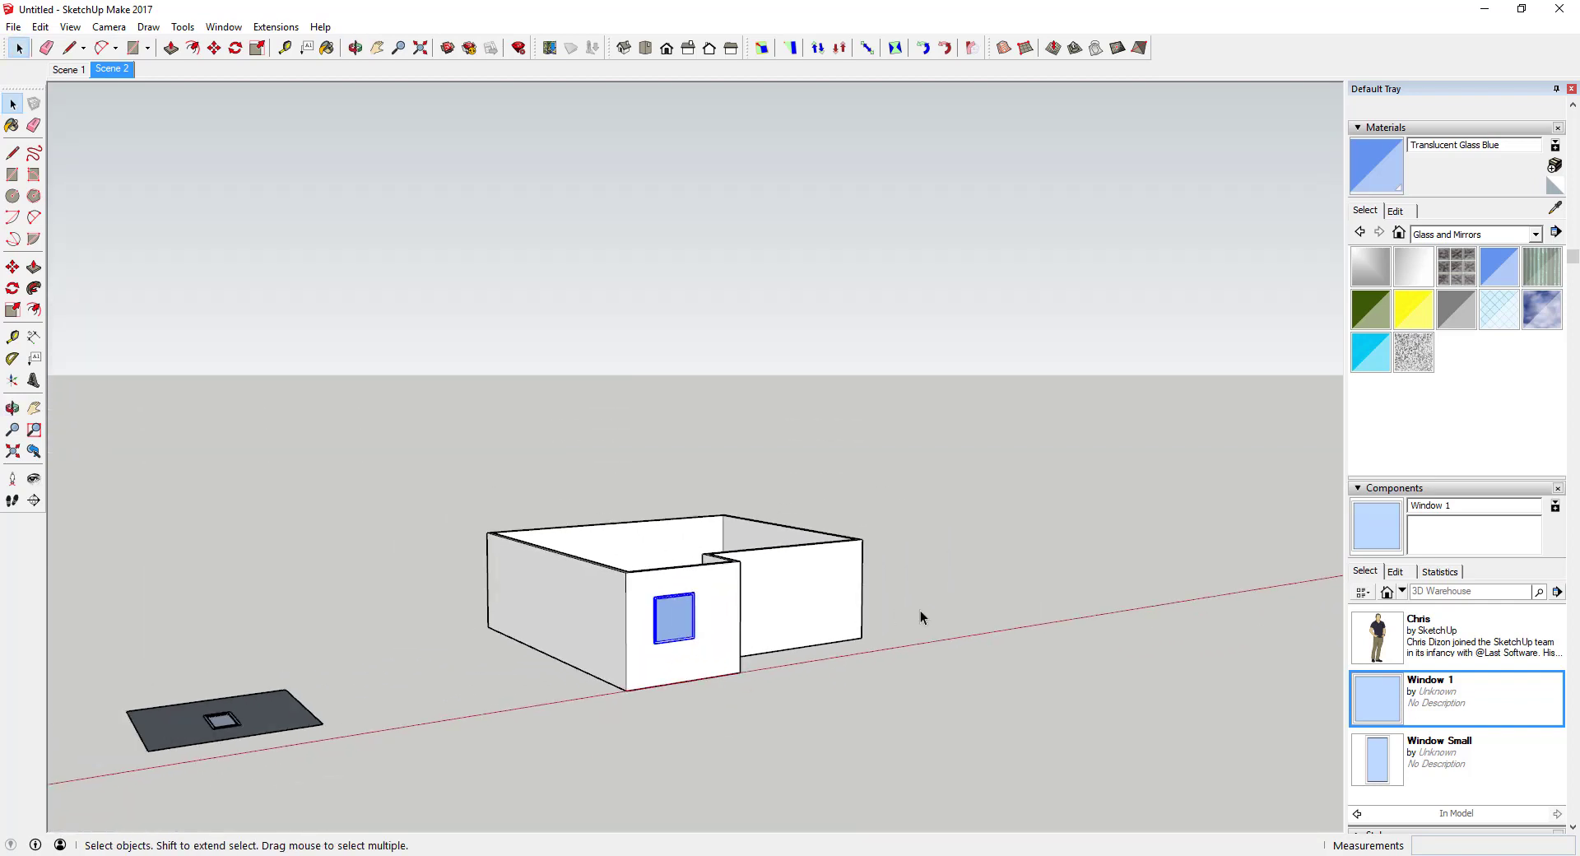
scroll(966, 624, "up", 1)
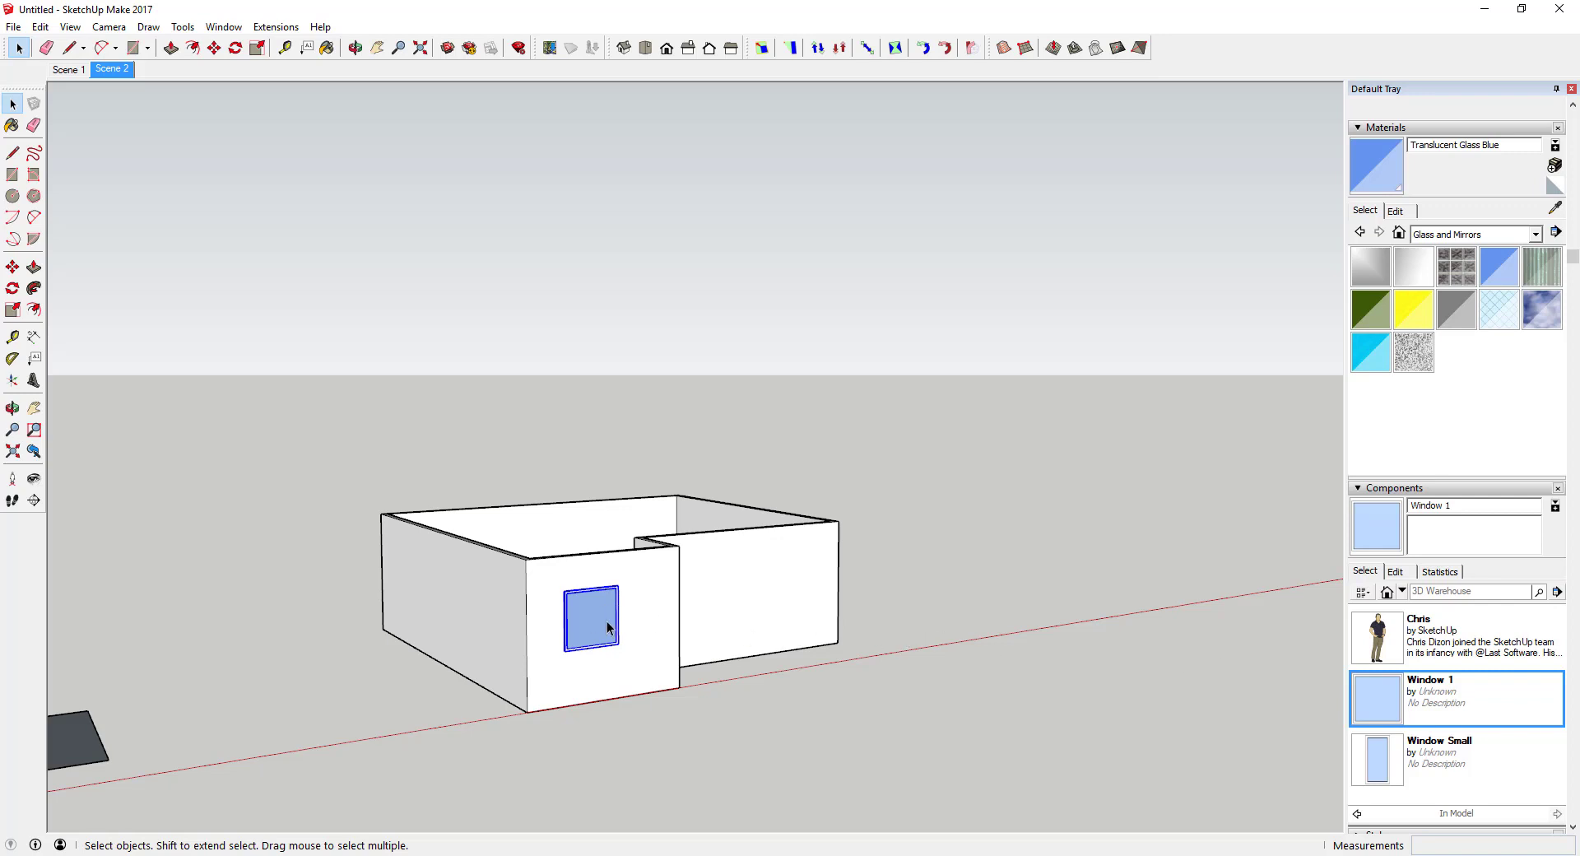
key("Delete")
Draw a rectangle about 8' 6" by 7' 4" on the ground beside the house
mouse_move(993, 623)
middle_mouse_down()
mouse_move(974, 649)
mouse_move(989, 600)
middle_mouse_up()
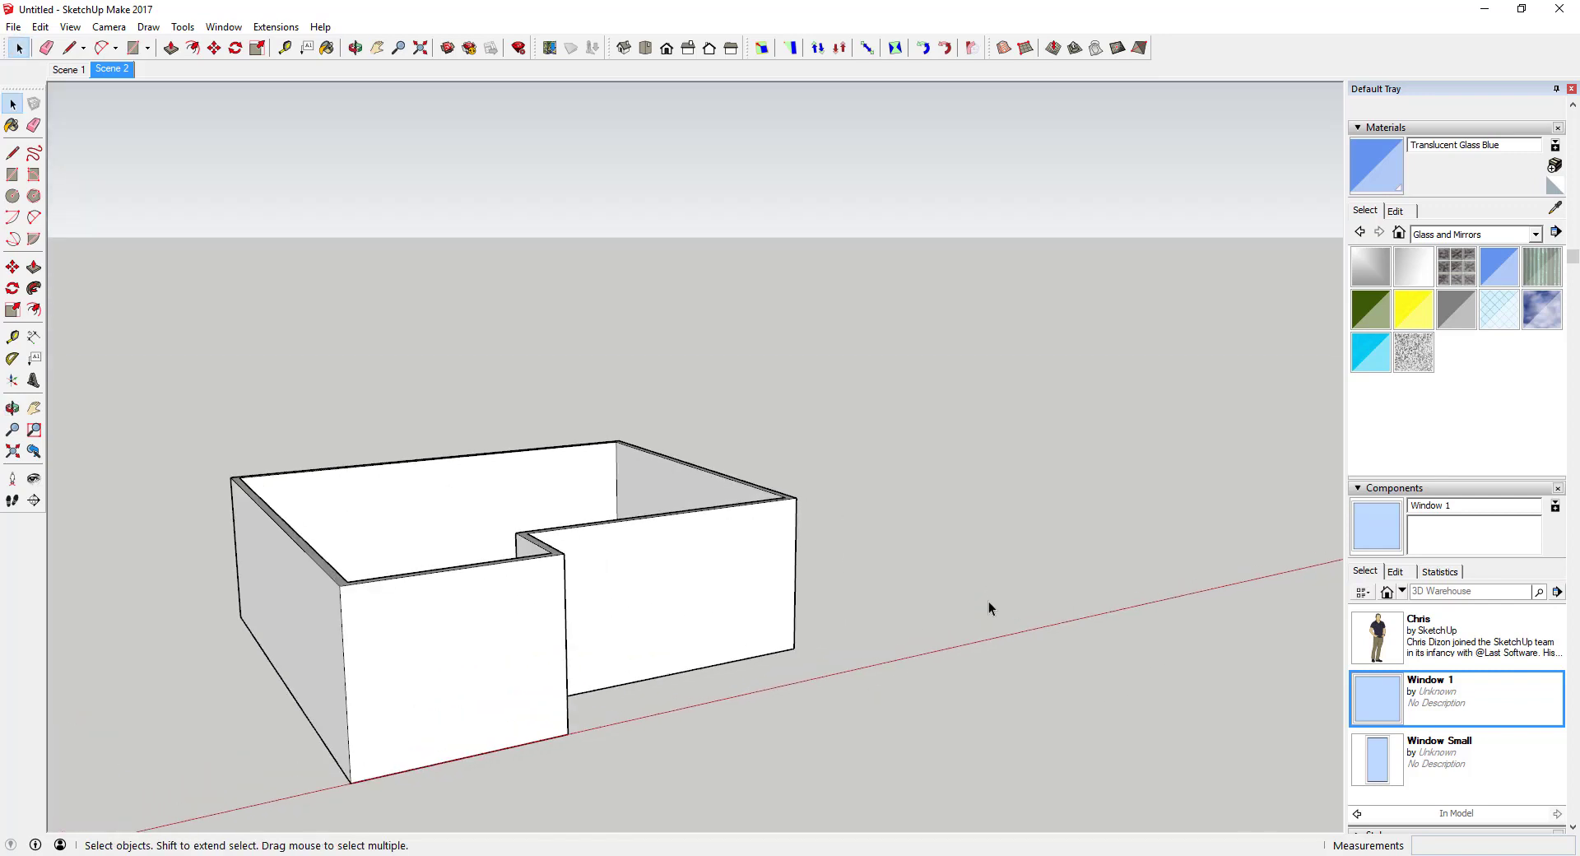
key("r")
left_click(960, 611)
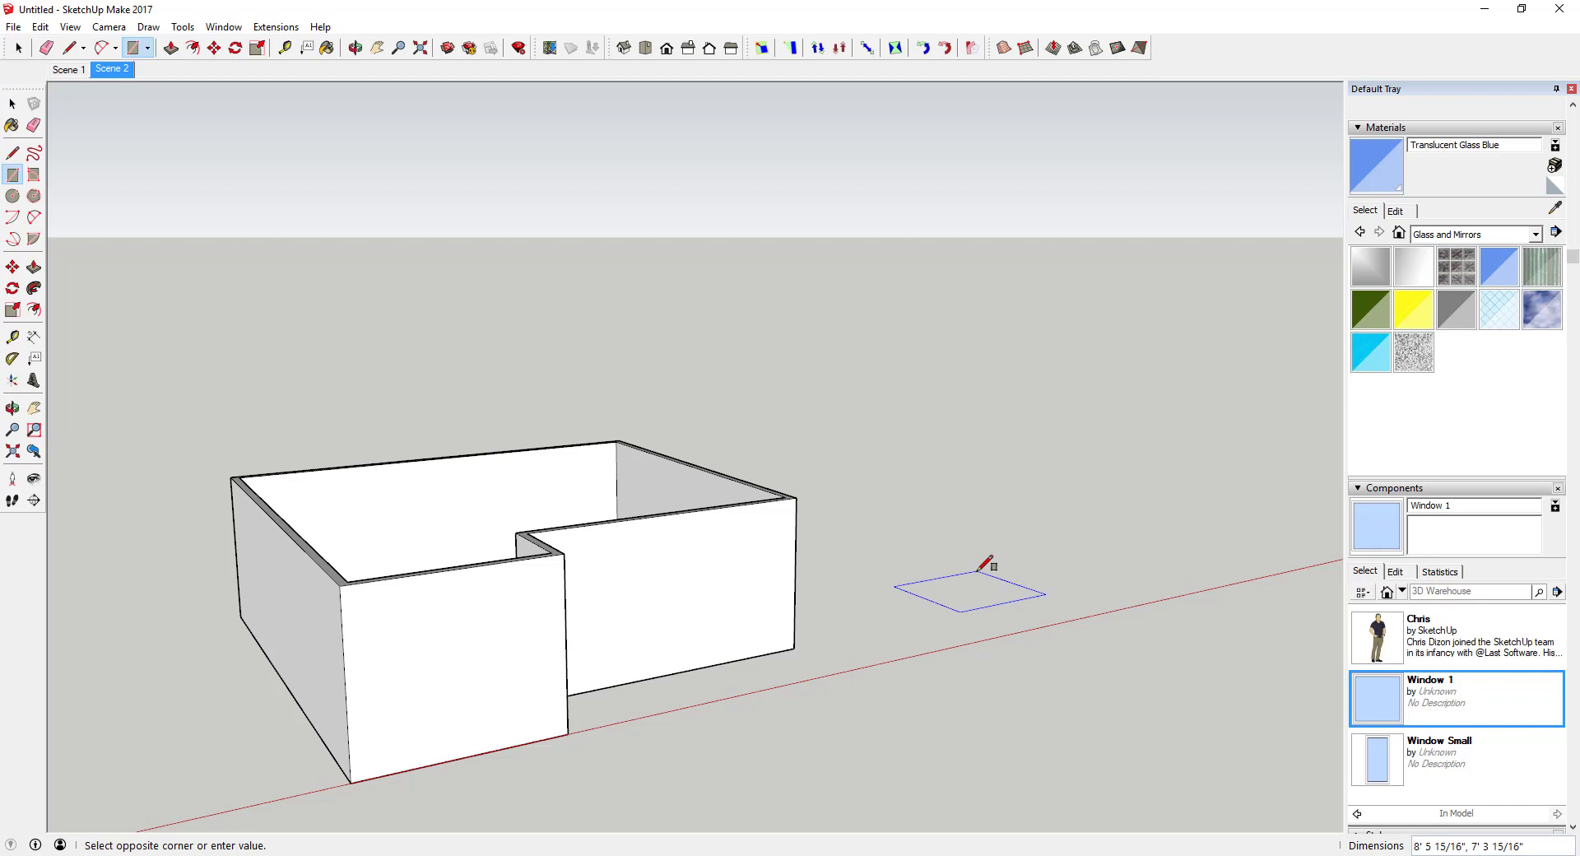
left_click(977, 566)
scroll(977, 590, "up", 4)
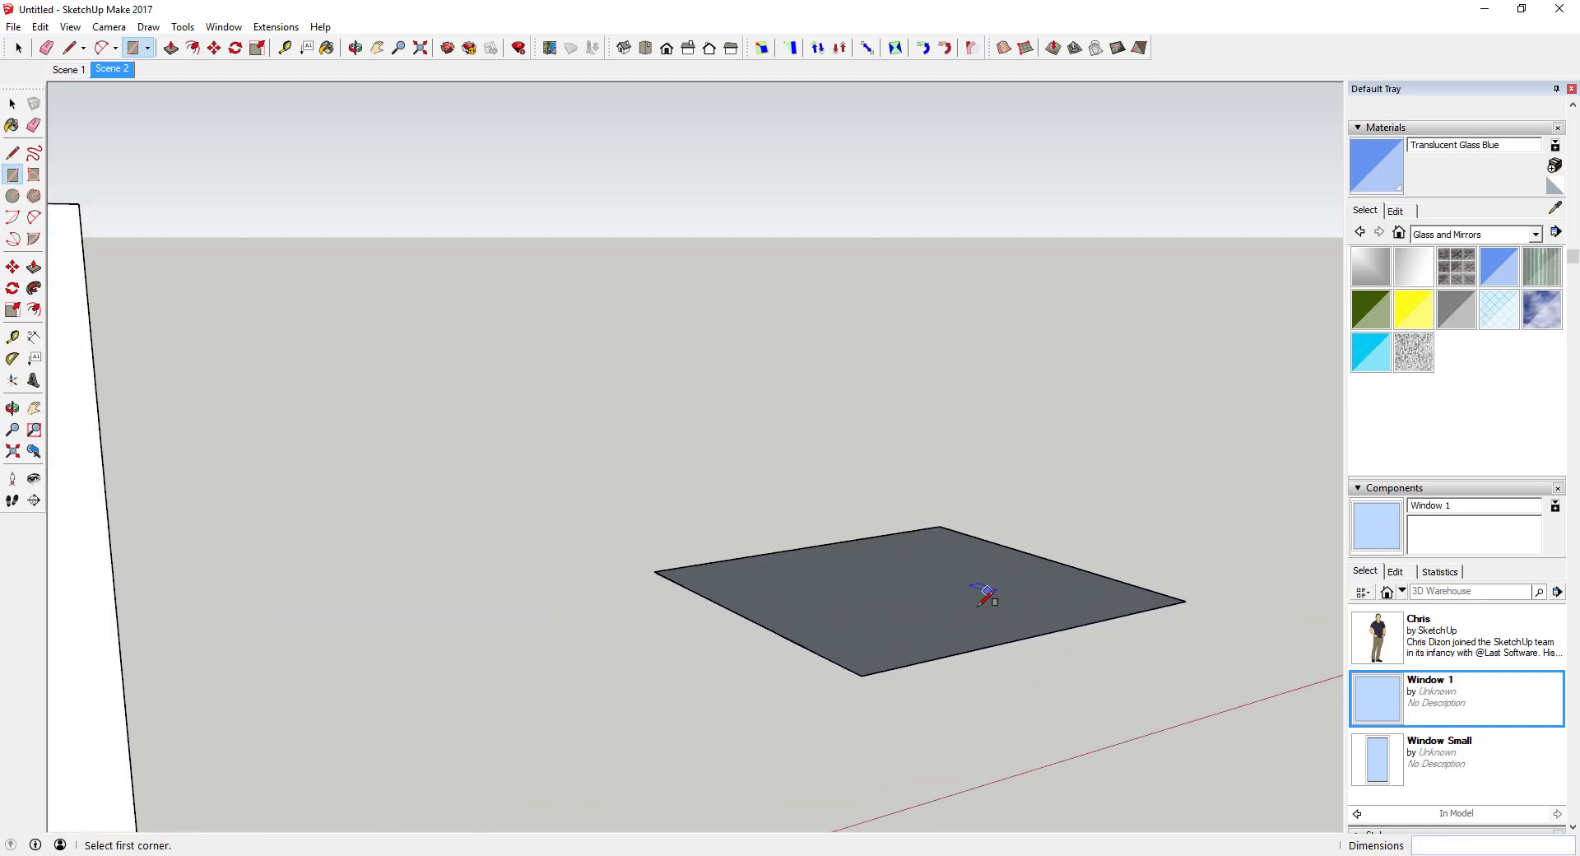
middle_click_drag(977, 590, 792, 730)
scroll(916, 605, "down", 5)
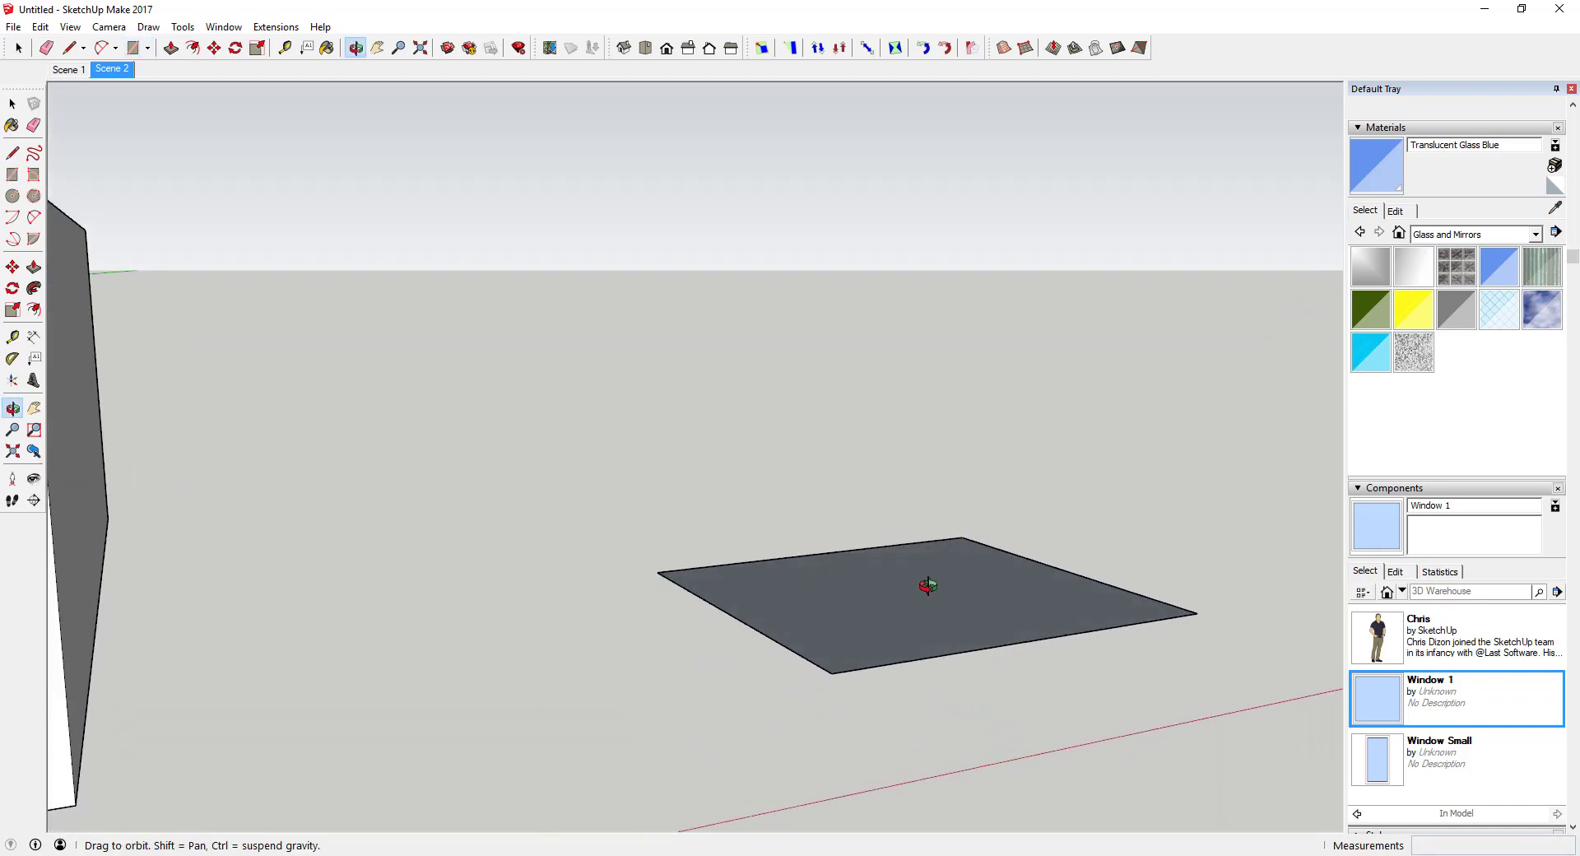
Draw a smaller rectangle with a first dimension of 4' inside the new ground rectangle
key("space")
scroll(941, 598, "up", 5)
middle_click_drag(941, 599, 828, 691)
key("r")
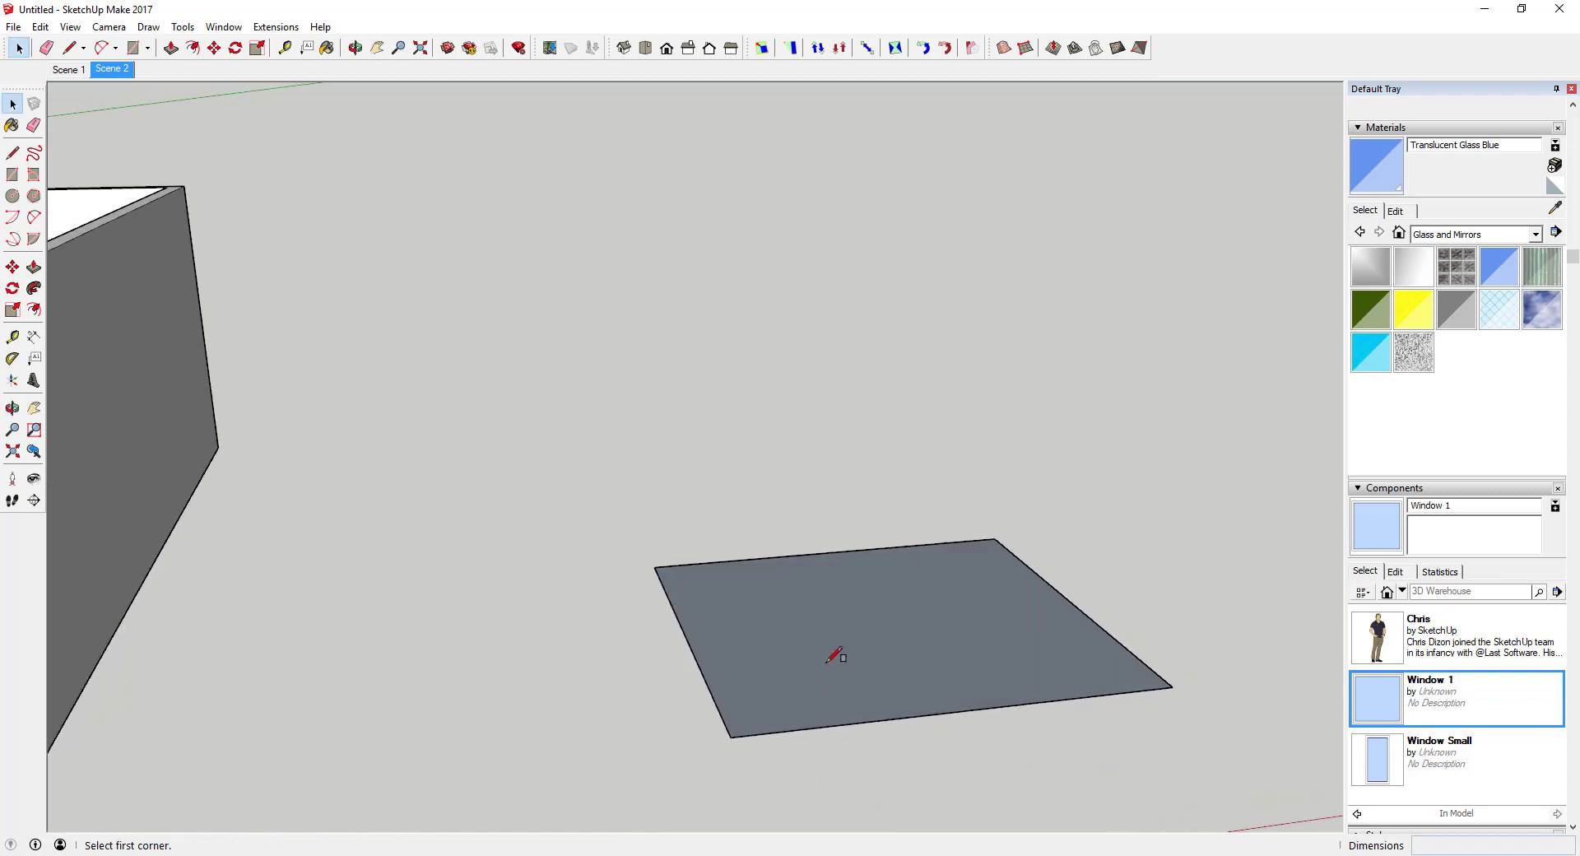
left_click(830, 608)
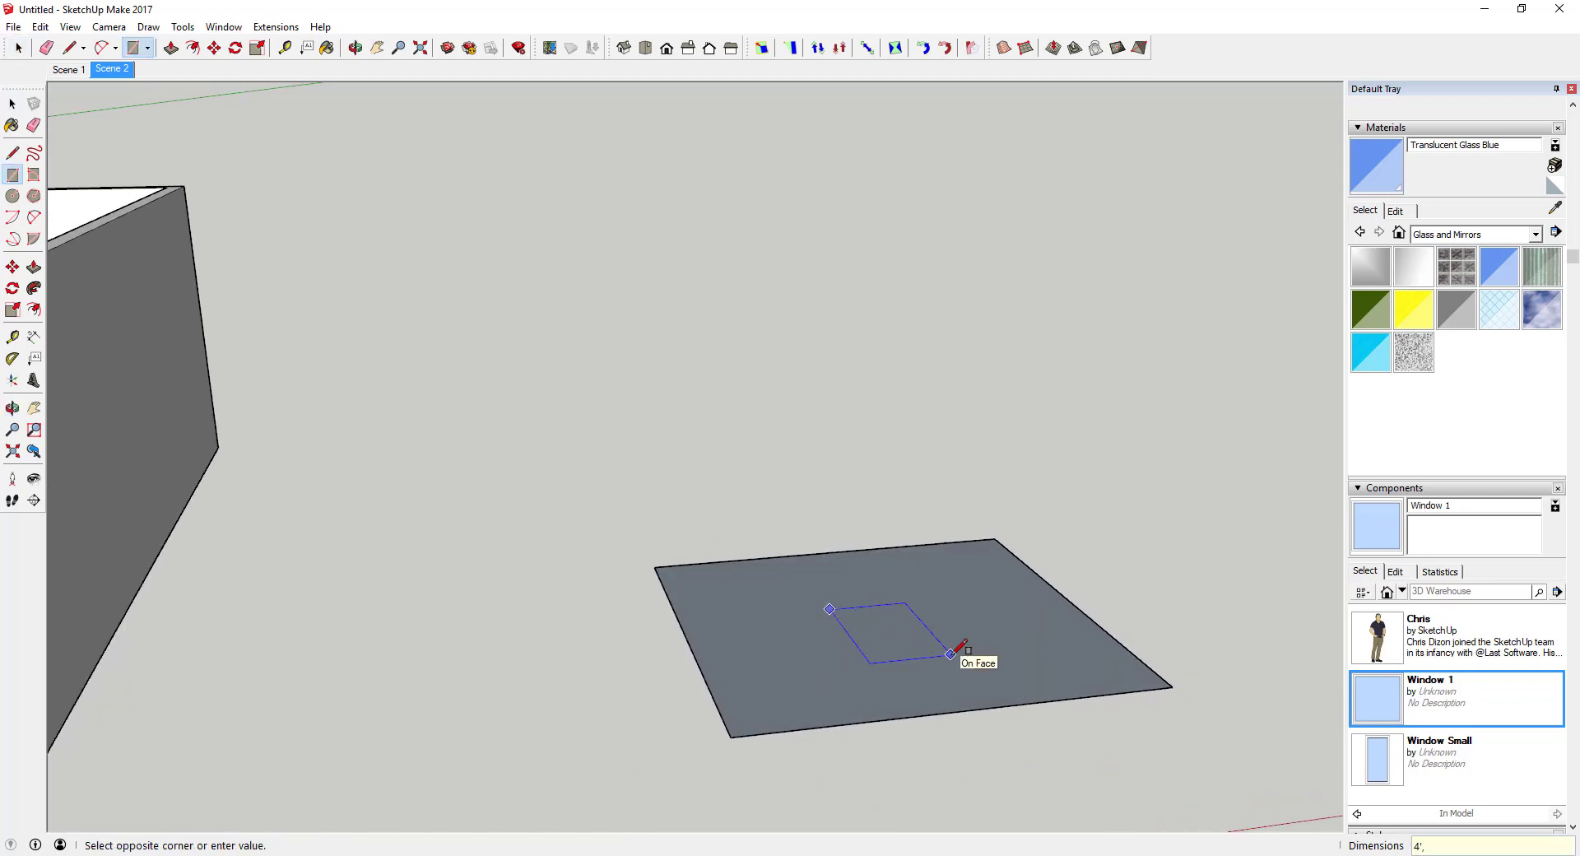
left_click(950, 654)
key("space")
scroll(983, 635, "up", 3)
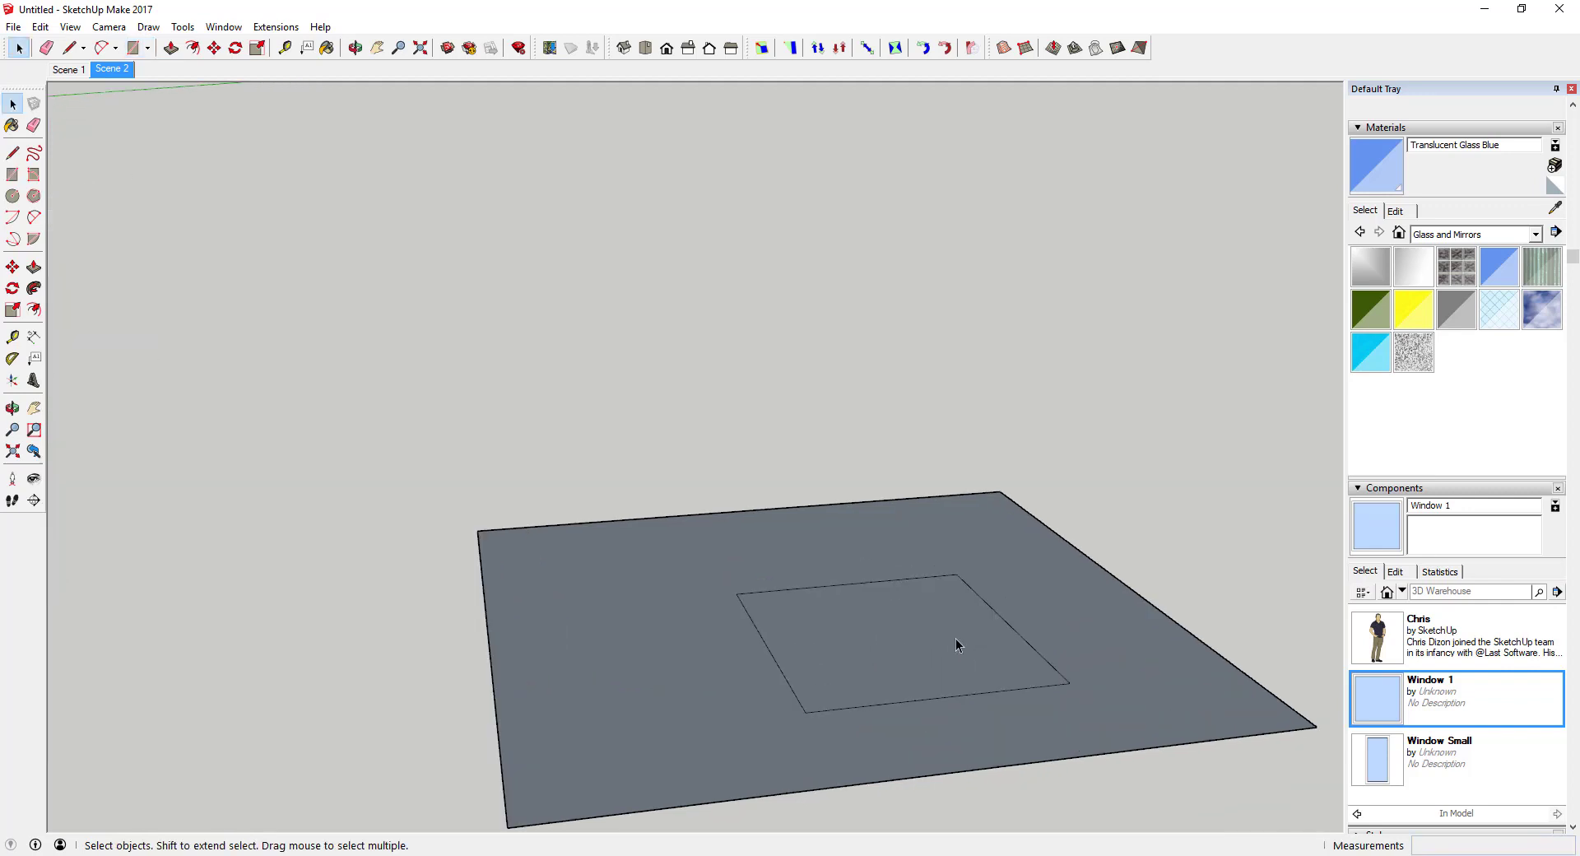
right_click(917, 639)
key("Escape")
key("f")
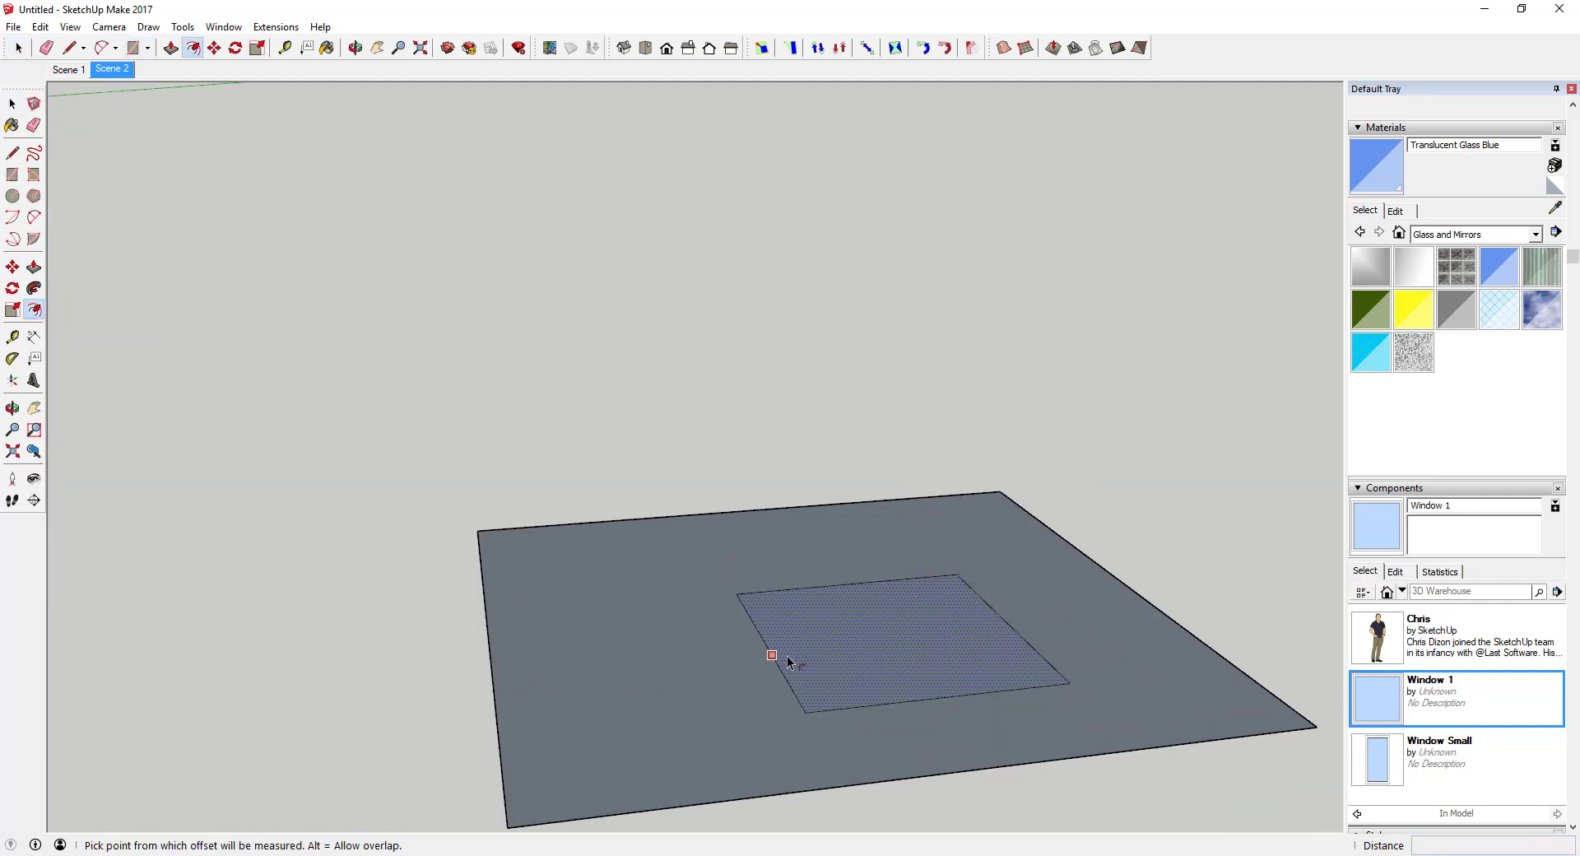
left_click(786, 655)
key("space")
Offset the inner rectangle's edges inward by 2" to outline the window frame
scroll(812, 569, "down", 3)
key("f")
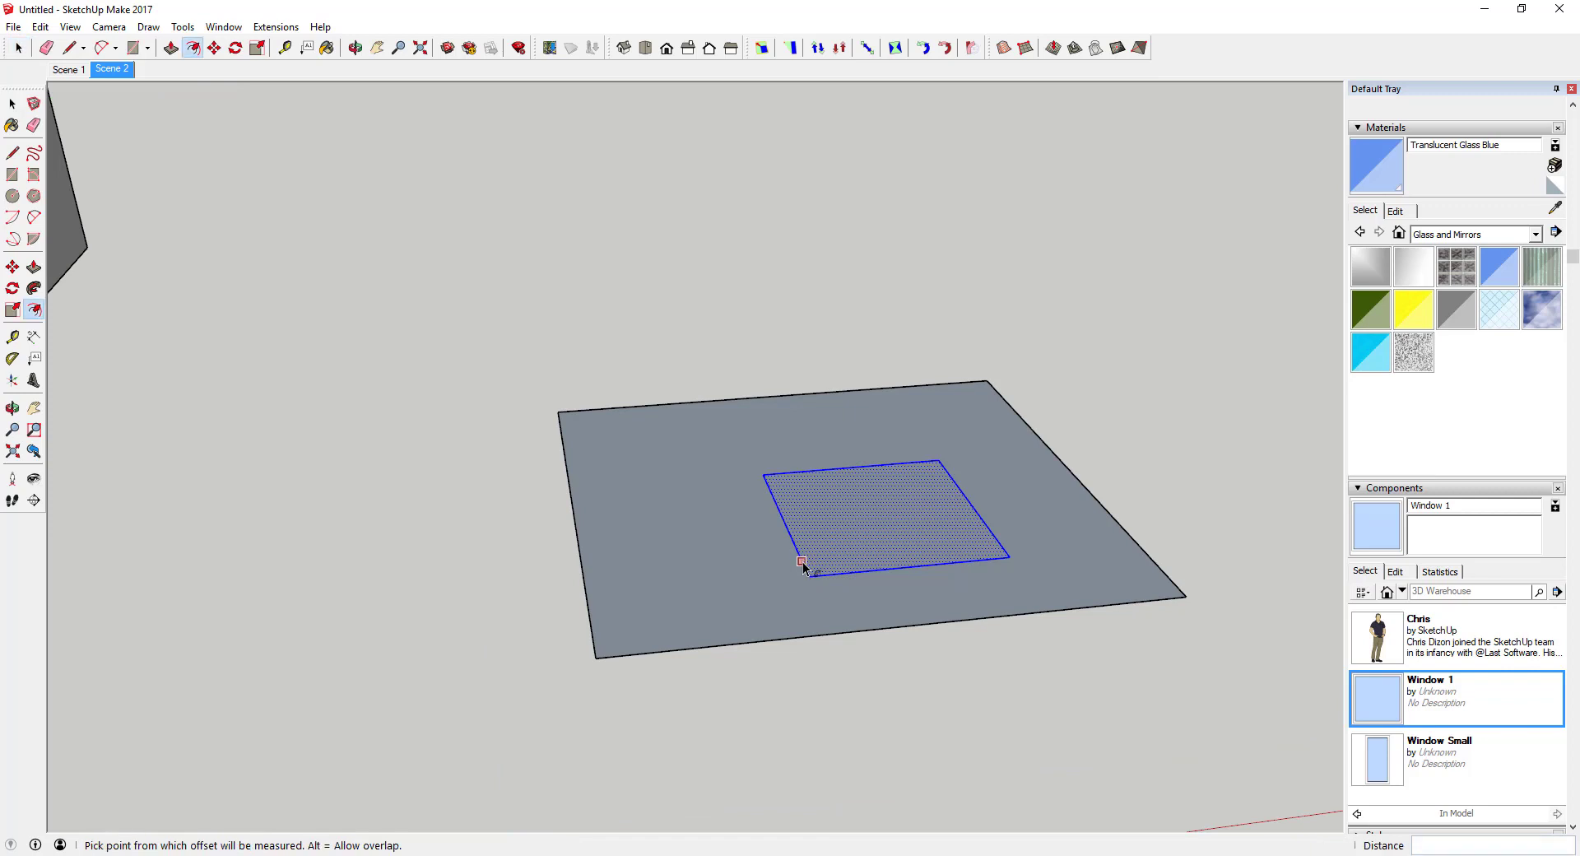
left_click(802, 561)
type("1")
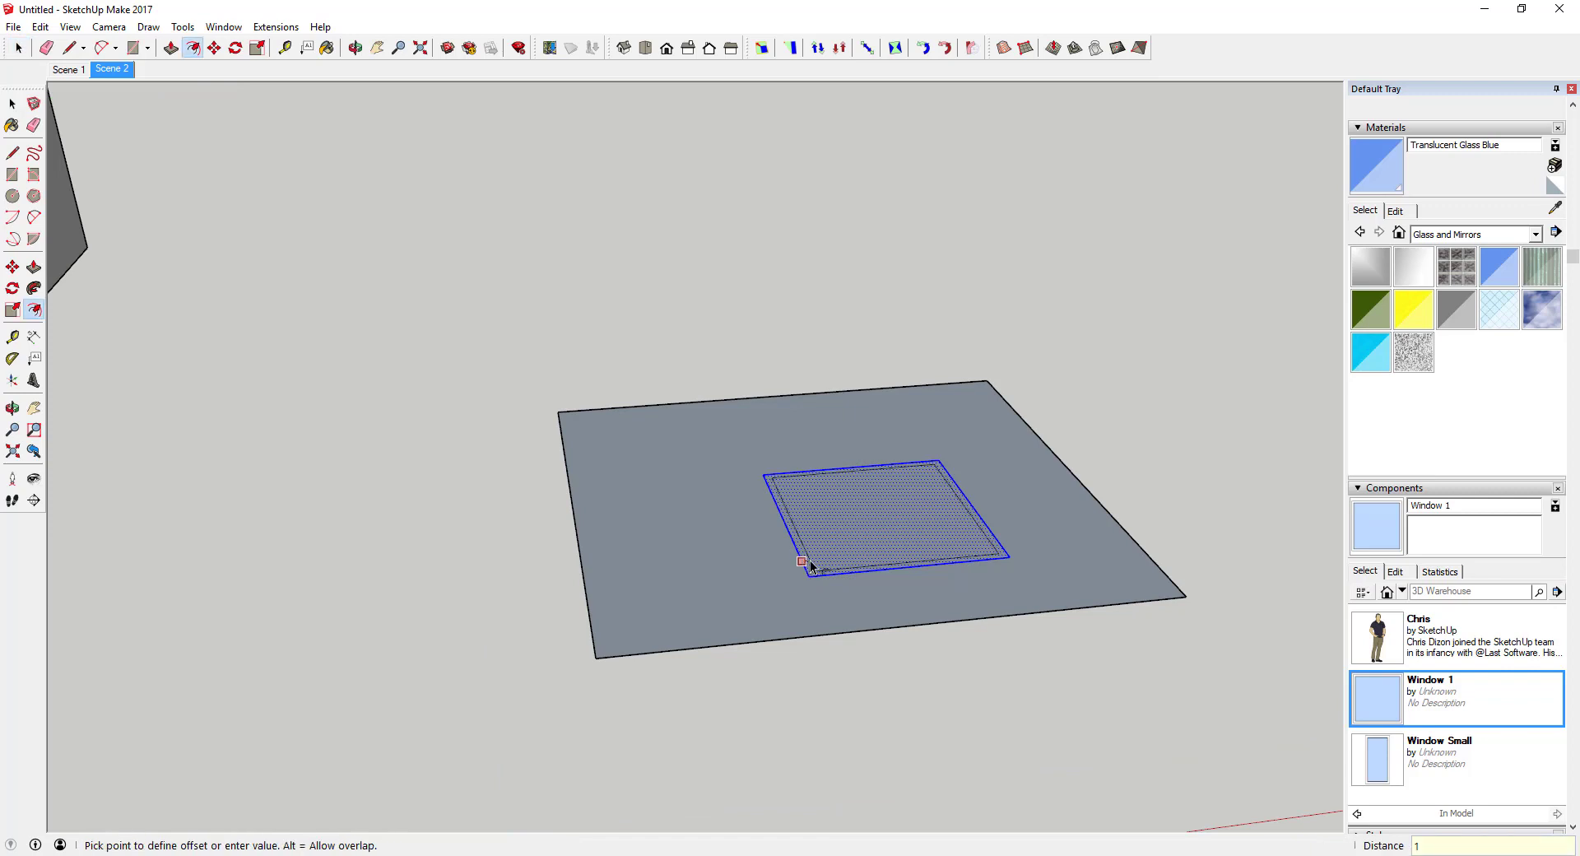
key("Return")
left_click(811, 559)
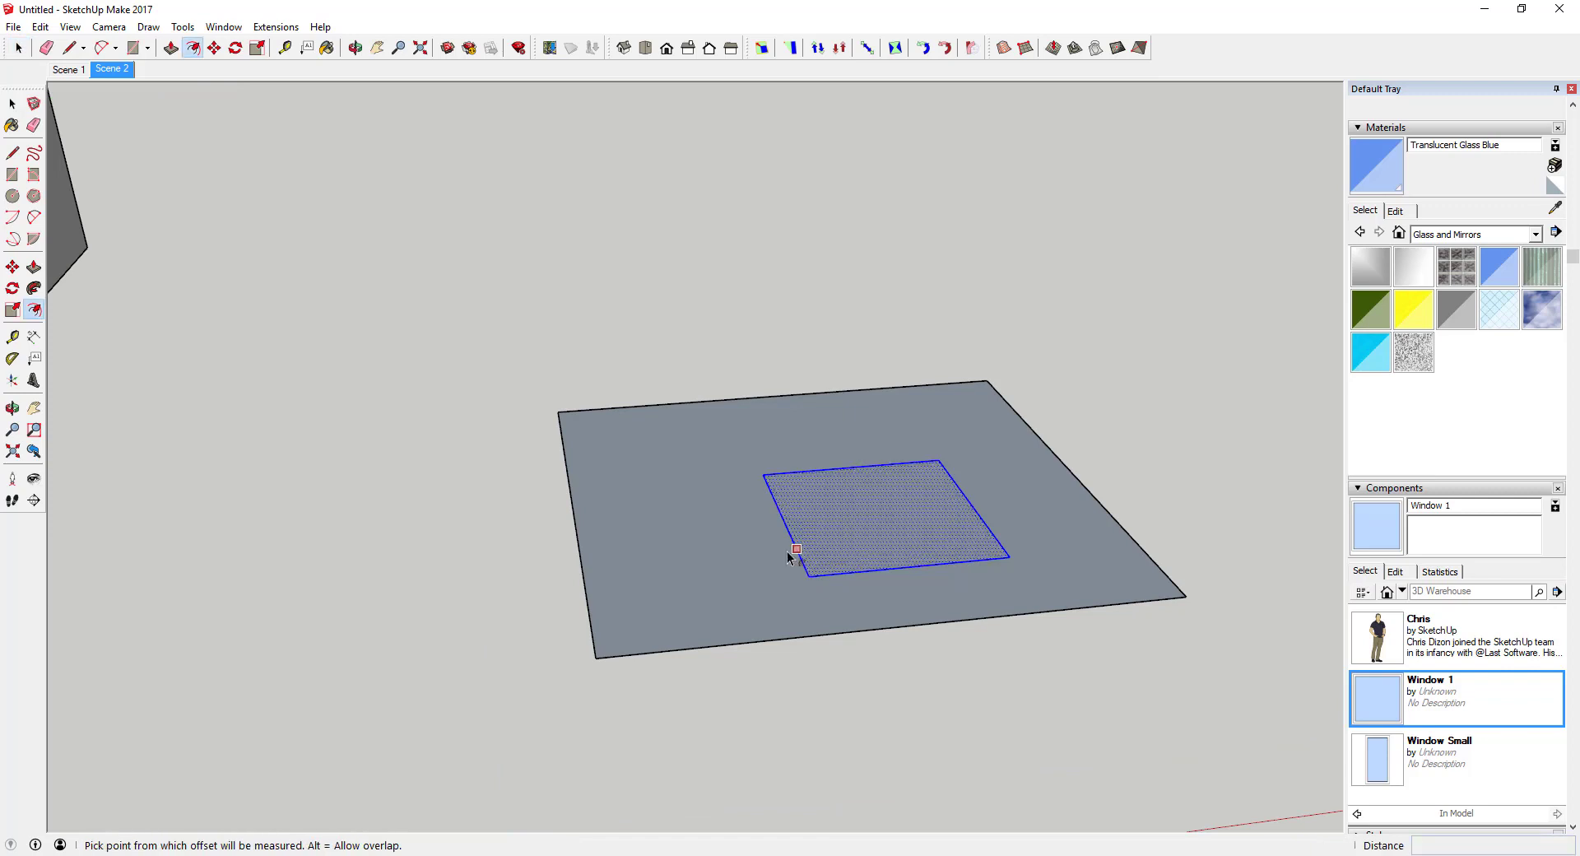
left_click(808, 550)
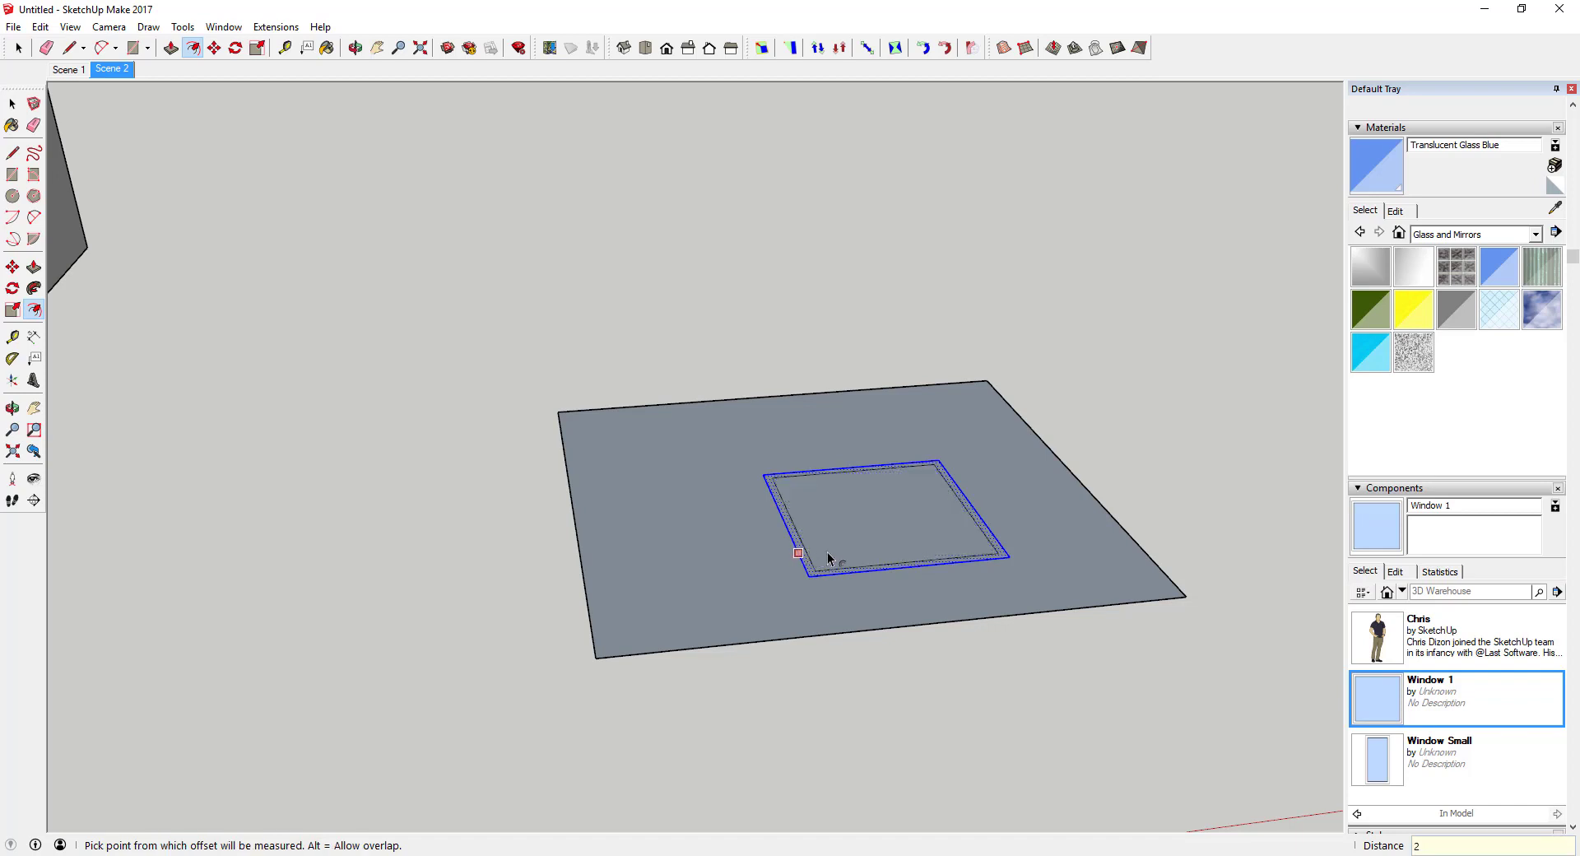
key("space")
Push the face inside the frame outline down about 5" with Push/Pull to form a recess
middle_click_drag(847, 541, 926, 487)
left_click(927, 487)
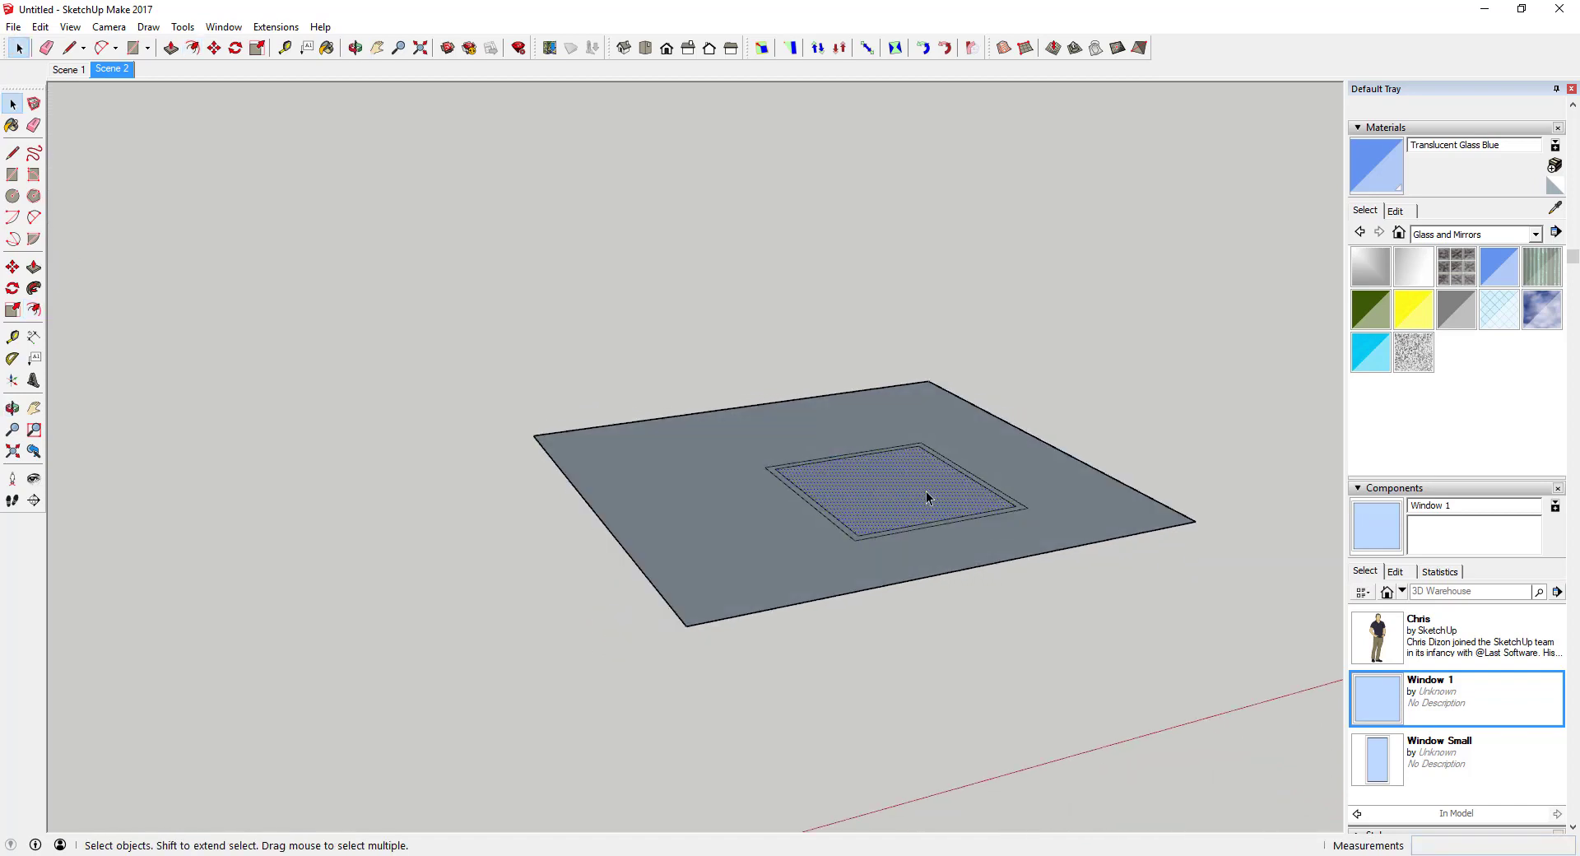
key("p")
left_click(927, 491)
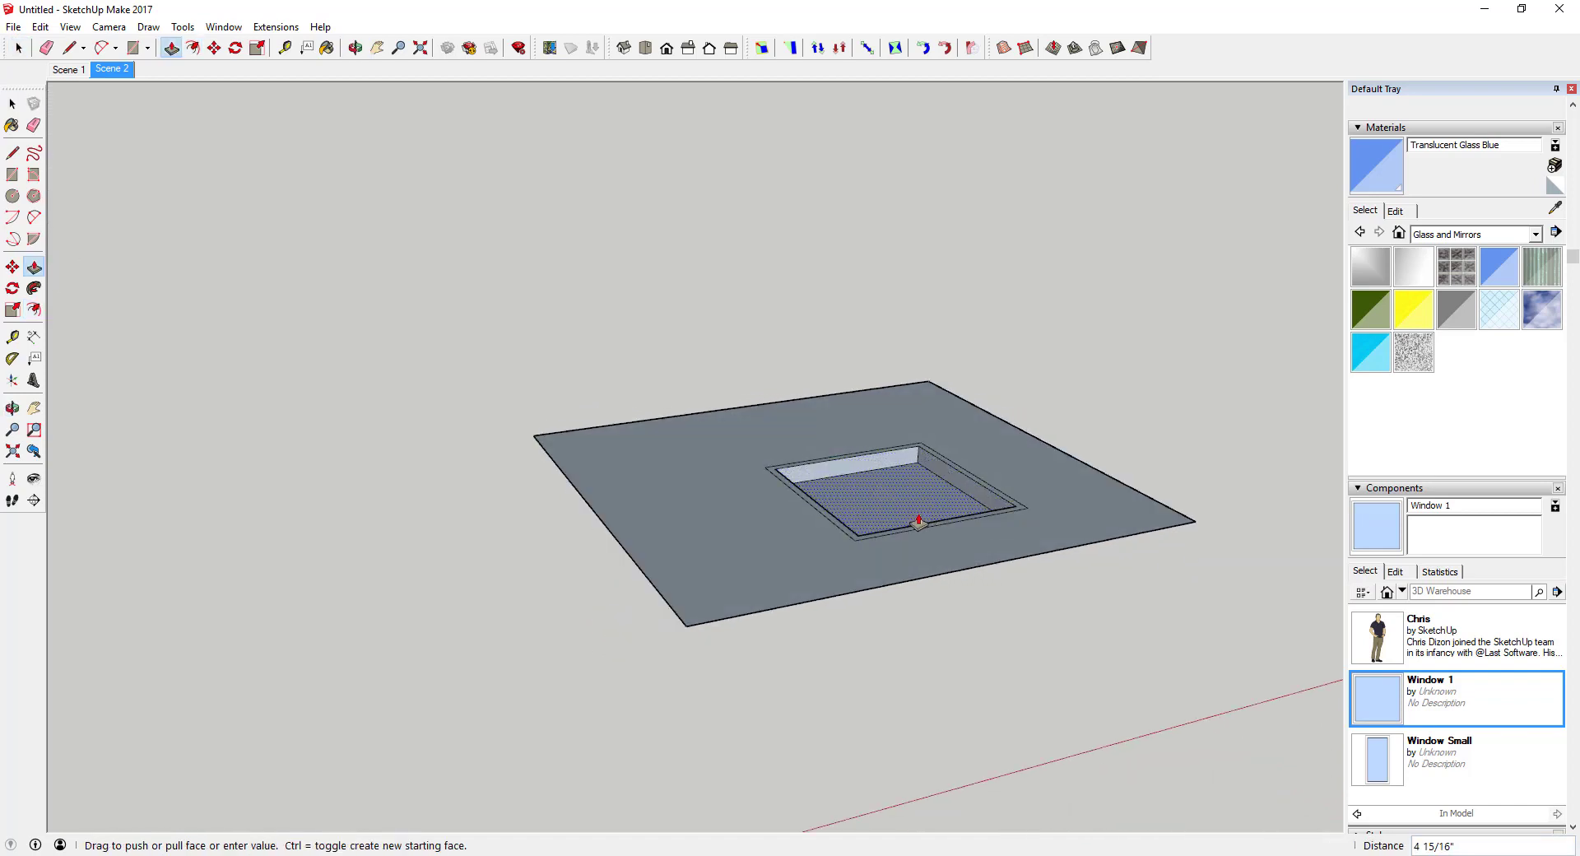
left_click(918, 520)
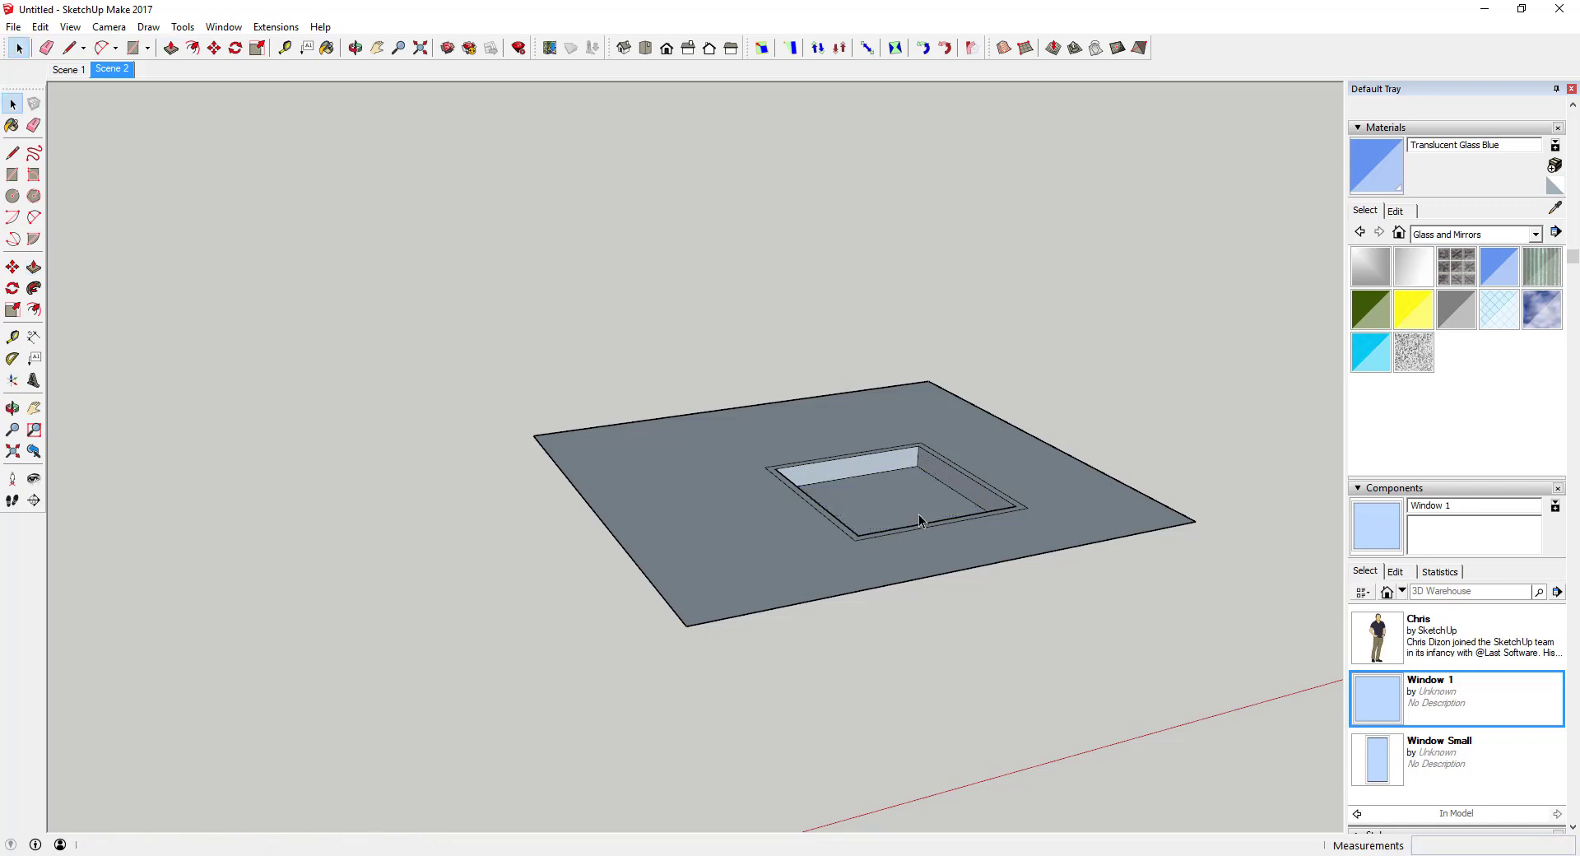
Select the frame and recess geometry without the surrounding face and reverse its faces
middle_click_drag(918, 520, 745, 475)
key("space")
left_click_drag(716, 423, 1026, 571)
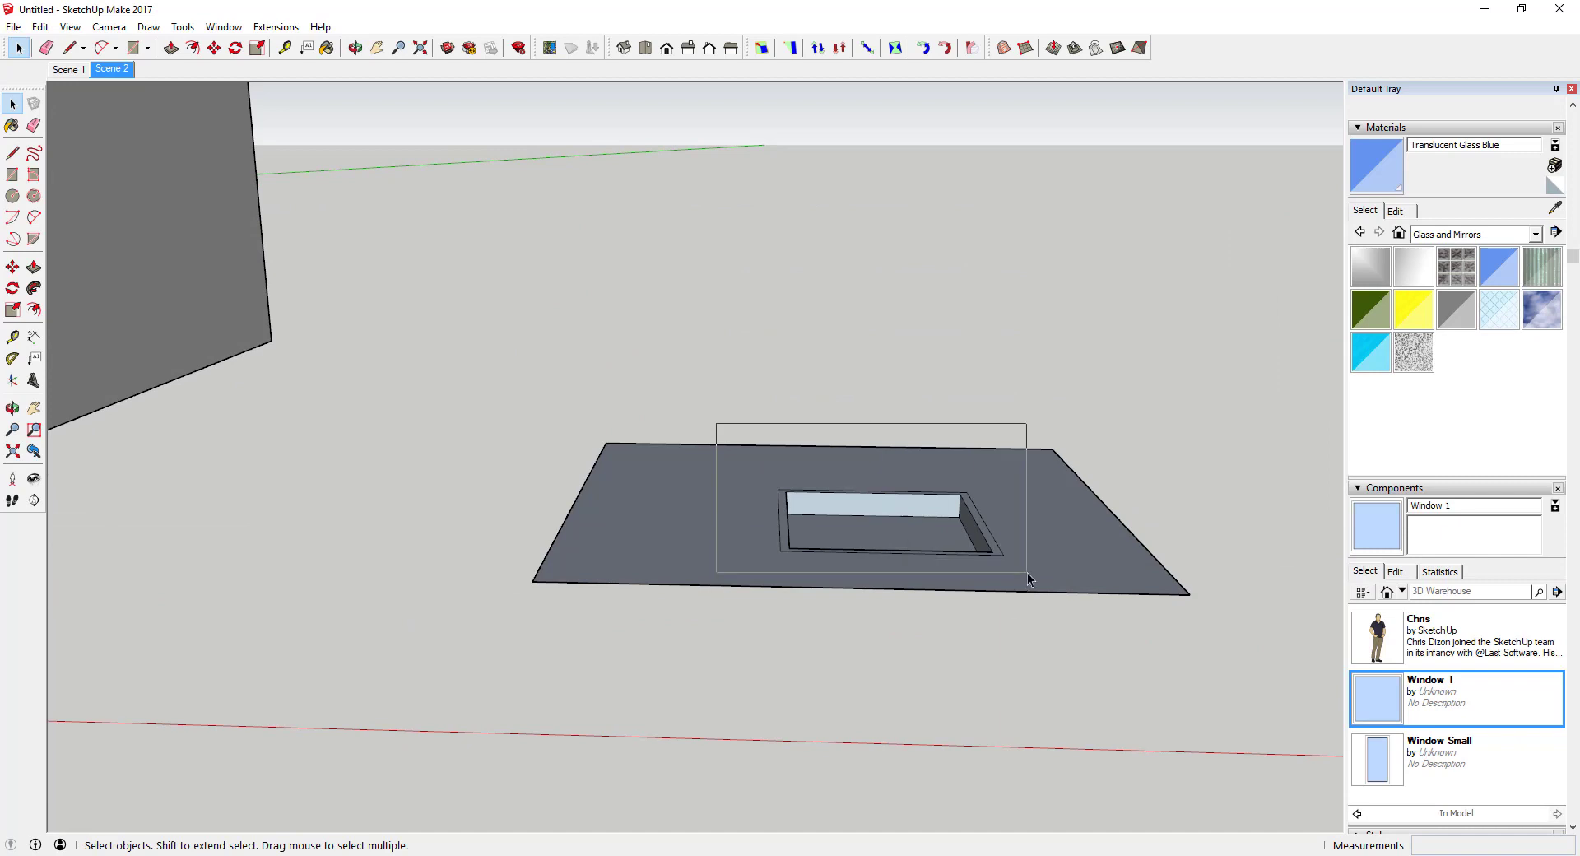
right_click(849, 518)
left_click(964, 549)
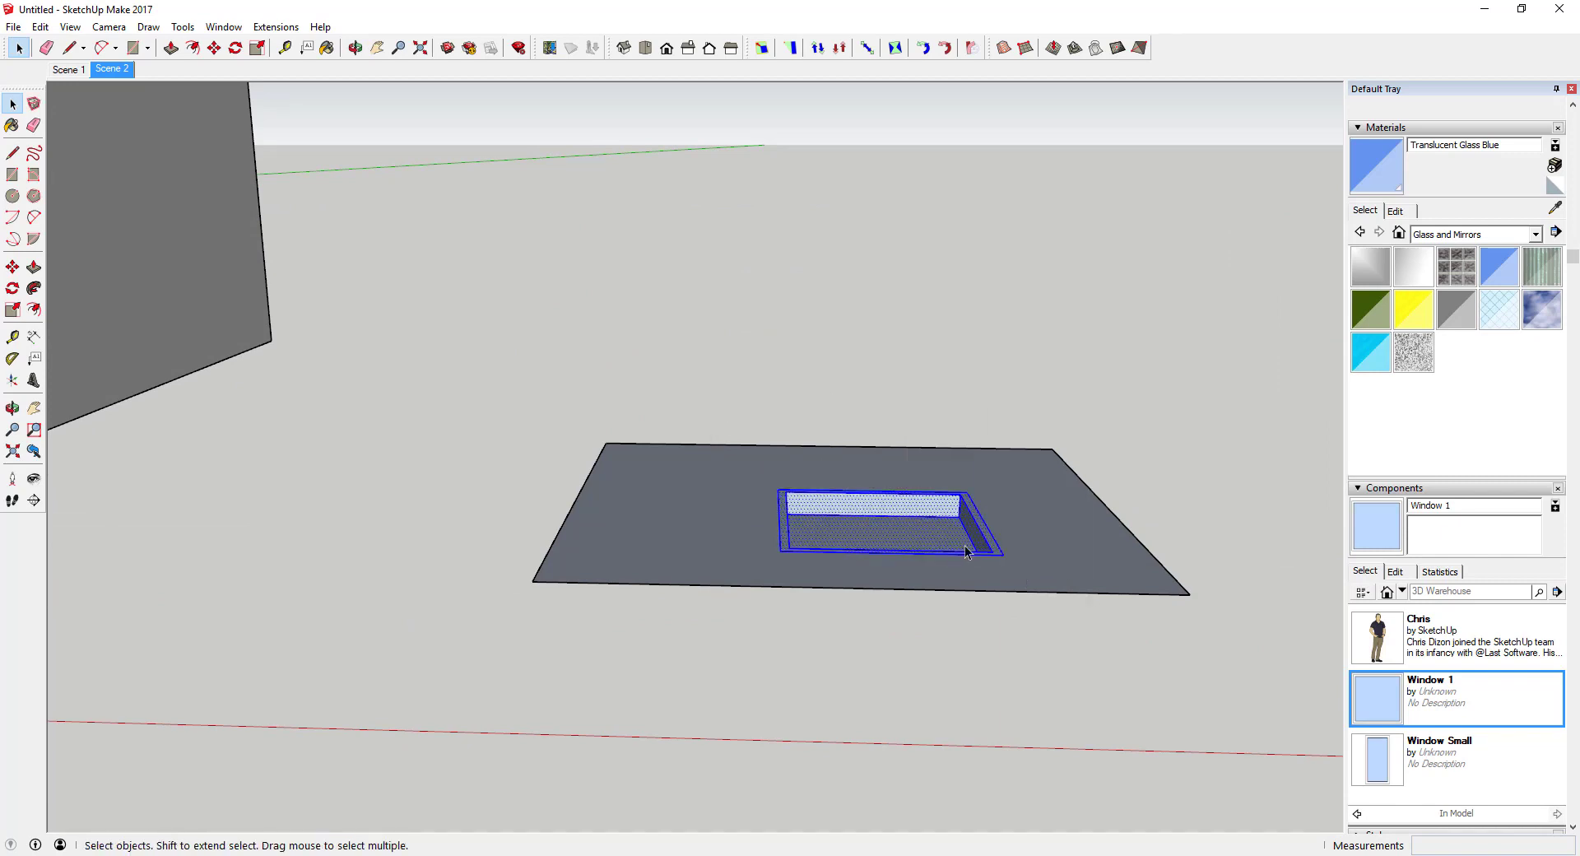
right_click(949, 541)
left_click(1005, 322)
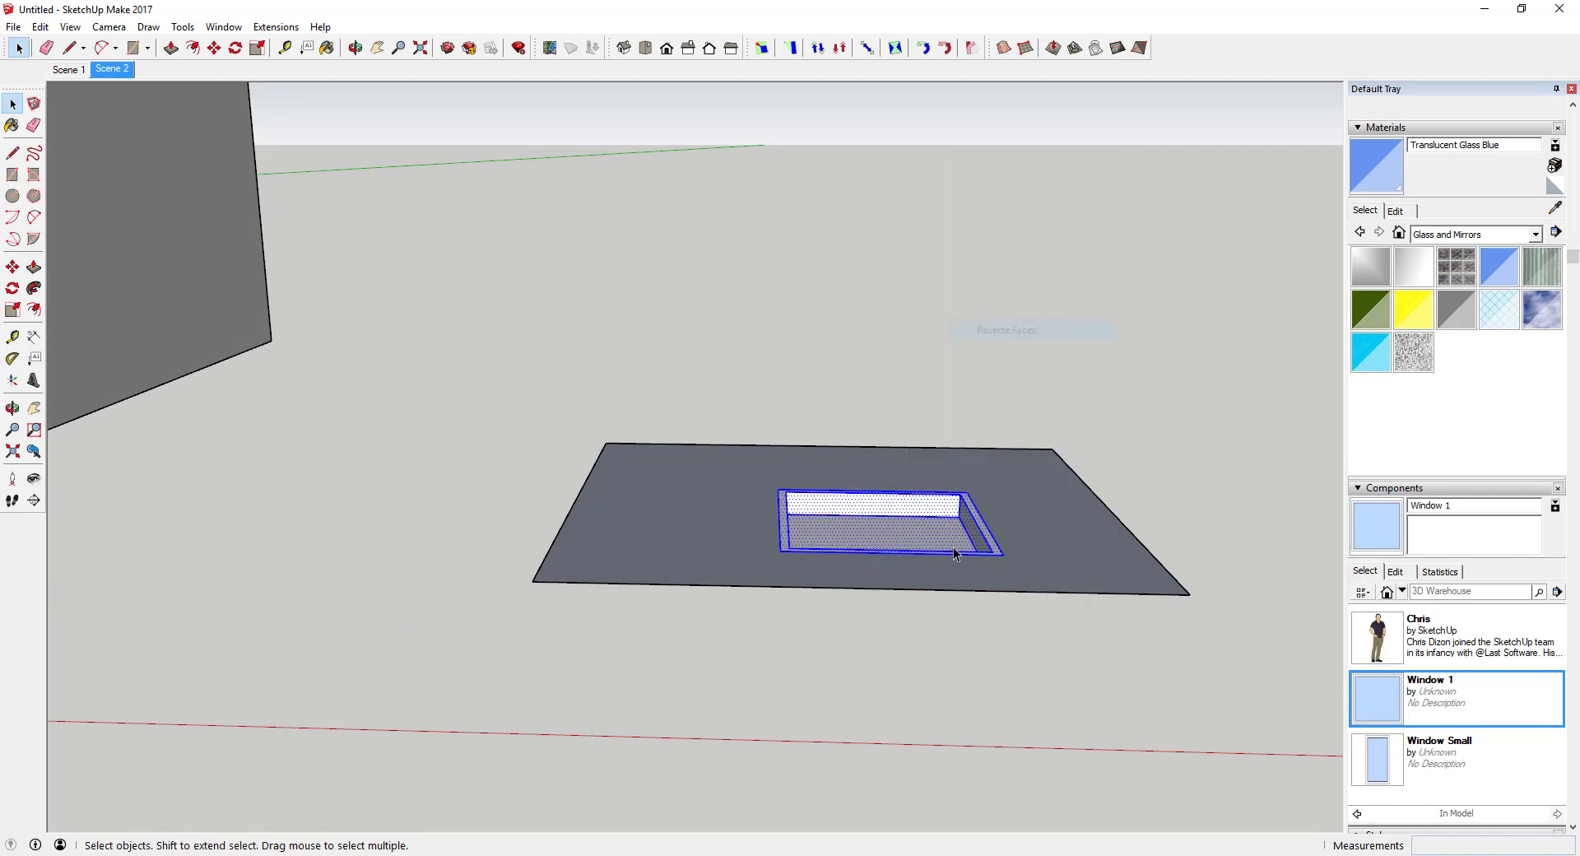
Make the frame and recess a component named Double Wall Example Part 1, glued to Any with Cut opening enabled
middle_click_drag(953, 546, 743, 454)
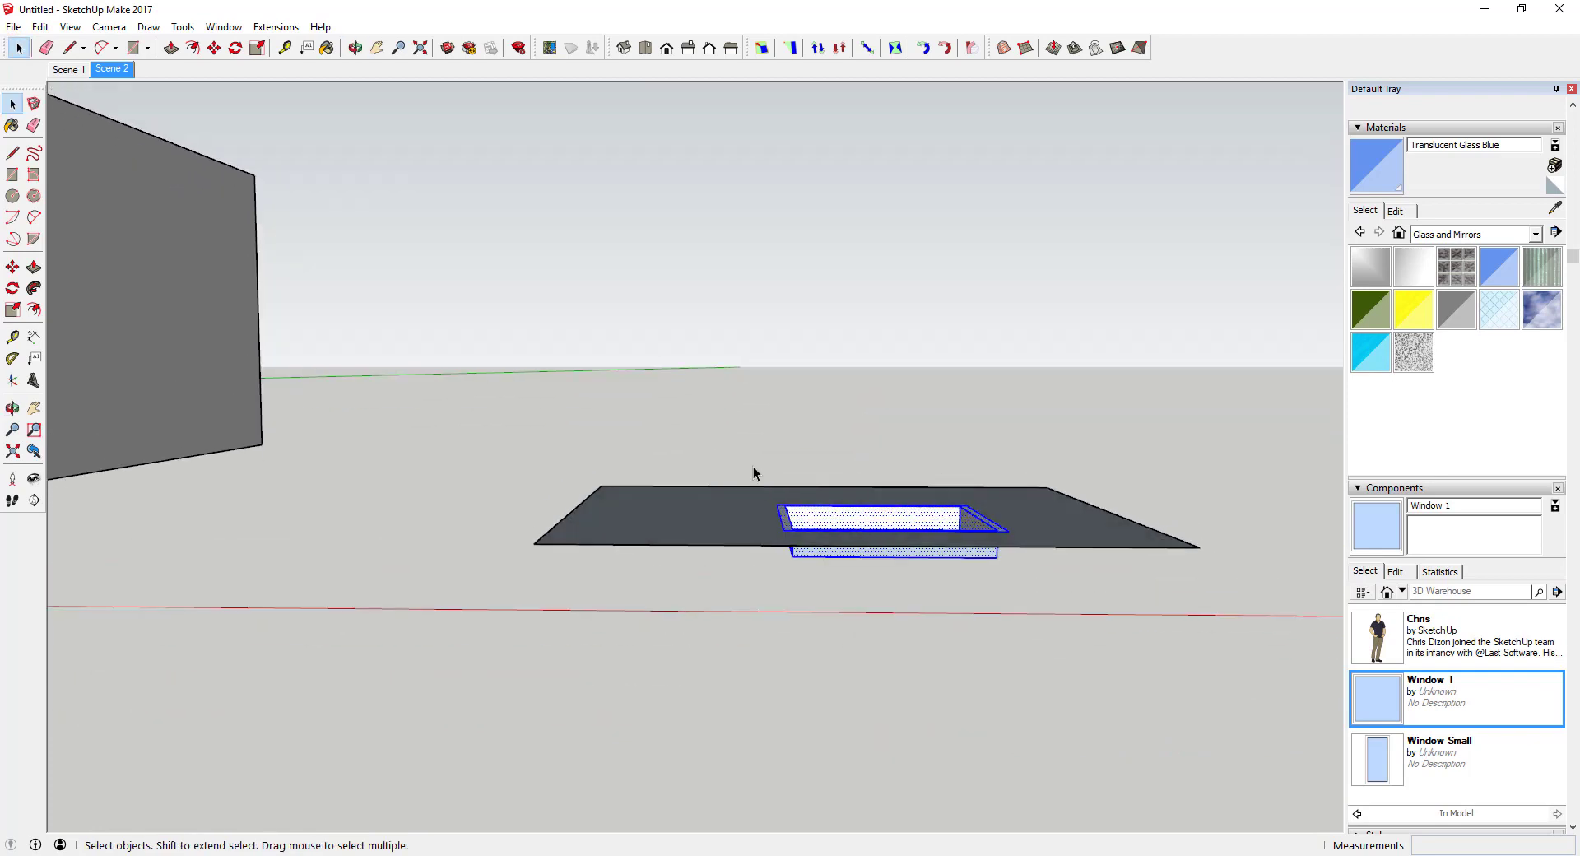
left_click_drag(744, 454, 1044, 618)
right_click(896, 521)
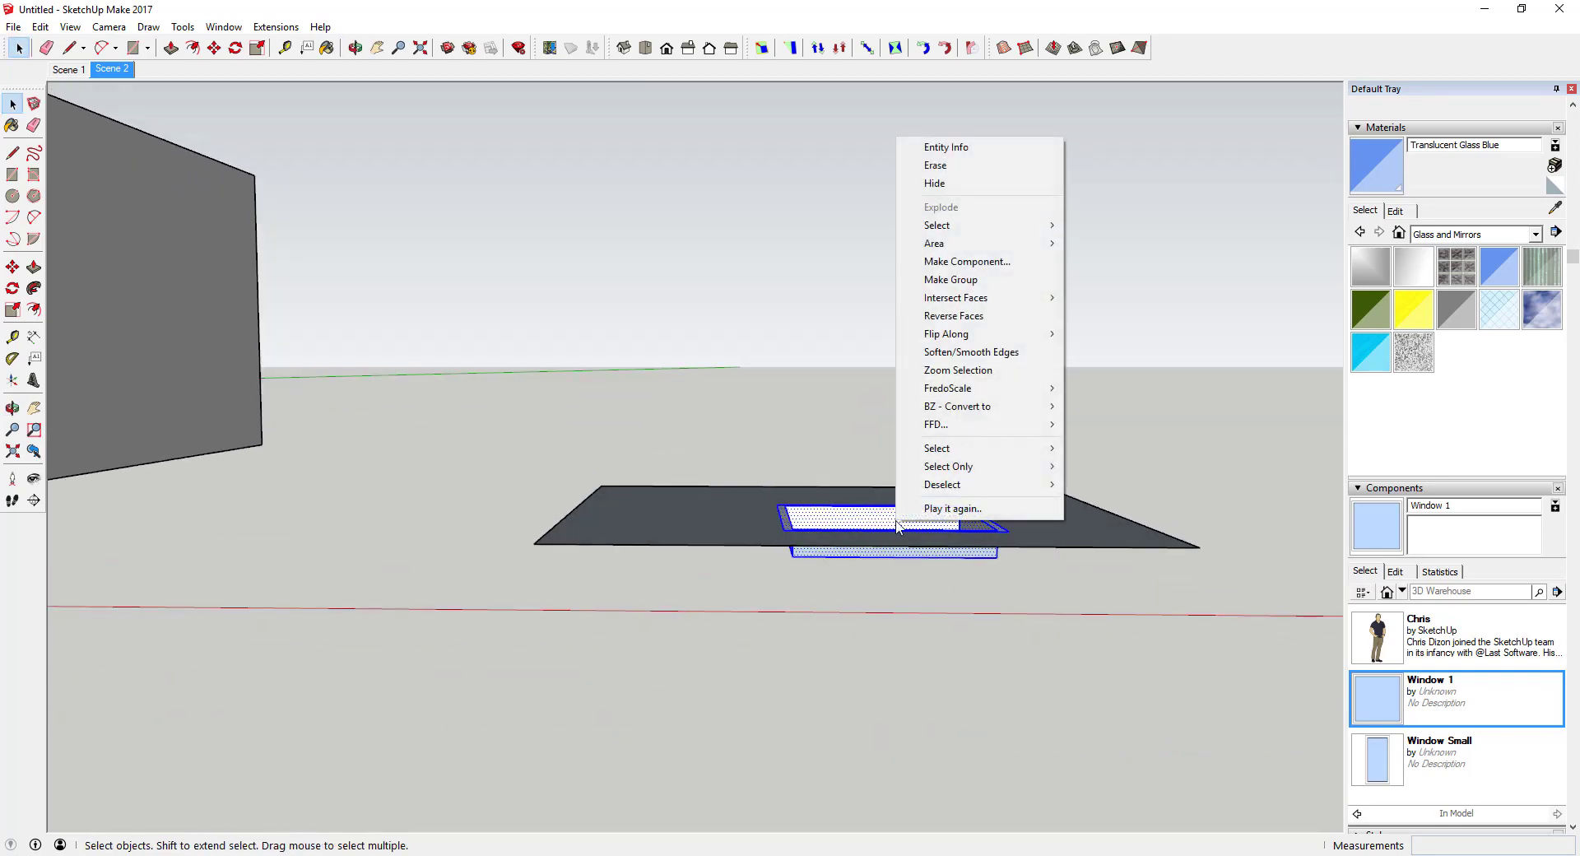
left_click(971, 261)
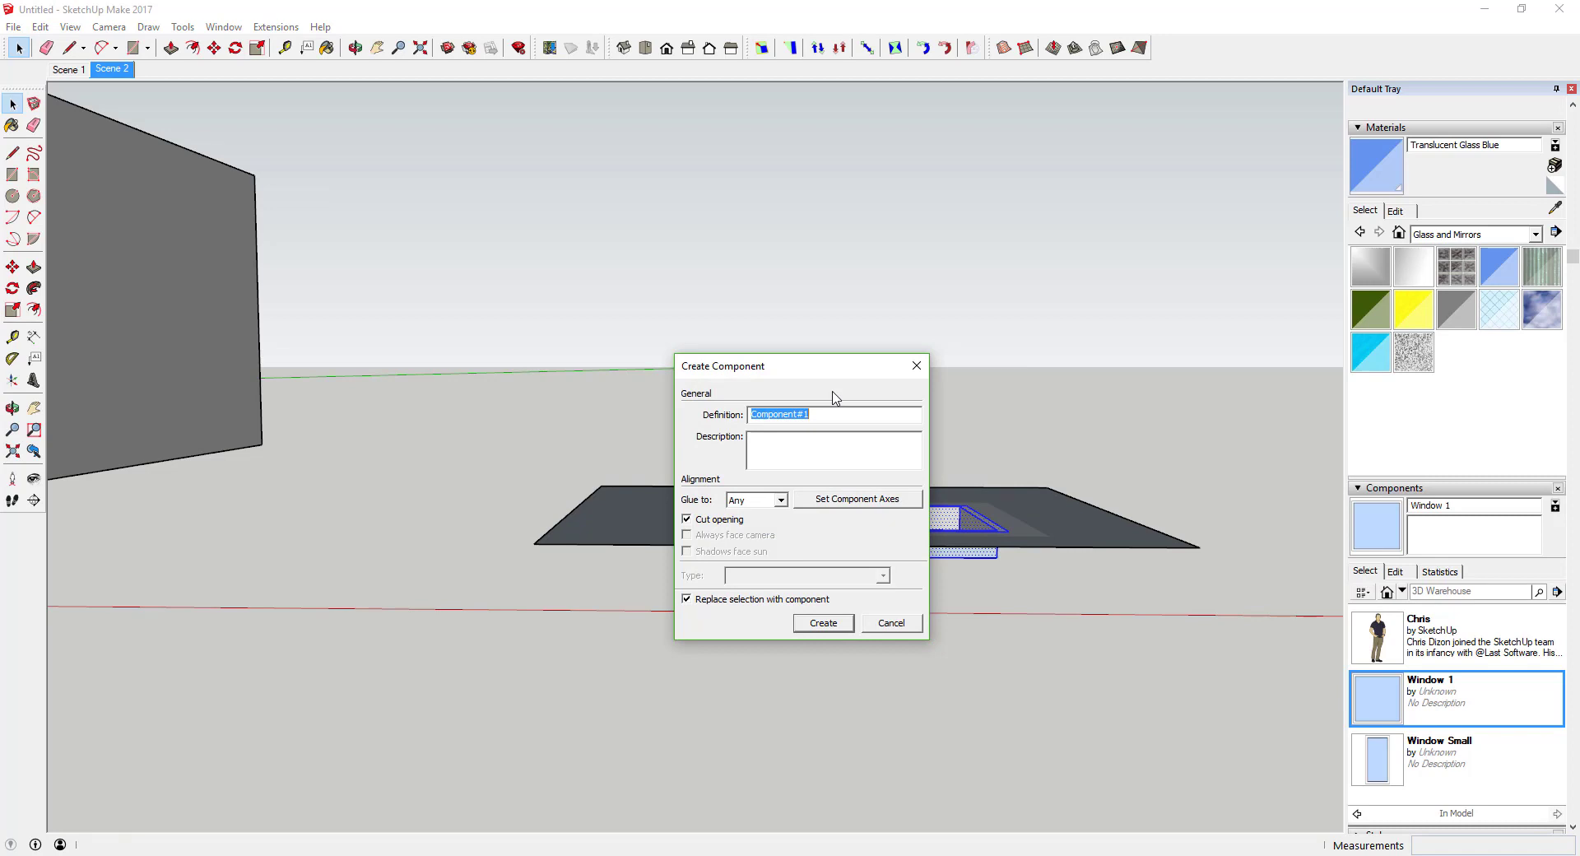
type("Double Wall Example Part")
left_click(824, 623)
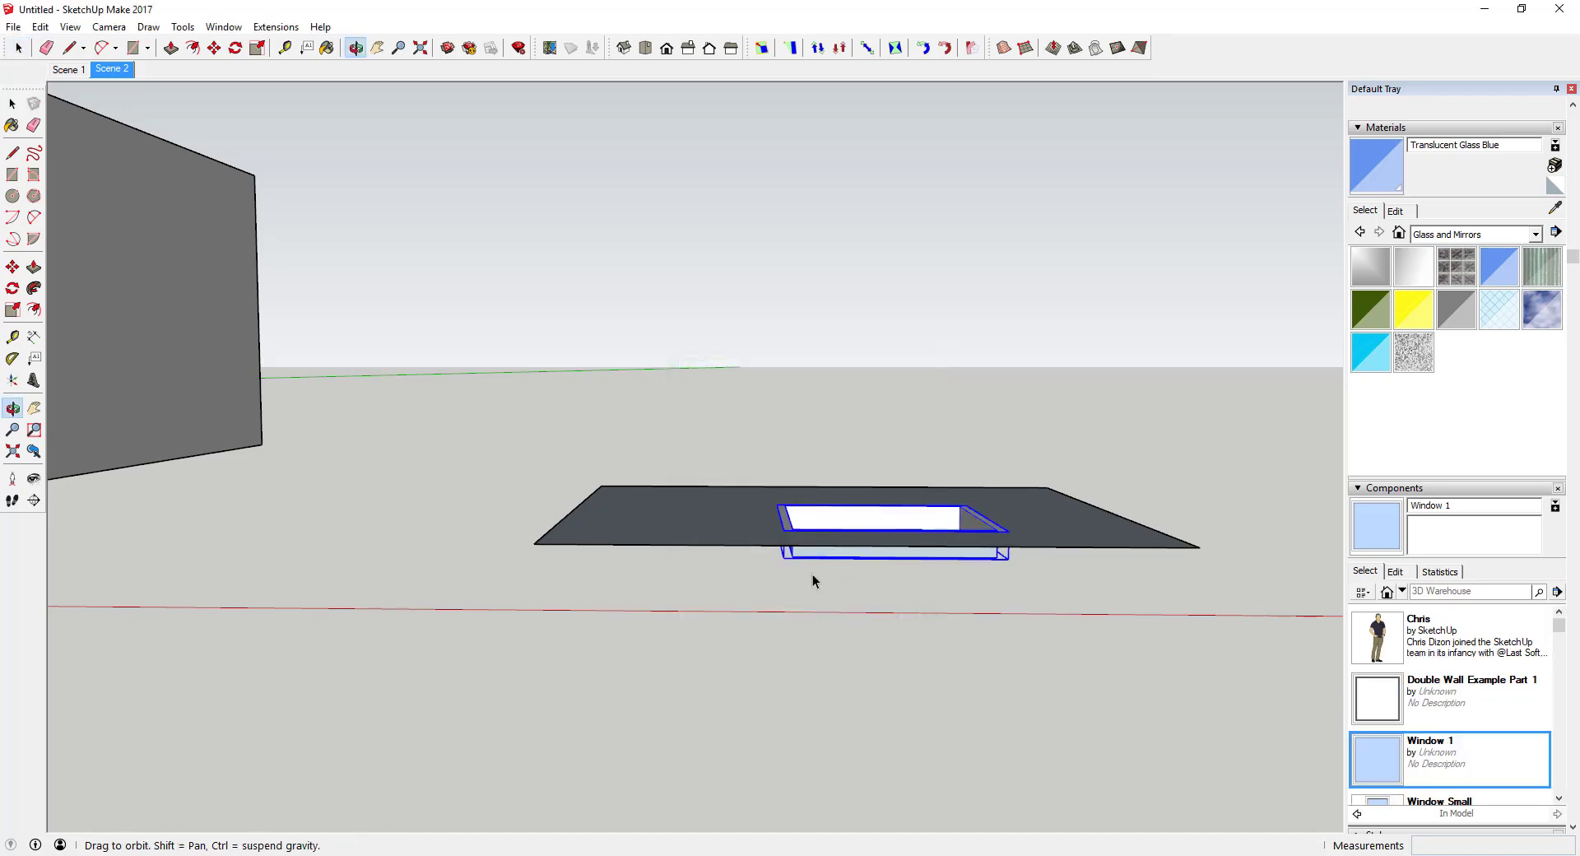
Open the new window component for editing and paint its recessed pane with Translucent Glass Blue
middle_click_drag(812, 575, 876, 575)
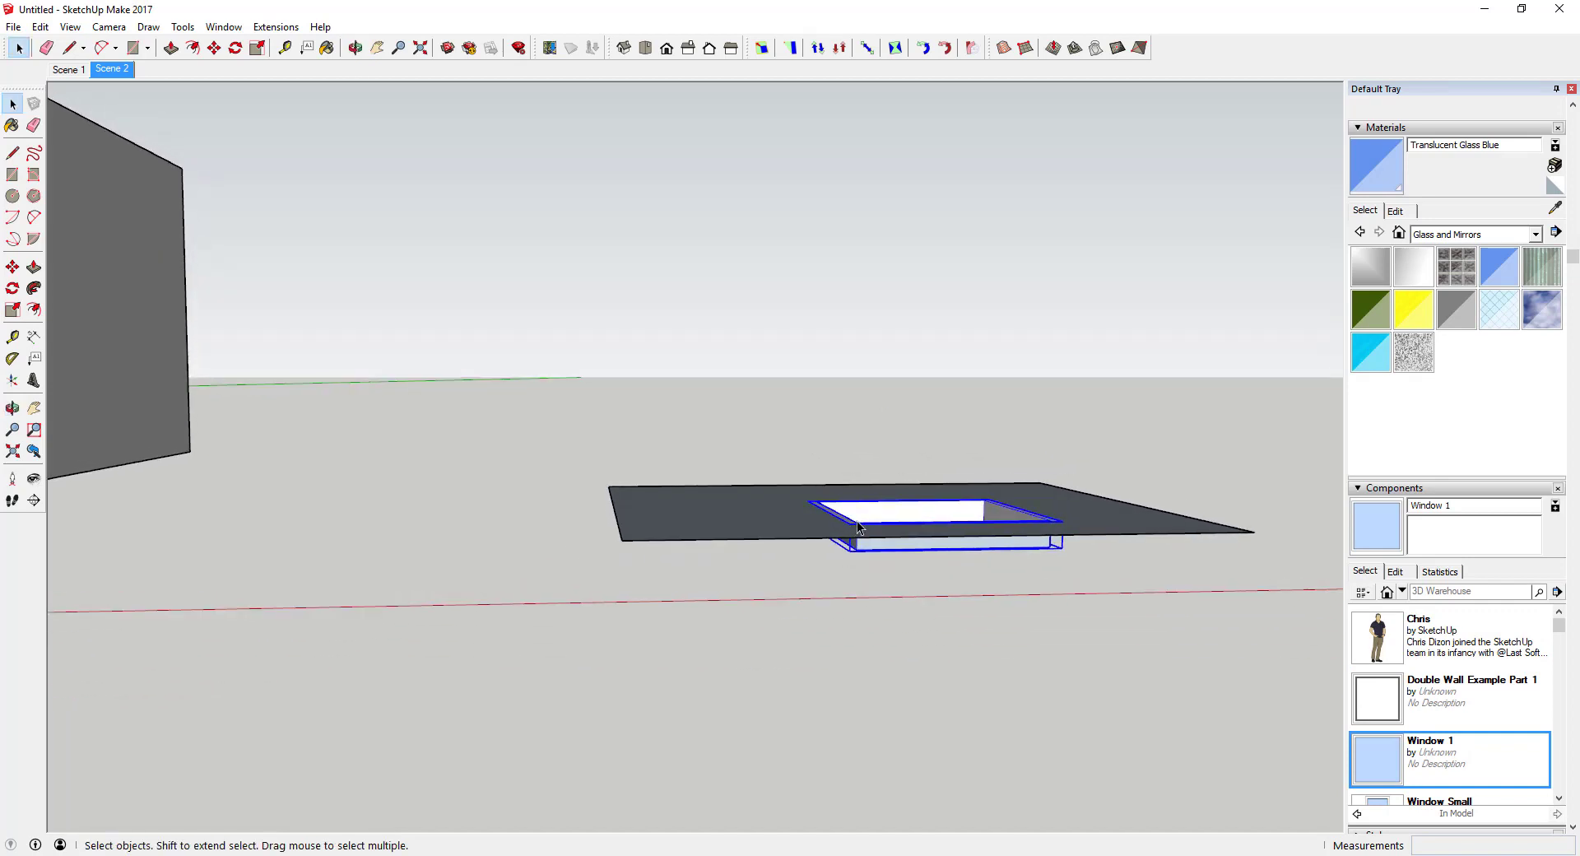
scroll(1423, 728, "down", 2)
scroll(1423, 728, "up", 2)
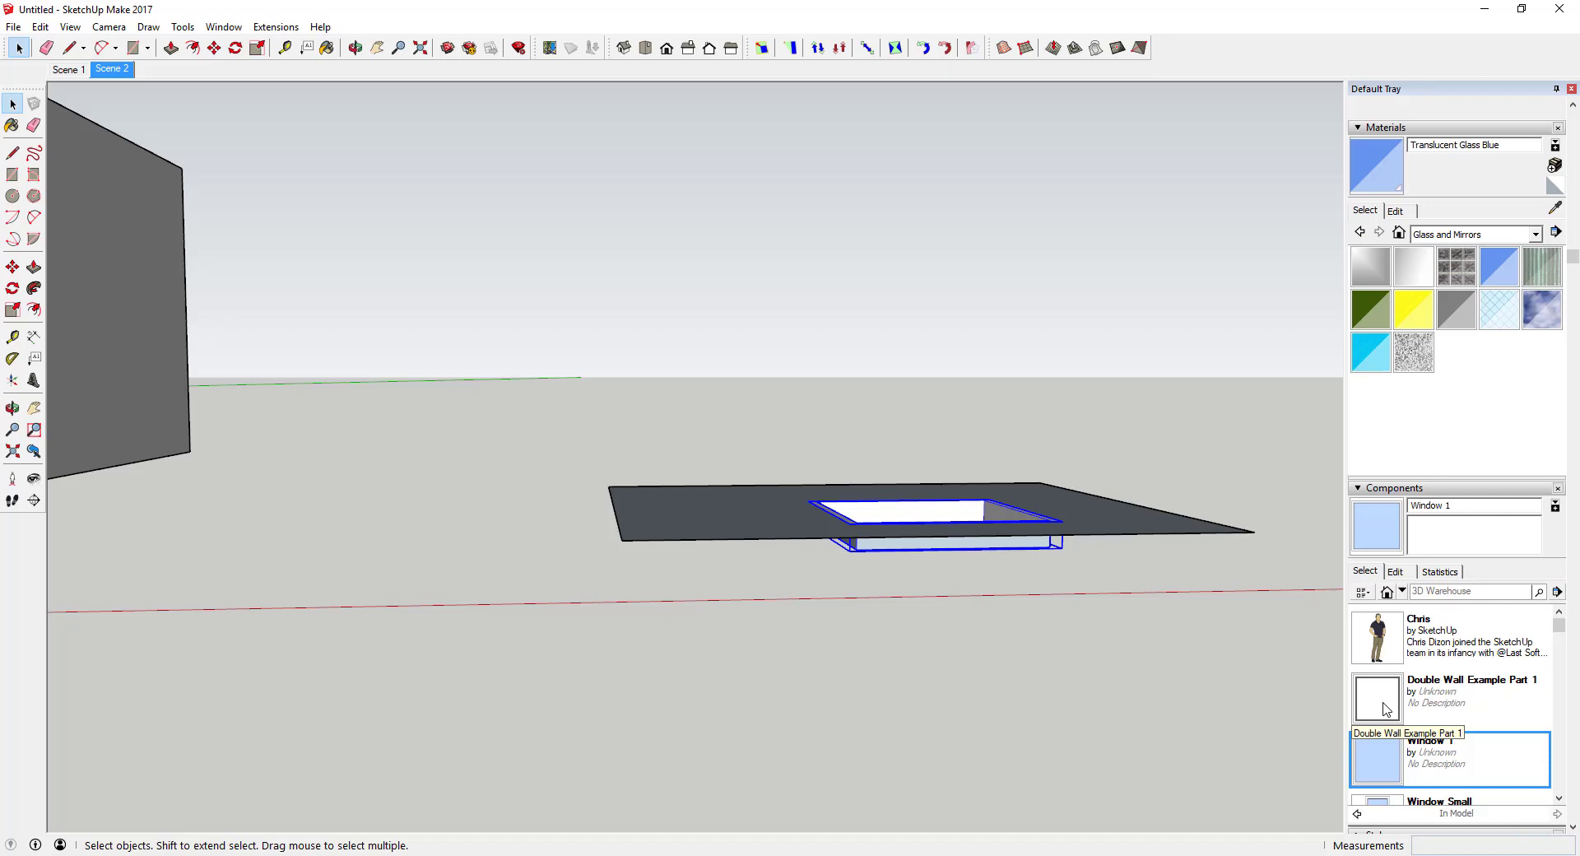
middle_click_drag(1017, 574, 983, 339)
middle_click_drag(918, 377, 872, 699)
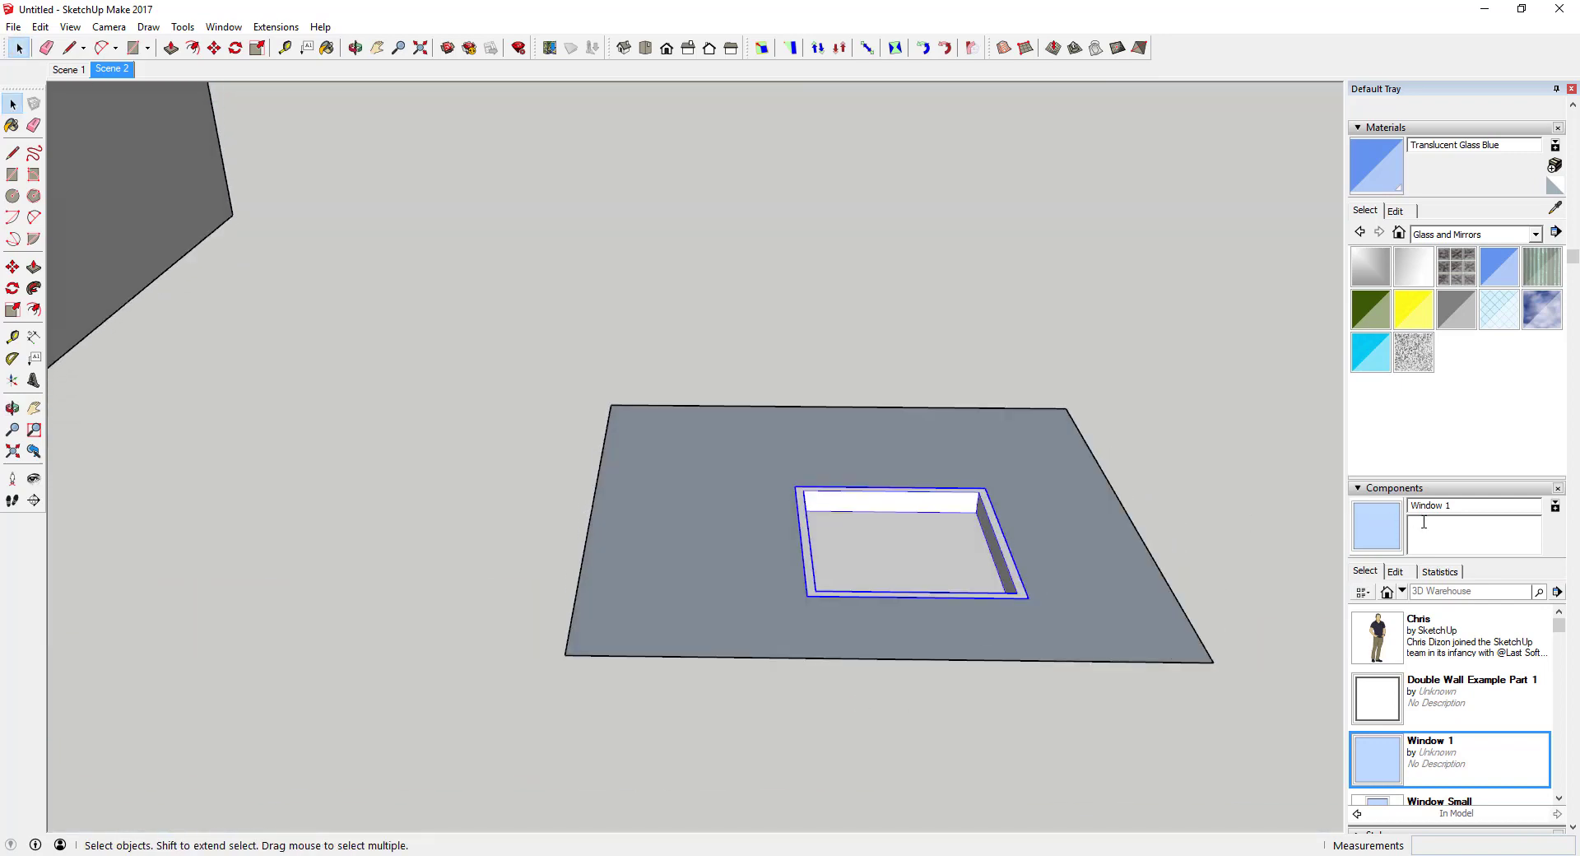
double_click(893, 565)
left_click(1502, 274)
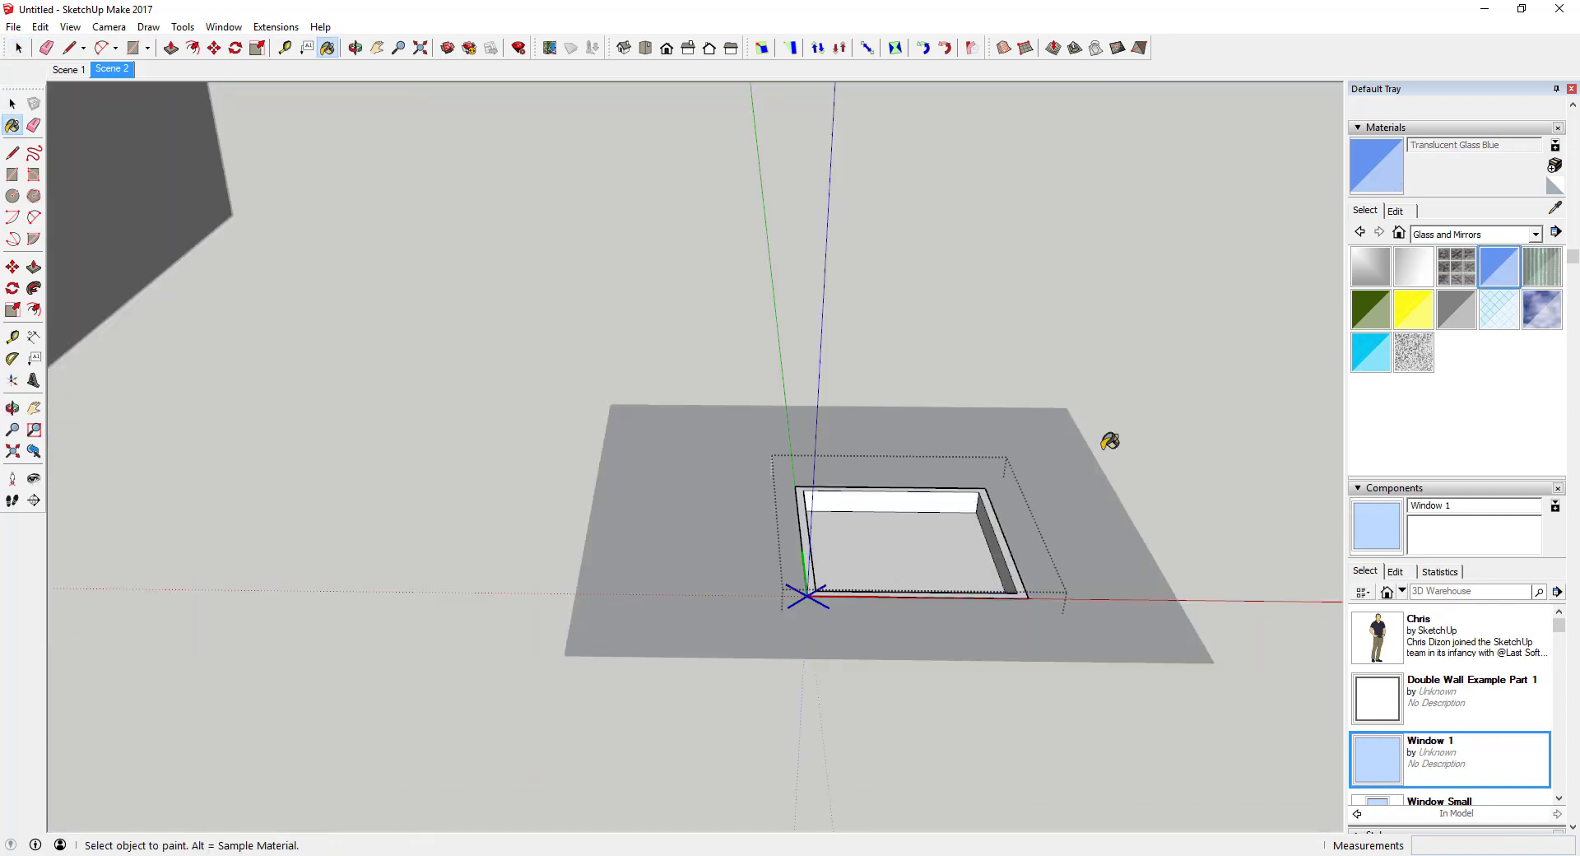
left_click(938, 543)
key("space")
middle_click_drag(1059, 445, 839, 432)
key("r")
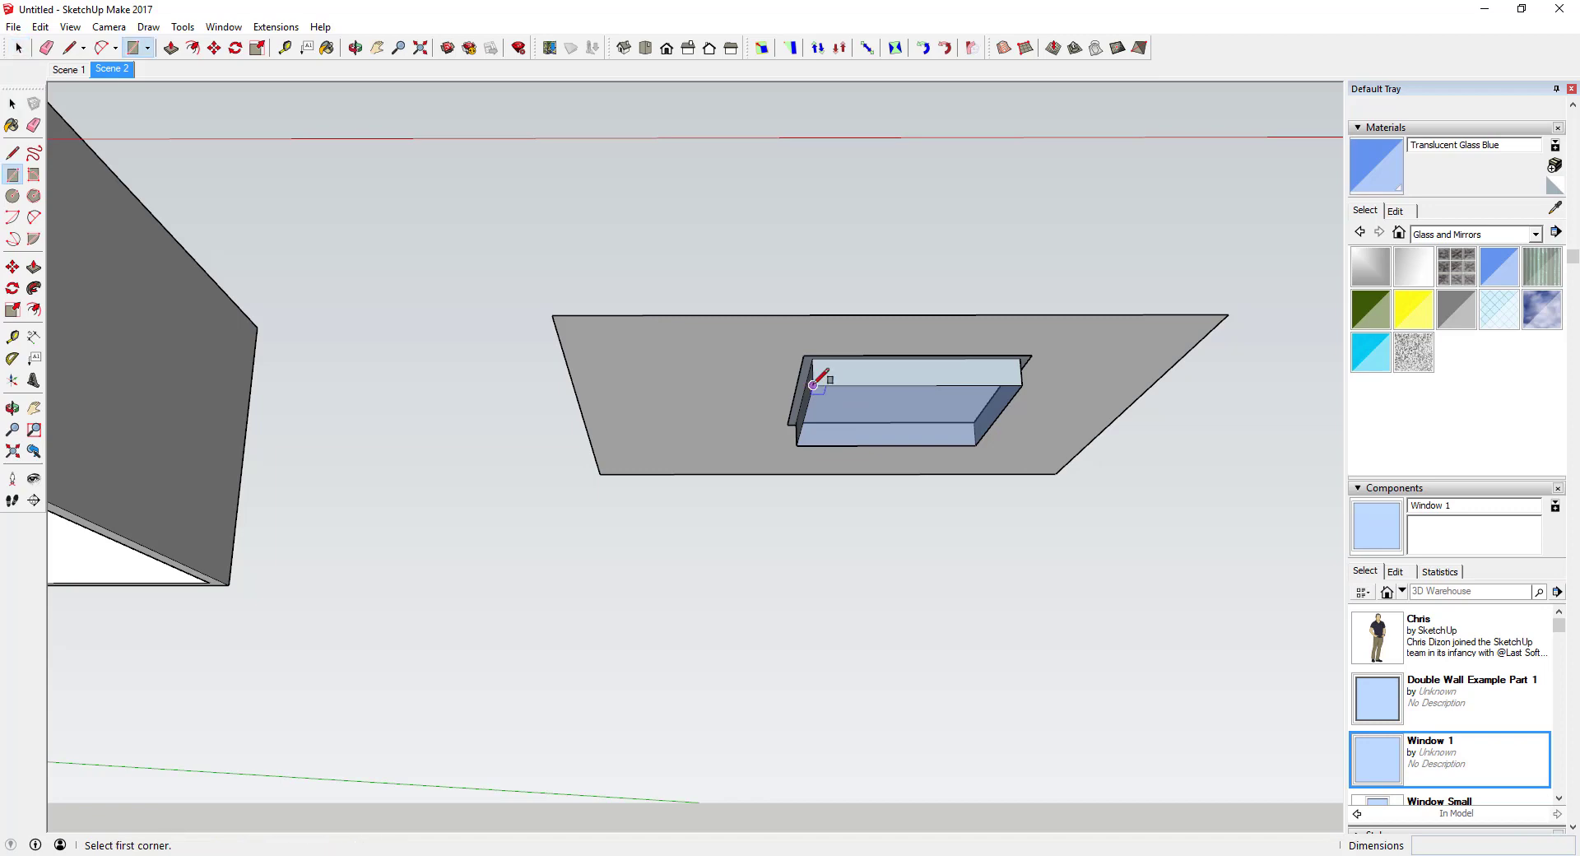
left_click(812, 384)
key("space")
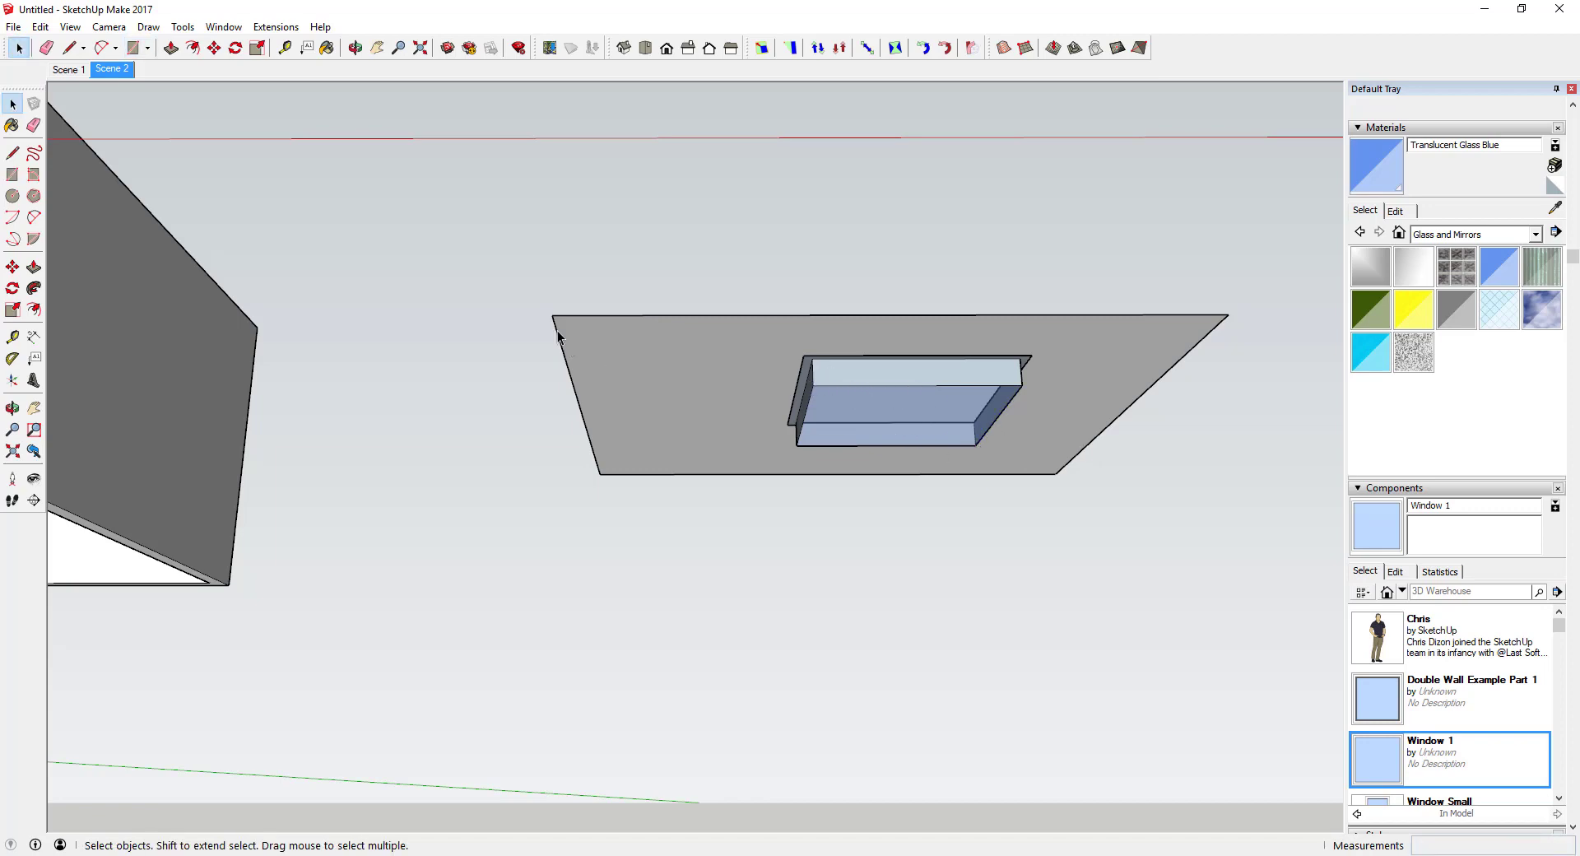
Copy the large rectangular face straight down so the copy lies level with the bottom of the window recess
left_click(601, 338)
key("m")
key("ctrl")
left_click(858, 315)
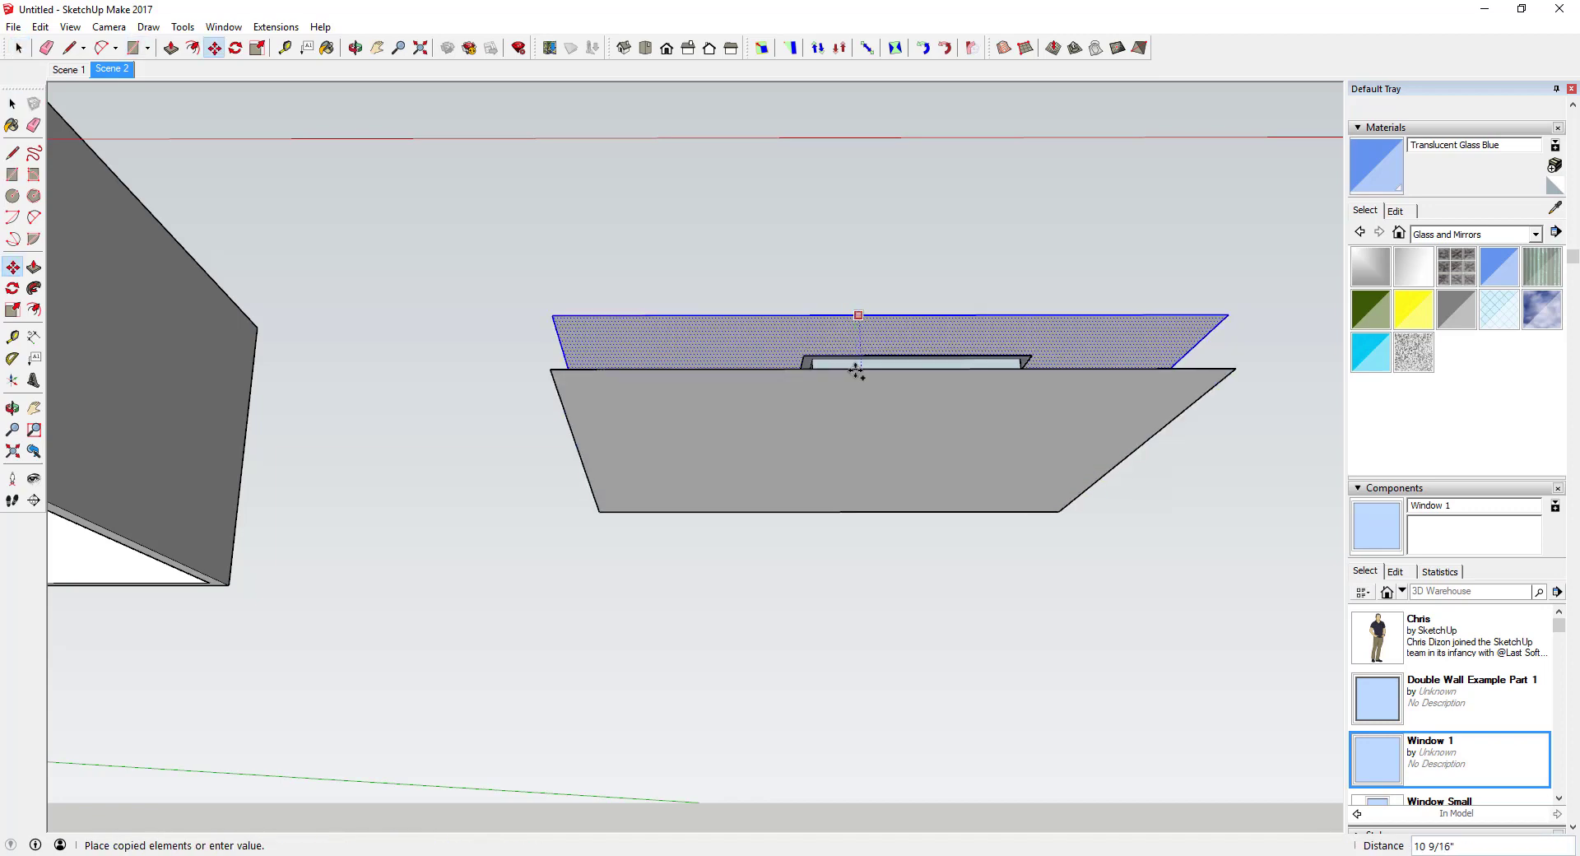
middle_click_drag(868, 373, 857, 553)
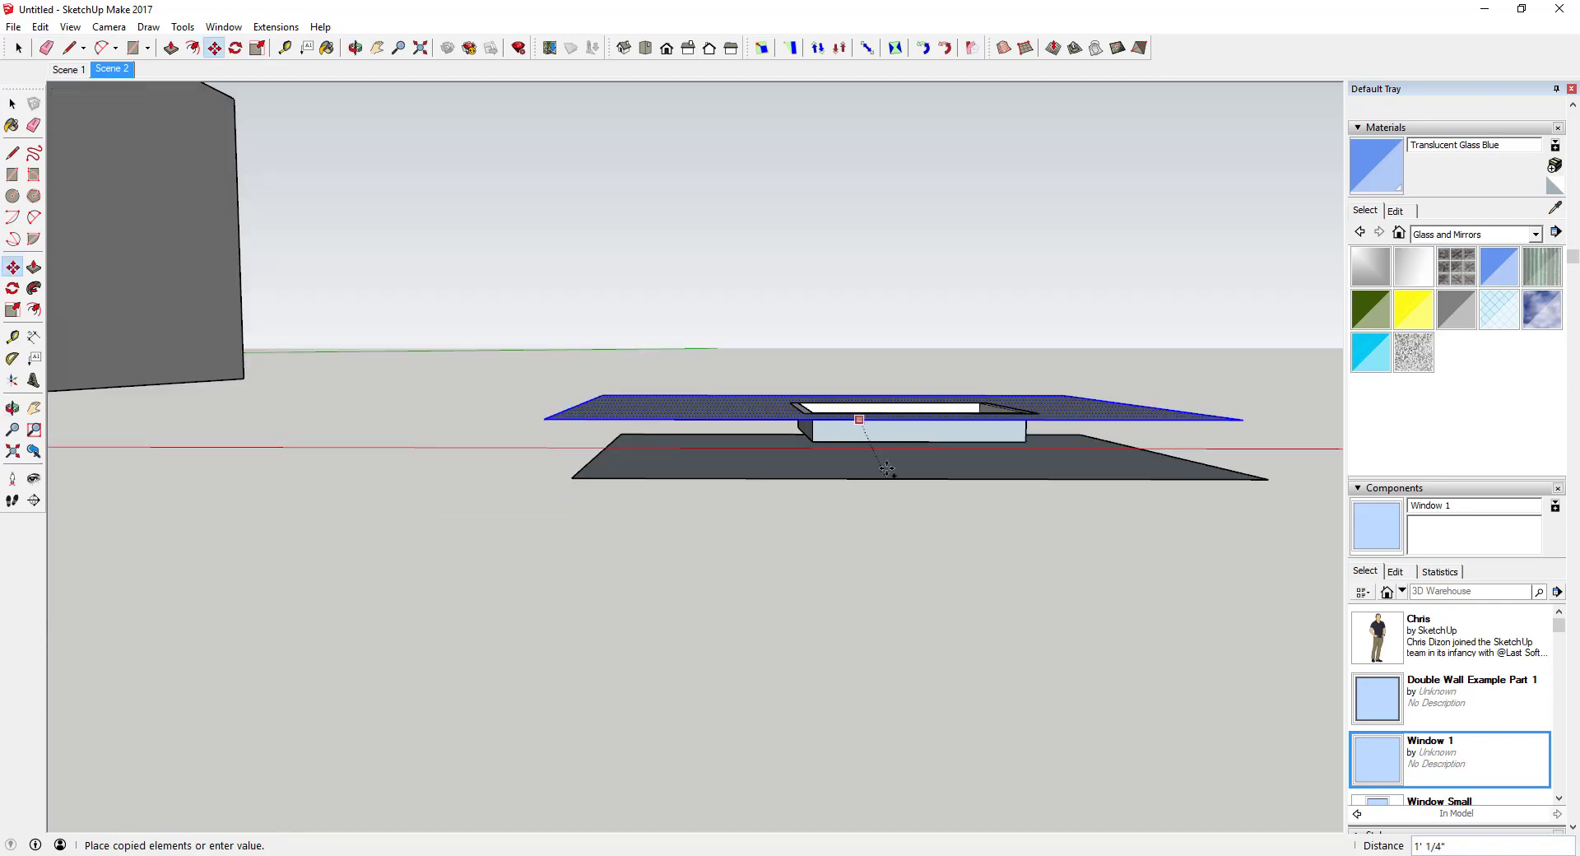
left_click(810, 440)
middle_click_drag(810, 440, 829, 270)
Trace a 3' 8" by 3' 8" rectangle around the window pane on the copied face and delete the face inside it
key("space")
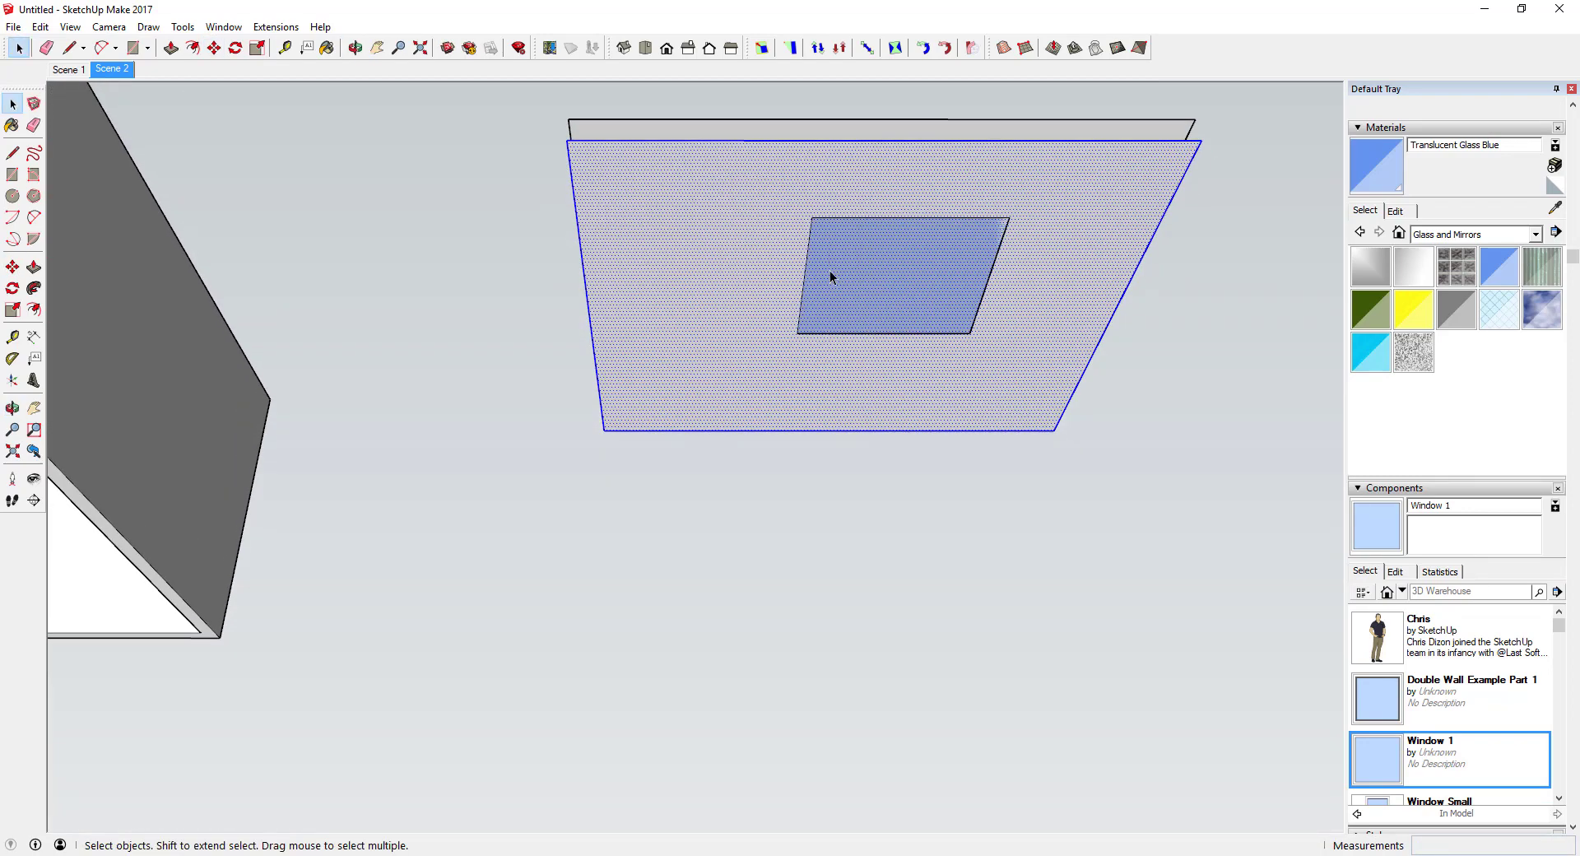
left_click(831, 275)
left_click(1104, 301)
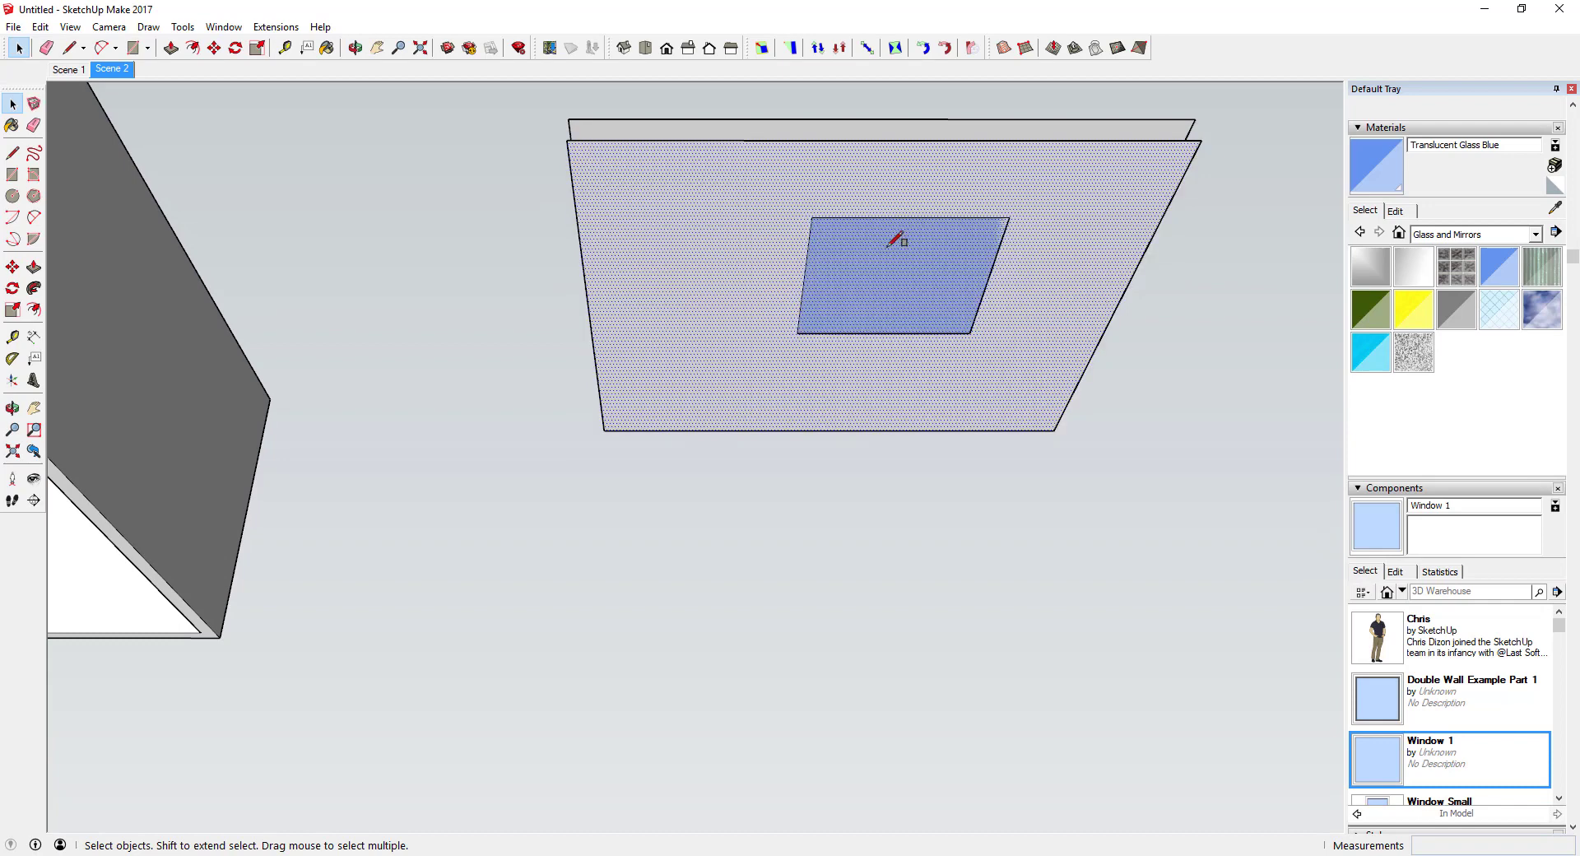
key("r")
left_click(811, 217)
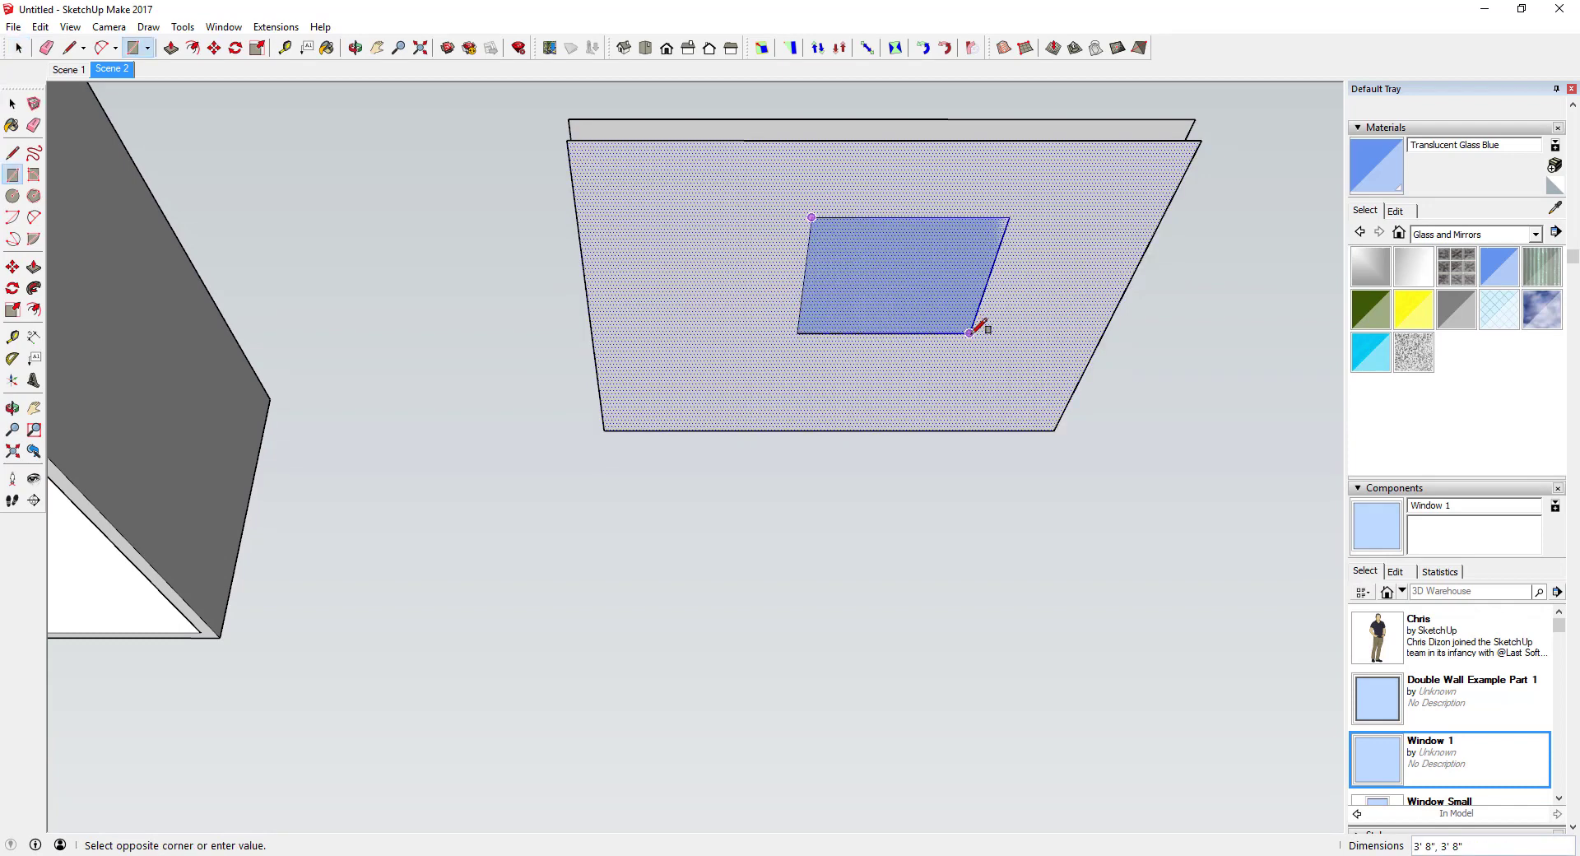
left_click(971, 333)
key("space")
left_click(887, 283)
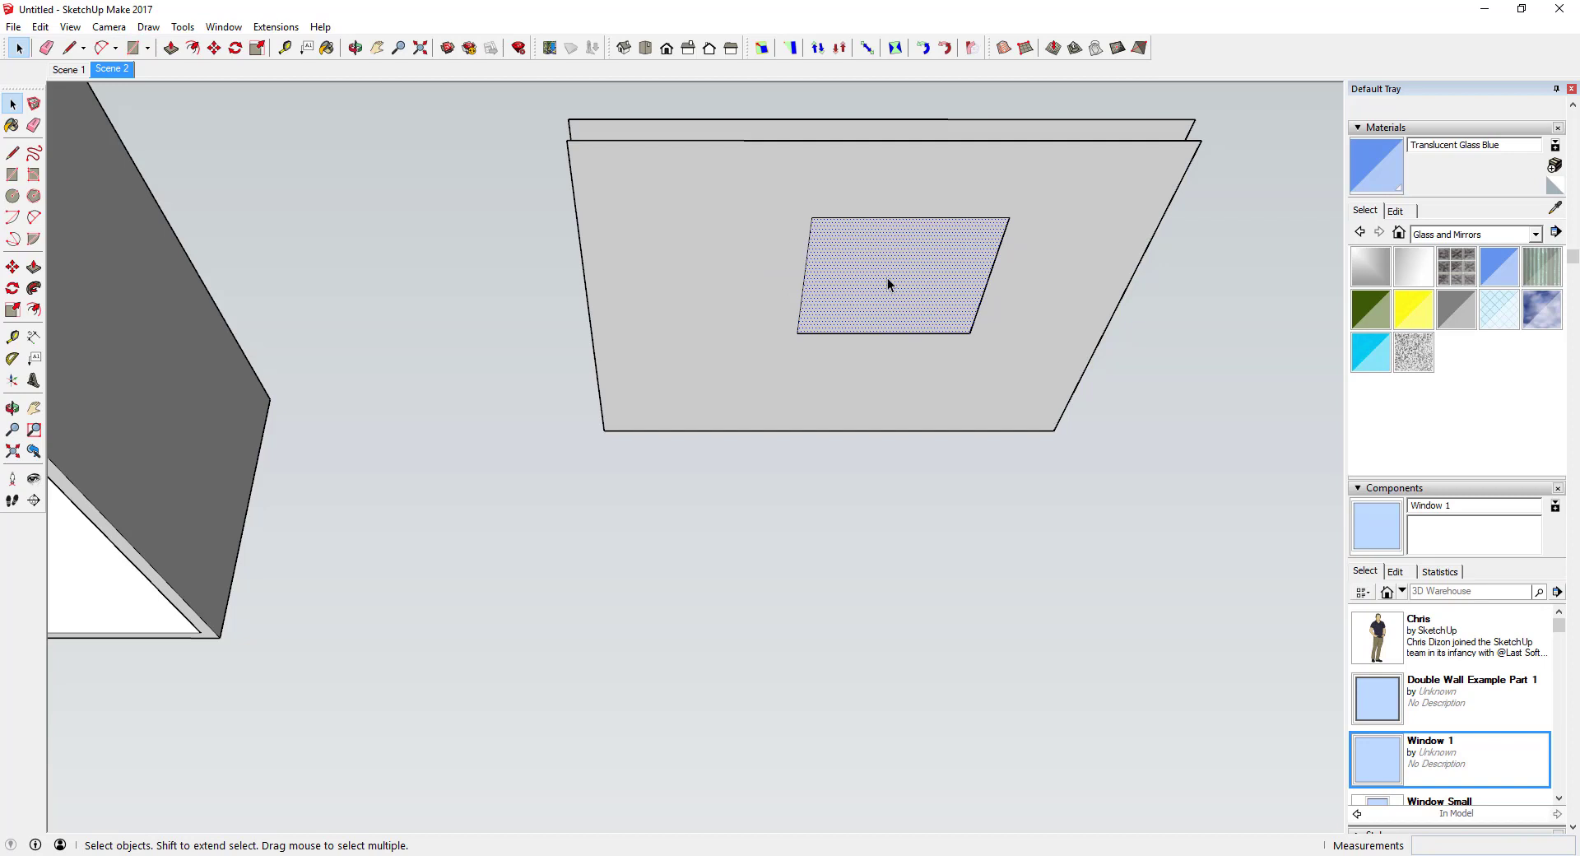
left_click(887, 278, "shift")
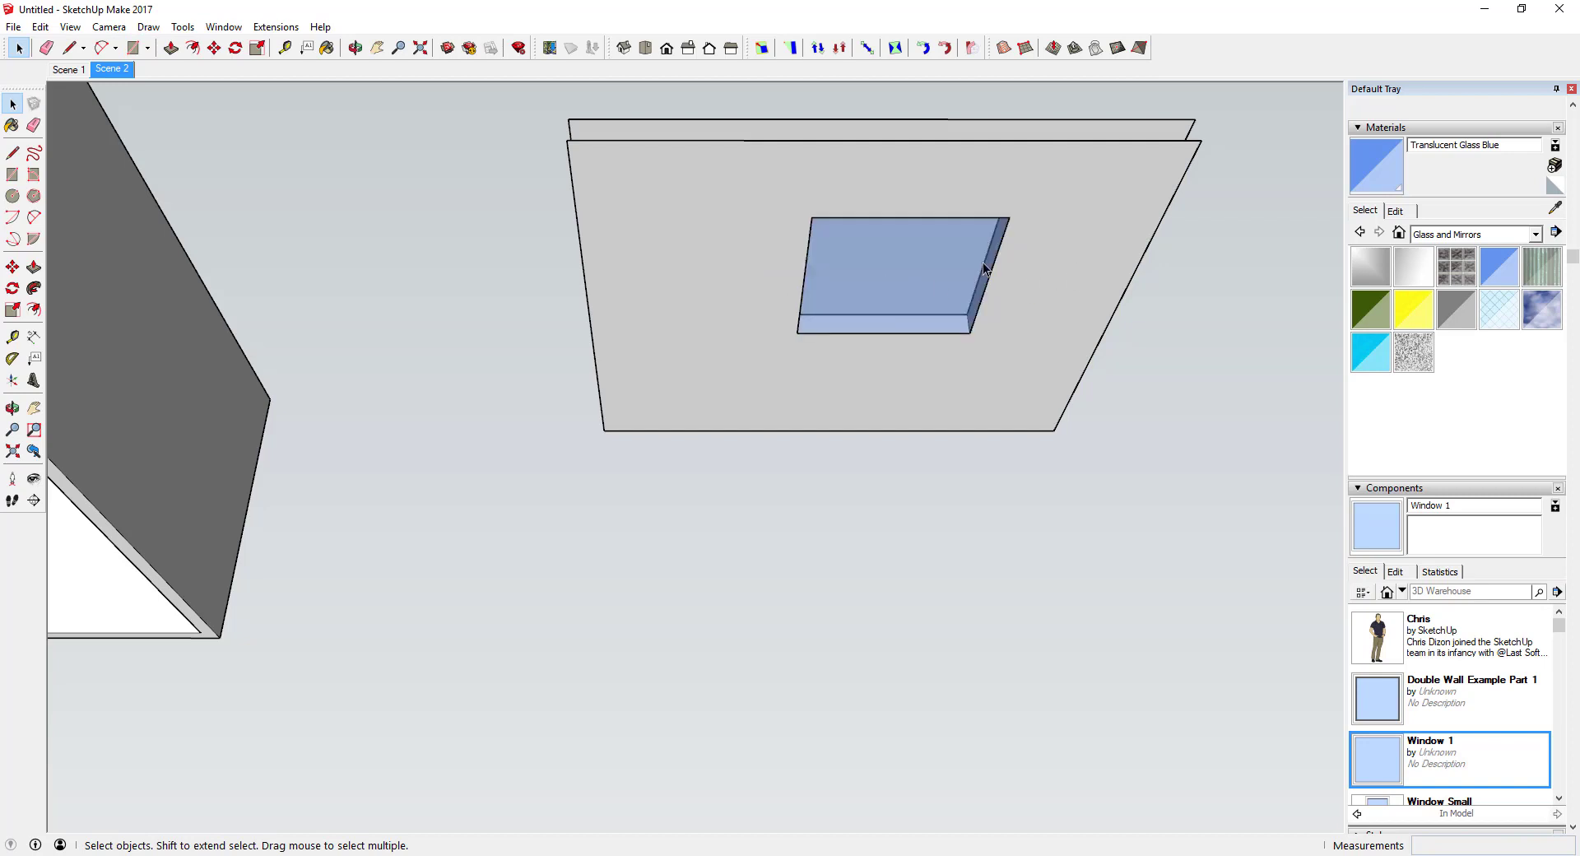
Make the opening's four edges a component named Cutting Plane #2, glued to Any with Cut opening enabled
left_click(859, 218)
left_click(868, 334, "shift")
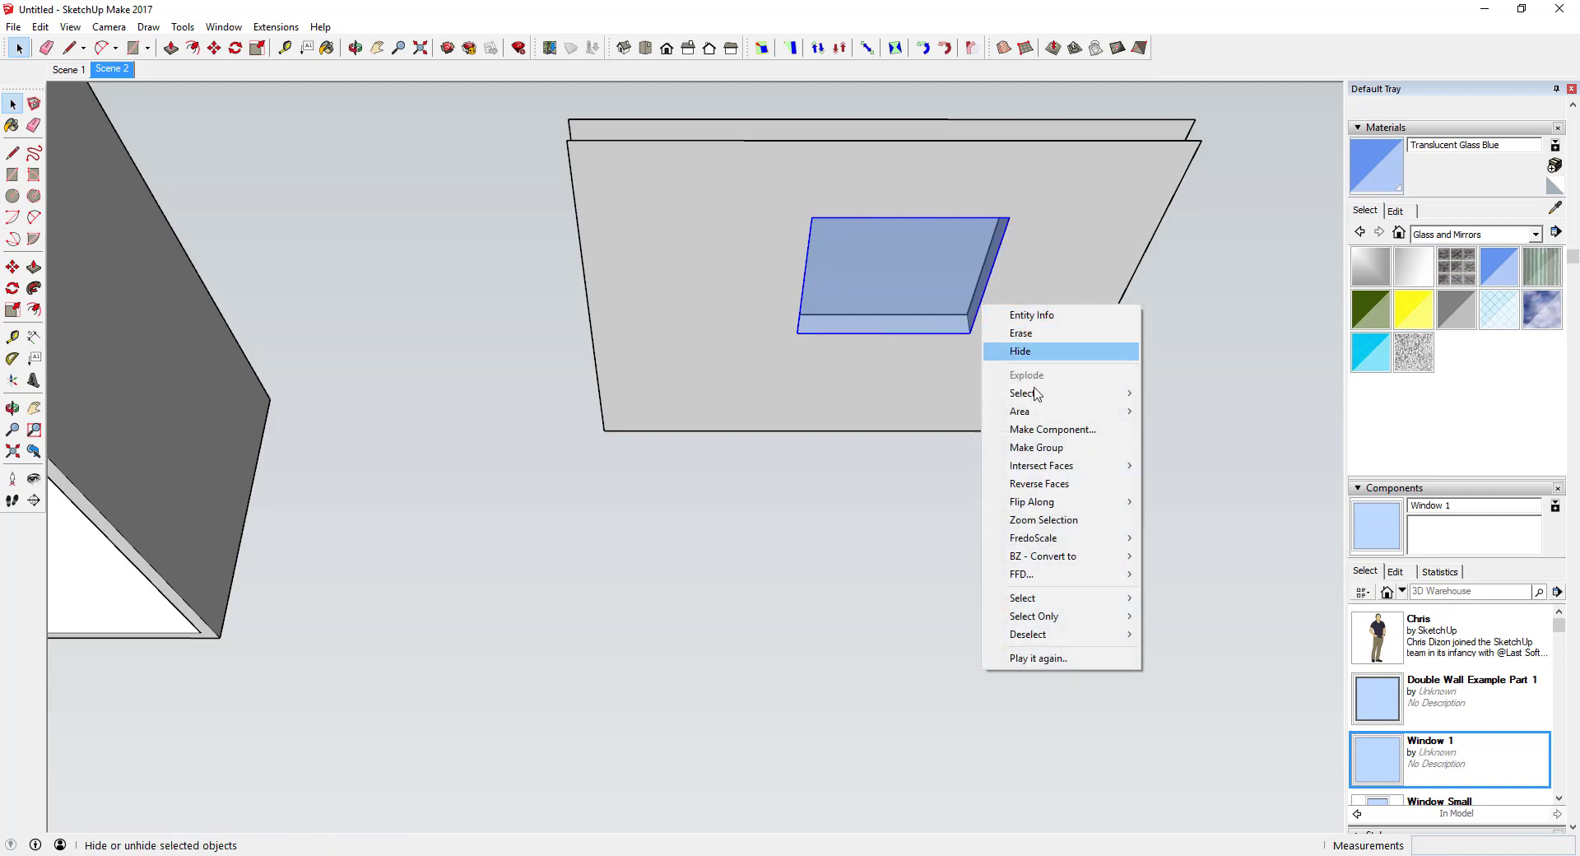
left_click(1013, 428)
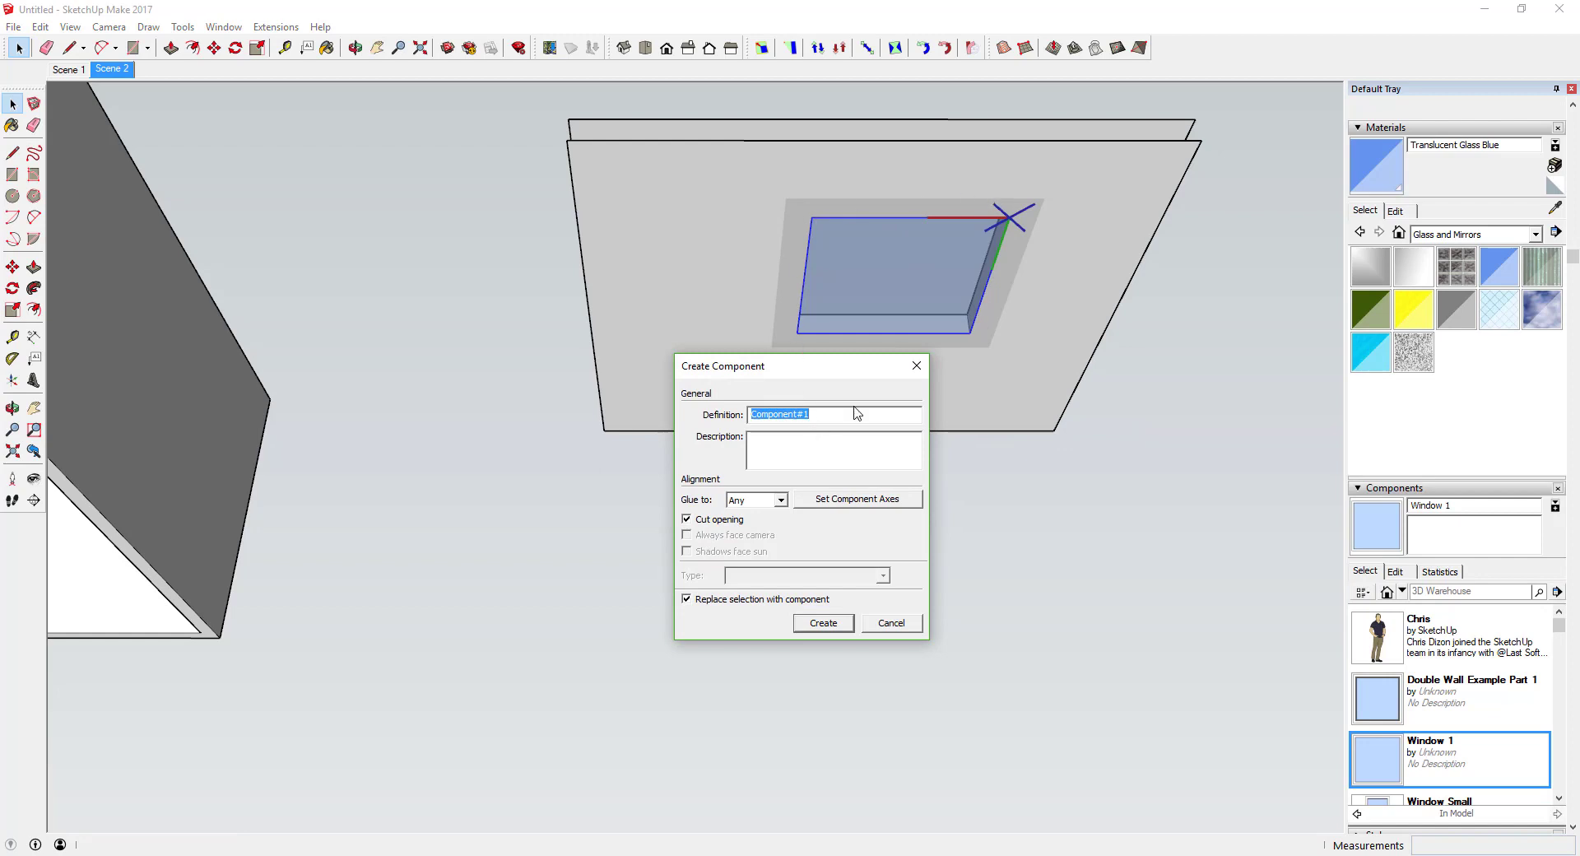
type("Cutting Plane #2")
left_click(833, 626)
Combine the window part and its cutting plane into a component named Complete Window, glued to Any with Cut opening enabled
middle_click_drag(876, 285, 770, 240)
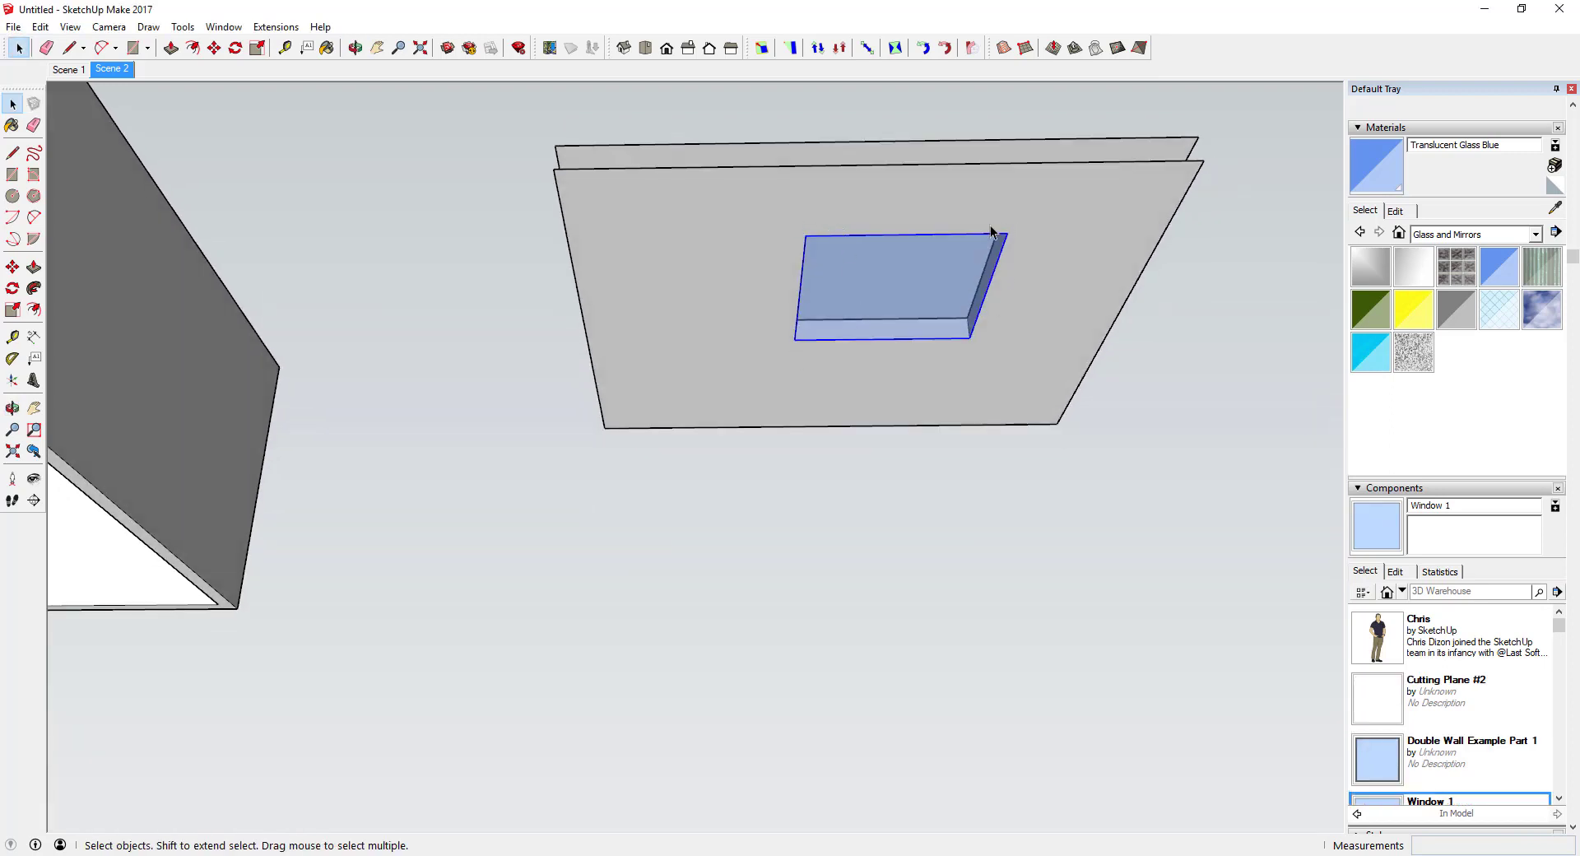
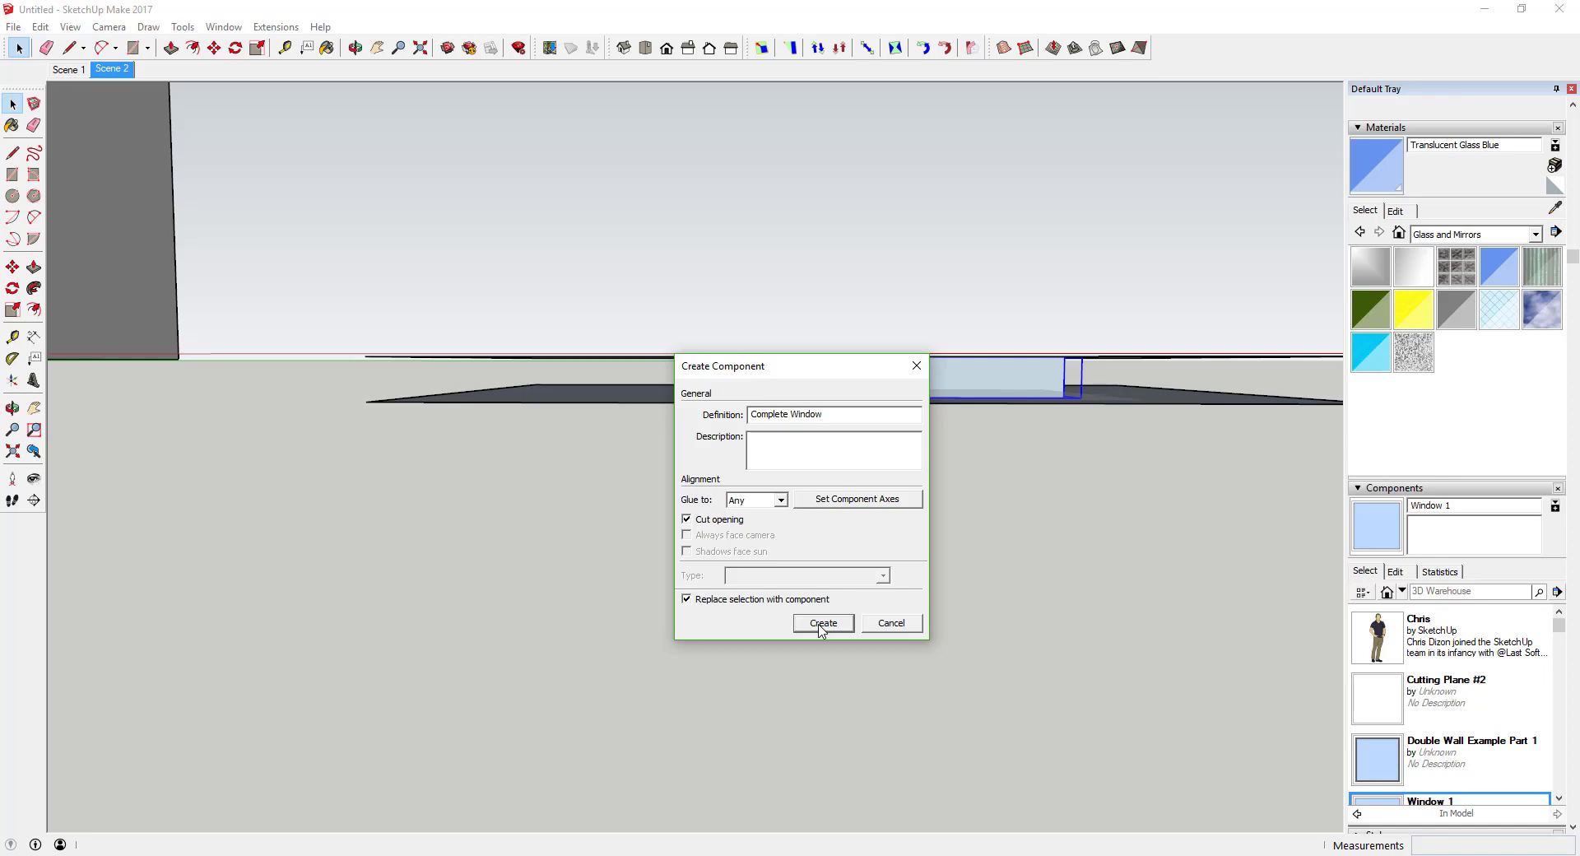
left_click(820, 623)
middle_click_drag(1009, 444, 851, 418)
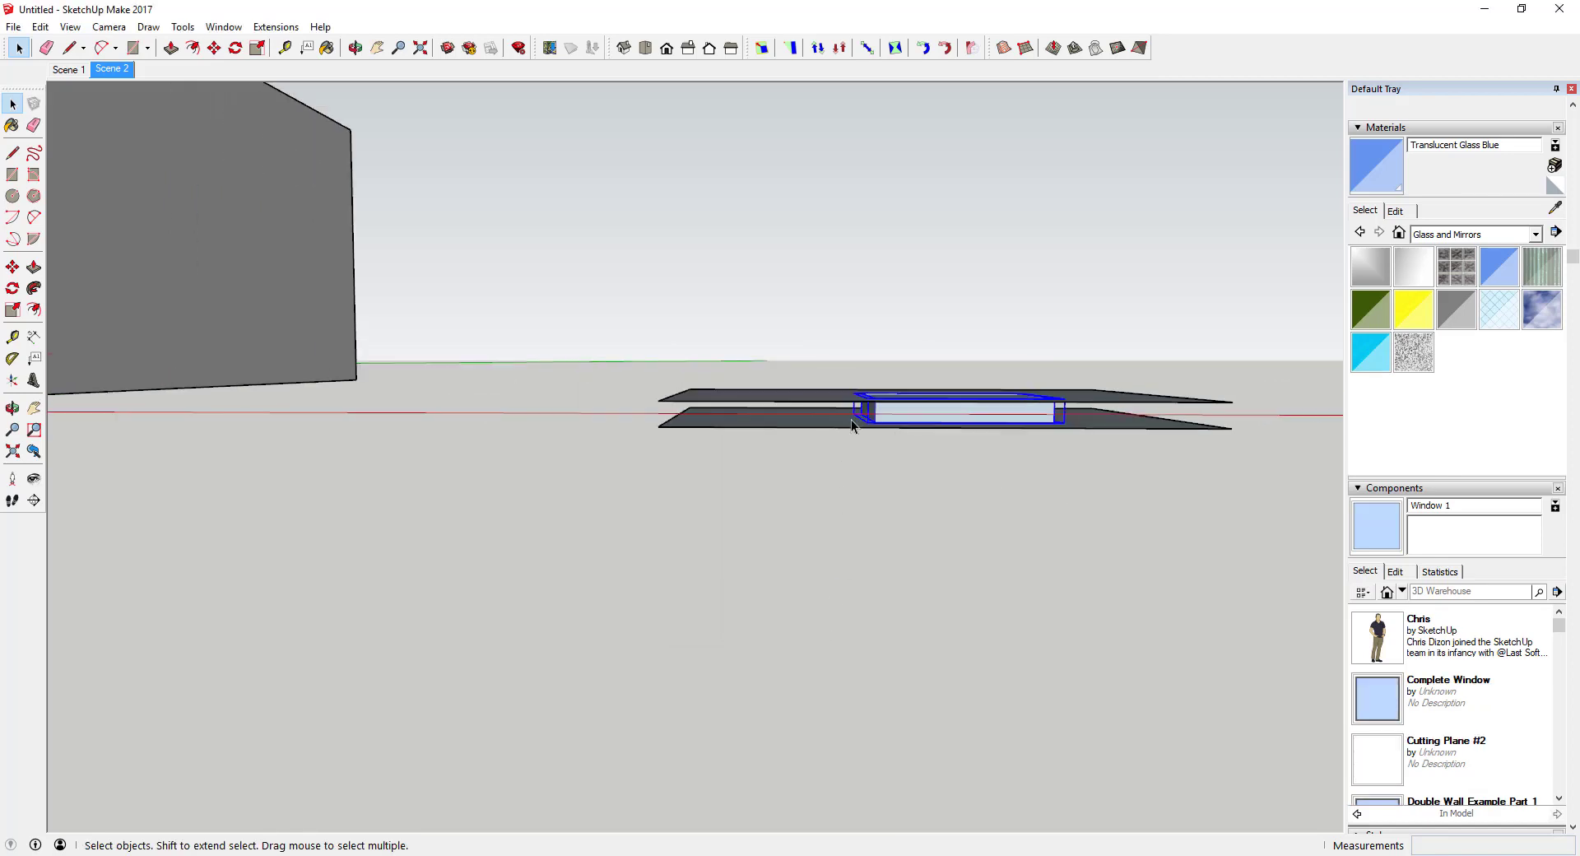
Try the Complete Window component on the outer face of the room's near end wall
scroll(943, 392, "down", 3)
middle_click_drag(943, 392, 484, 421)
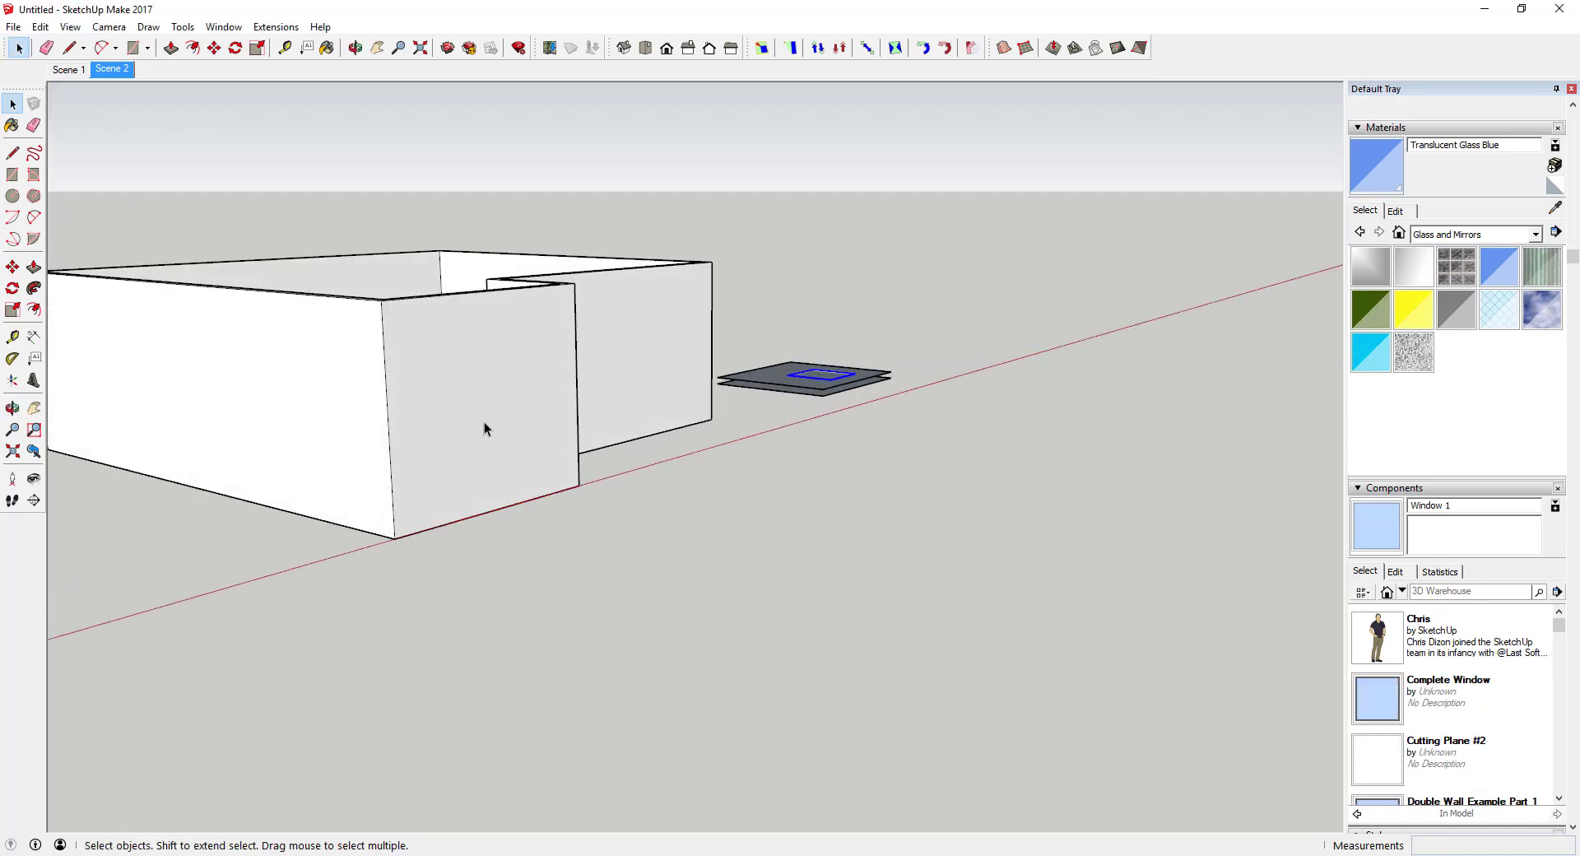
scroll(1436, 712, "down", 2)
scroll(1436, 713, "down", 1)
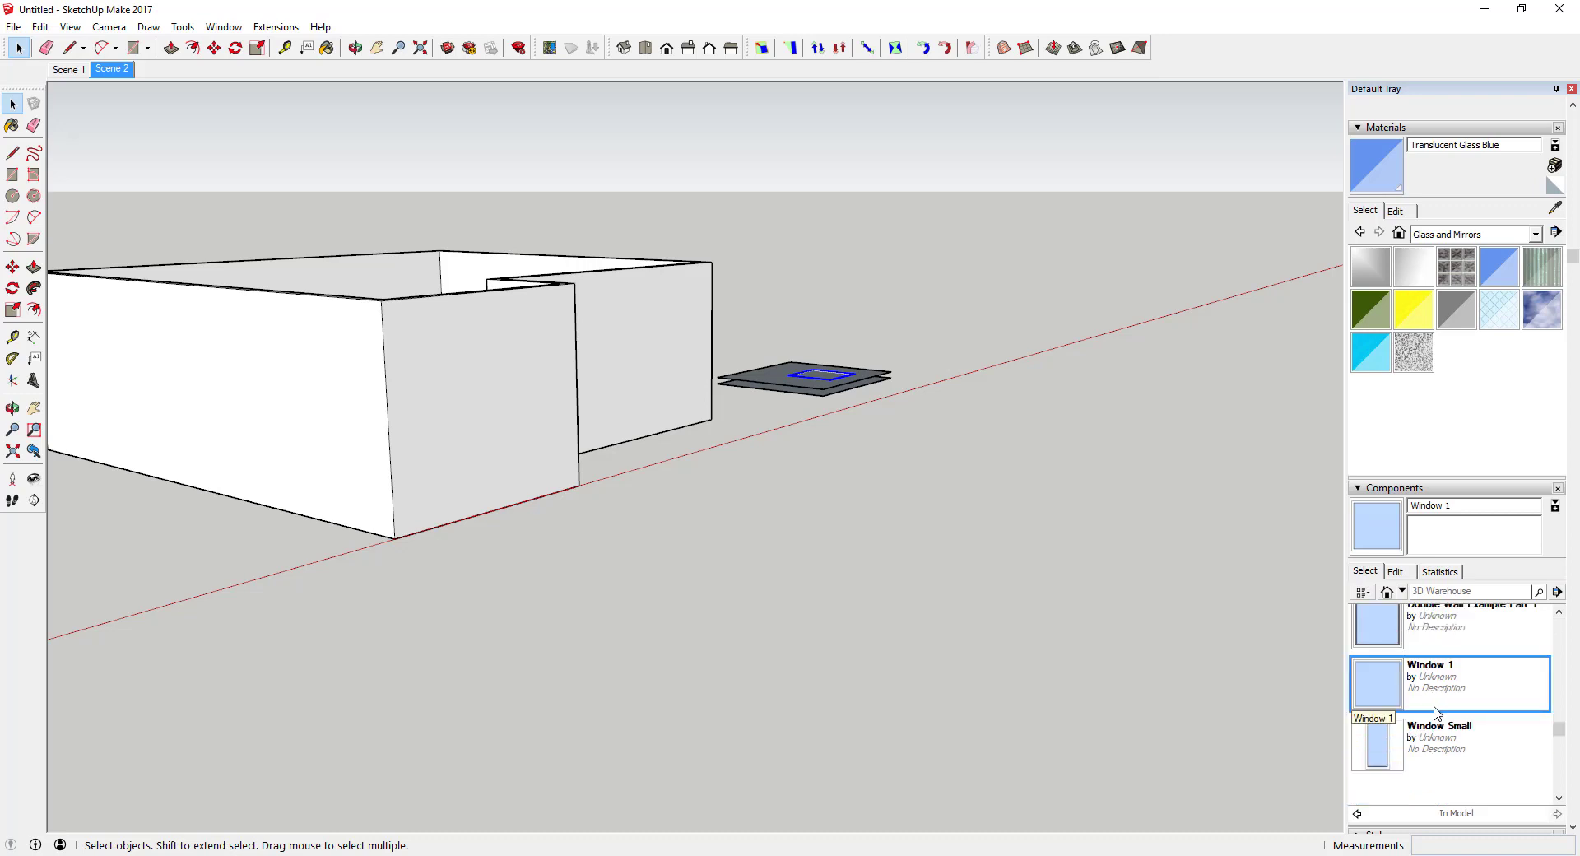
scroll(1436, 713, "up", 1)
scroll(1473, 718, "down", 1)
scroll(1467, 715, "up", 1)
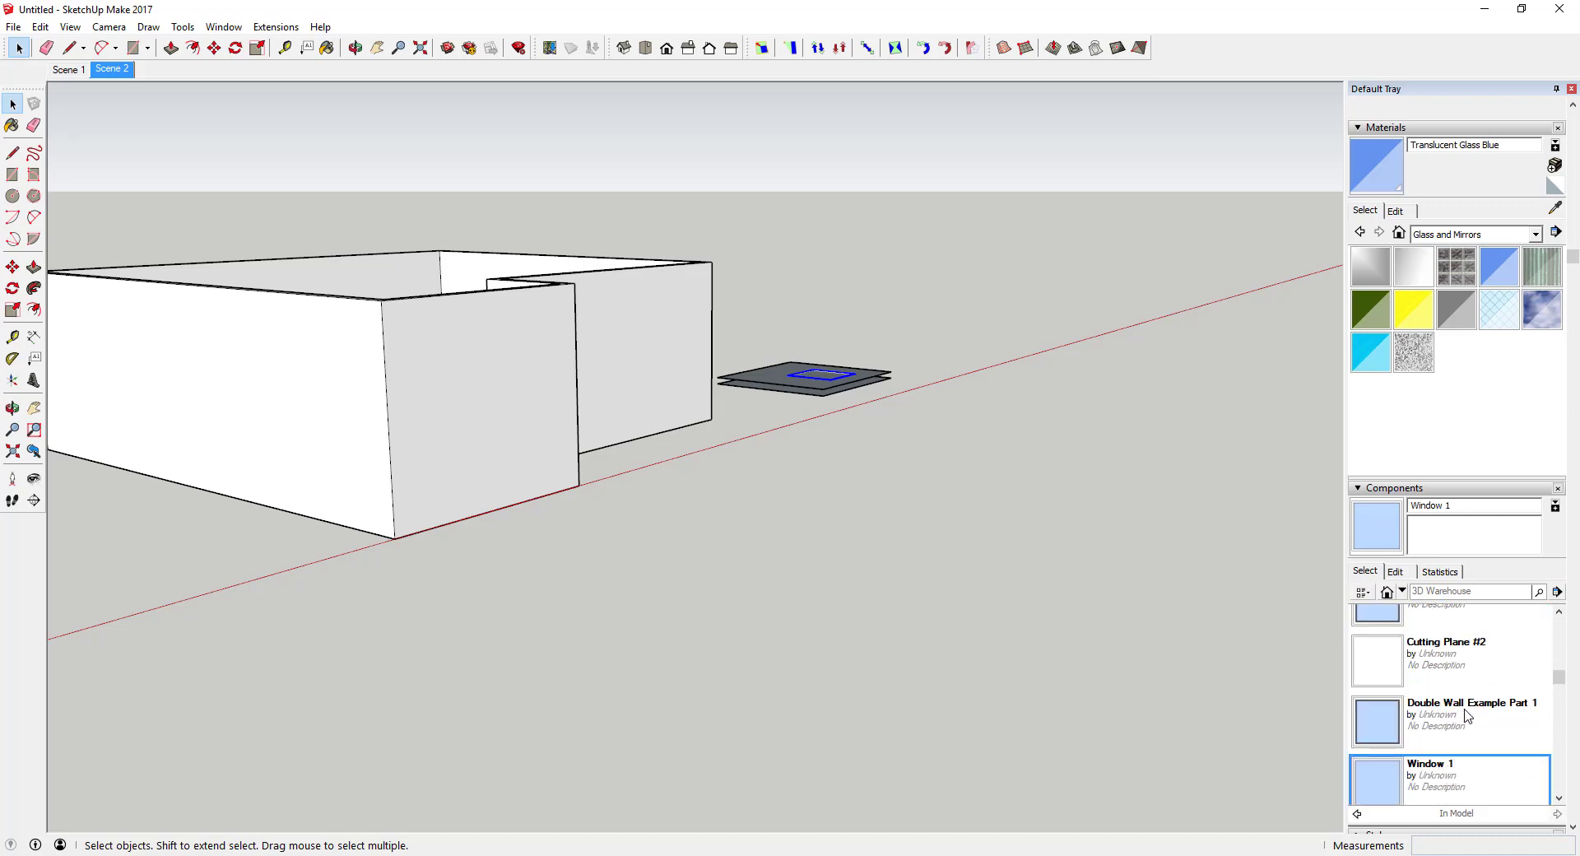
scroll(1467, 716, "up", 2)
left_click(1390, 700)
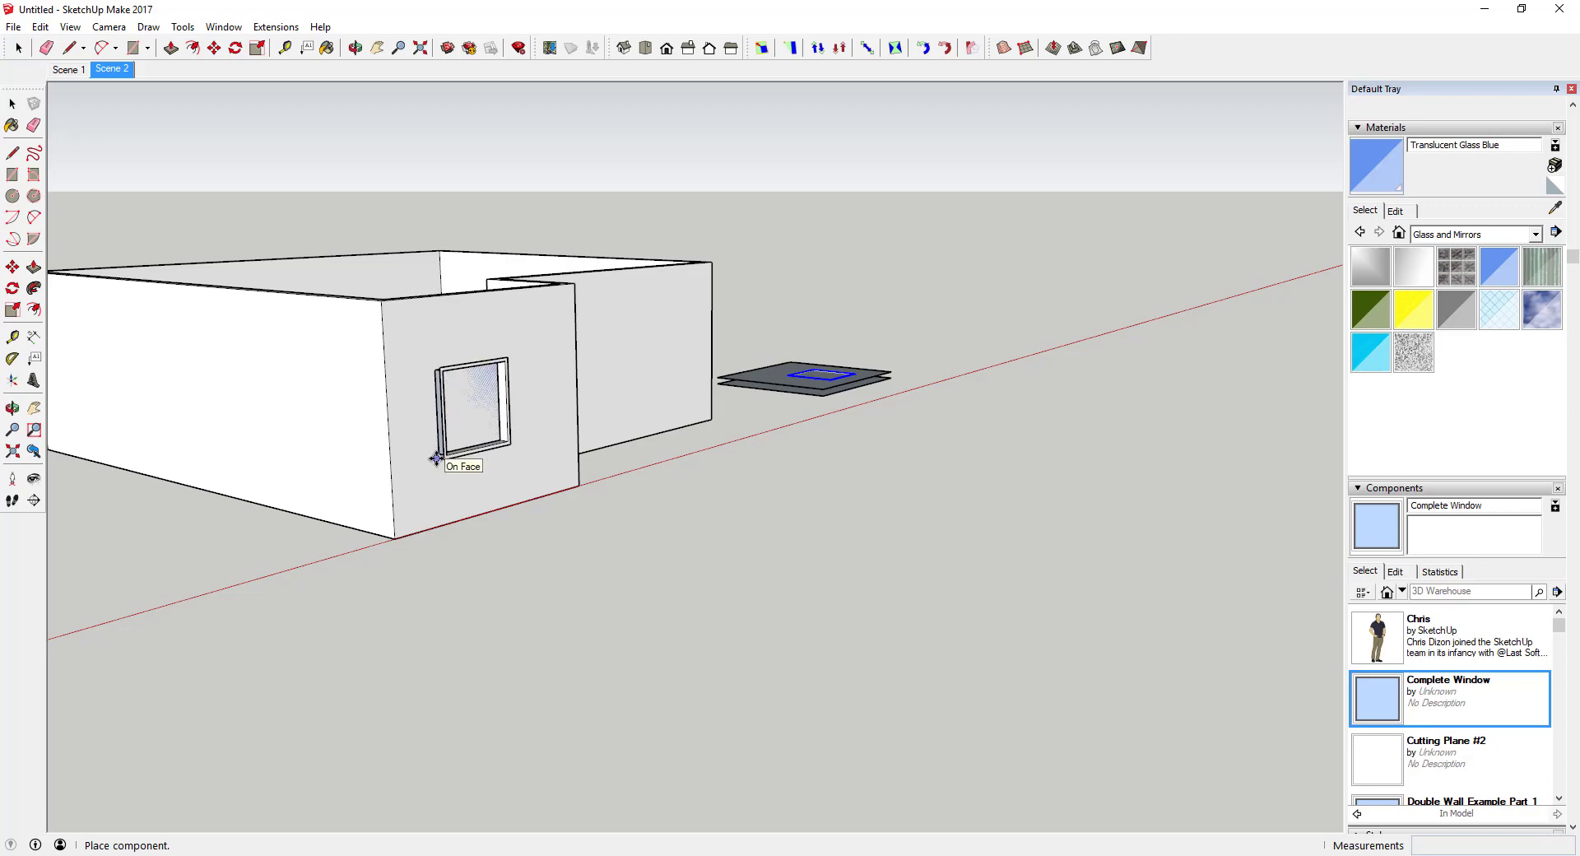
left_click(436, 458)
scroll(493, 444, "up", 5)
middle_click_drag(546, 441, 1004, 345)
key("space")
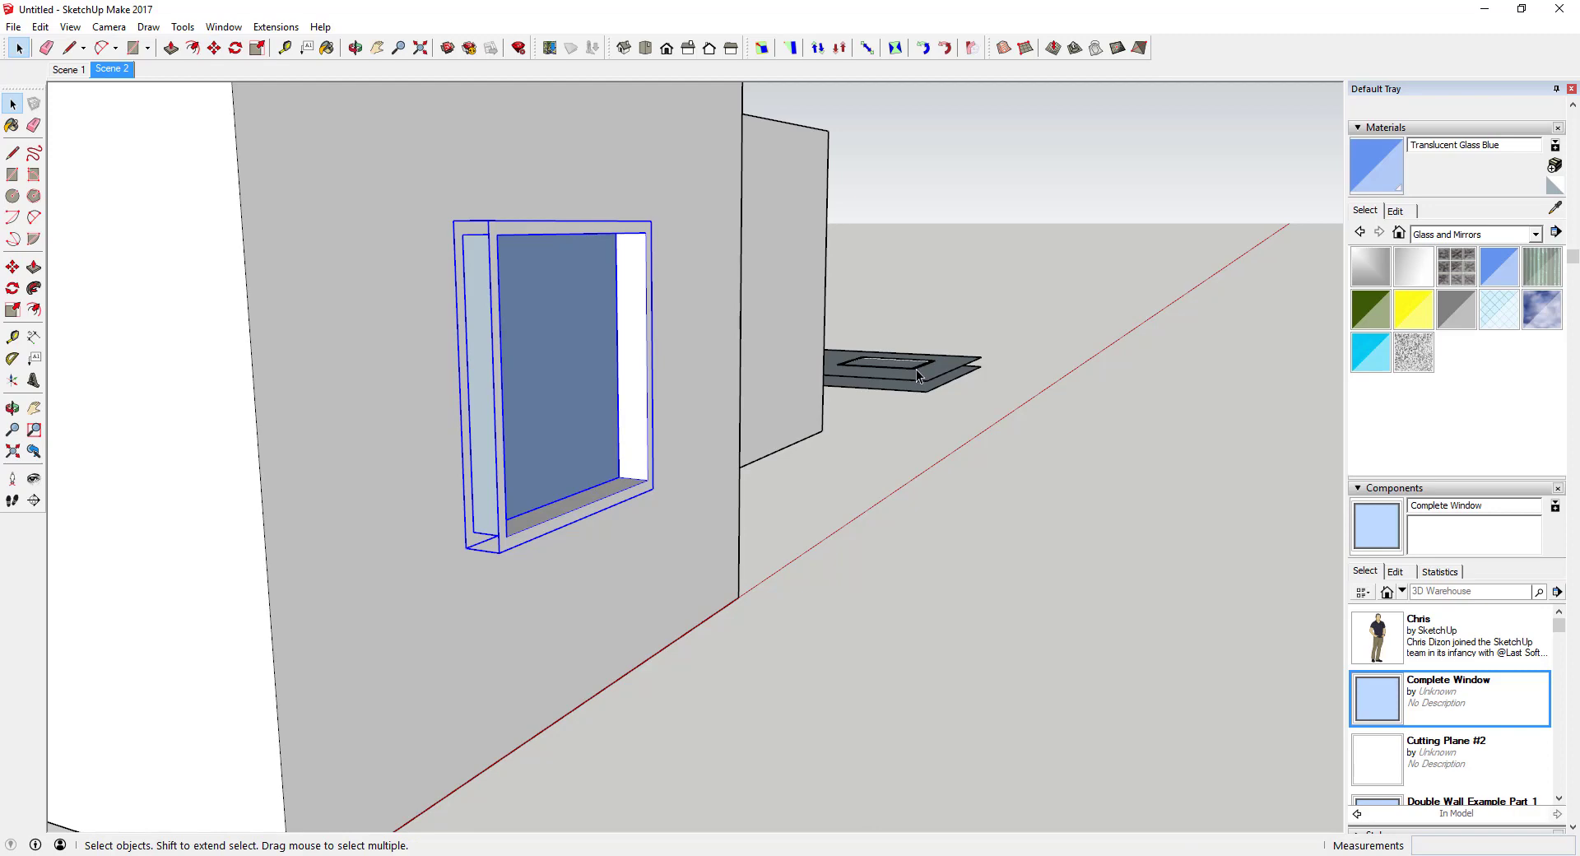
Inside the Complete Window component, set the axes origin at the frame's outer corner with red and green axes along its edges
scroll(916, 372, "up", 10)
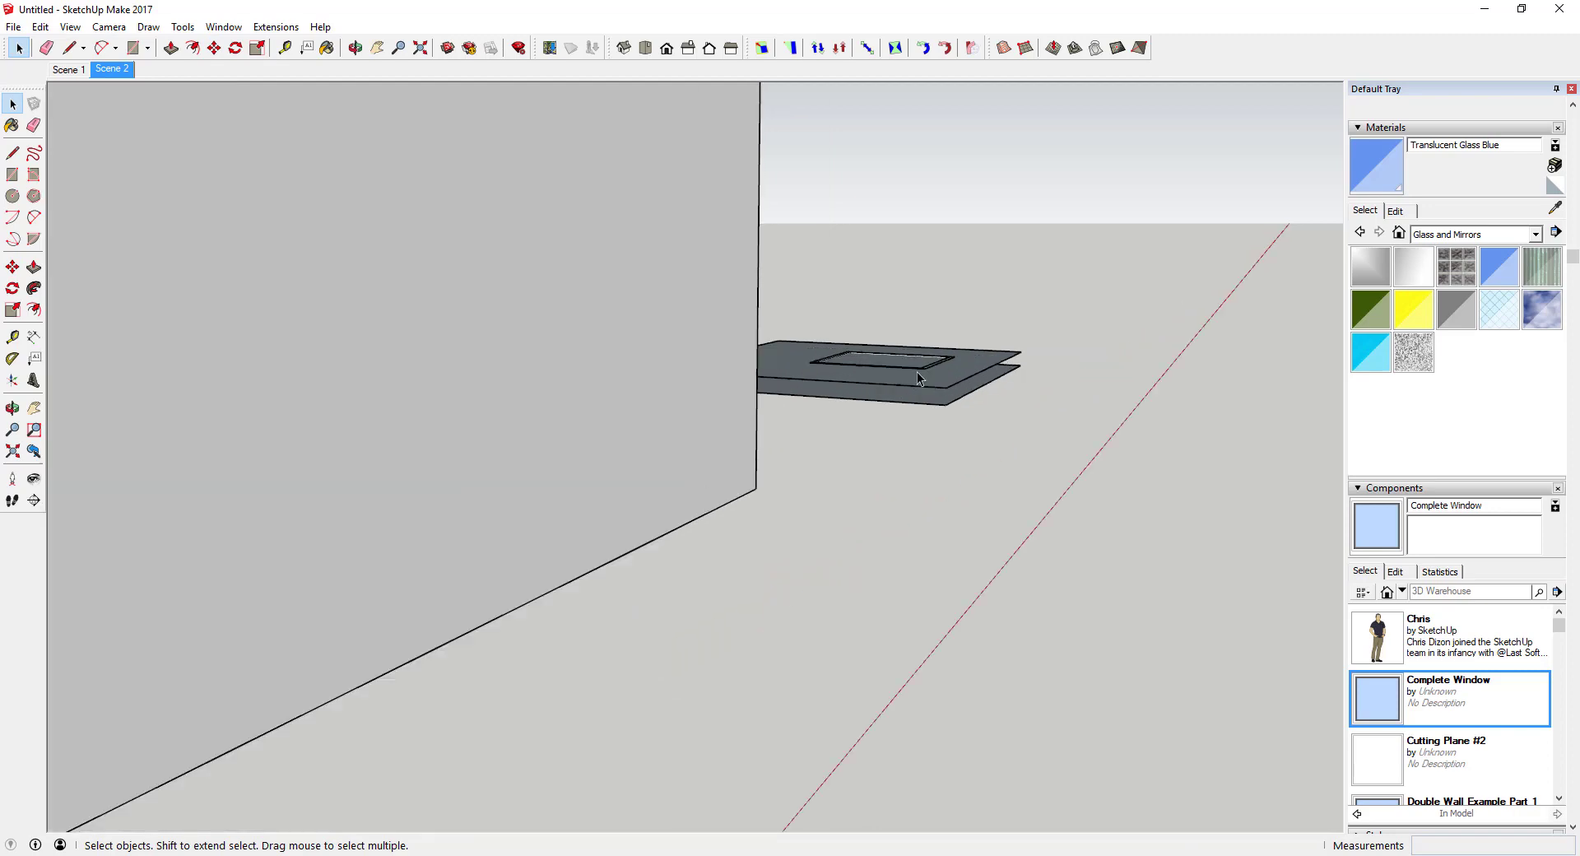
middle_click_drag(928, 416, 960, 321)
scroll(911, 393, "up", 8)
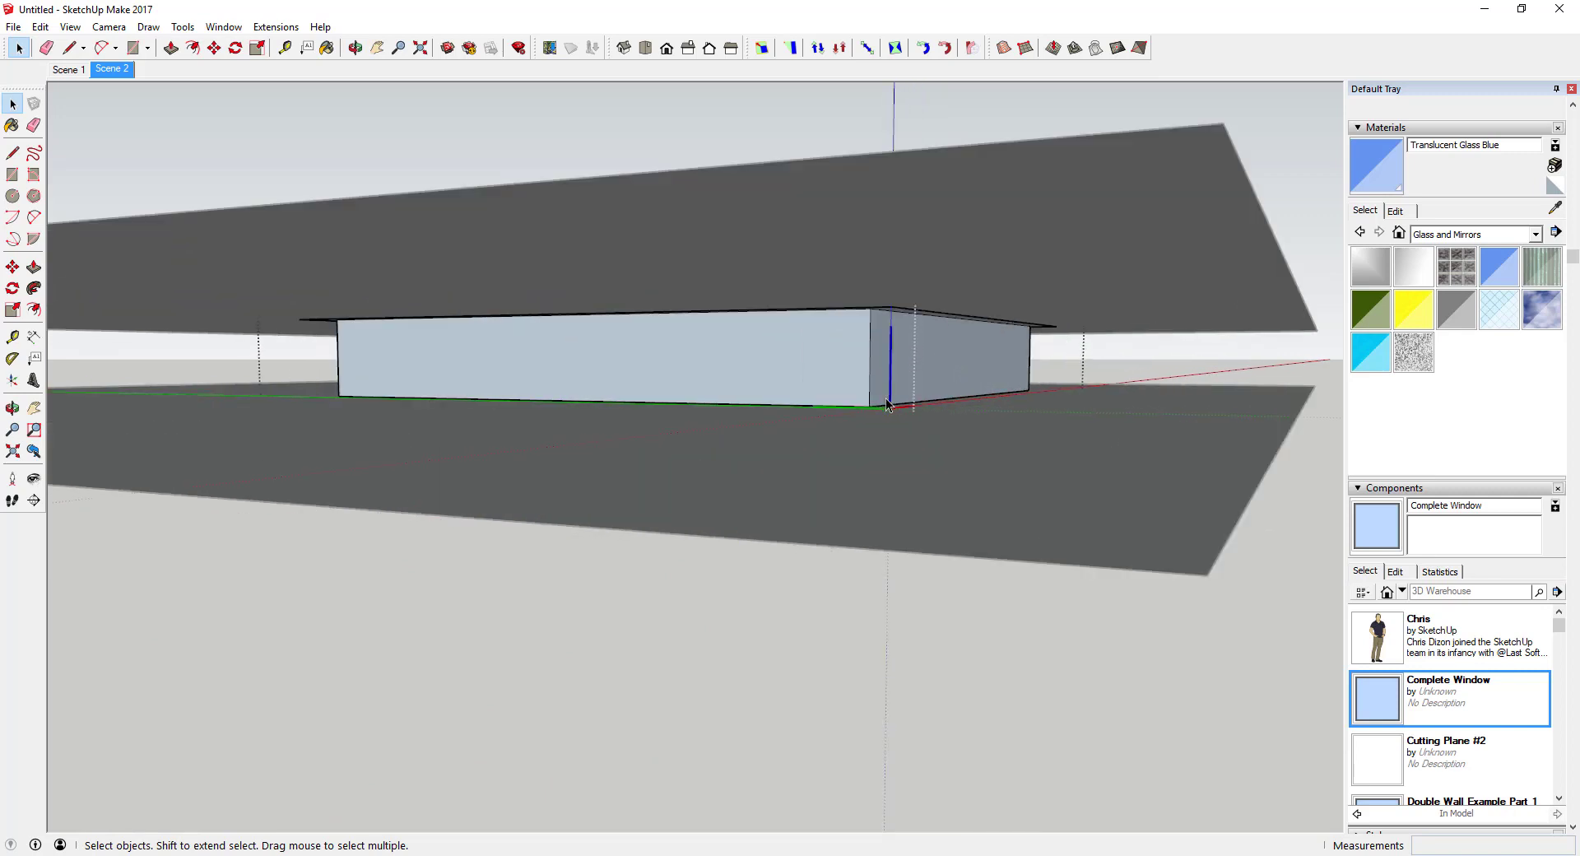
middle_click_drag(912, 399, 917, 412)
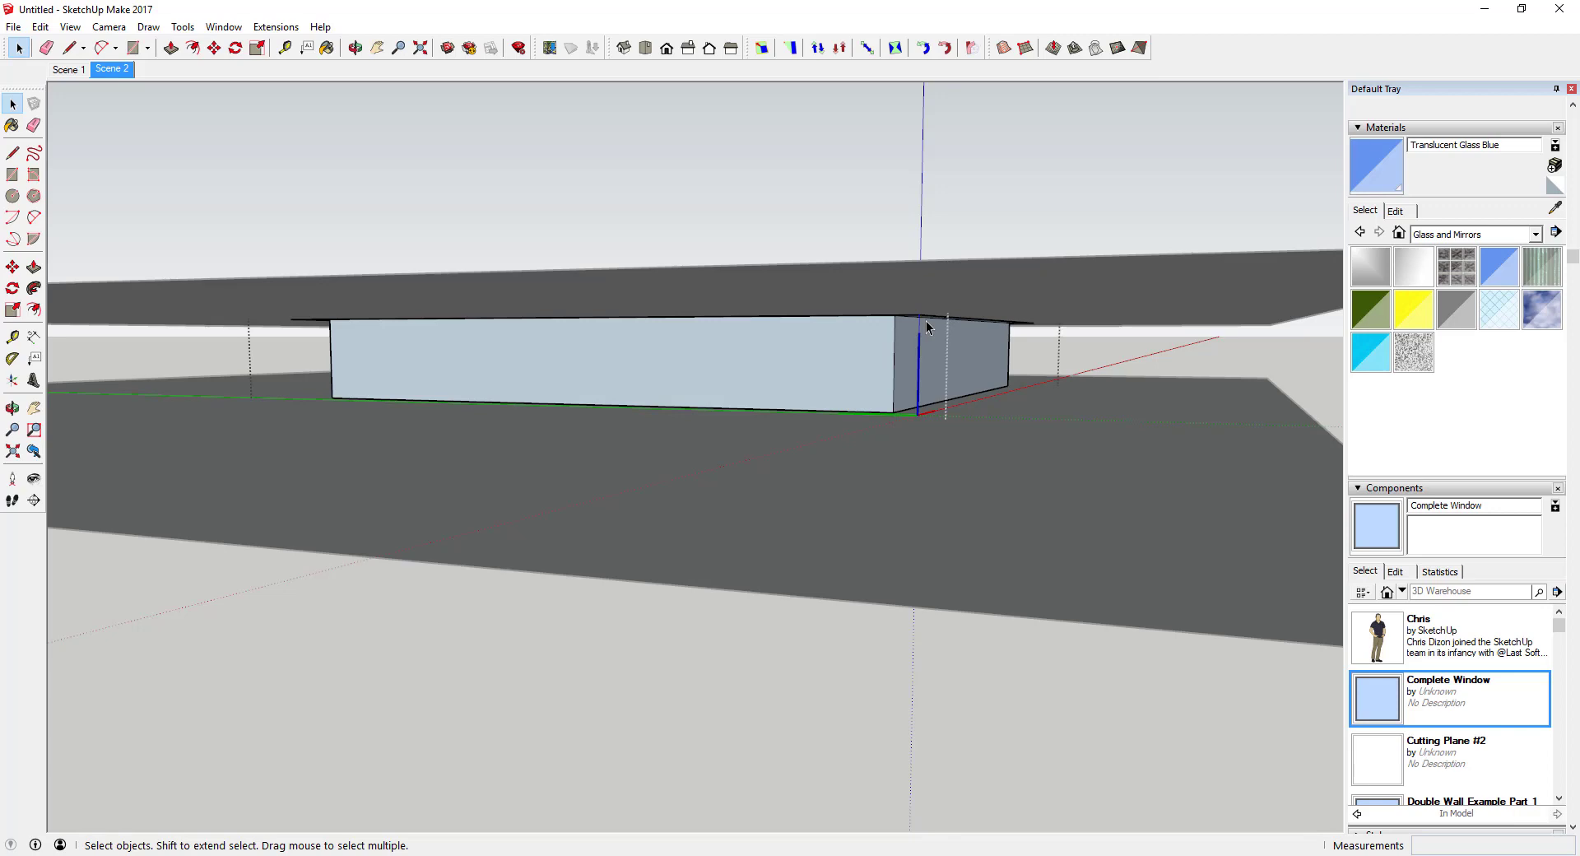
mouse_move(926, 326)
middle_mouse_down()
mouse_move(938, 268)
mouse_move(913, 468)
mouse_move(936, 303)
middle_mouse_up()
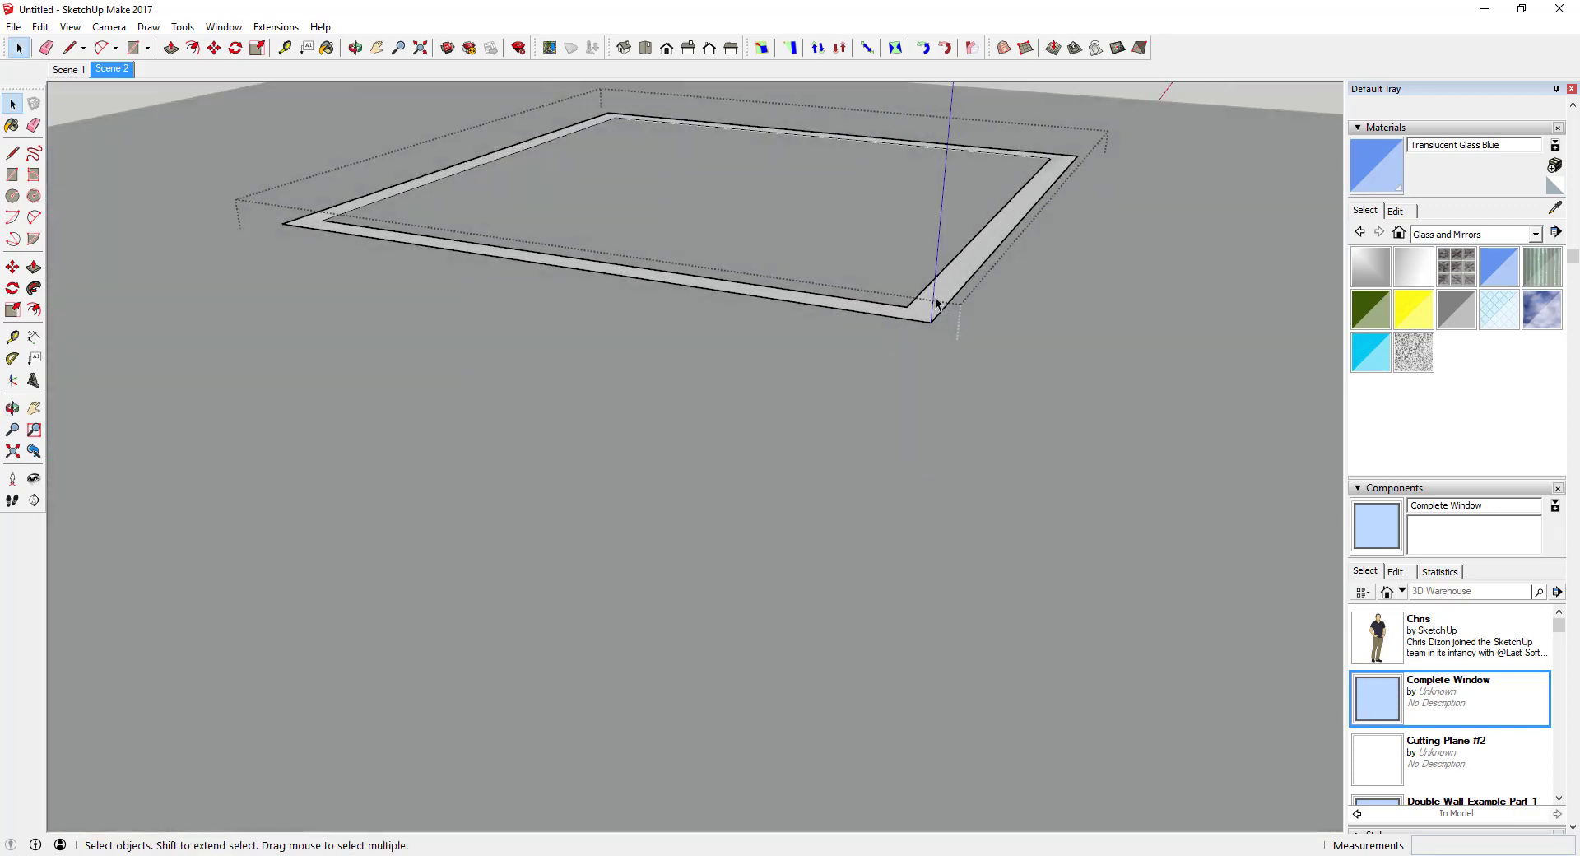
left_click(183, 26)
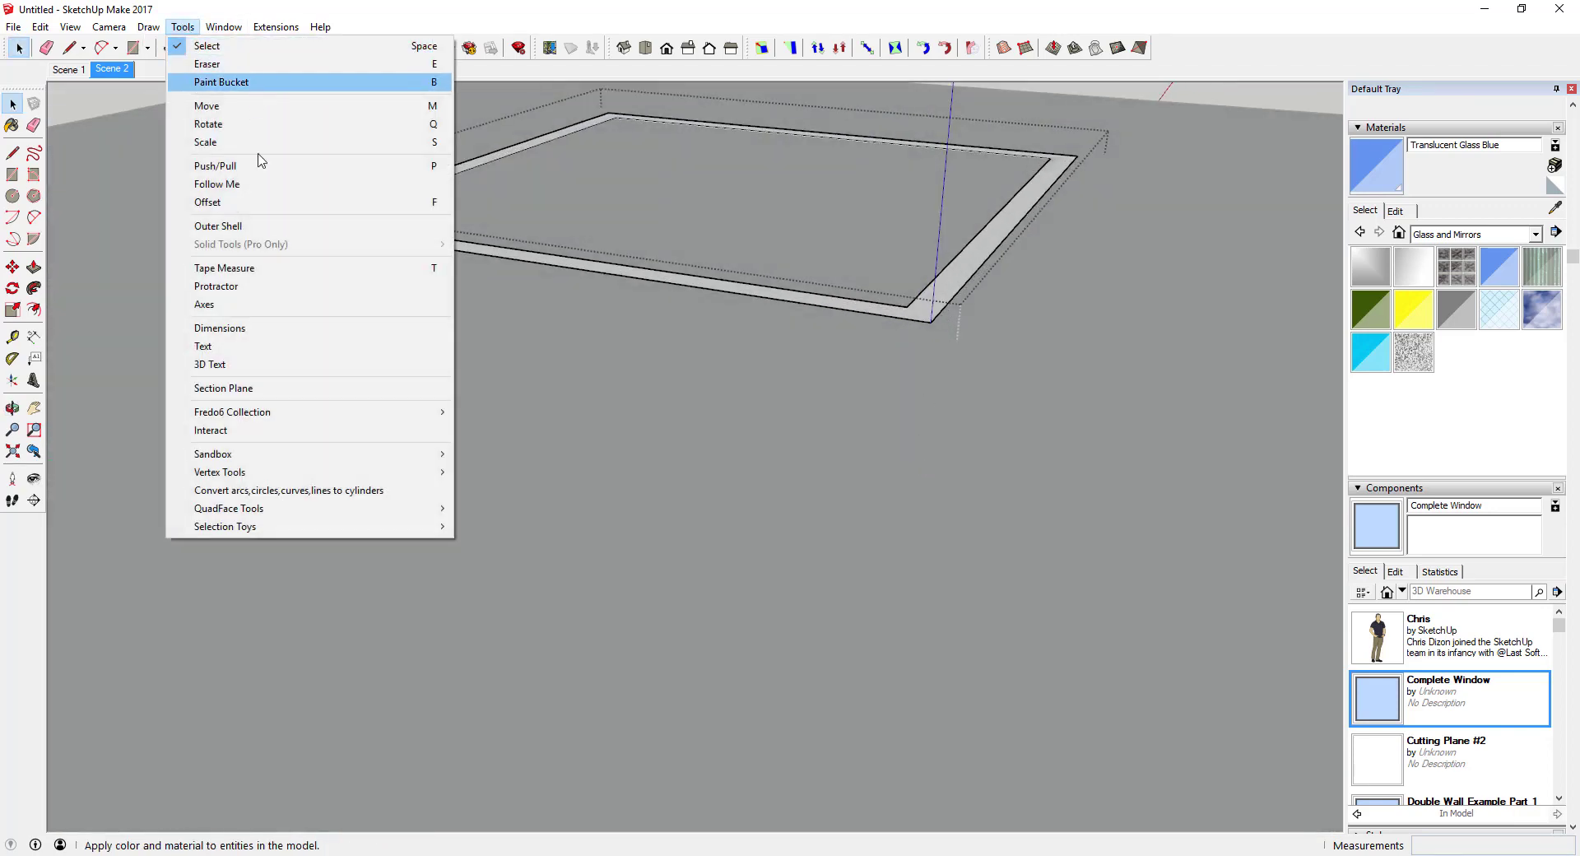
left_click(236, 303)
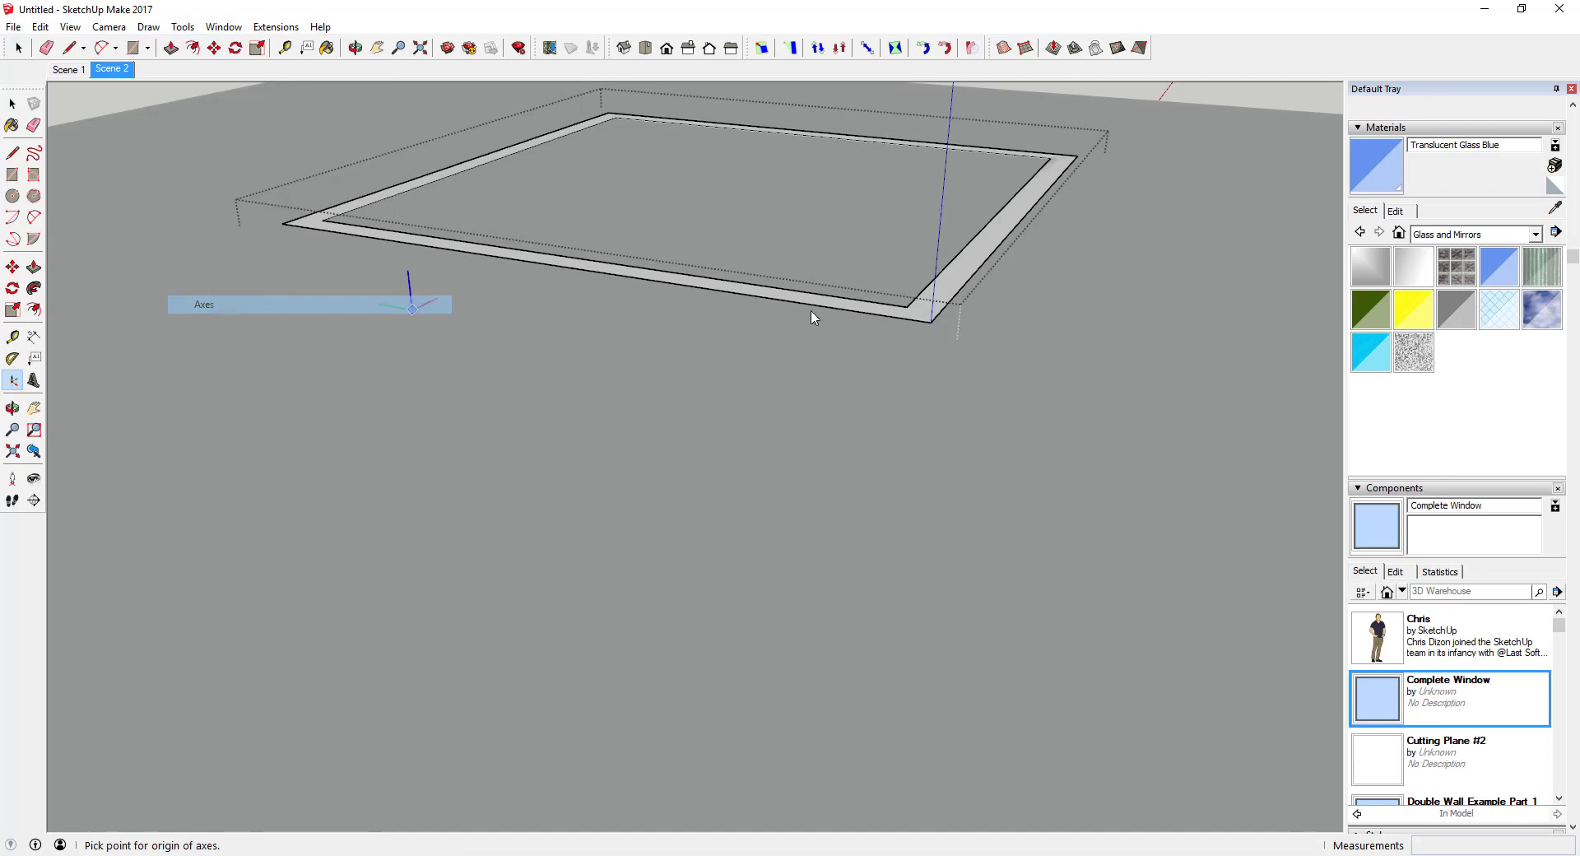
left_click(932, 323)
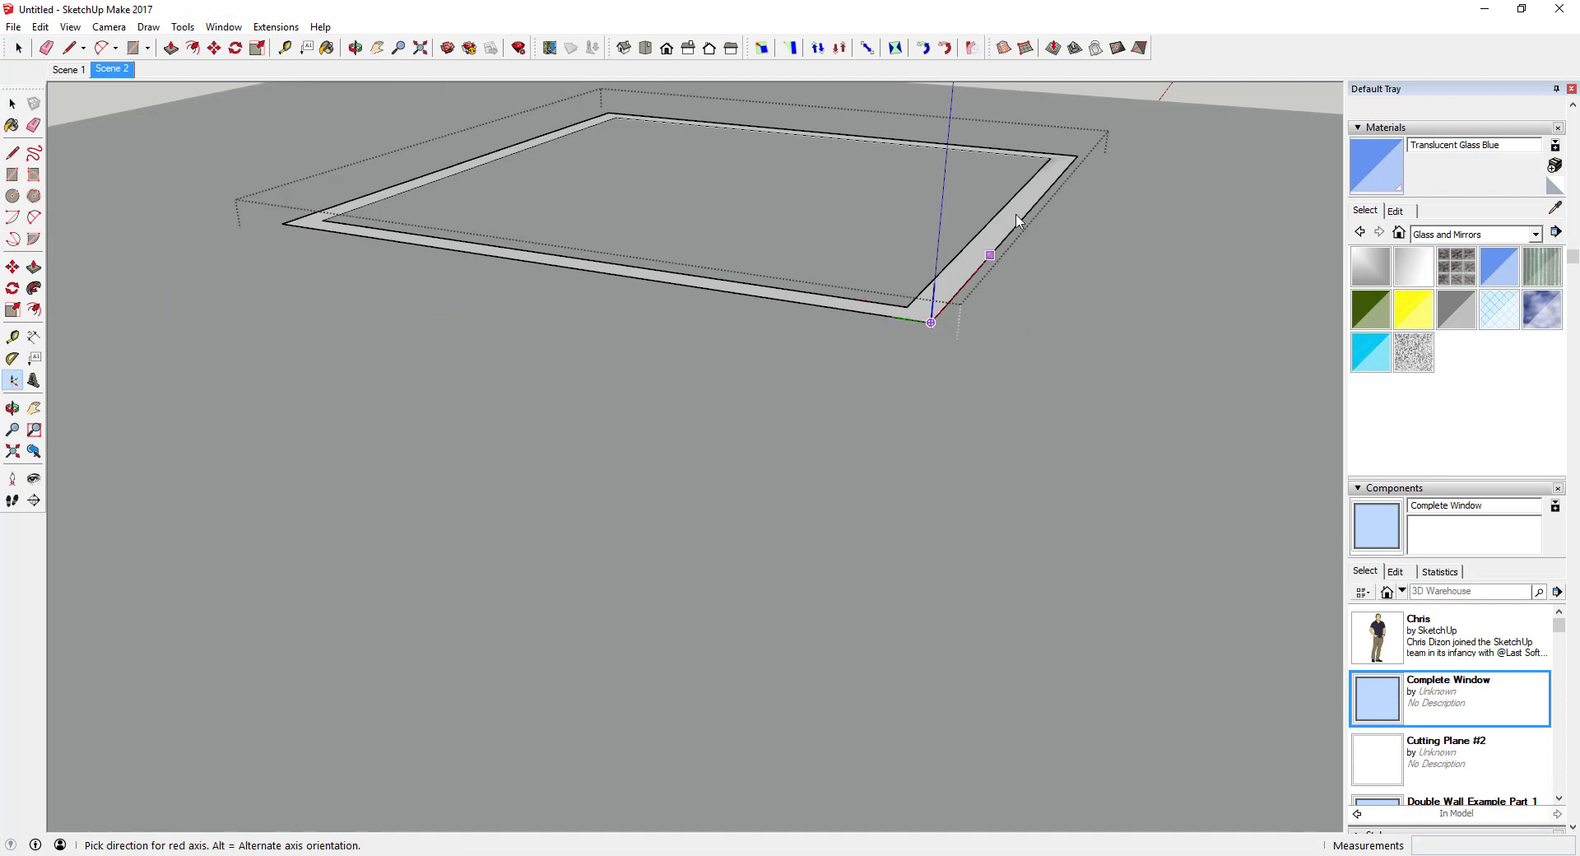
left_click(1076, 159)
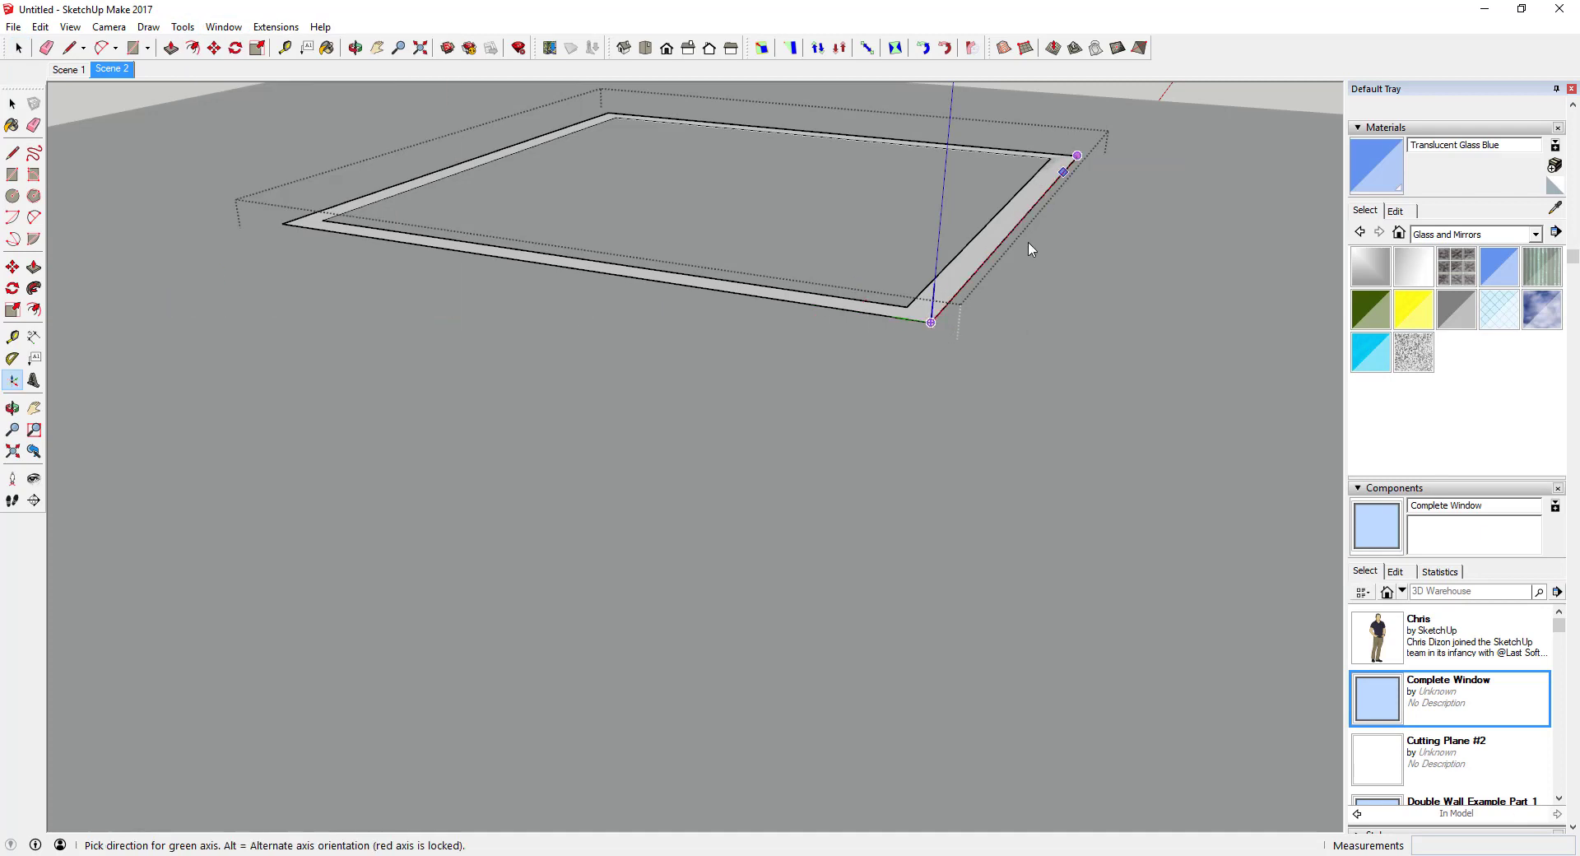
left_click(834, 320)
Close the Complete Window component and update its component axes to match the modified sketch axes
scroll(978, 344, "down", 5)
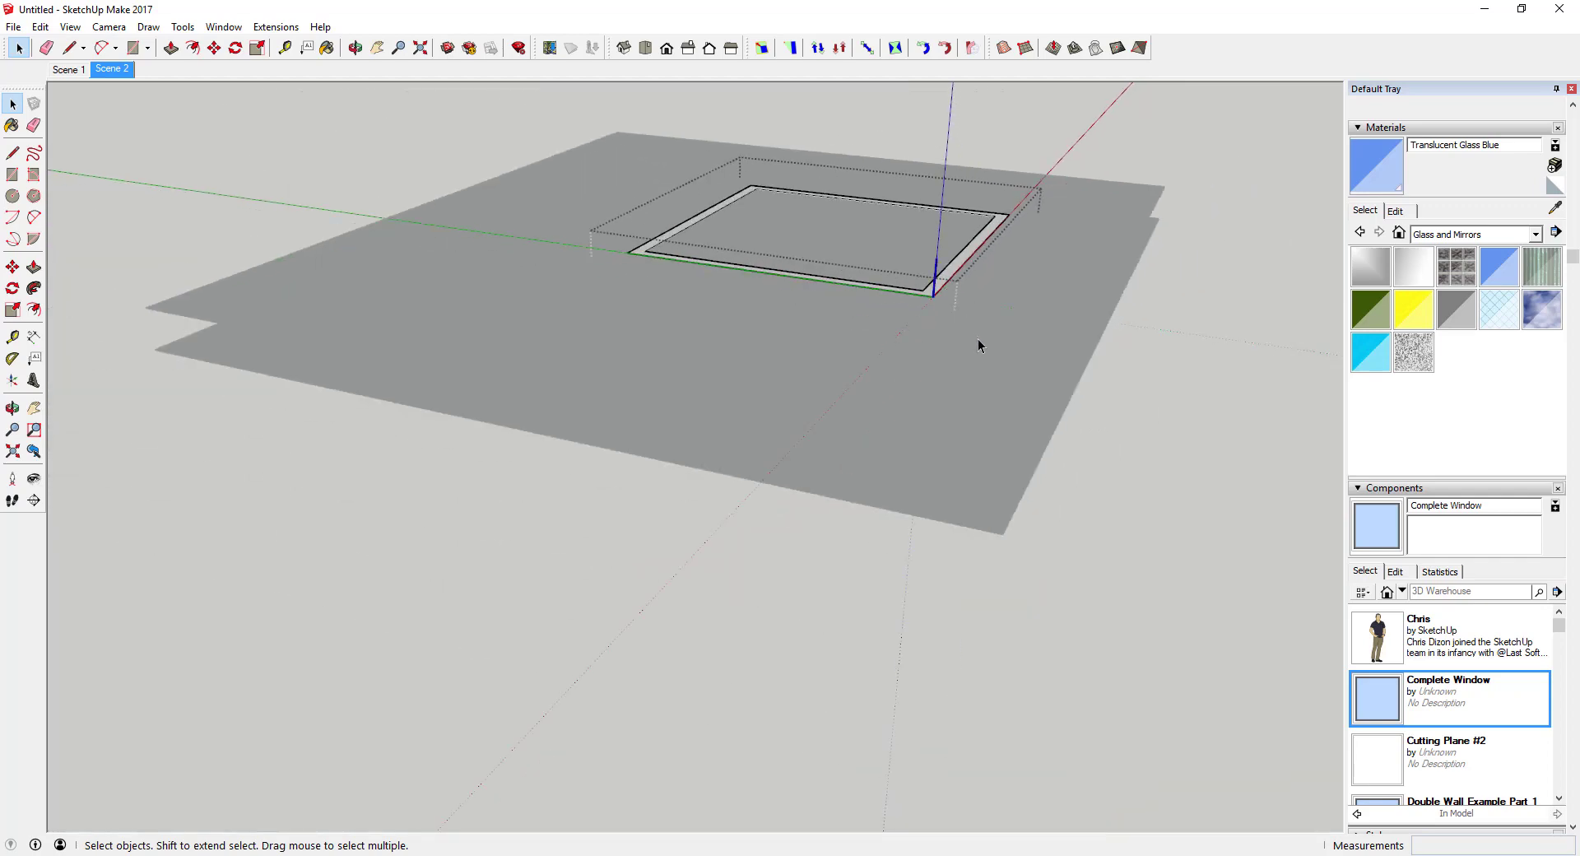
left_click(1093, 343)
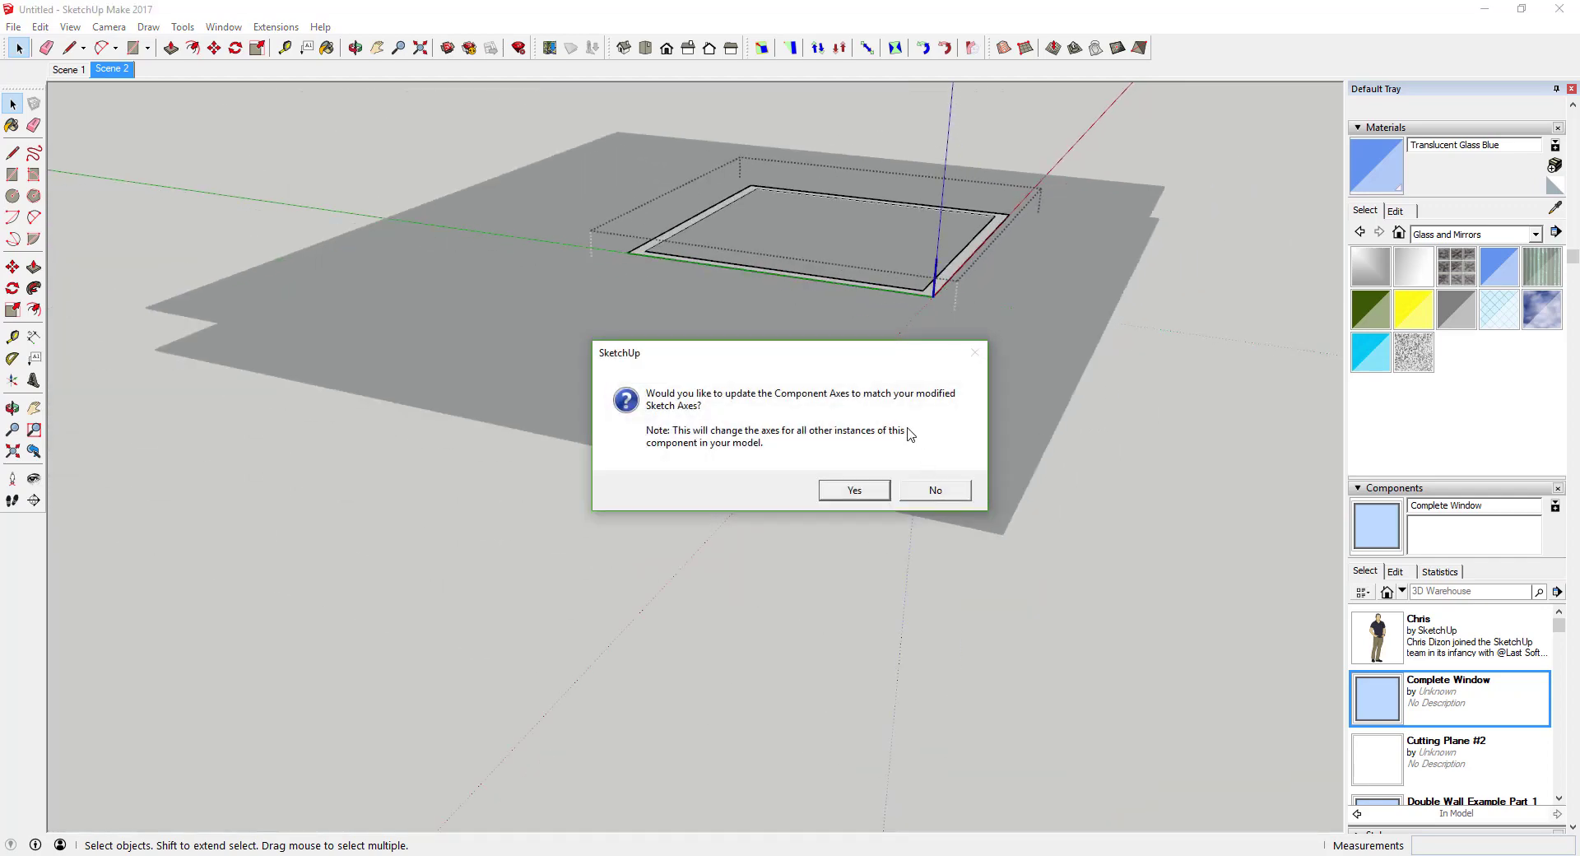
left_click(854, 490)
Place a Complete Window instance with the updated axes on the near end wall's outer face
scroll(941, 300, "down", 10)
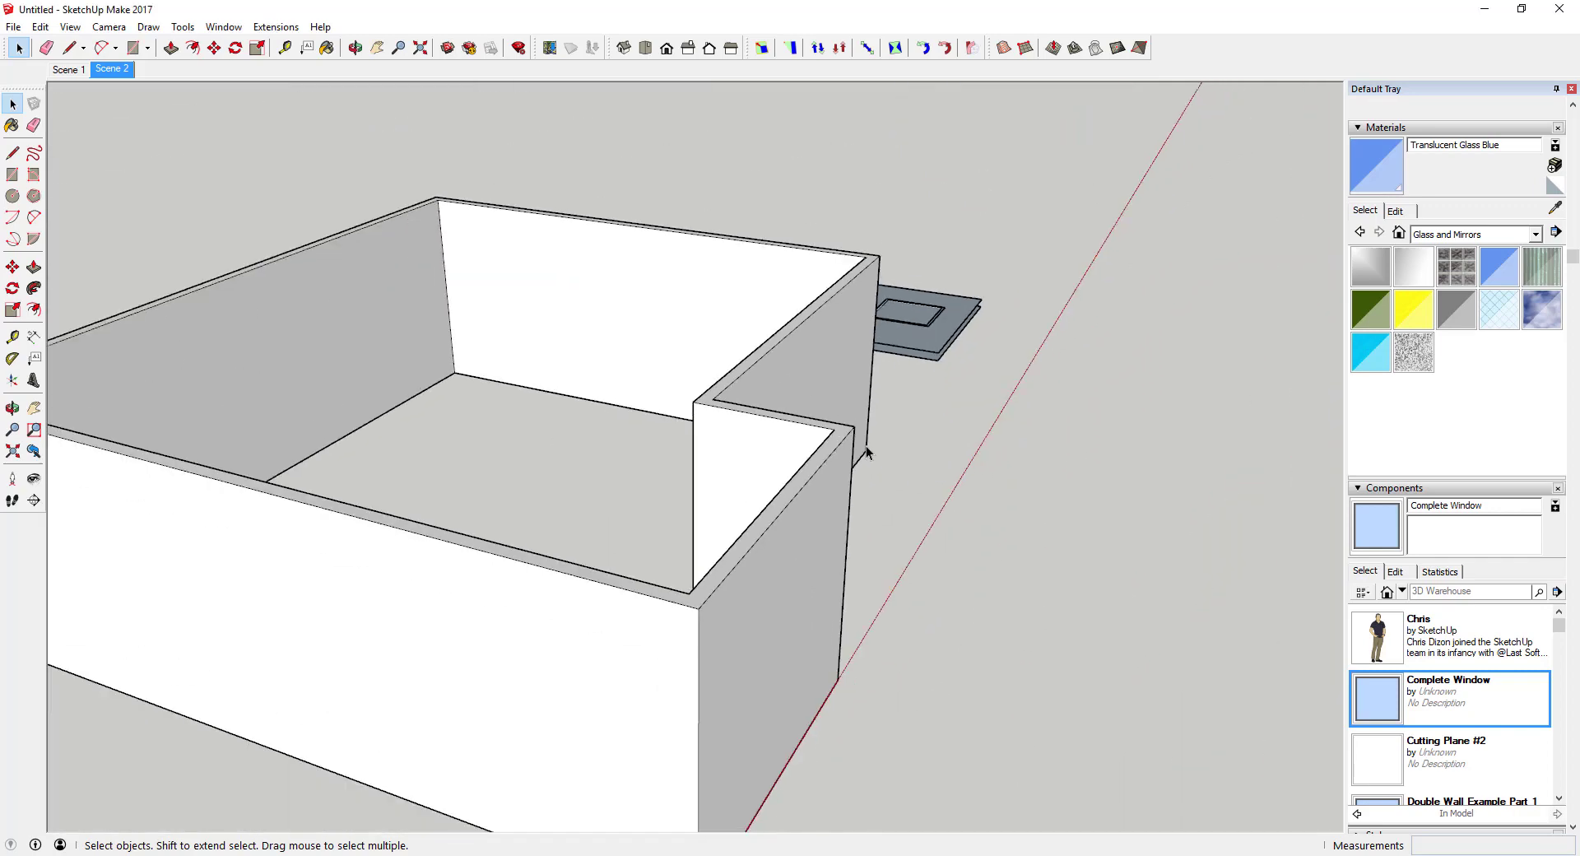
left_click(1376, 718)
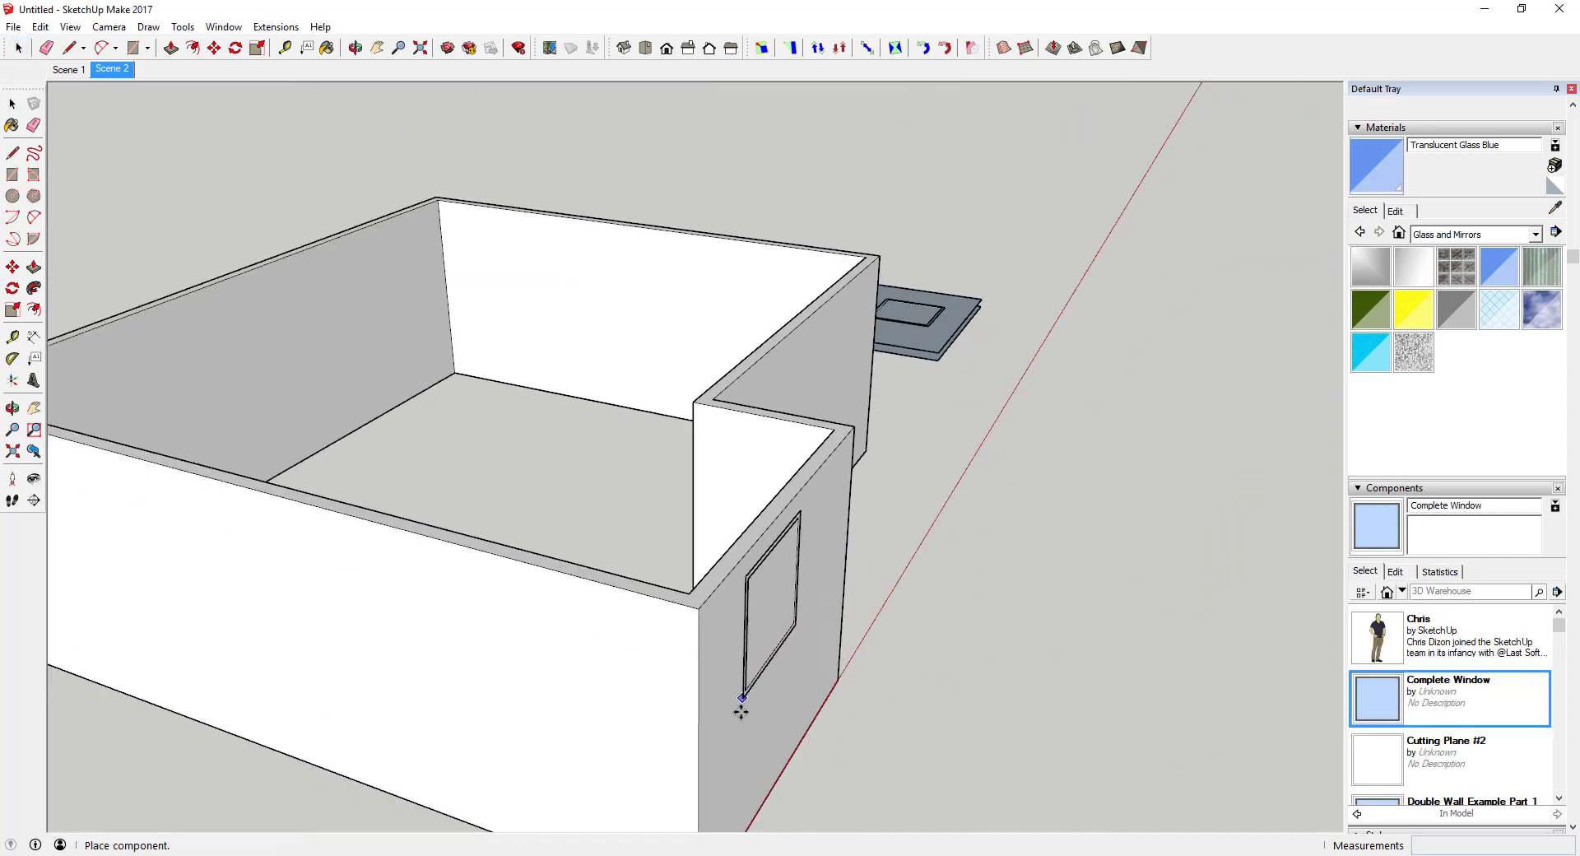
left_click(743, 738)
scroll(724, 688, "up", 6)
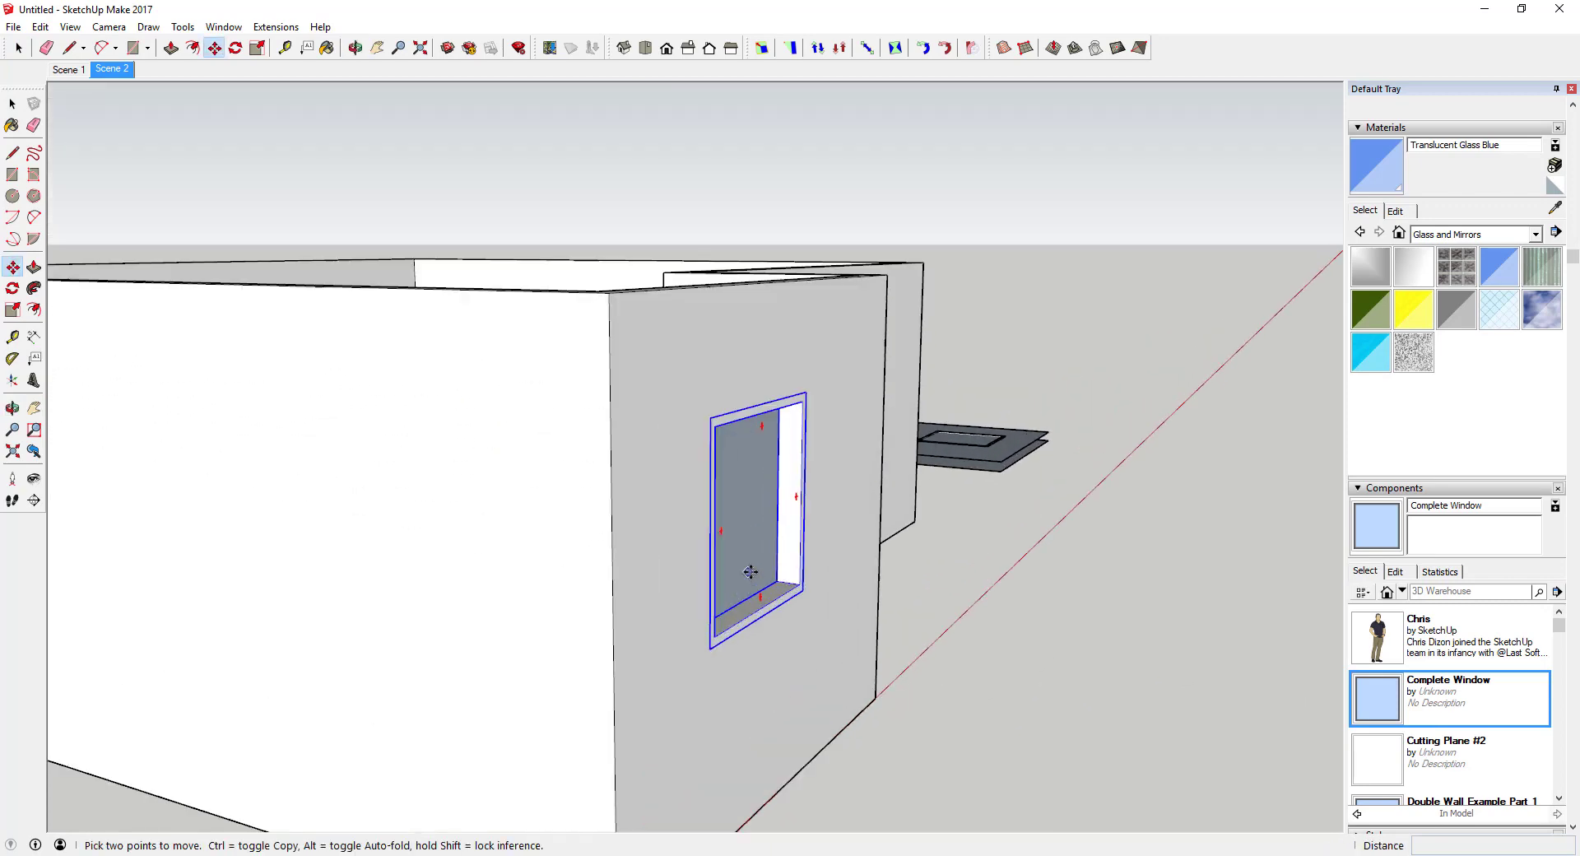
Examine the placed window from both the room's interior and the exterior to check the openings in the two wall faces
middle_click_drag(740, 512, 1234, 757)
scroll(570, 493, "down", 4)
scroll(538, 455, "up", 2)
scroll(993, 461, "up", 2)
scroll(1009, 494, "down", 4)
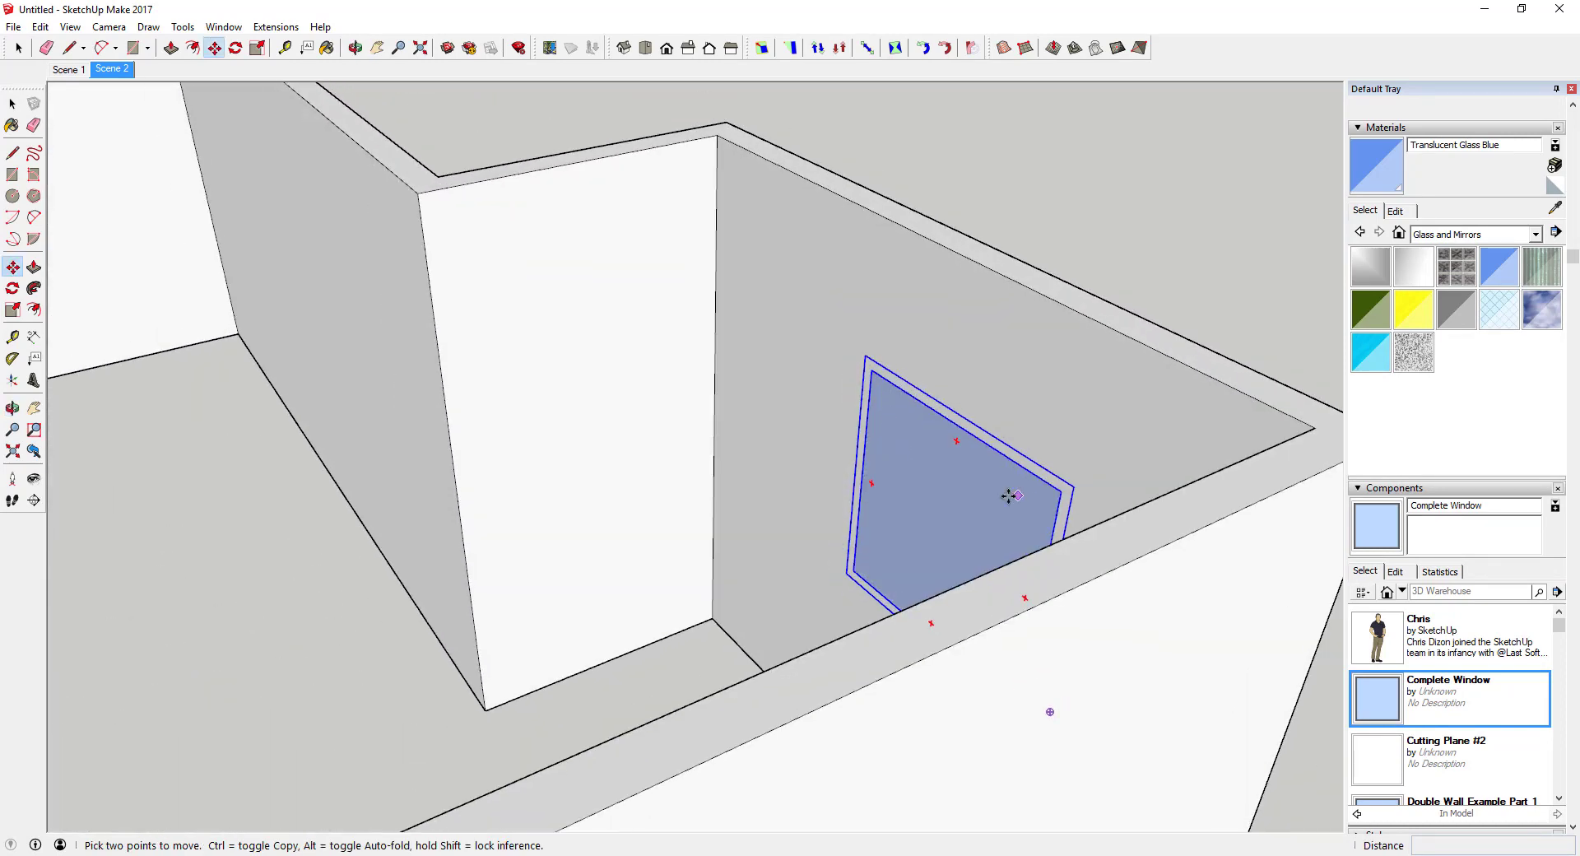
middle_click_drag(998, 497, 925, 386)
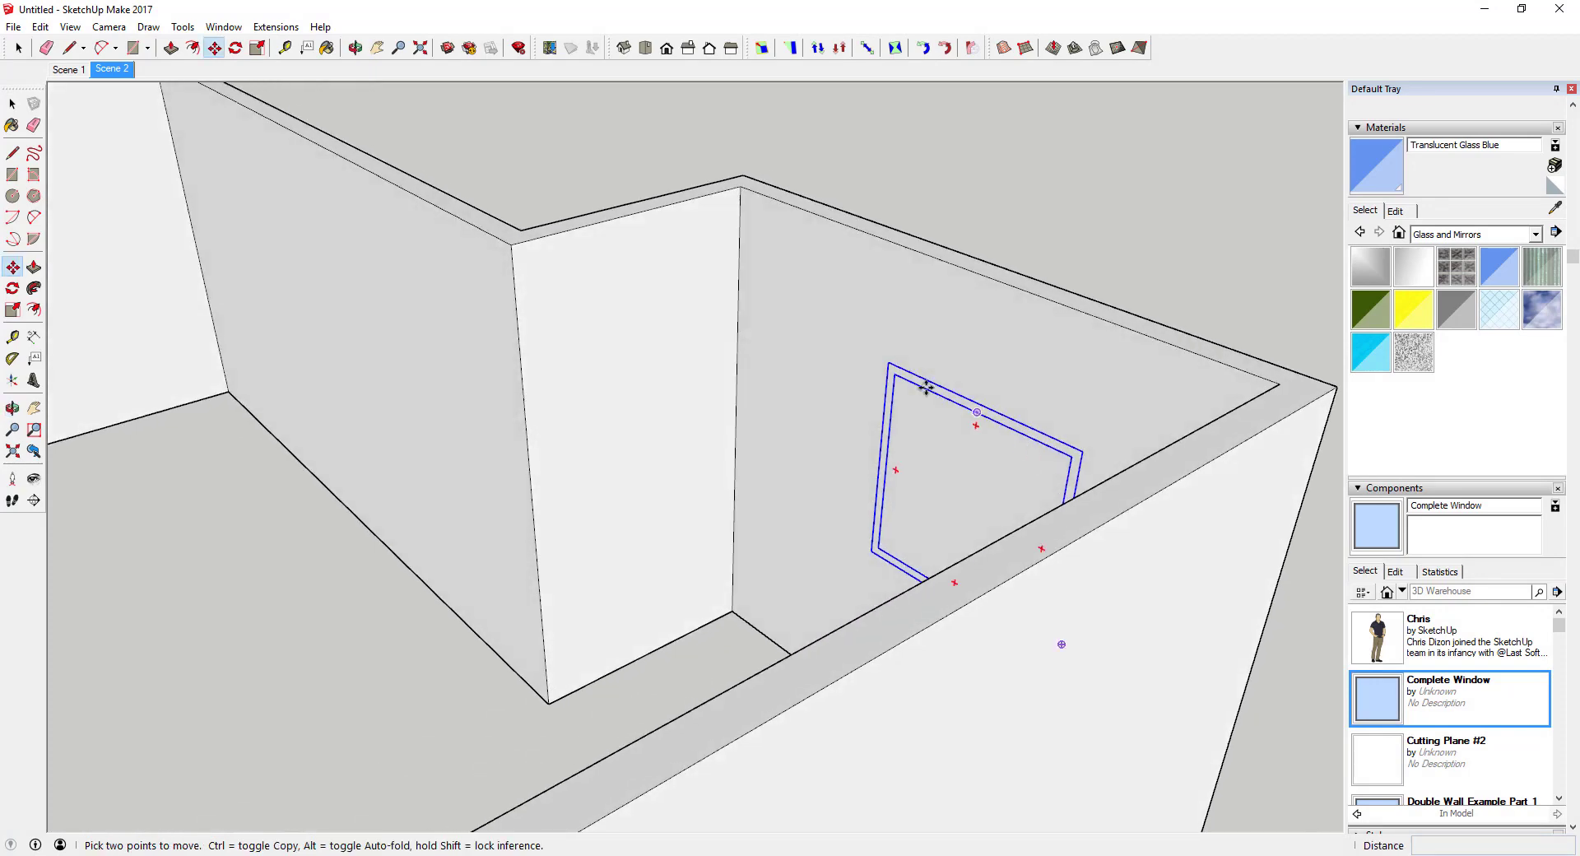
middle_click_drag(1028, 493, 526, 307)
scroll(646, 370, "up", 2)
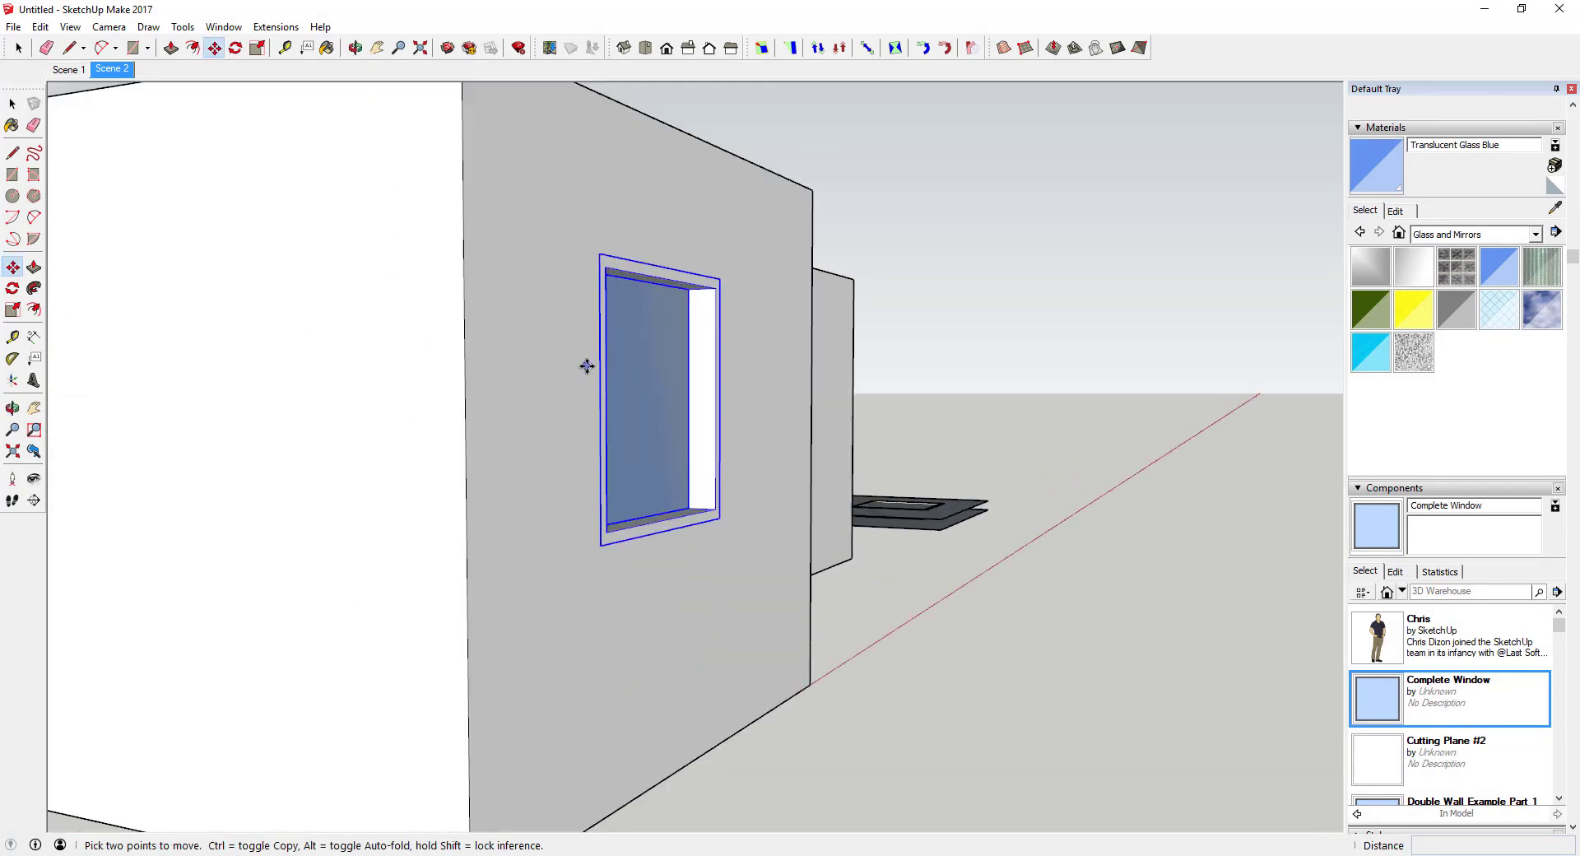
scroll(645, 374, "up", 2)
key("space")
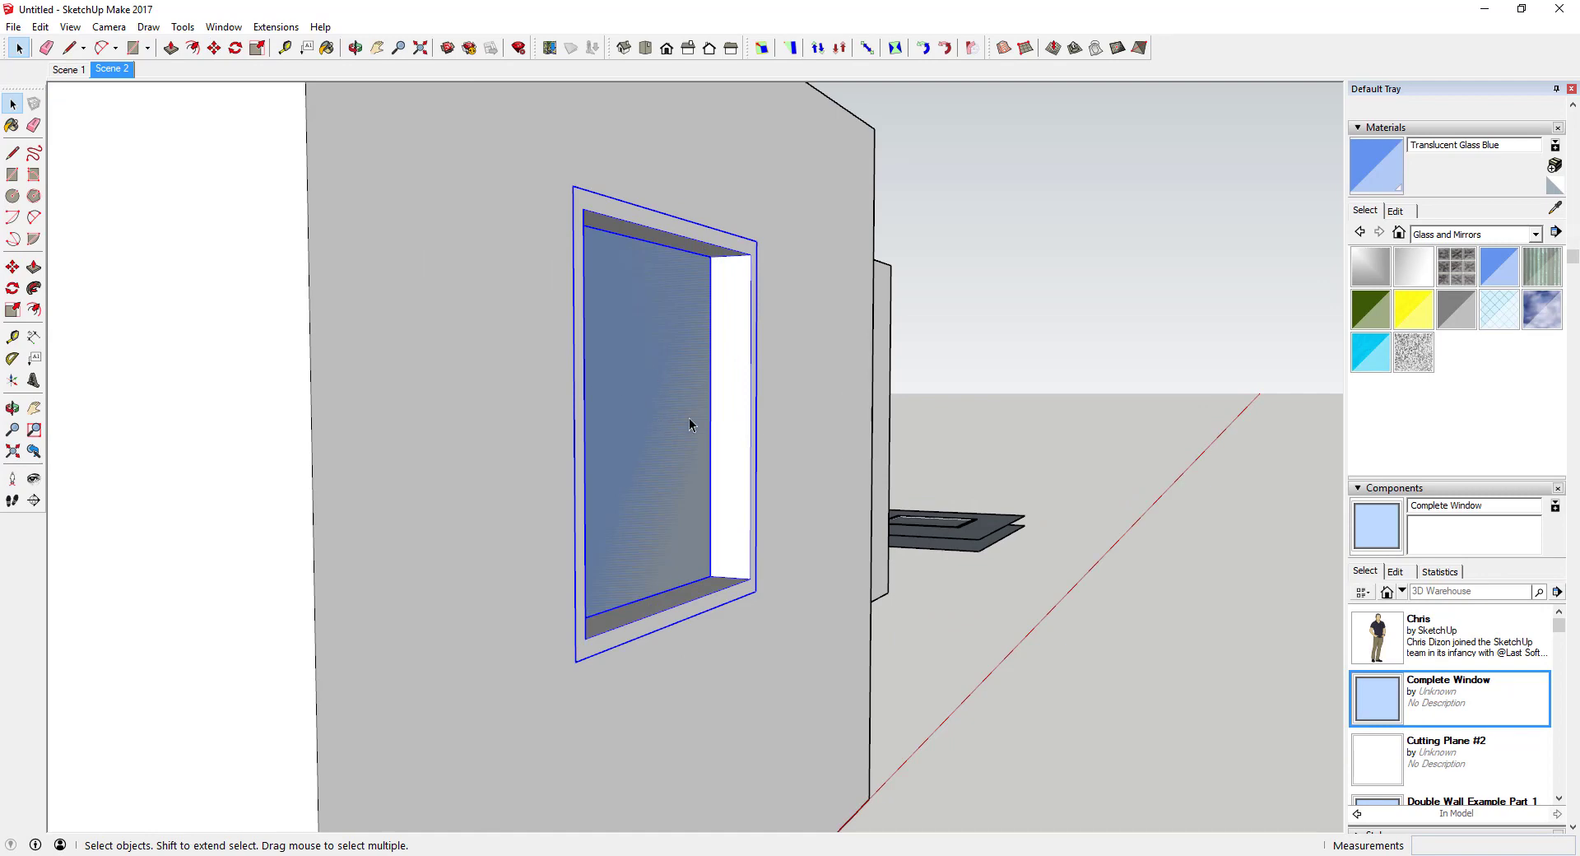
Explode the placed Complete Window instance so its parts act separately, and inspect the opening in the inner wall face
scroll(711, 422, "down", 2)
scroll(711, 421, "down", 1)
middle_click_drag(687, 377, 1184, 687)
scroll(1069, 576, "up", 2)
right_click(1009, 500)
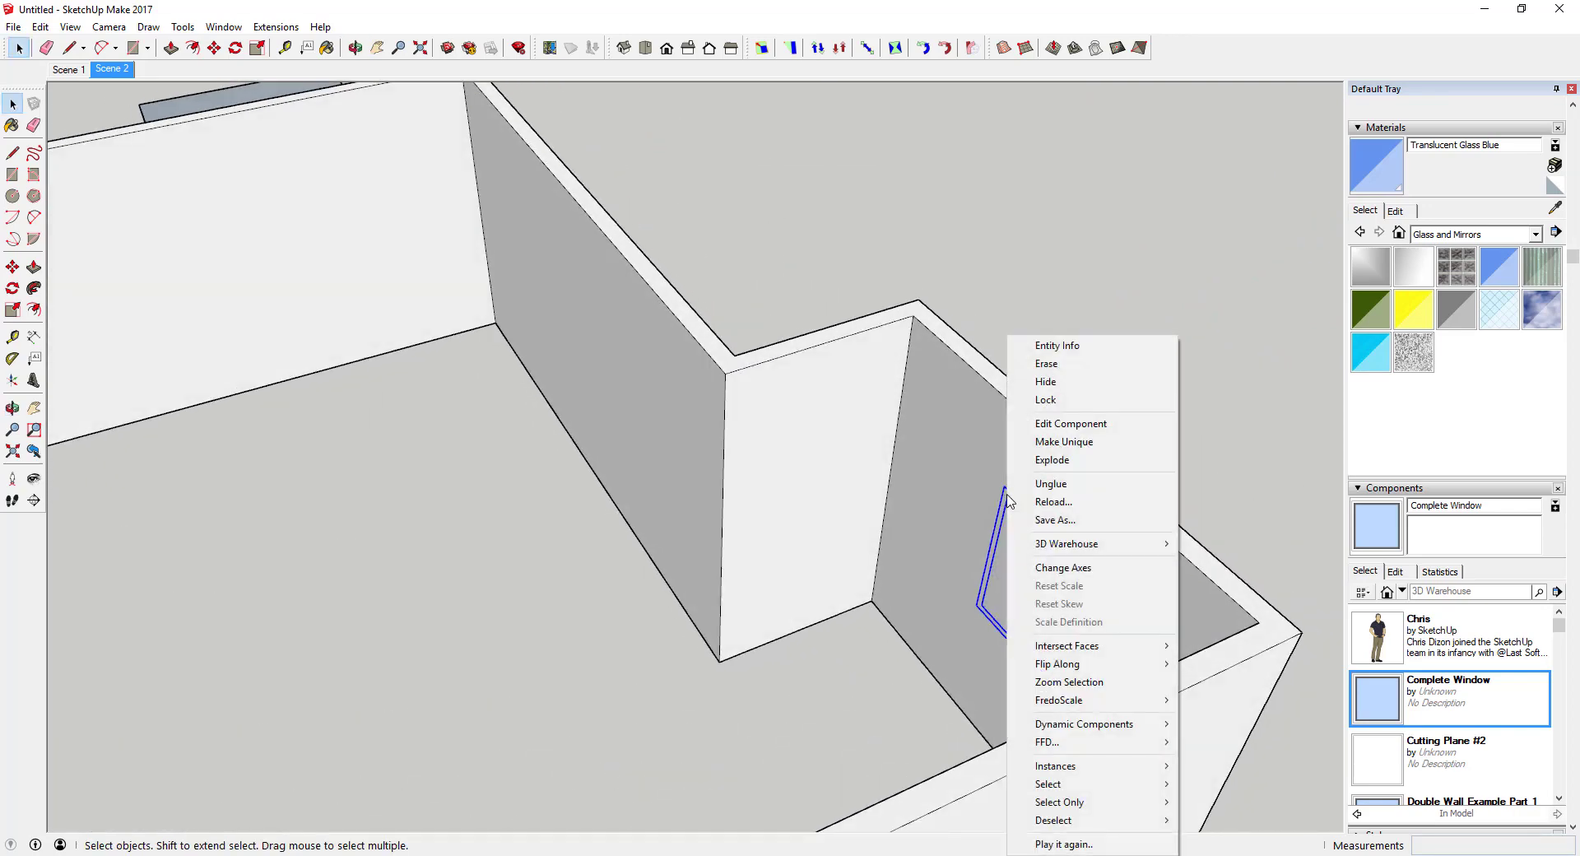
left_click(1052, 459)
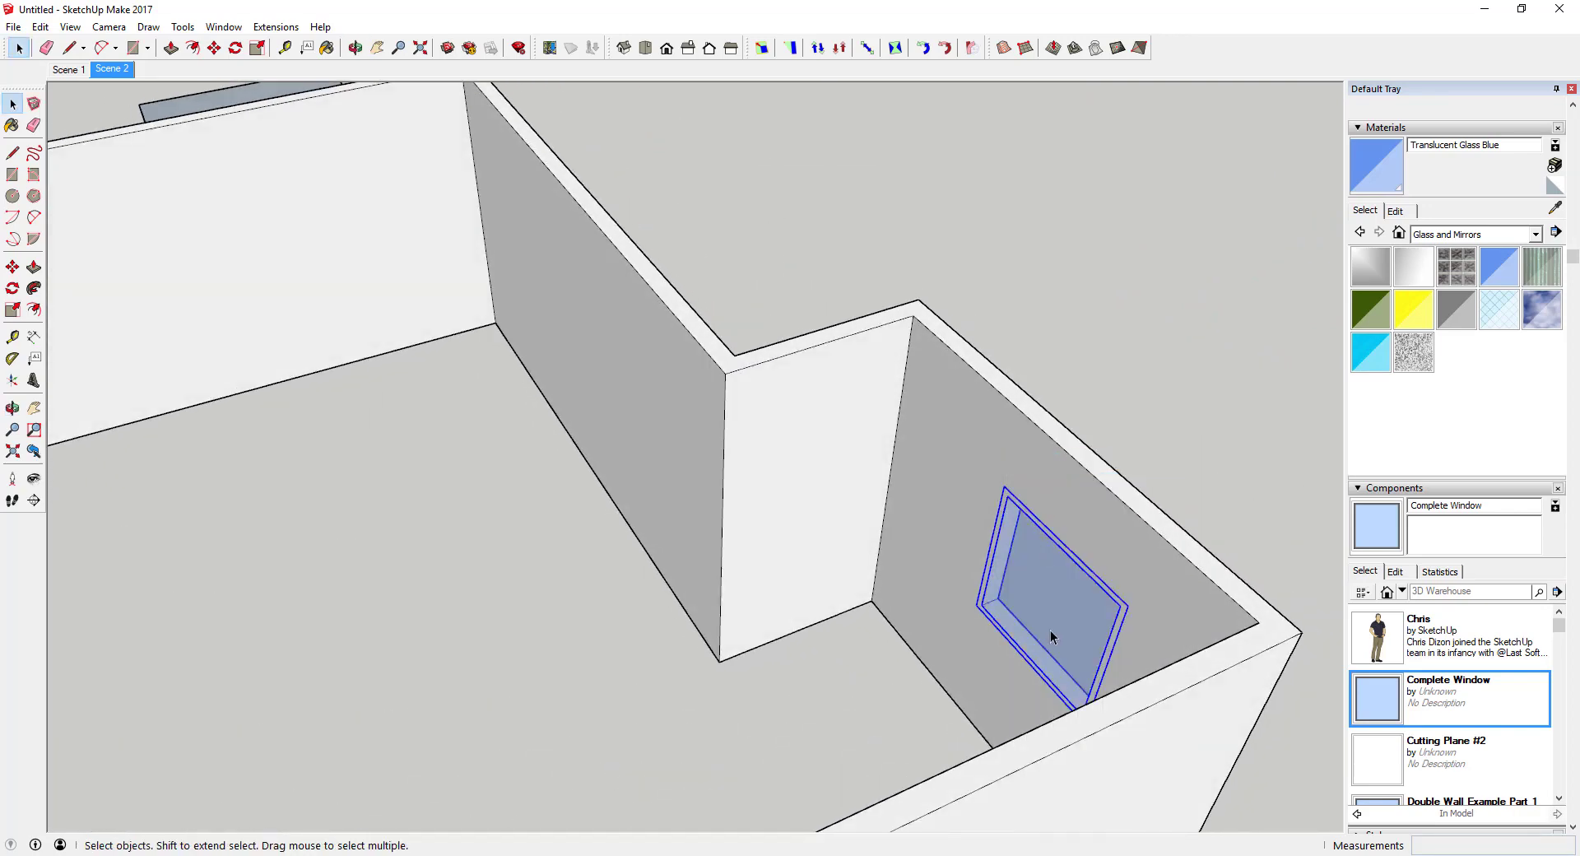
middle_click_drag(1050, 635, 1177, 444)
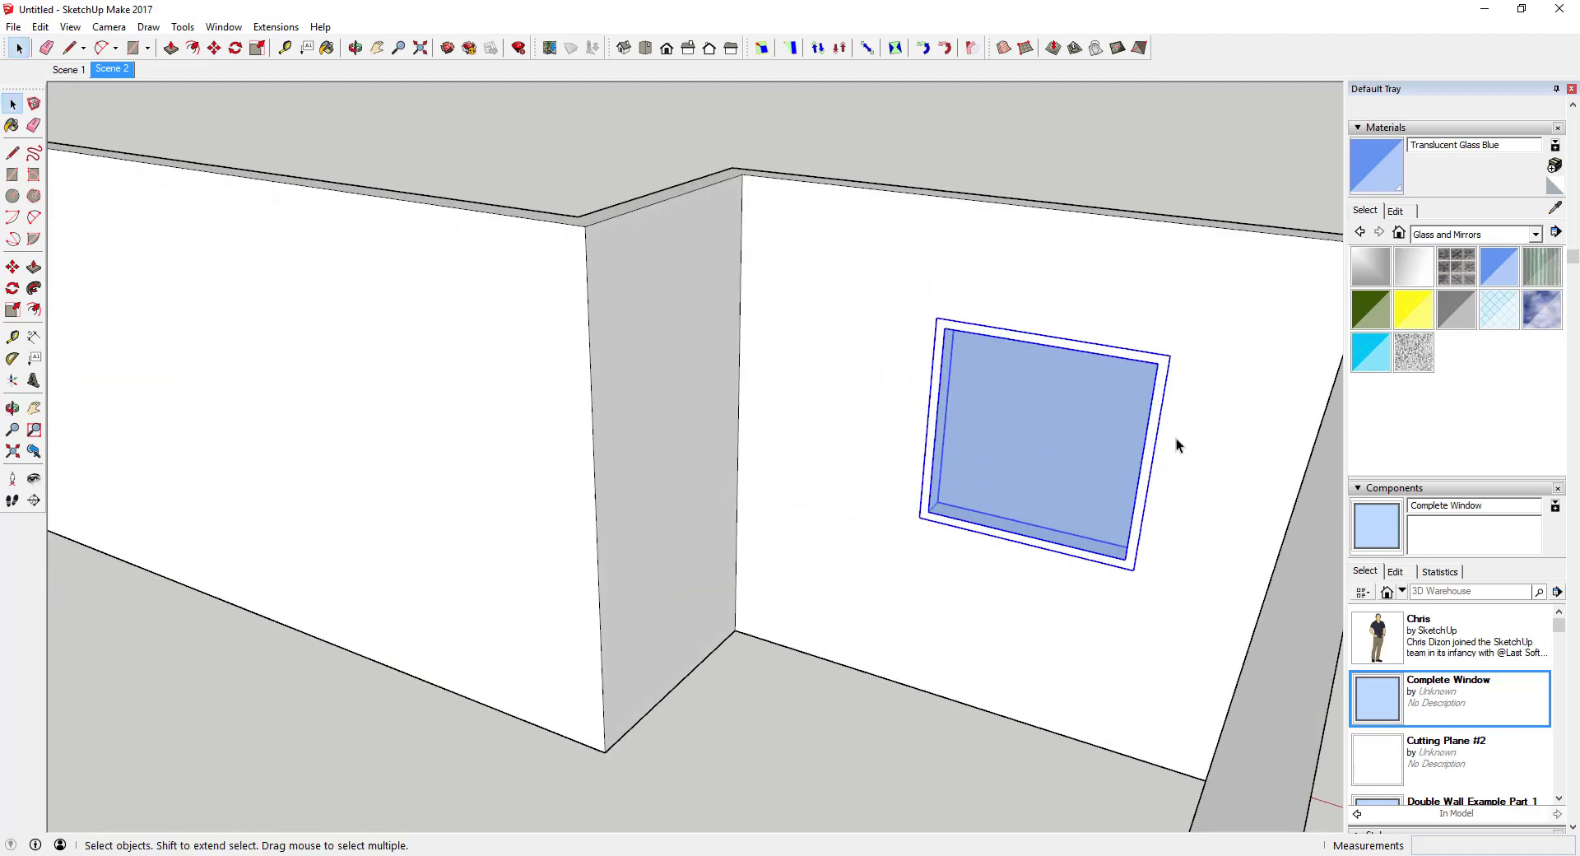
scroll(1071, 458, "up", 1)
middle_click_drag(1071, 457, 892, 412)
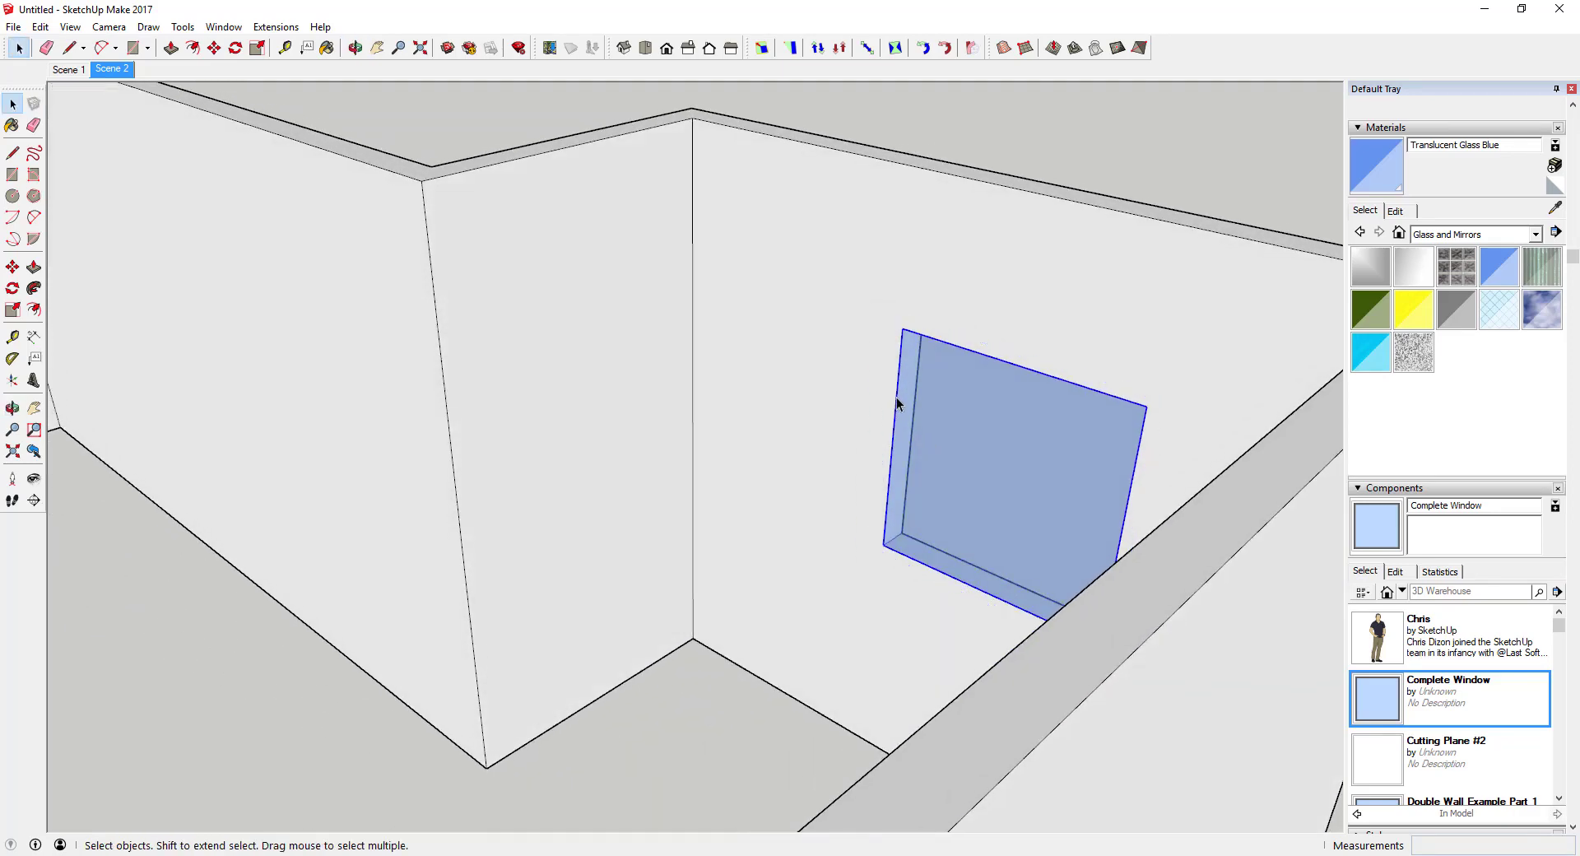
scroll(1061, 464, "down", 4)
middle_click_drag(1089, 475, 362, 383)
left_click(428, 419)
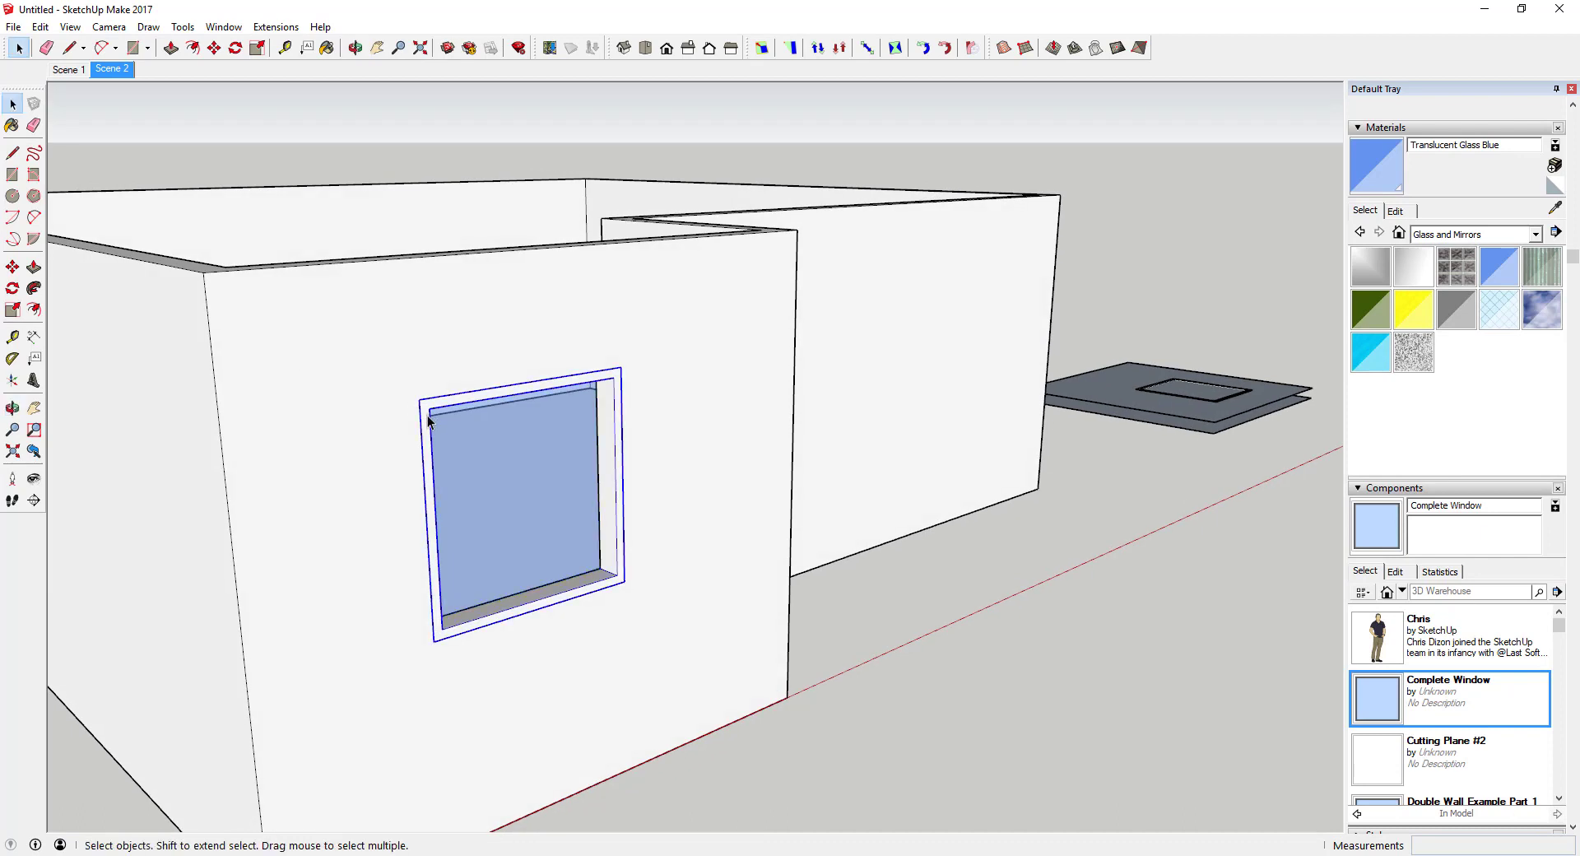
left_click(595, 464)
left_click(617, 473)
key("m")
left_click(610, 461)
key("Escape")
key("space")
scroll(550, 490, "up", 2)
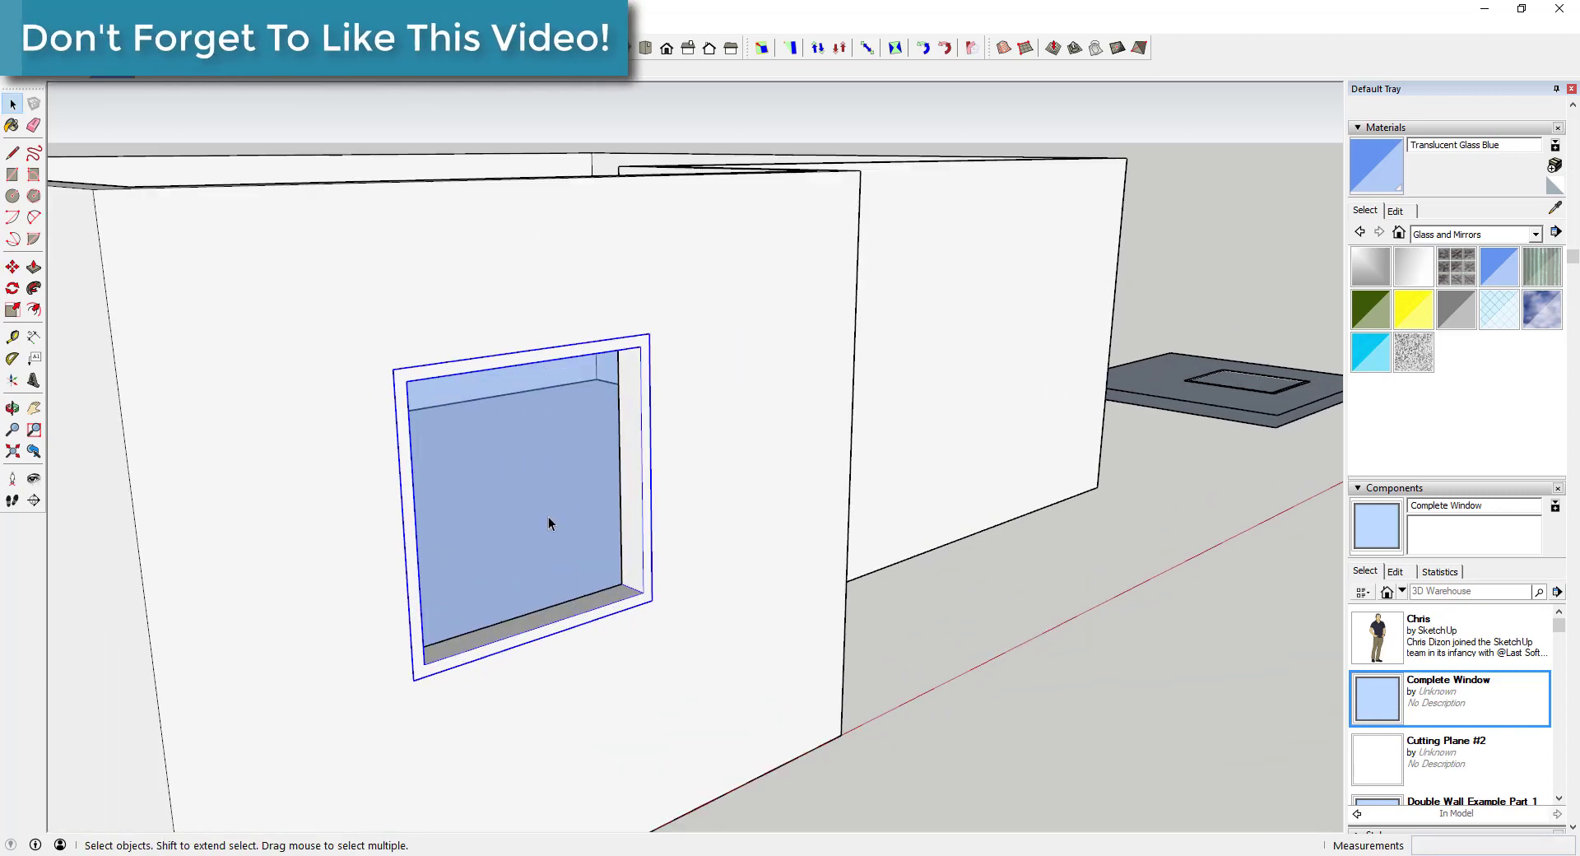
Try to slide only the exterior window part sideways along the end wall's outer face
scroll(606, 465, "down", 3)
middle_click_drag(606, 466, 263, 424)
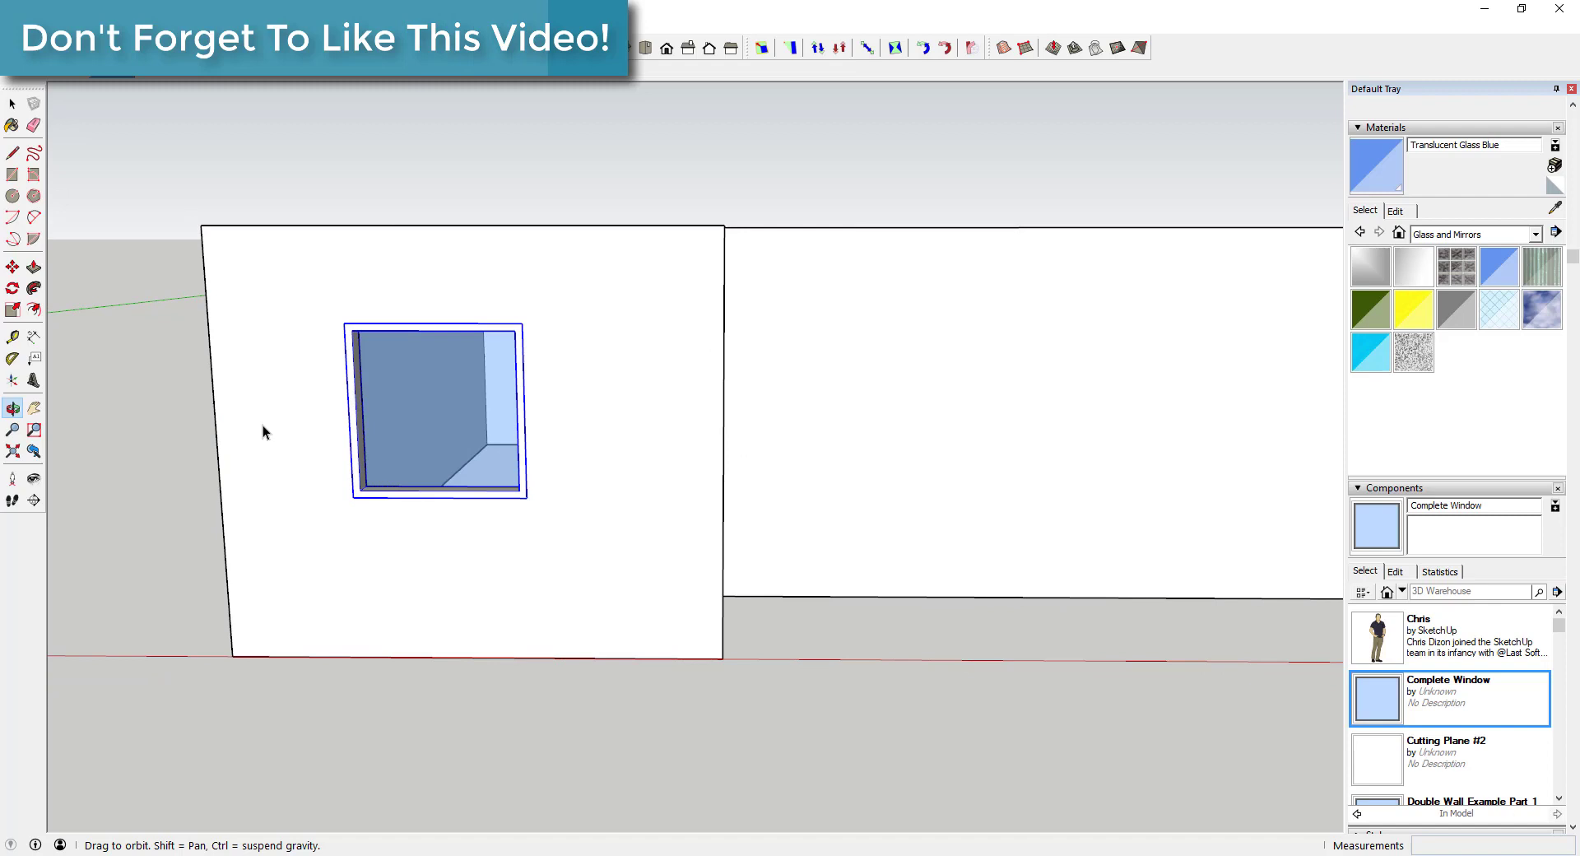
key("m")
left_click(346, 415)
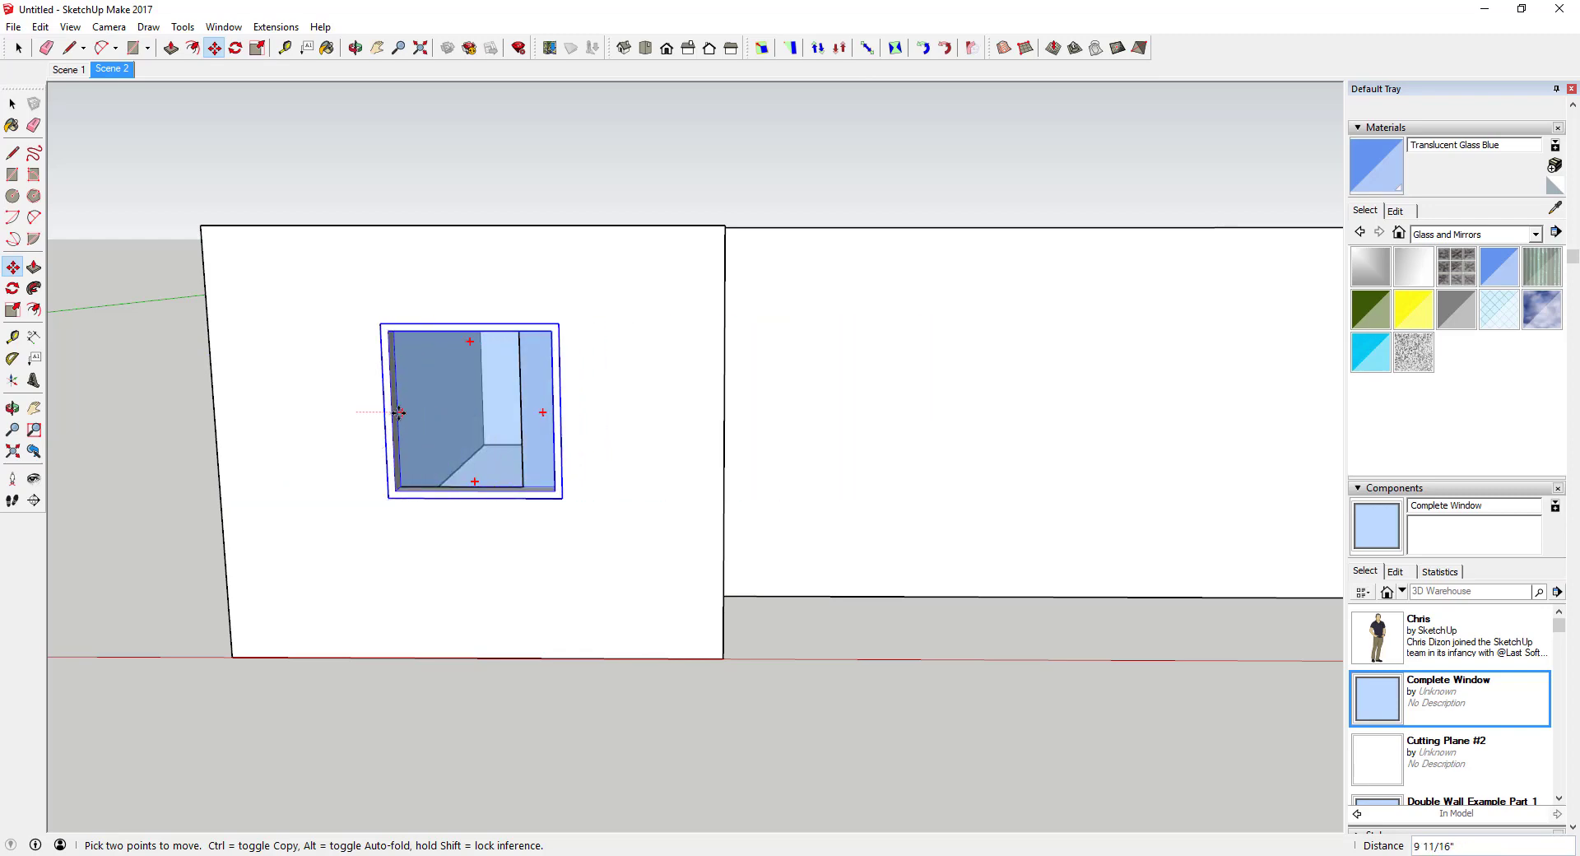
left_click(370, 409)
key("space")
Try to slide only the interior cutting part sideways along the end wall's inner face
middle_click_drag(375, 404, 848, 415)
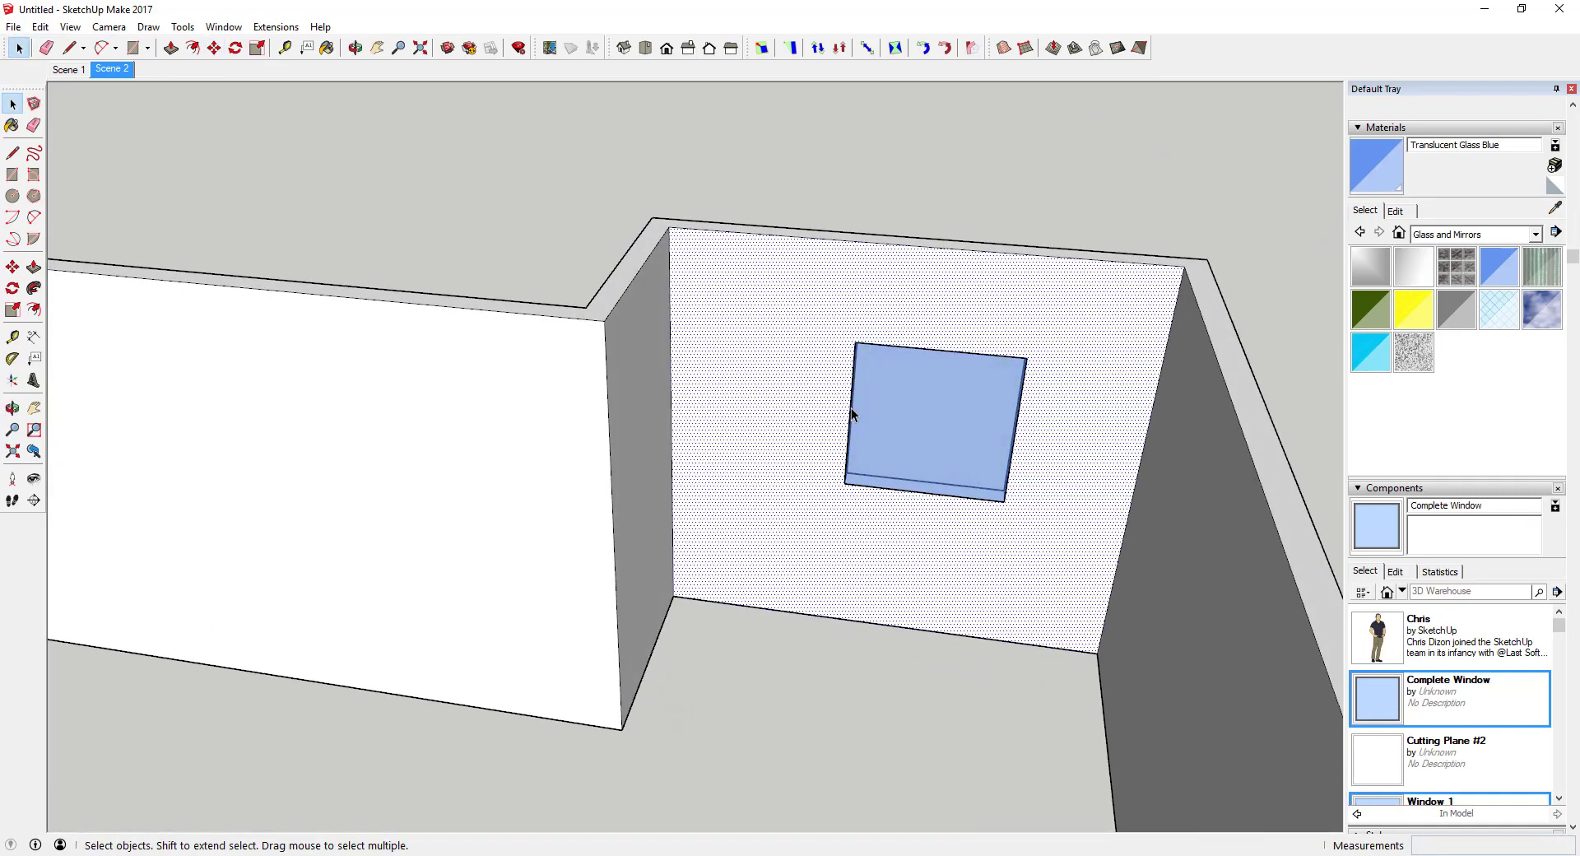
key("m")
left_click(850, 409)
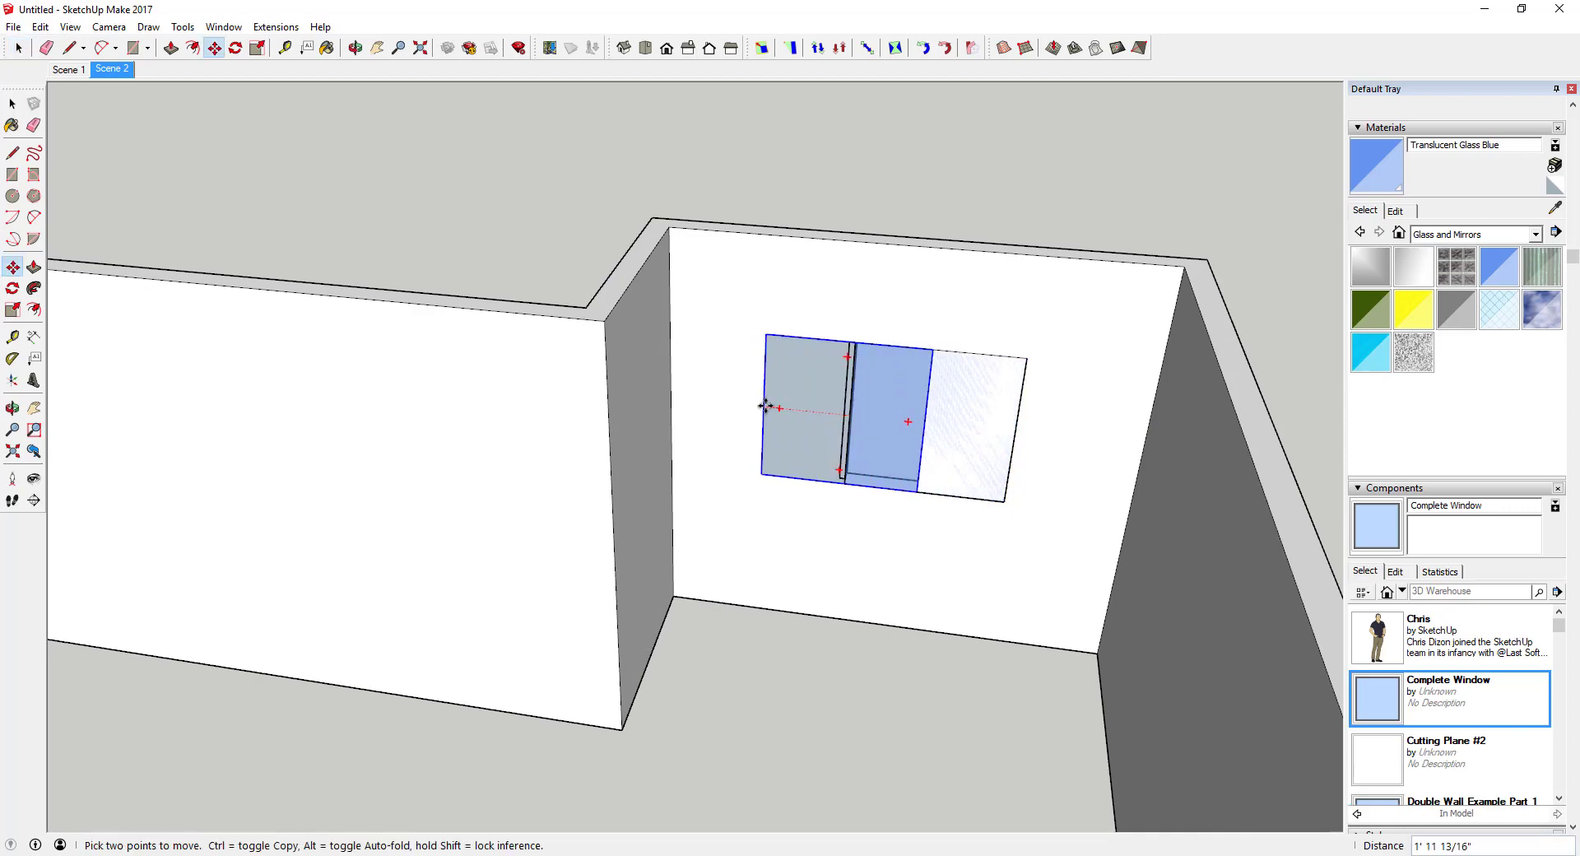
key("Escape")
key("space")
Try to move the exterior window and interior cutting part together along the end wall, checking both faces' openings during the move
middle_click_drag(974, 448, 1020, 477)
scroll(934, 395, "up", 5)
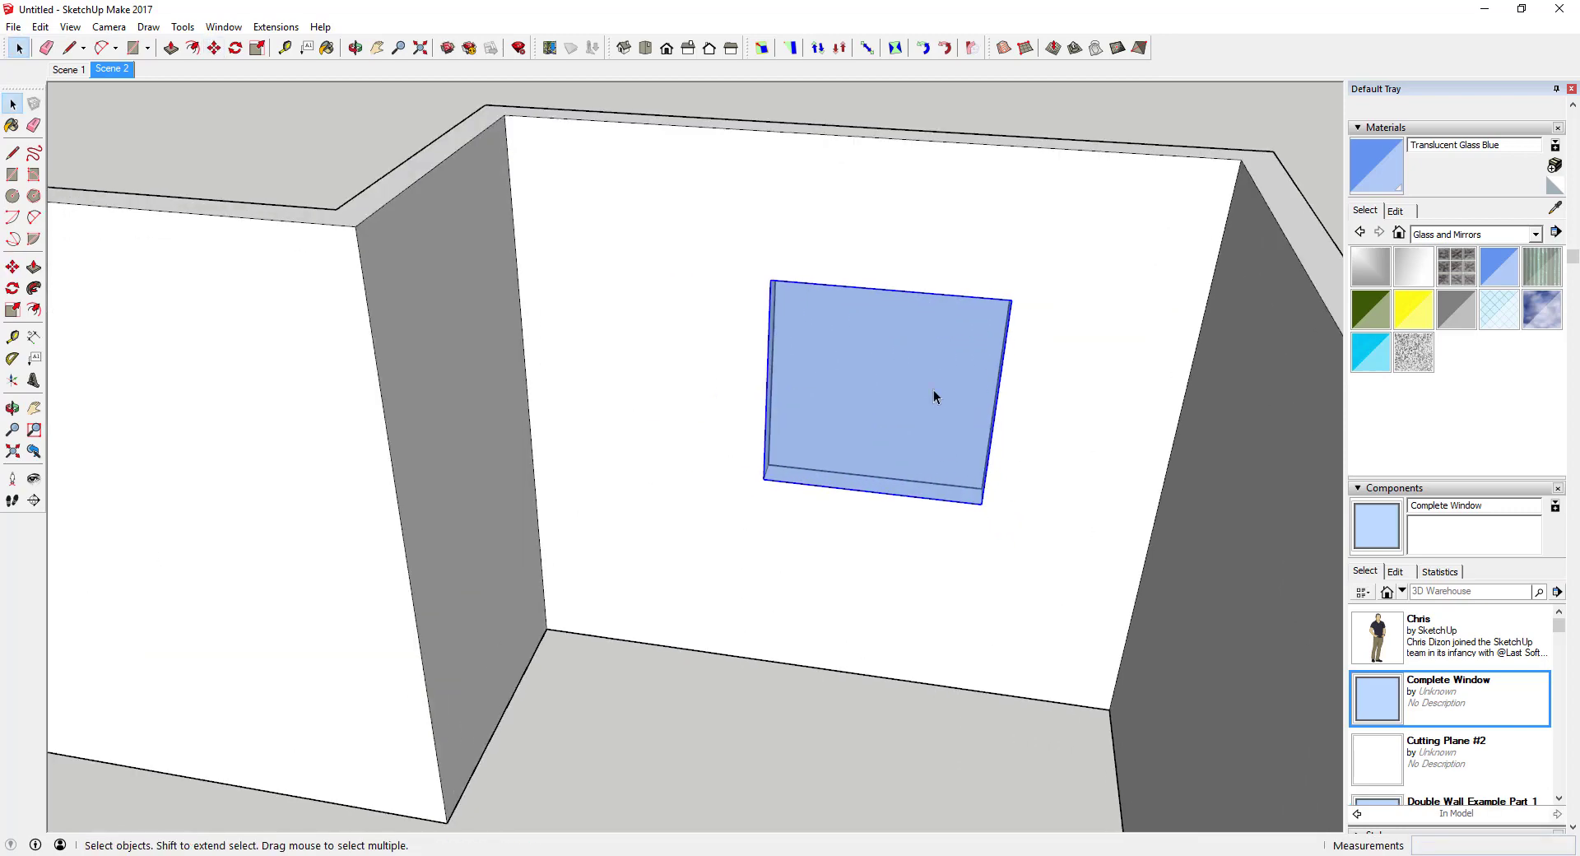
middle_click_drag(959, 416, 896, 385)
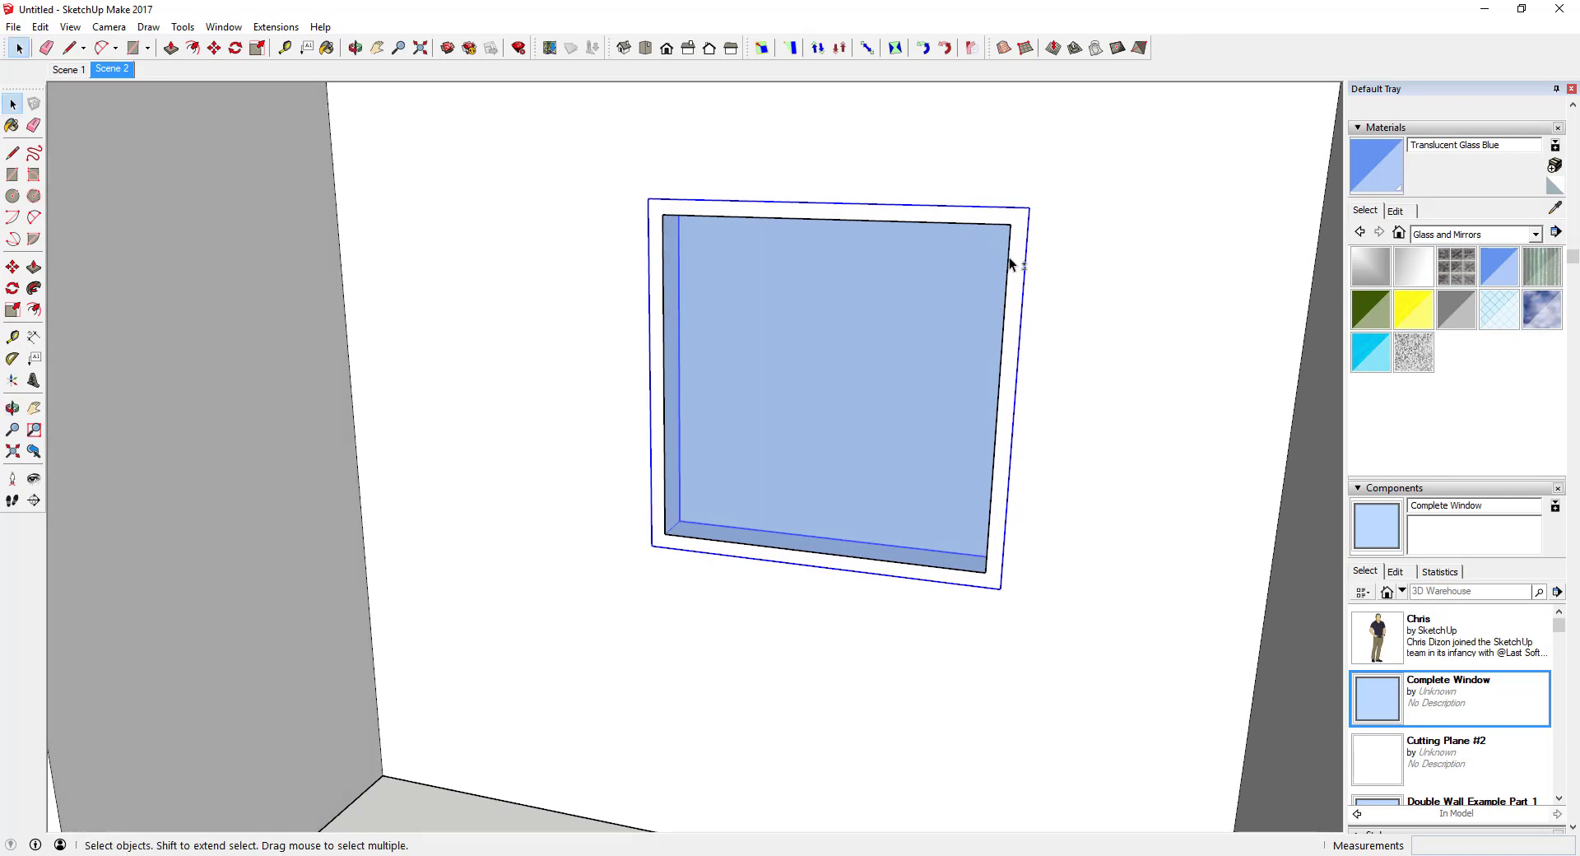
scroll(1010, 263, "down", 5)
key("m")
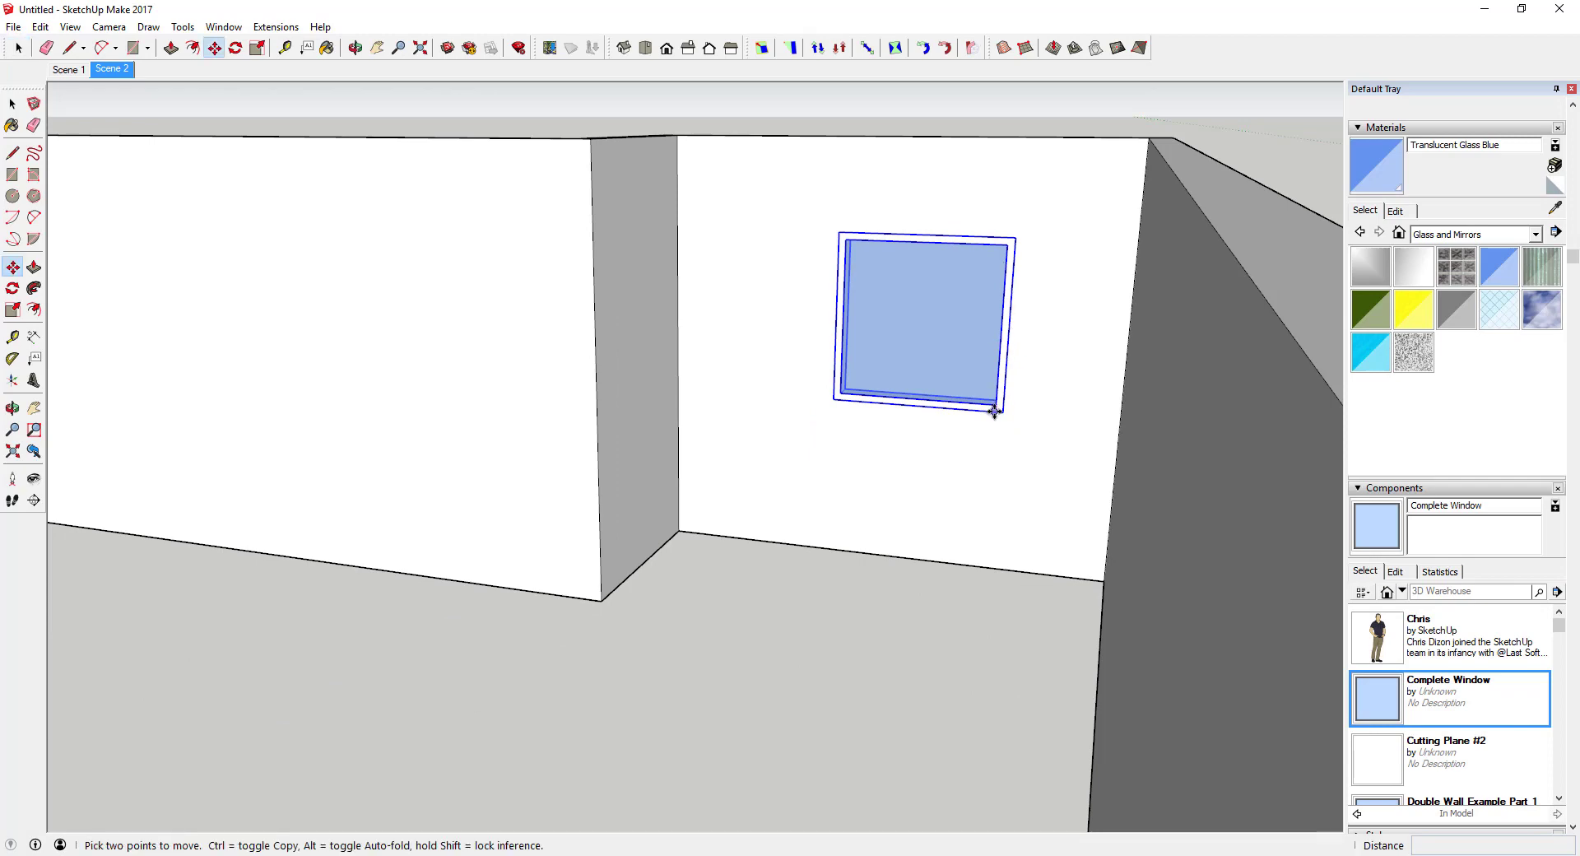
left_click(995, 404)
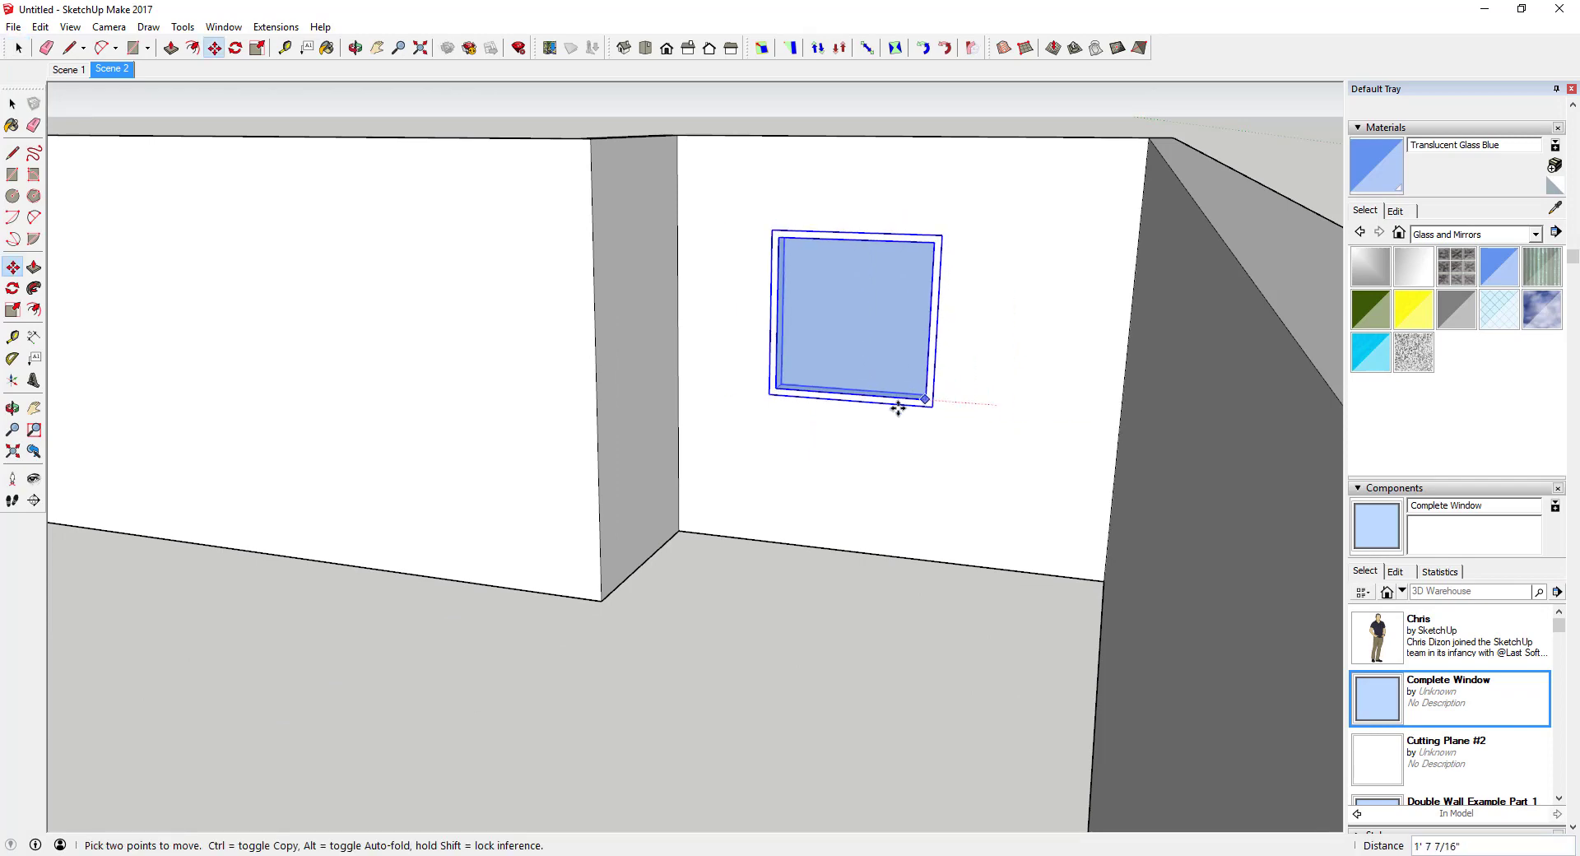
middle_click_drag(1078, 395, 511, 420)
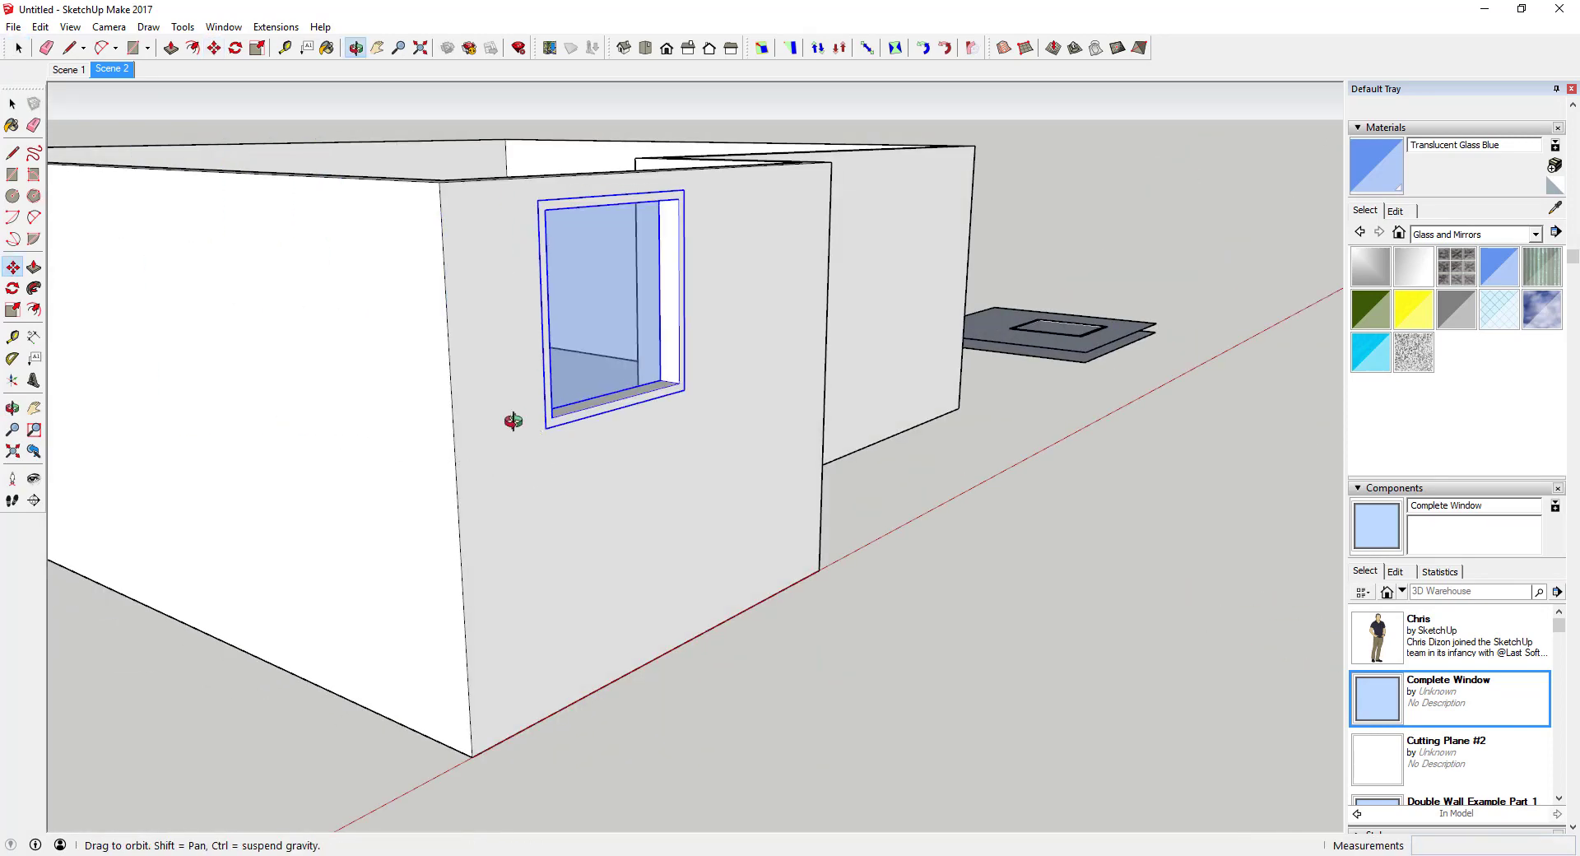
scroll(511, 420, "up", 3)
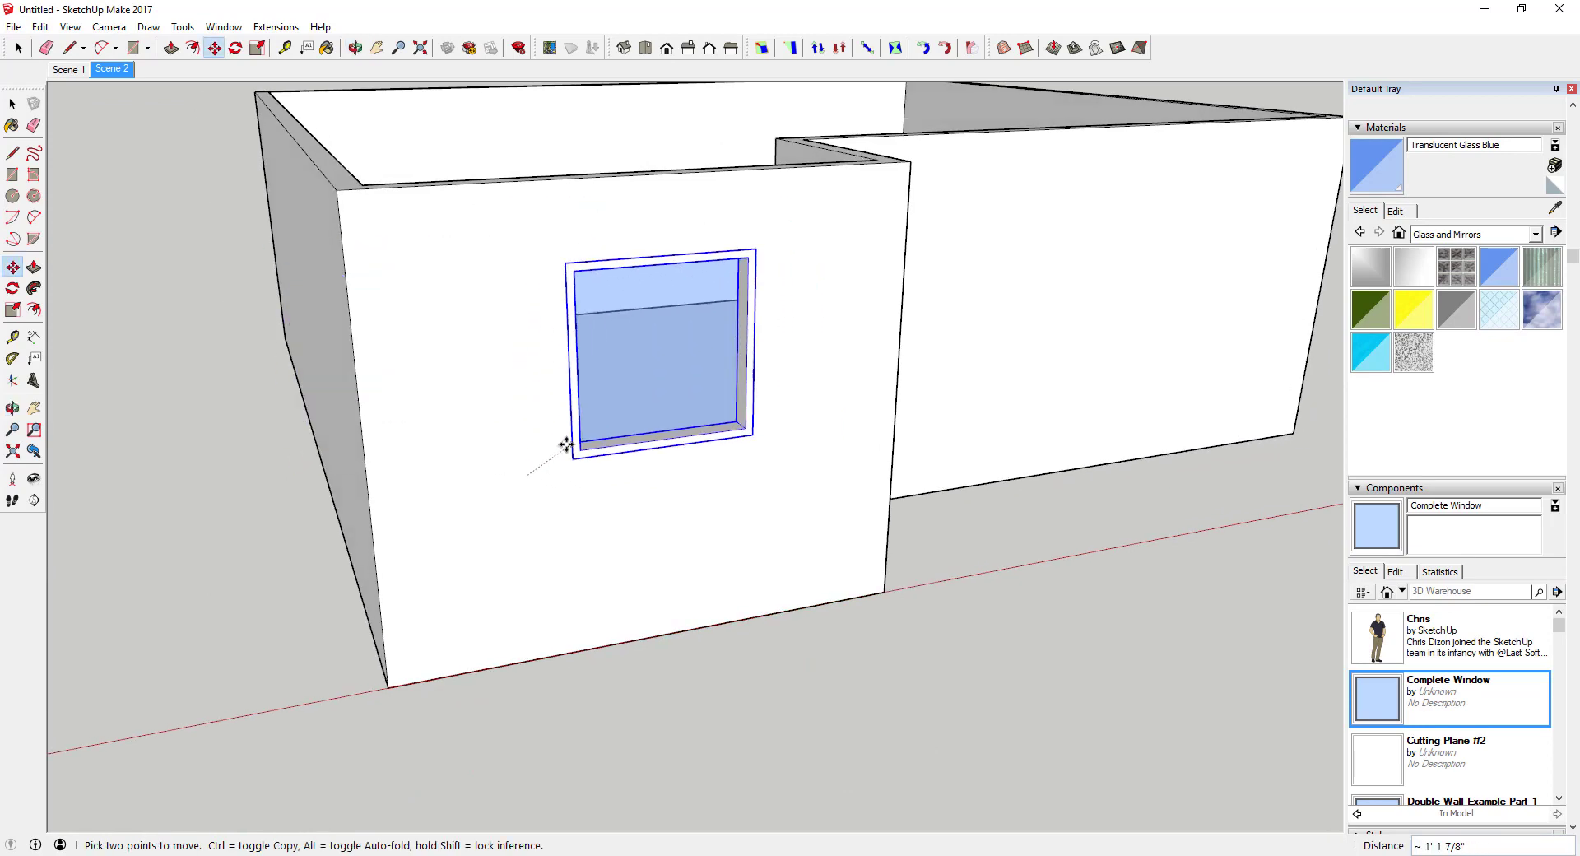
middle_click_drag(533, 480, 674, 494)
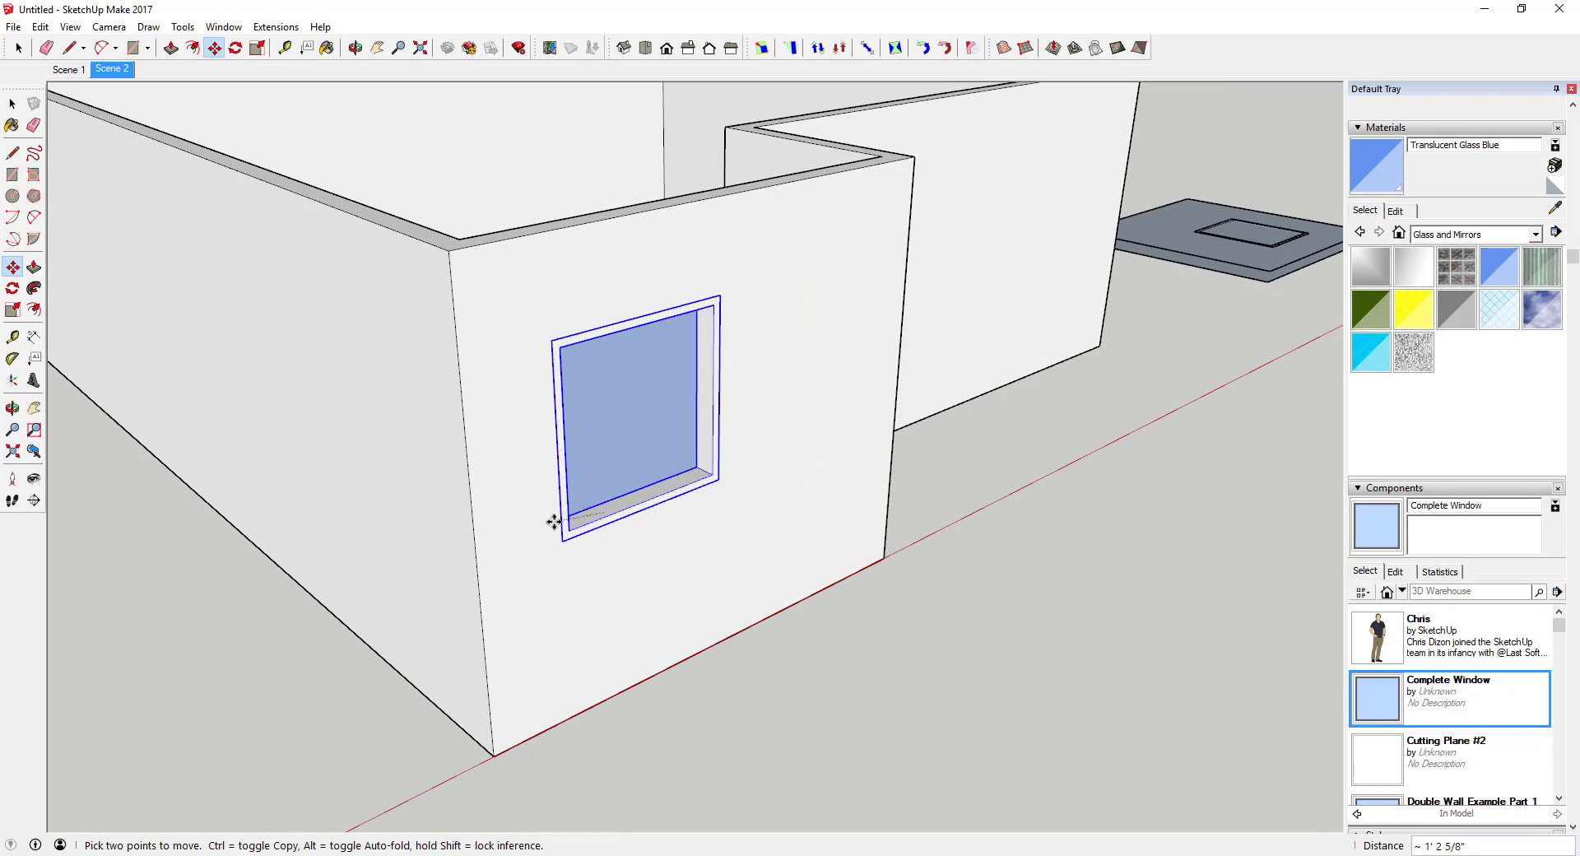
key("o")
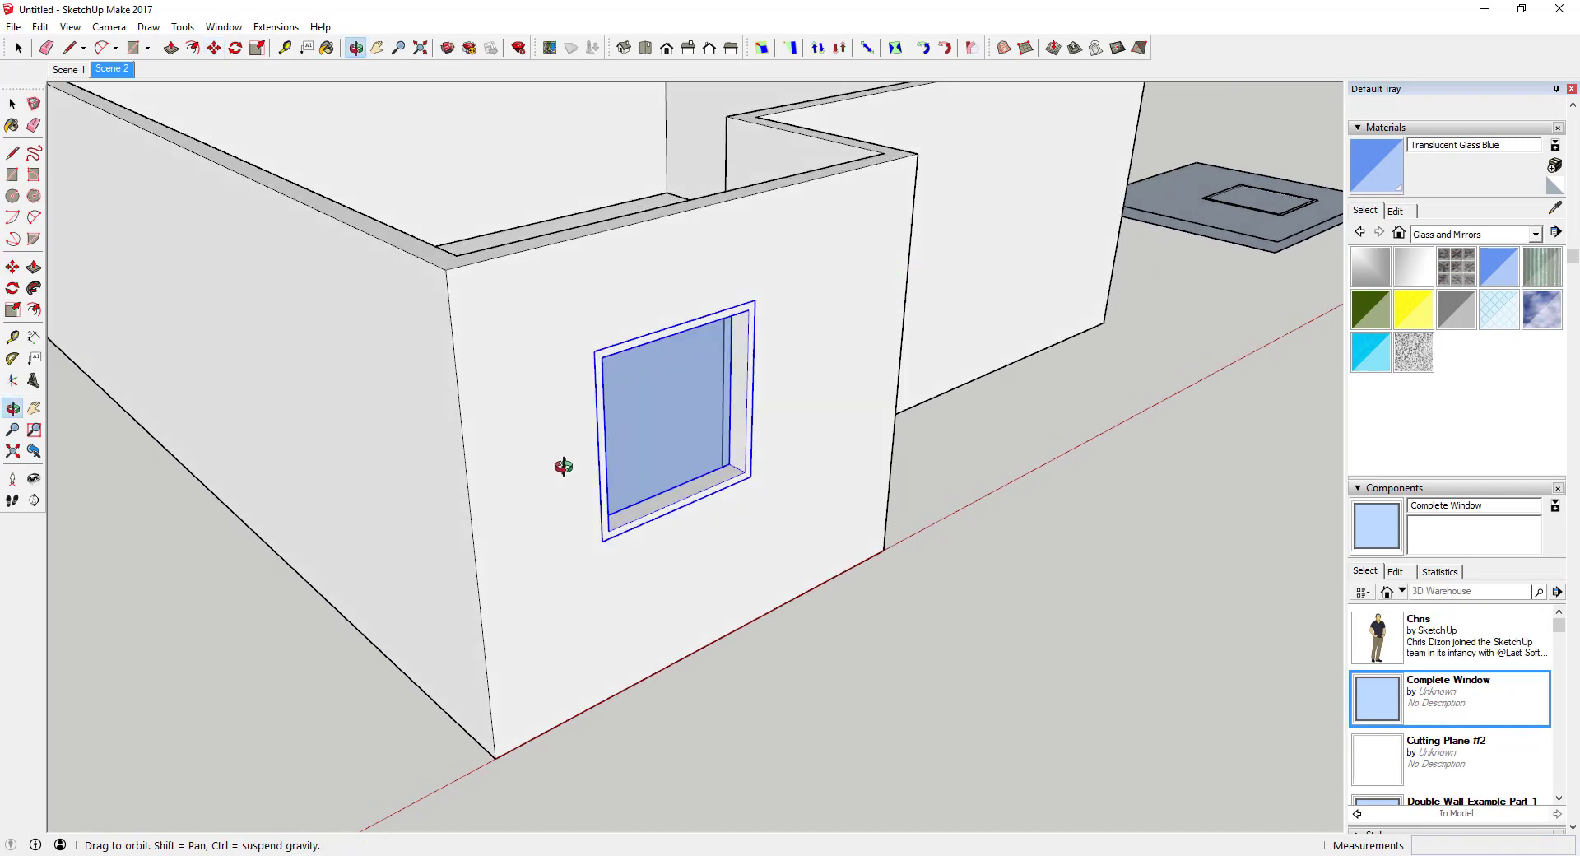
left_click_drag(557, 458, 557, 338)
key("space")
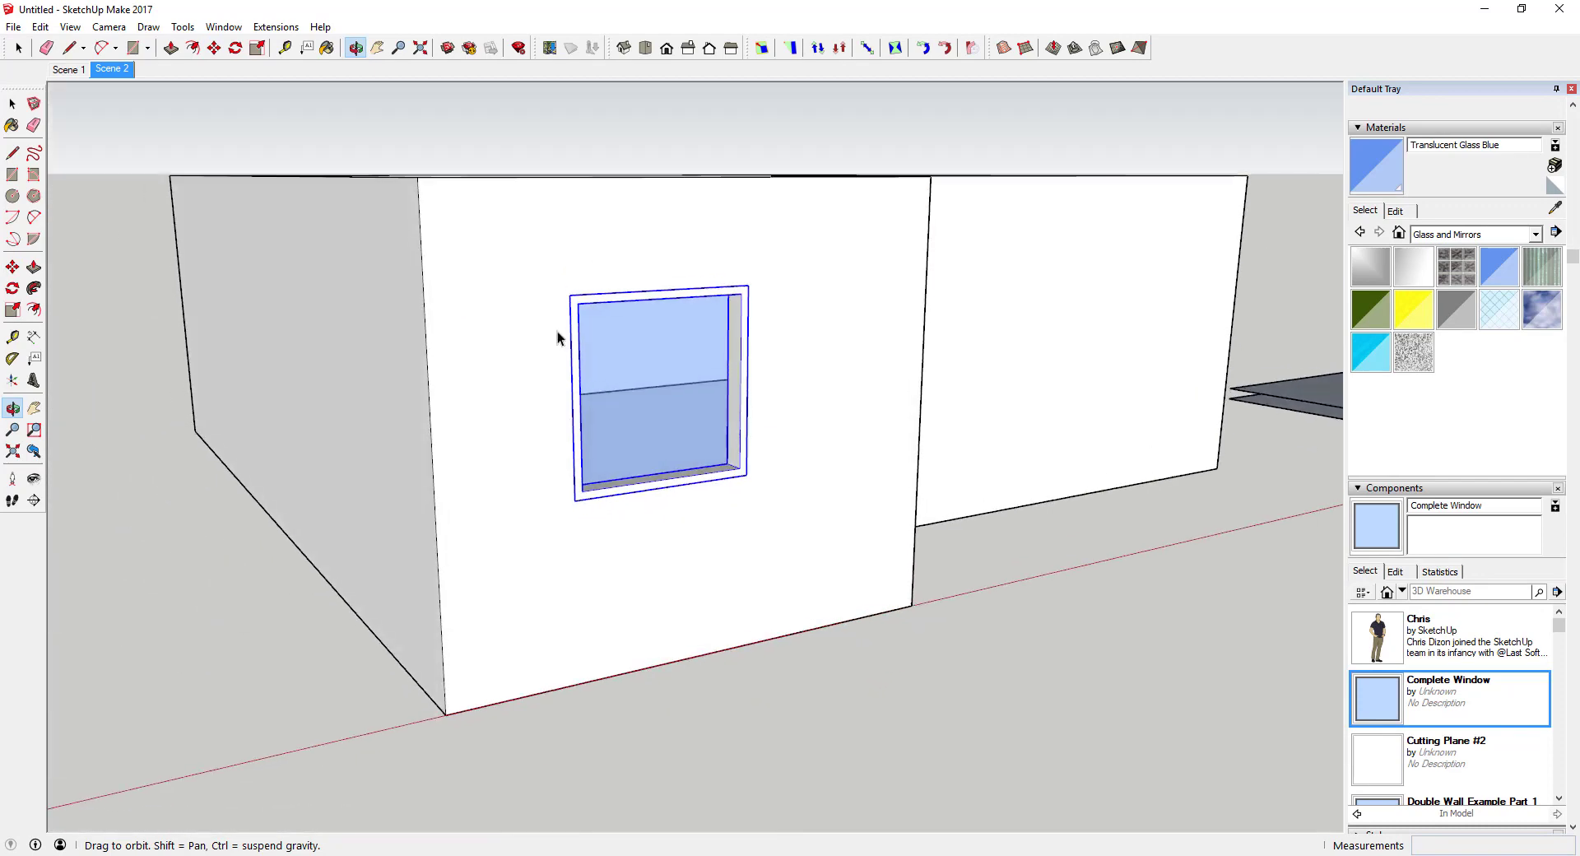
Examine the finished window from several exterior angles to check the view through both wall faces into the room
scroll(557, 338, "up", 3)
scroll(595, 367, "down", 5)
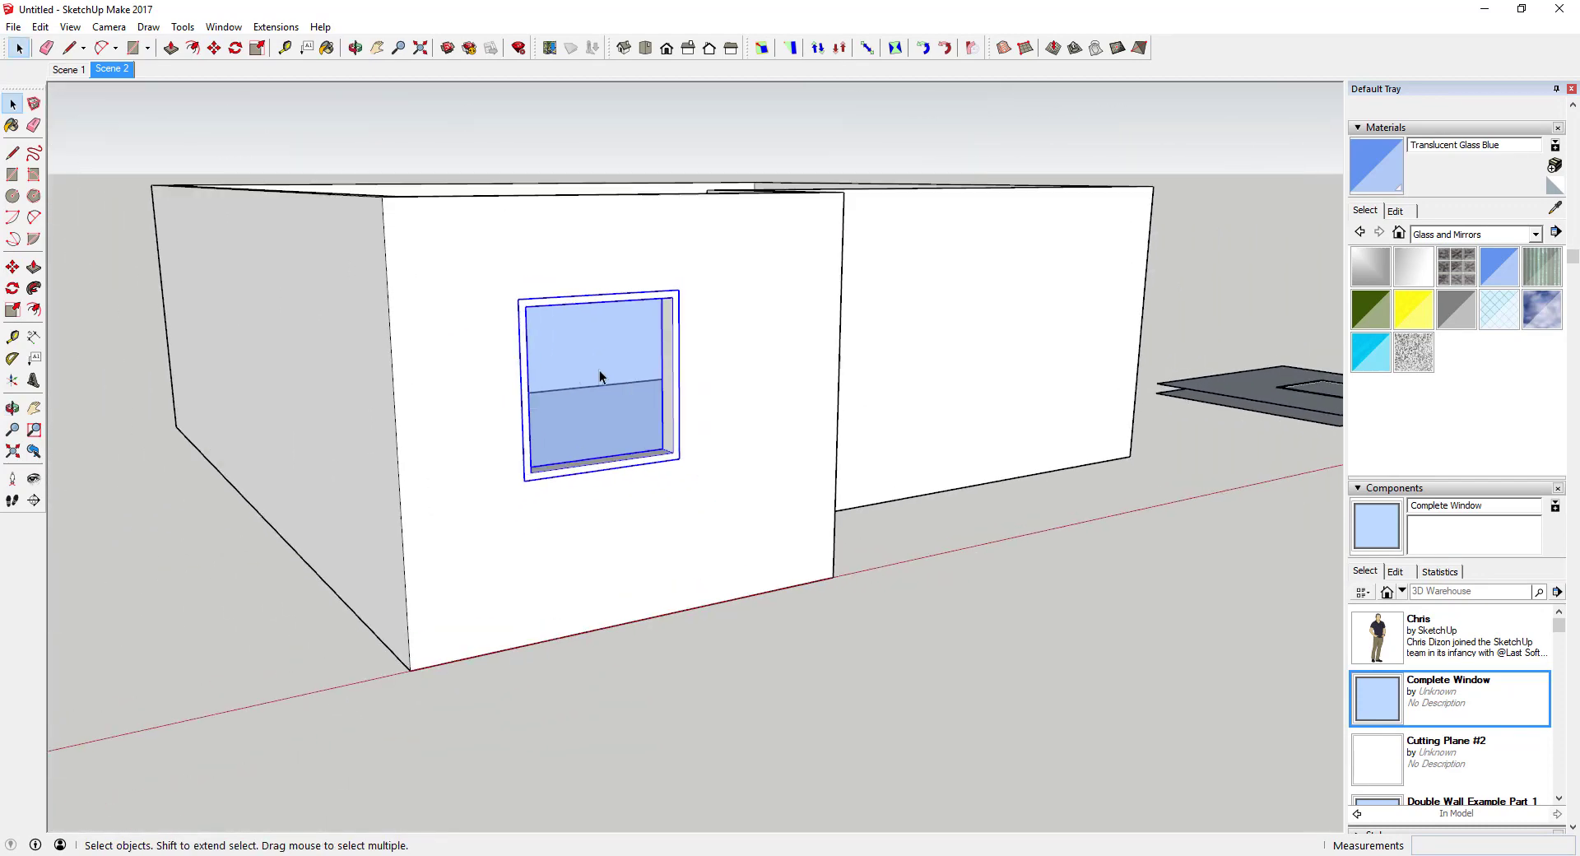
middle_click_drag(599, 369, 723, 360)
scroll(769, 468, "down", 3)
scroll(724, 348, "up", 4)
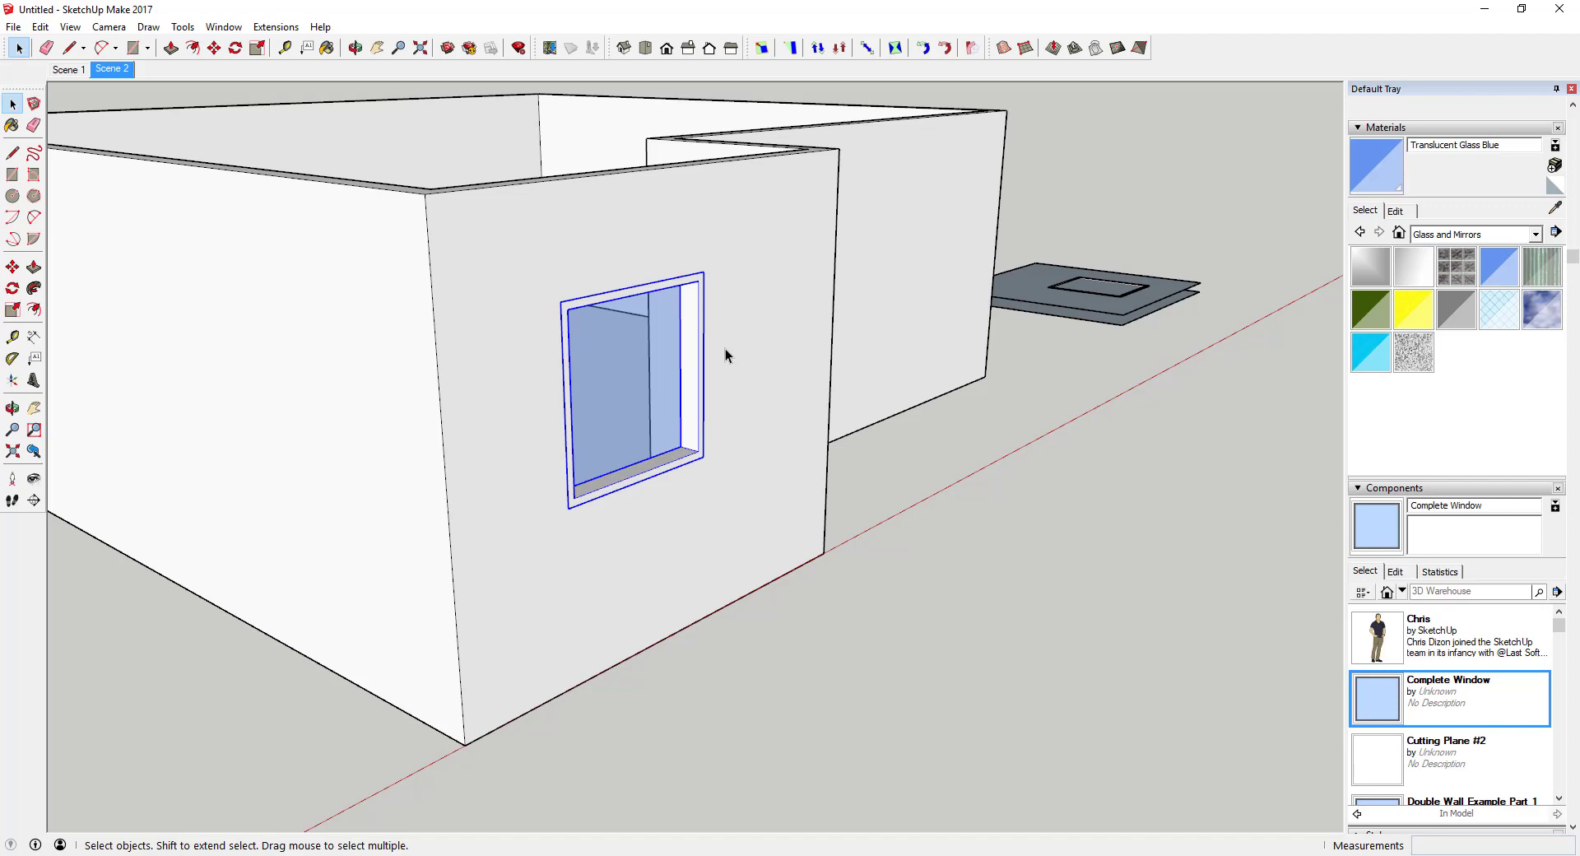
scroll(733, 351, "down", 4)
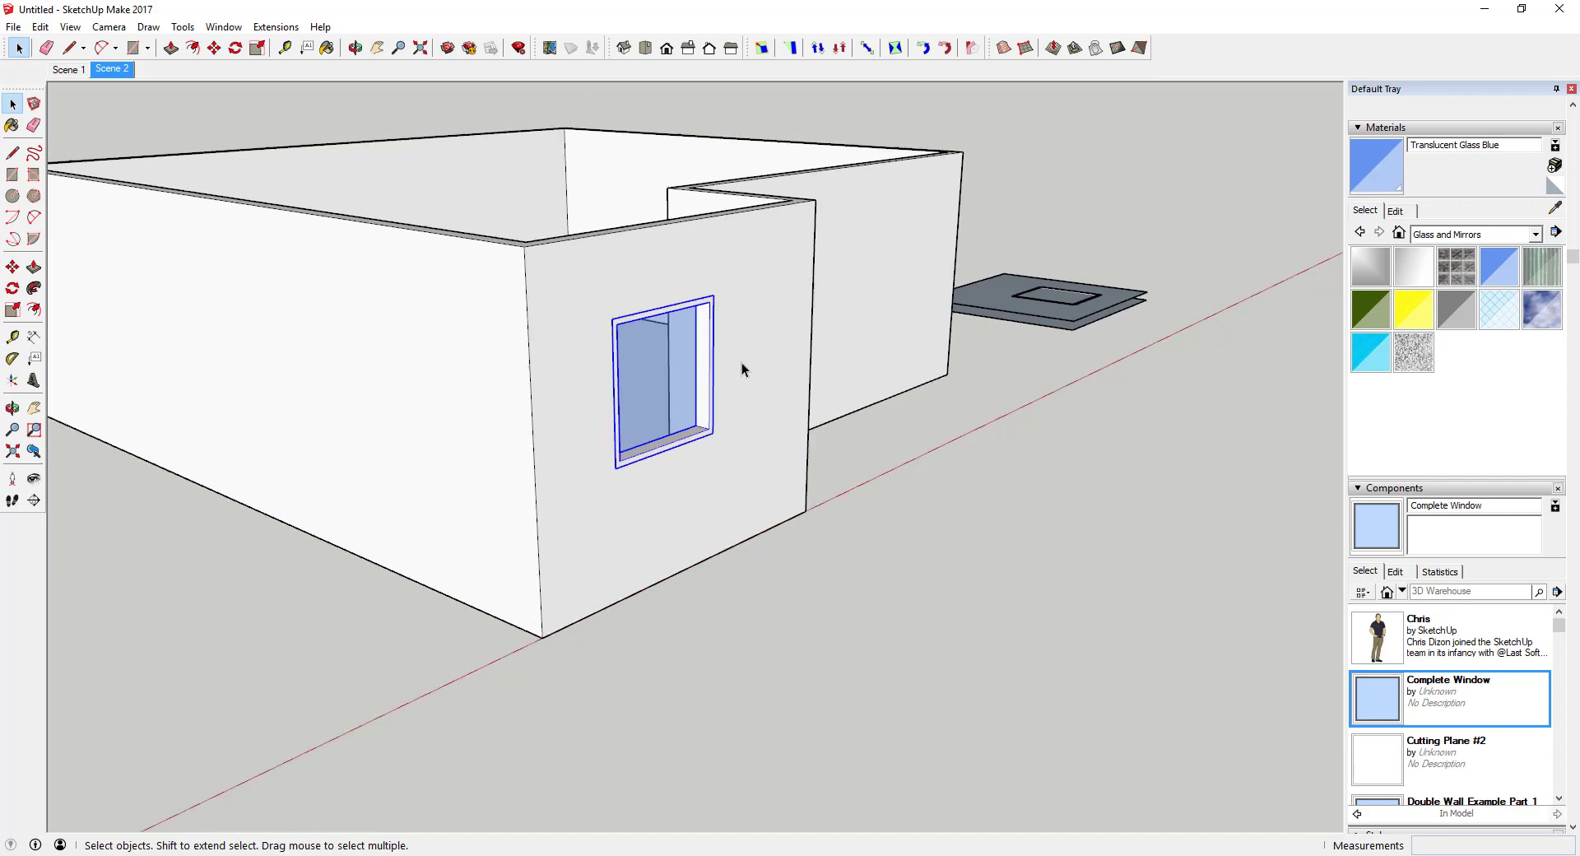
key("o")
left_click_drag(737, 365, 688, 319)
key("space")
scroll(692, 279, "up", 5)
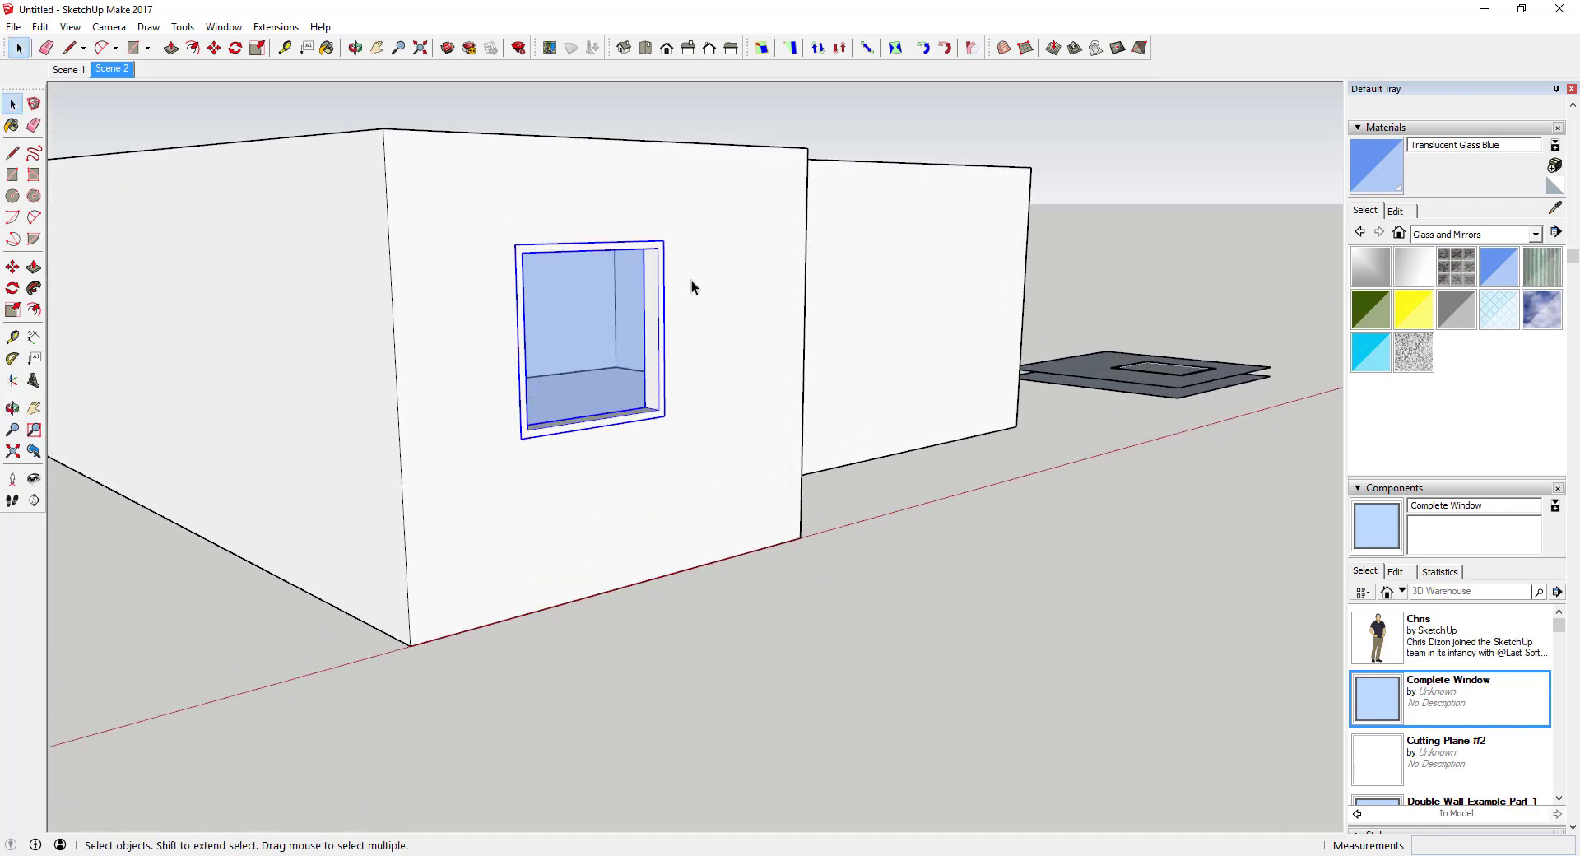
scroll(652, 350, "down", 3)
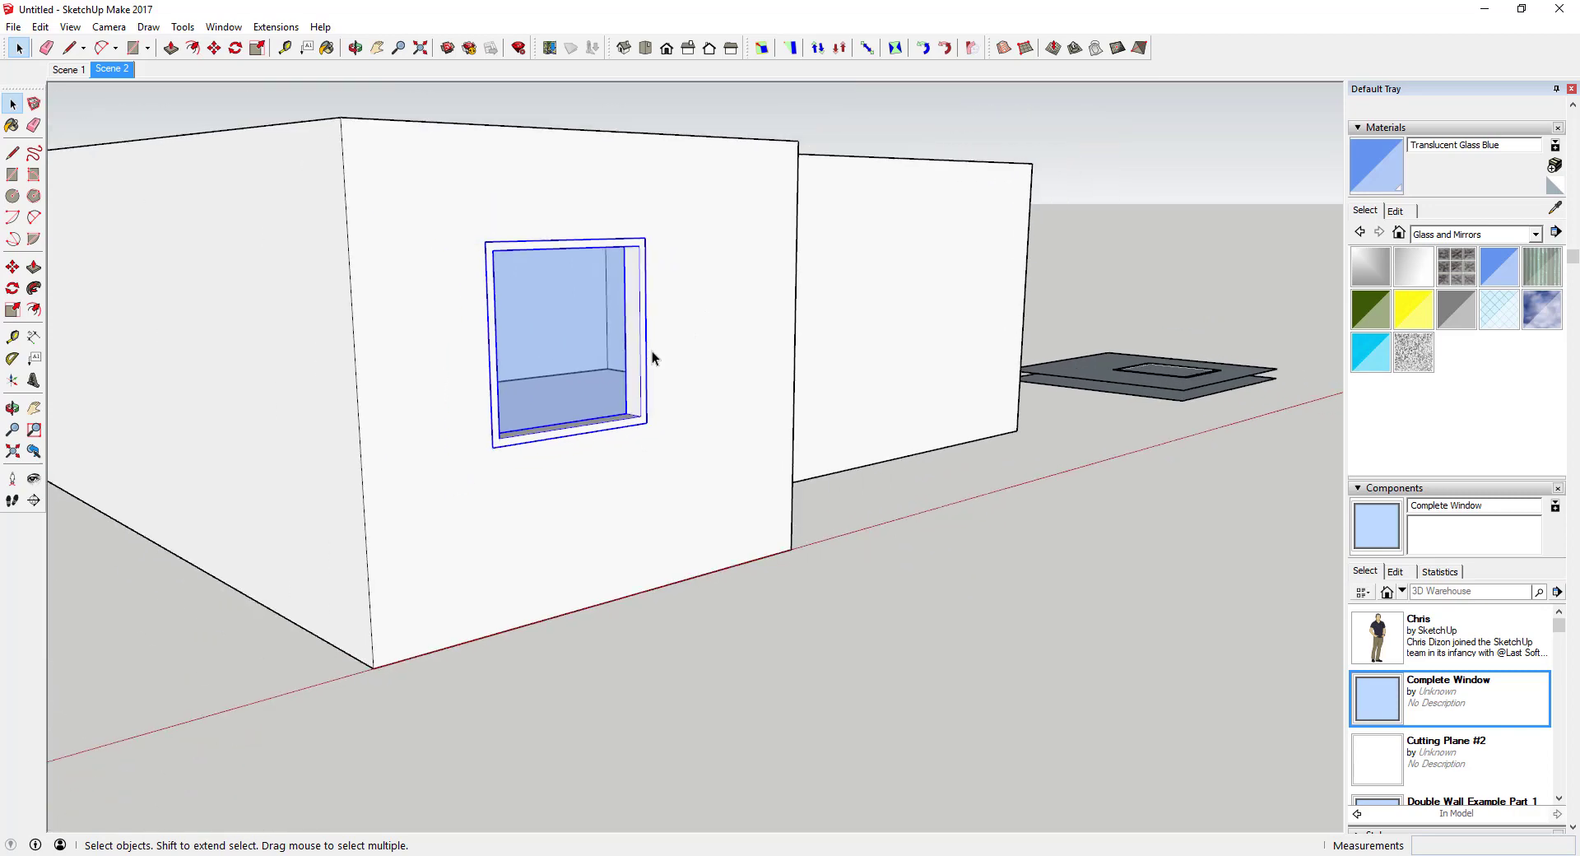